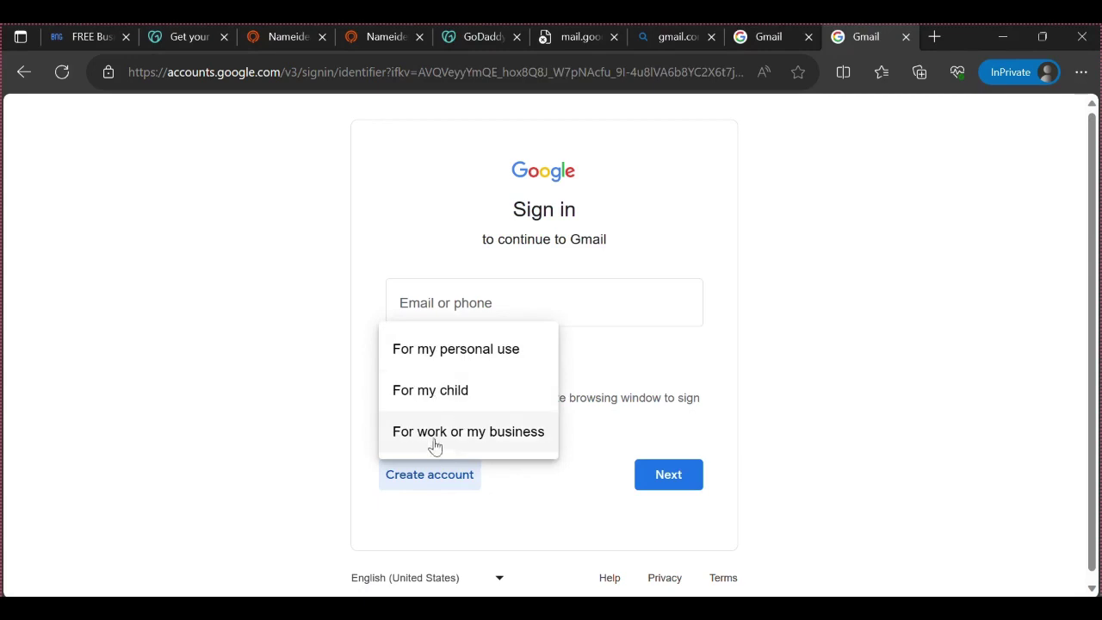
Start a work or business Google account with a new Gmail address and translate the Amharic page to English
left_click(446, 433)
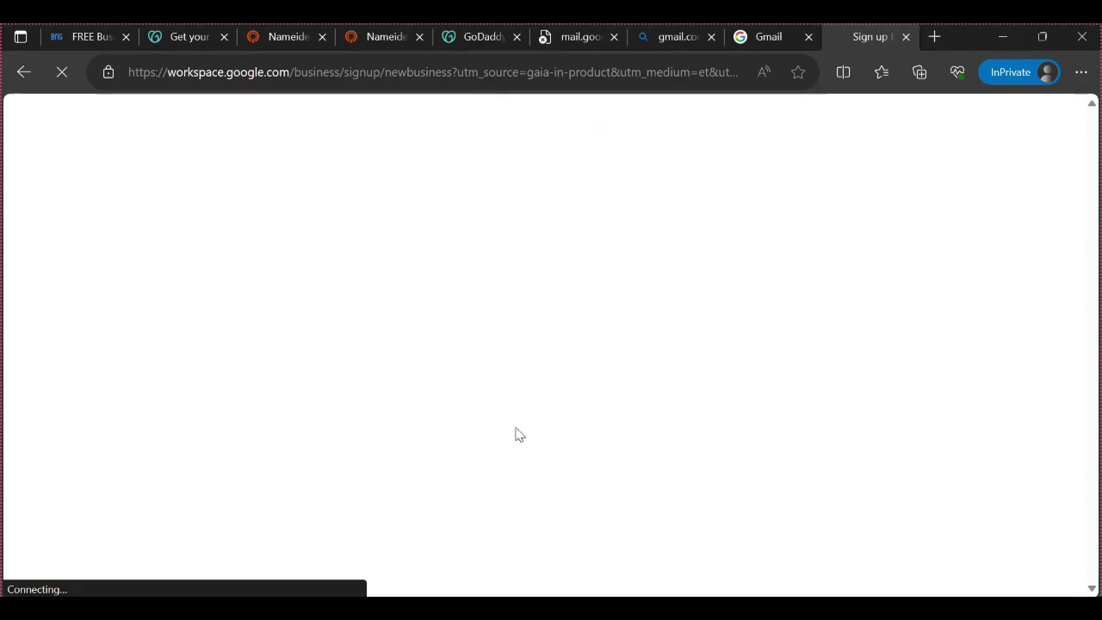
scroll(338, 436, "down", 2)
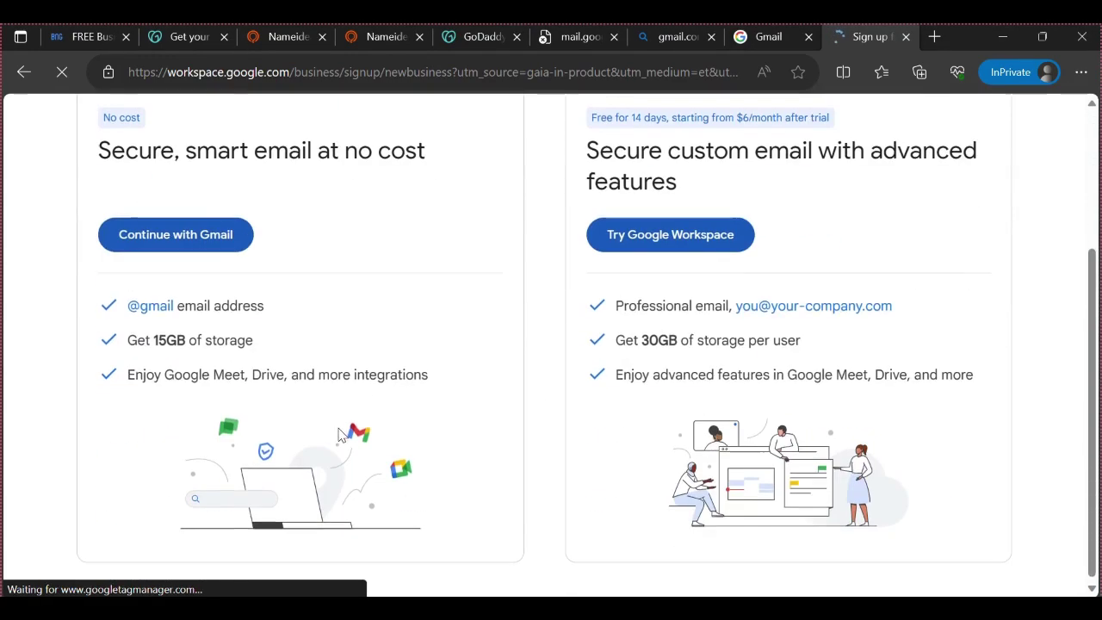
scroll(349, 433, "up", 2)
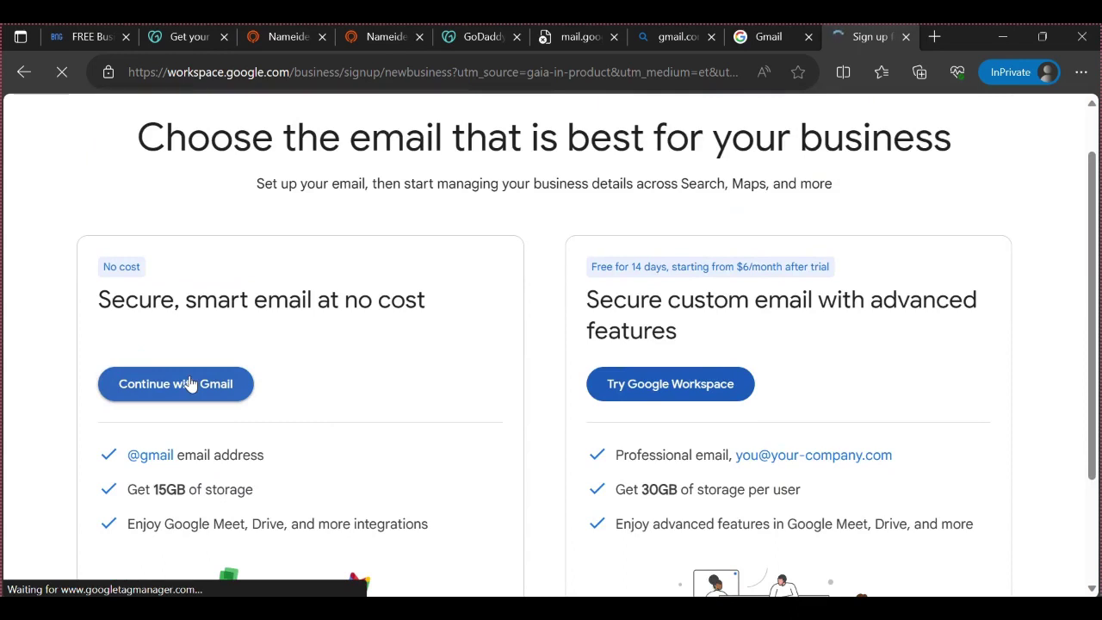
left_click(191, 383)
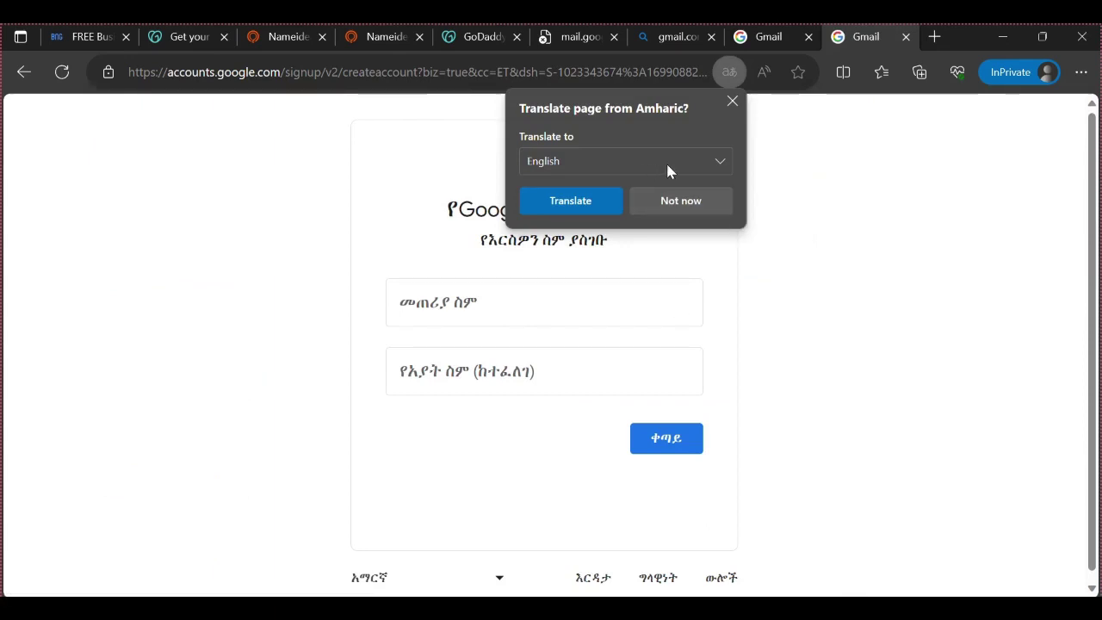
left_click(571, 207)
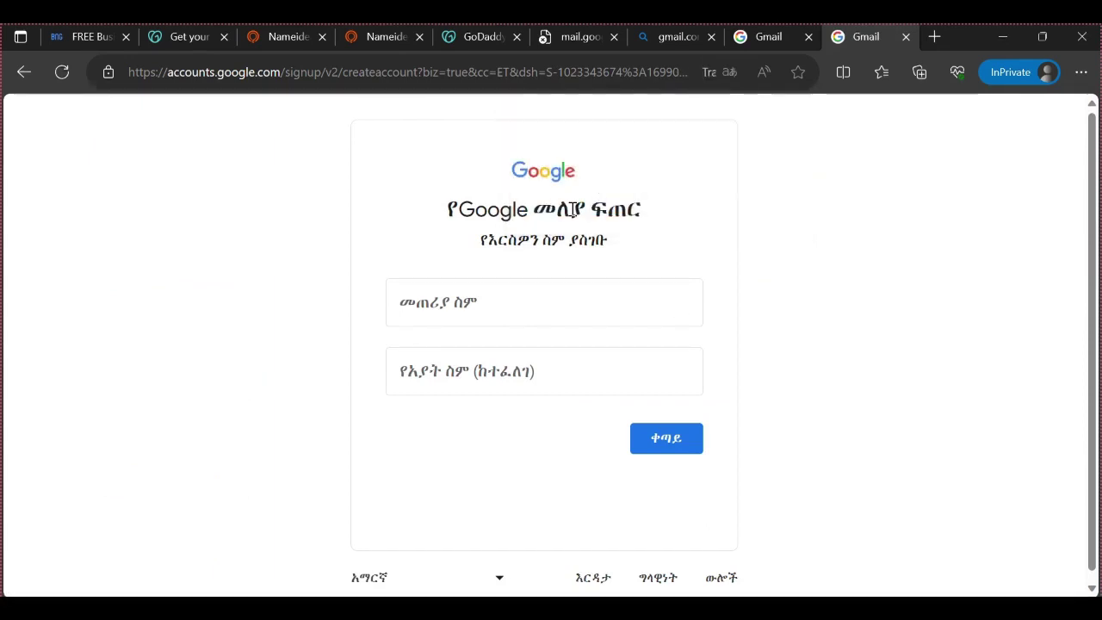
left_click(489, 310)
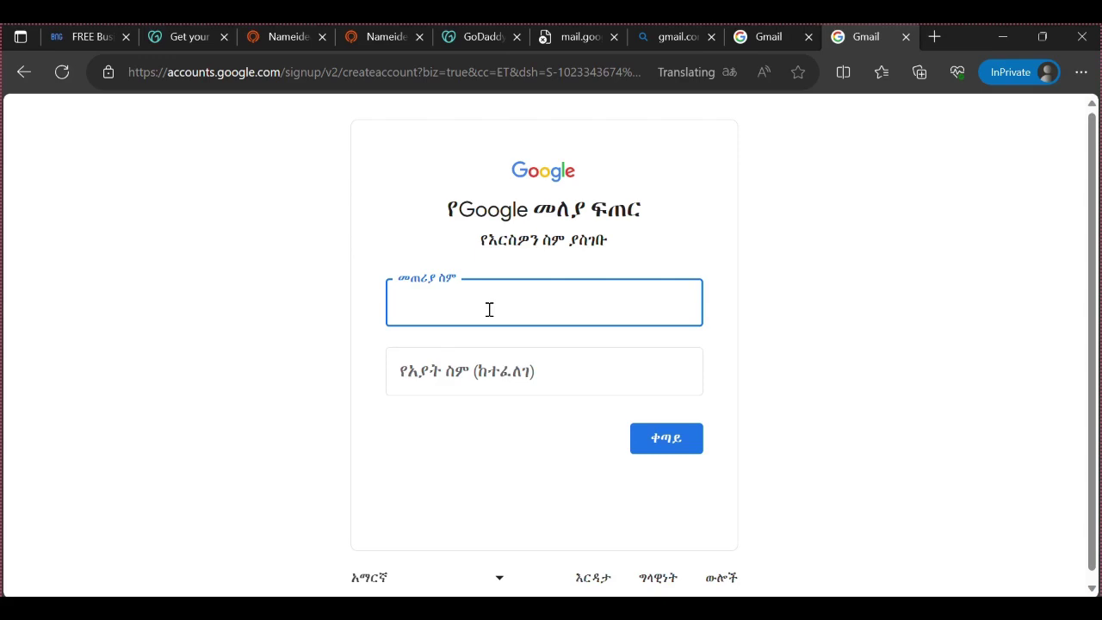
Check the starred Samops name and its domain results, then go back to the Gmail tab
left_click(293, 36)
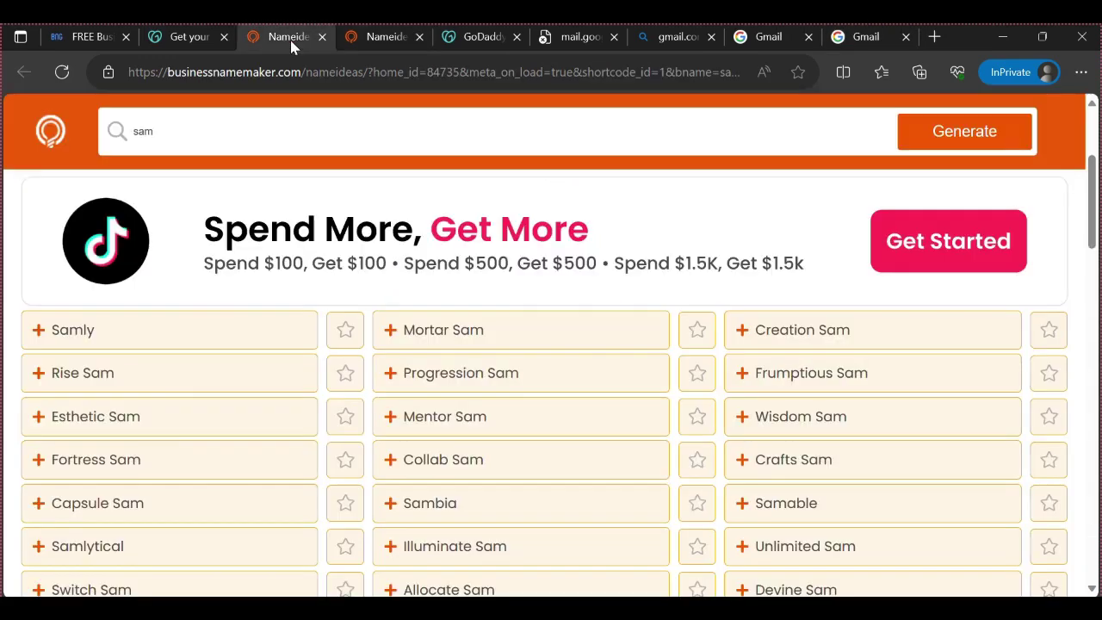
scroll(143, 462, "down", 5)
scroll(164, 469, "down", 10)
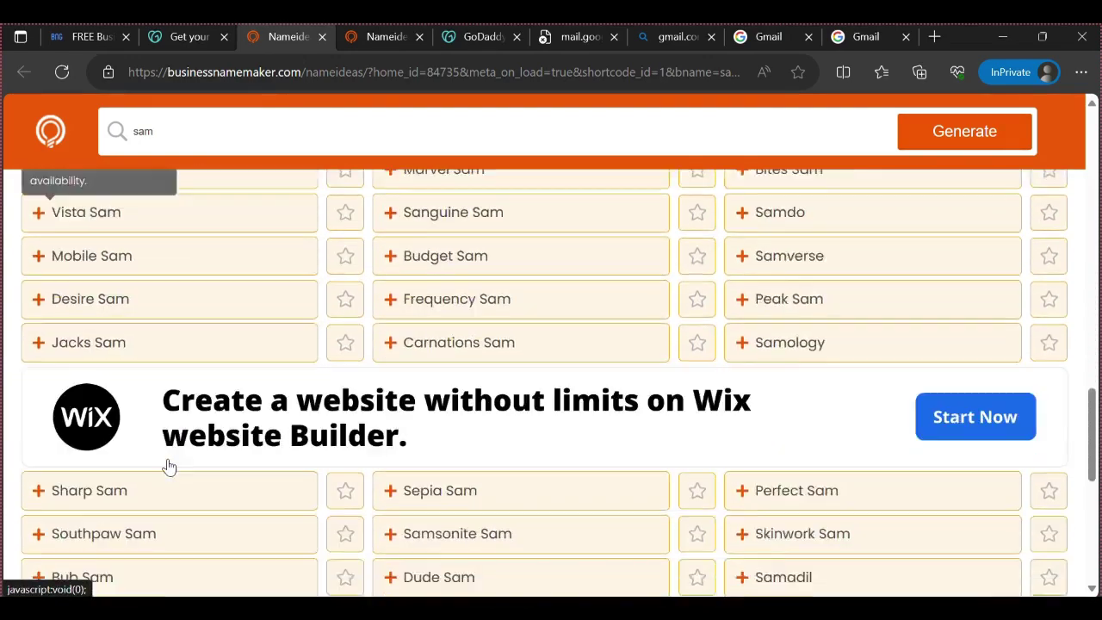
left_click(379, 36)
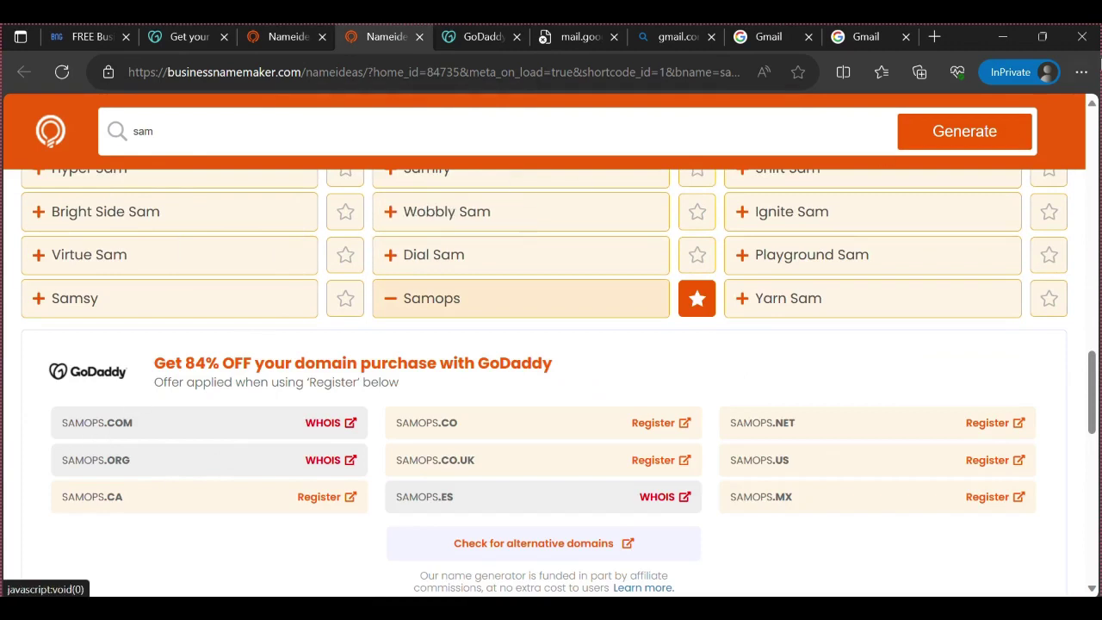
left_click(774, 37)
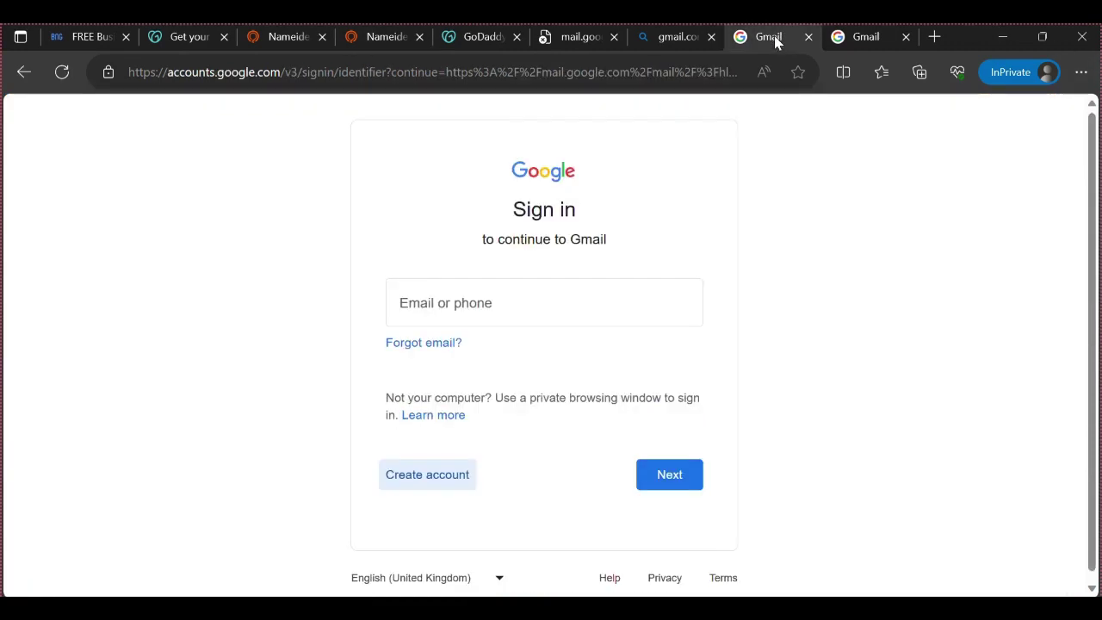
Enter samops as the first name on the account creation form and submit it
left_click(476, 300)
left_click(410, 479)
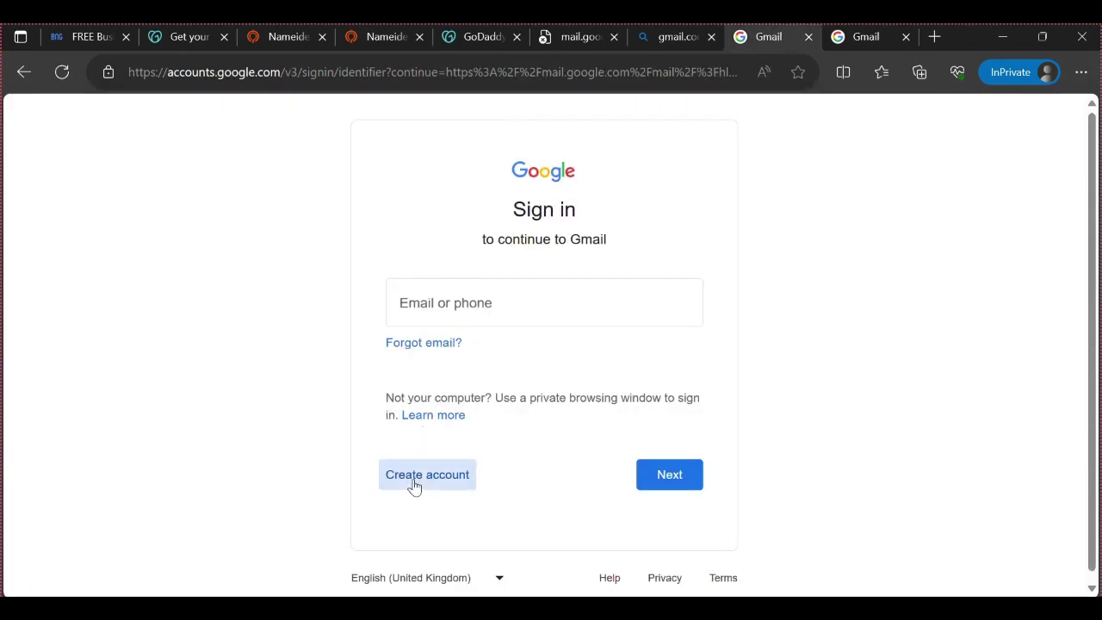
left_click(842, 36)
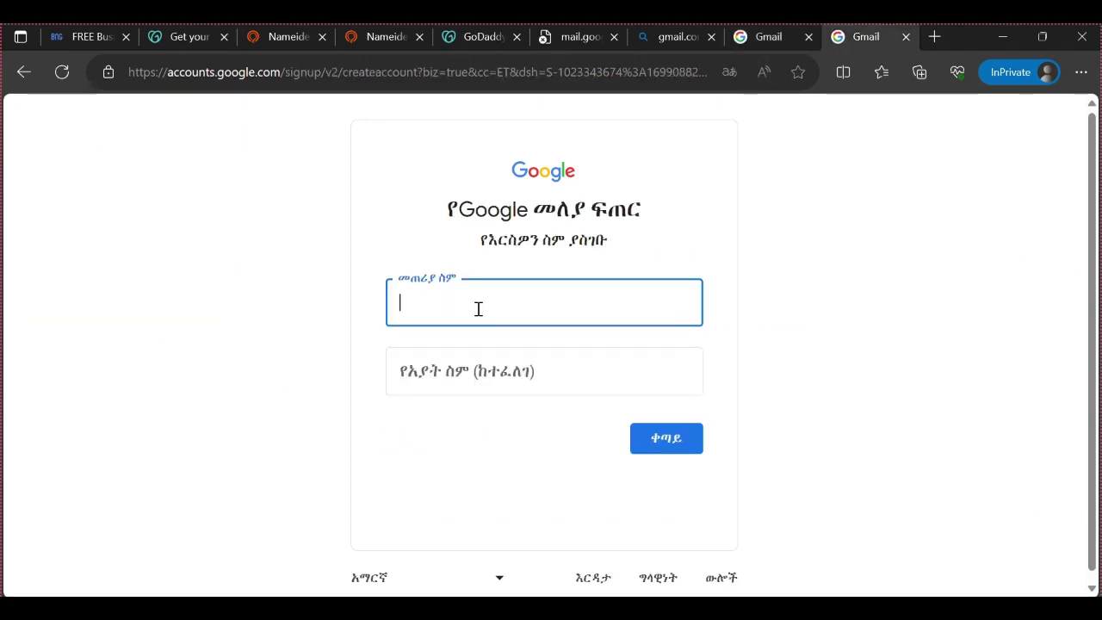
type("samops")
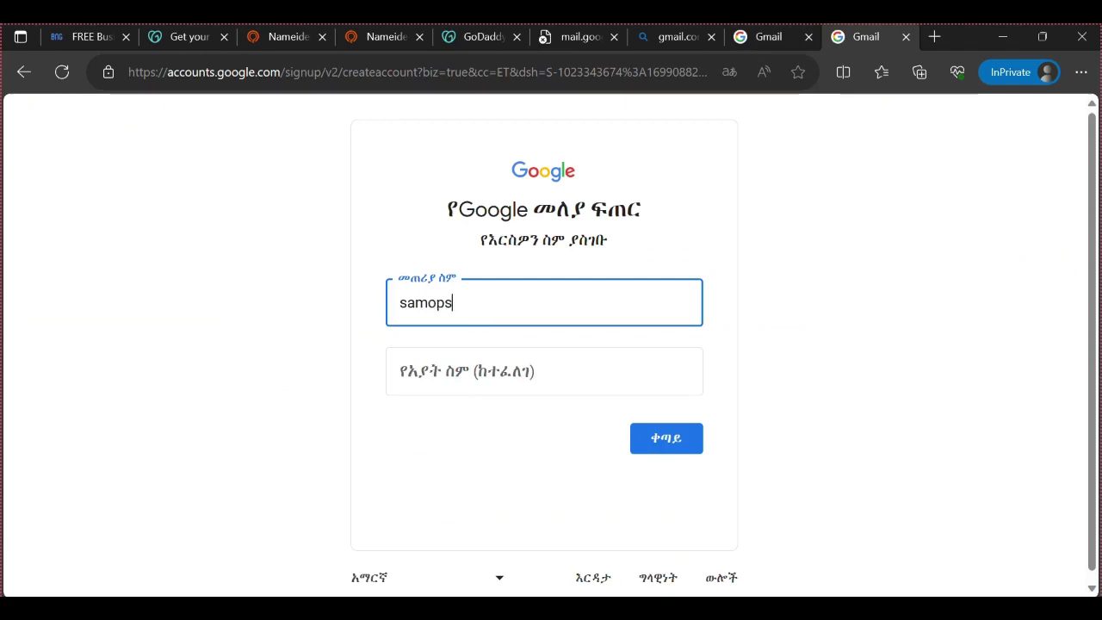
left_click(465, 556)
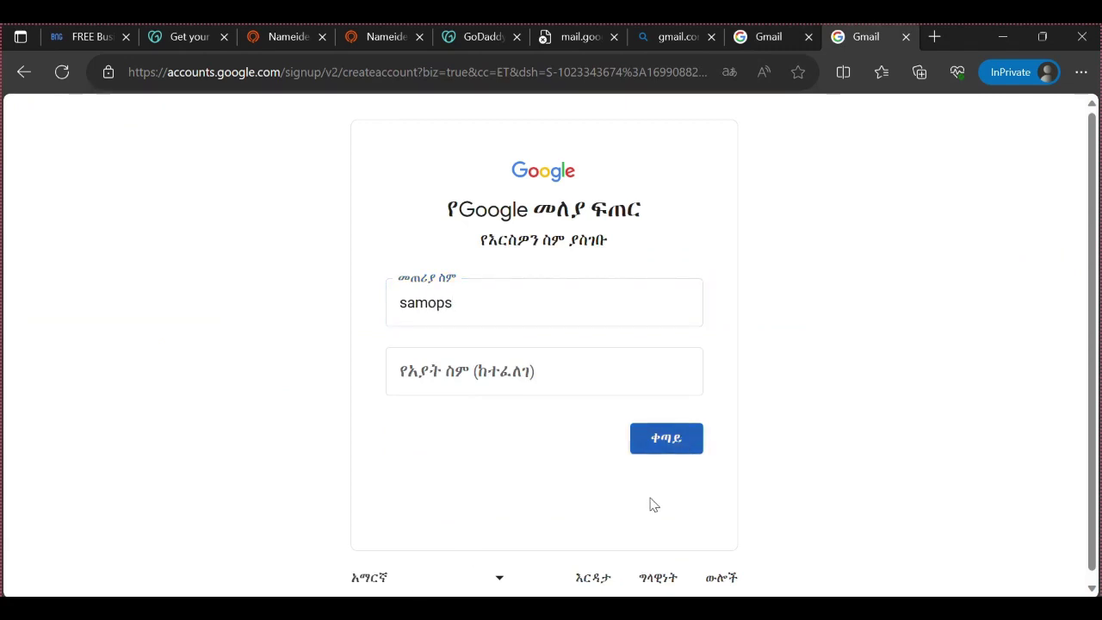
left_click(672, 442)
left_click(671, 445)
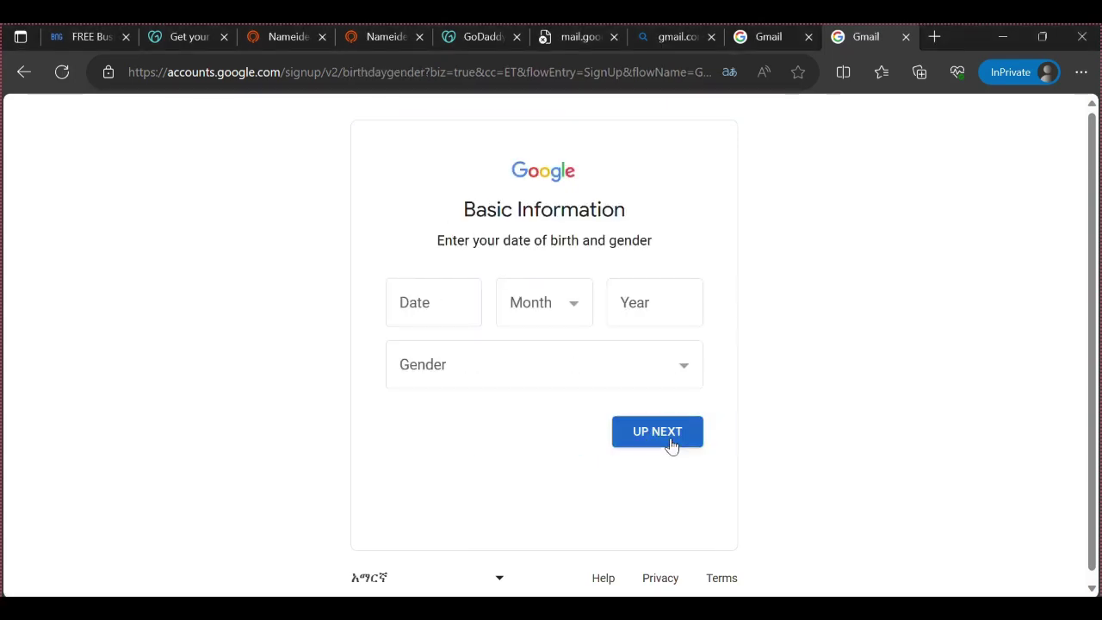
left_click(449, 298)
type("1")
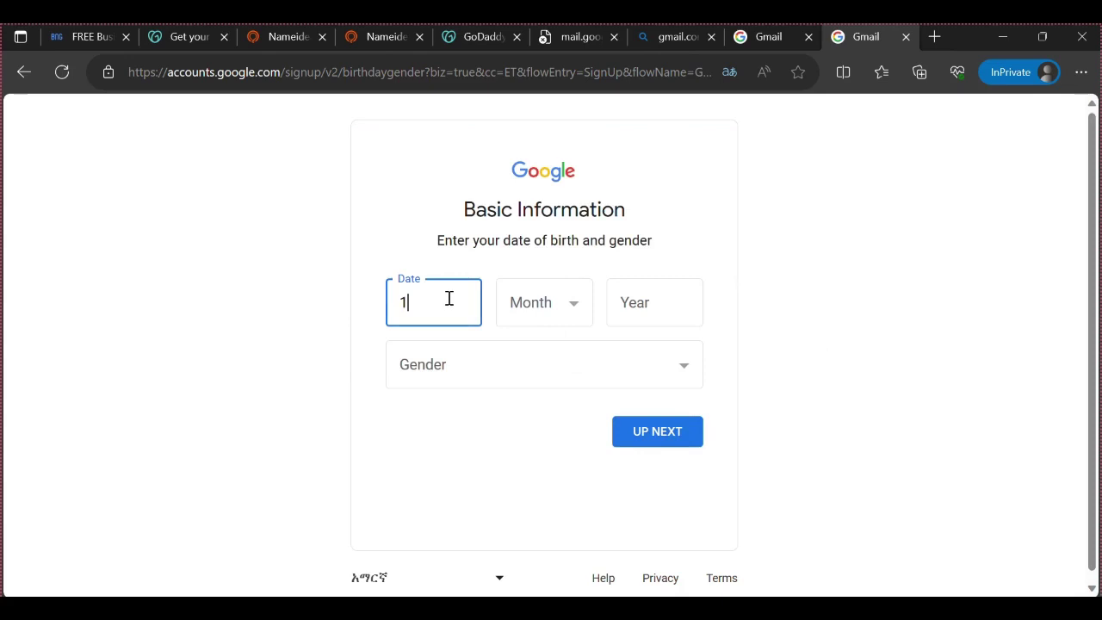
type("1")
left_click(562, 307)
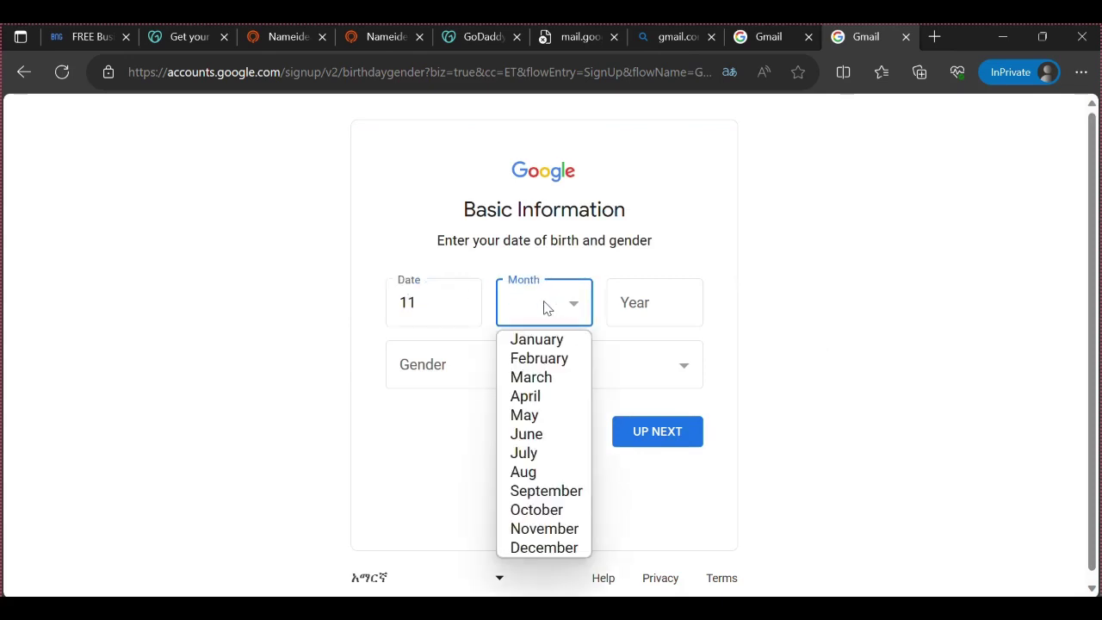
left_click(538, 379)
left_click(659, 297)
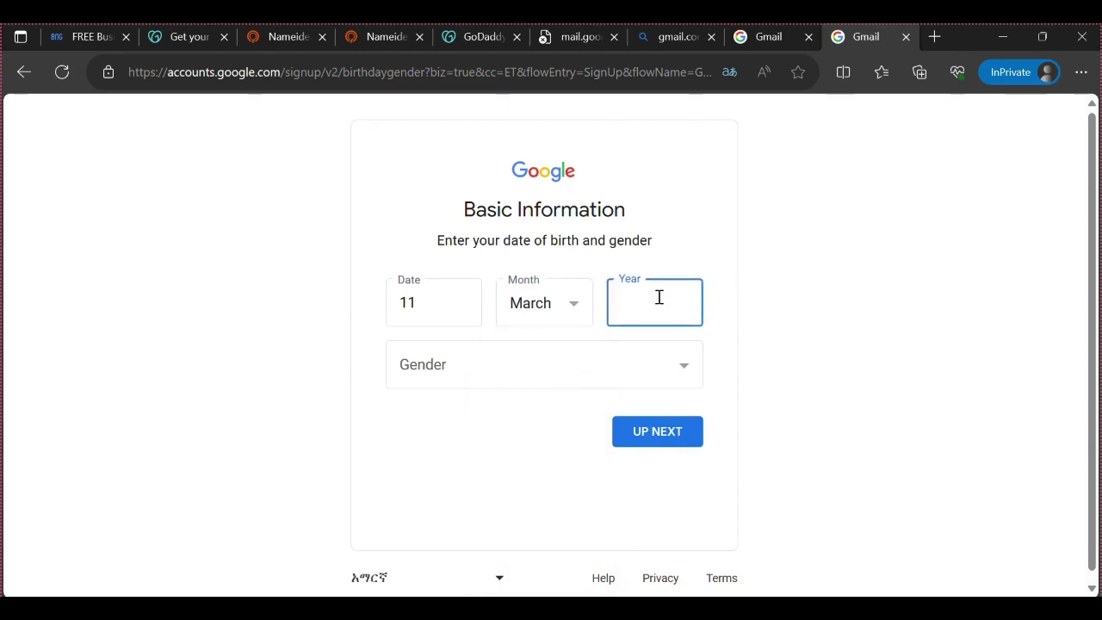
type("1999")
left_click(679, 365)
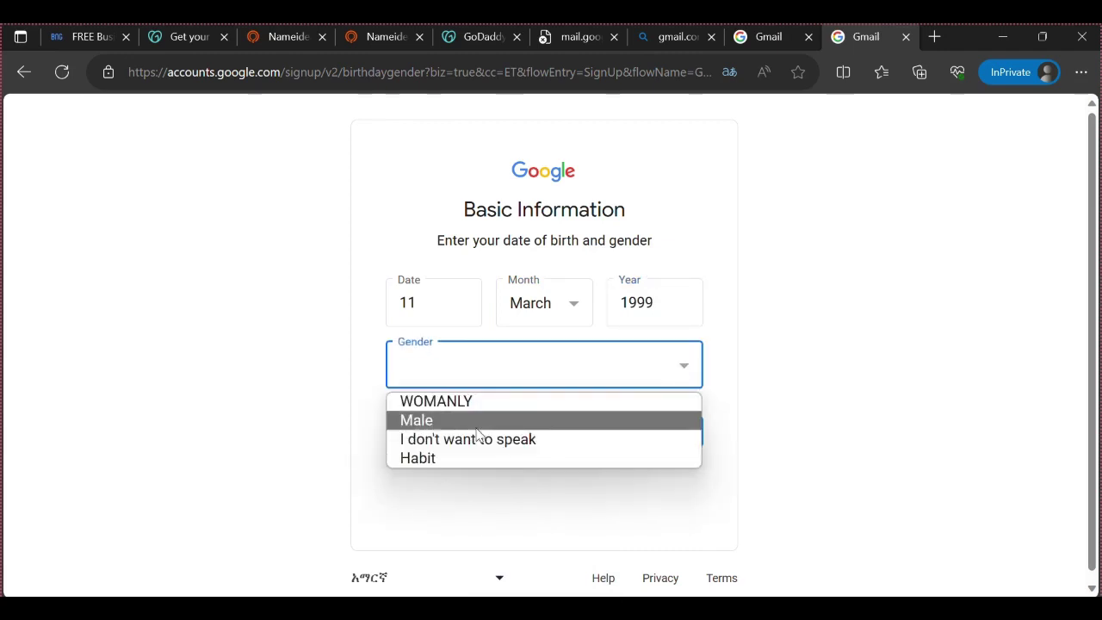
left_click(478, 427)
left_click(656, 430)
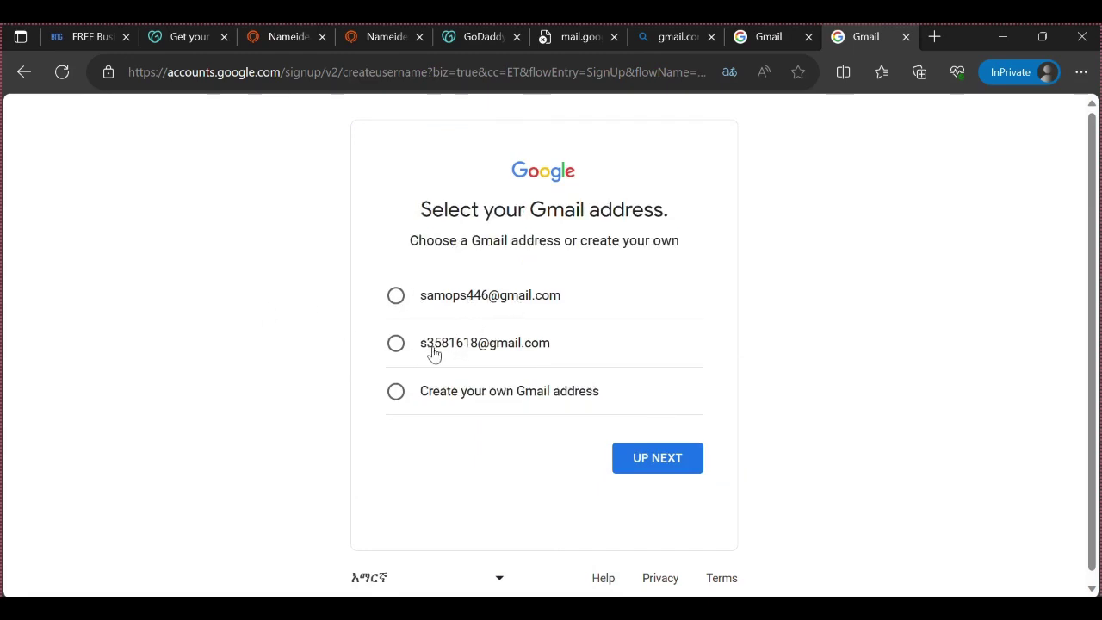
left_click(451, 396)
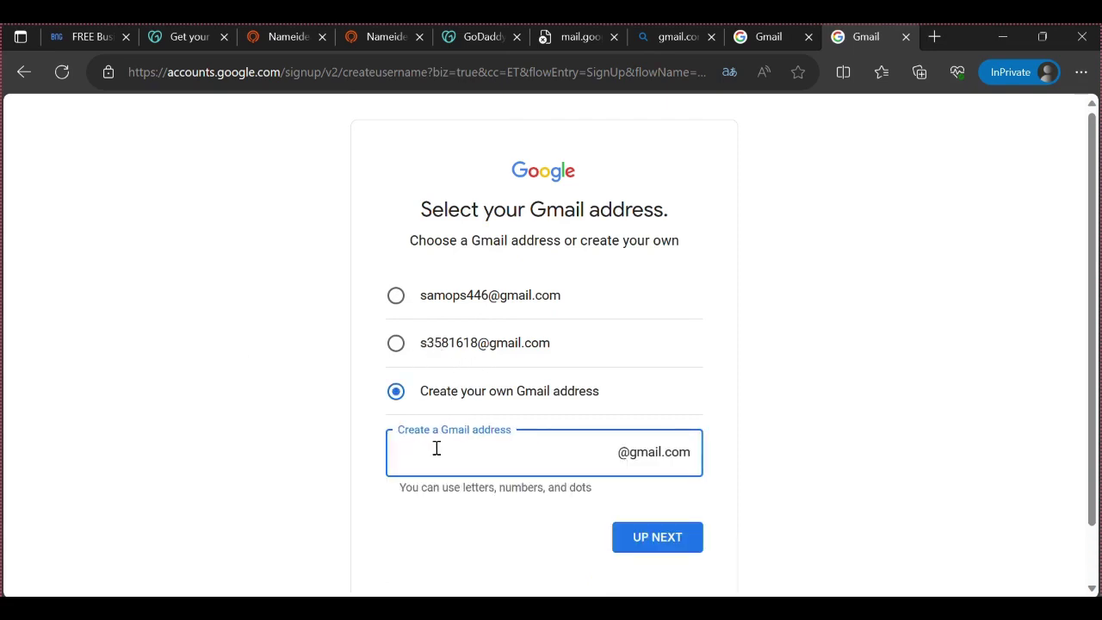
left_click(624, 542)
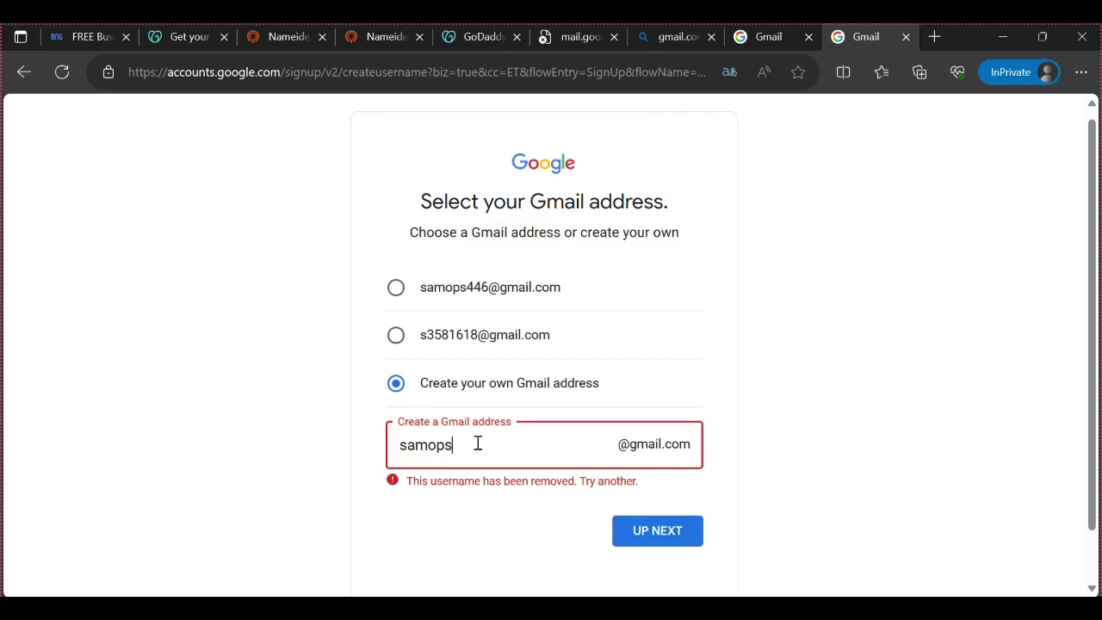
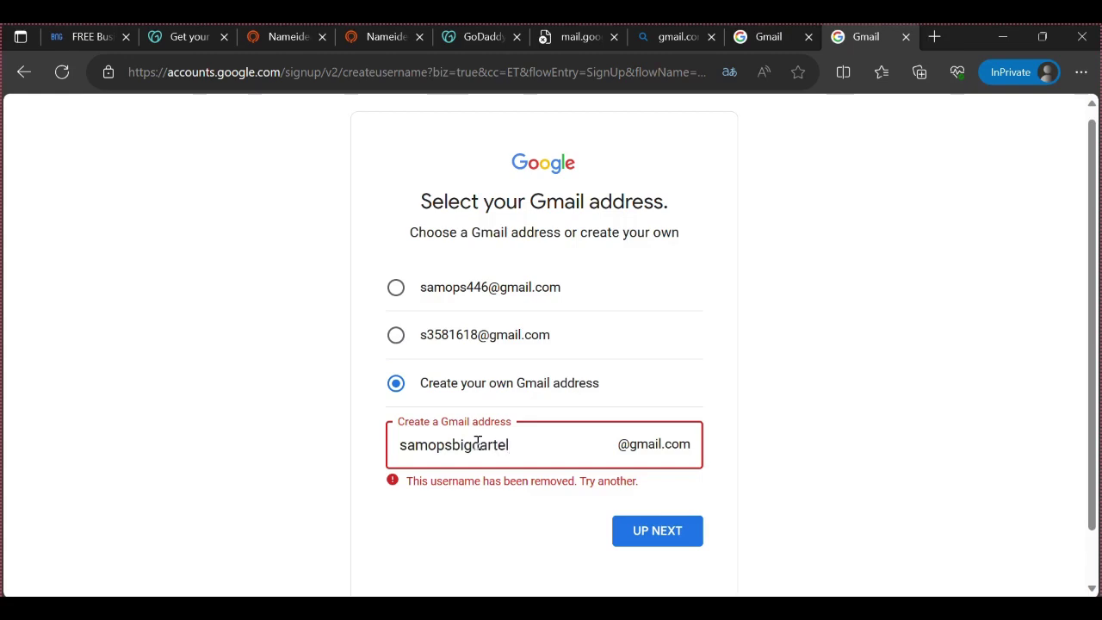
left_click(677, 531)
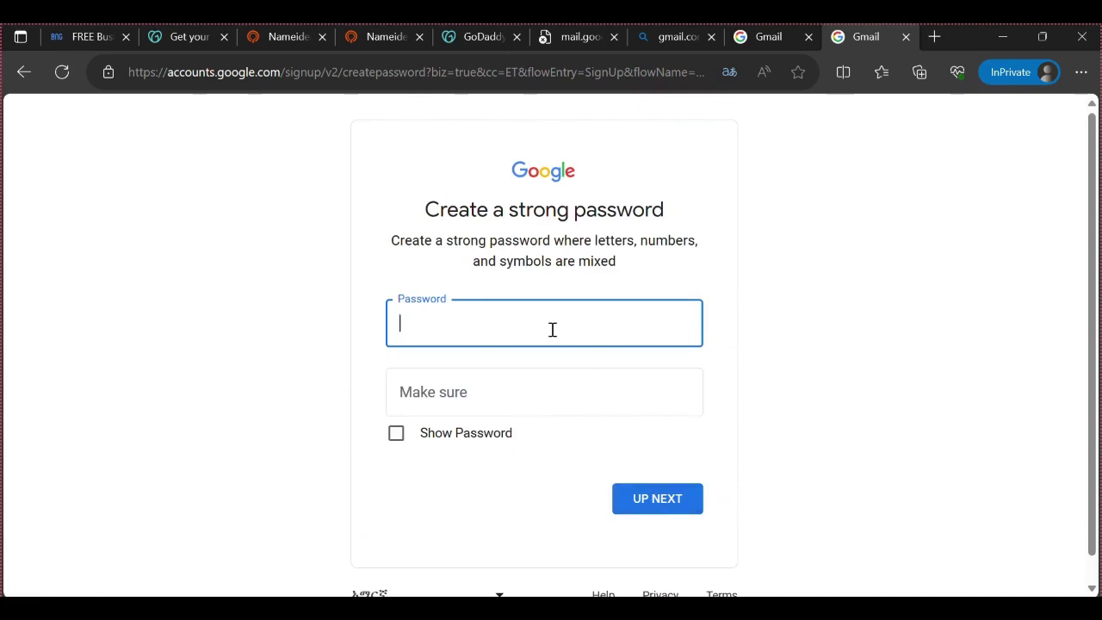
Enter and clear the password and confirmation, then open a blank private tab and come back
type("••••")
left_click(534, 378)
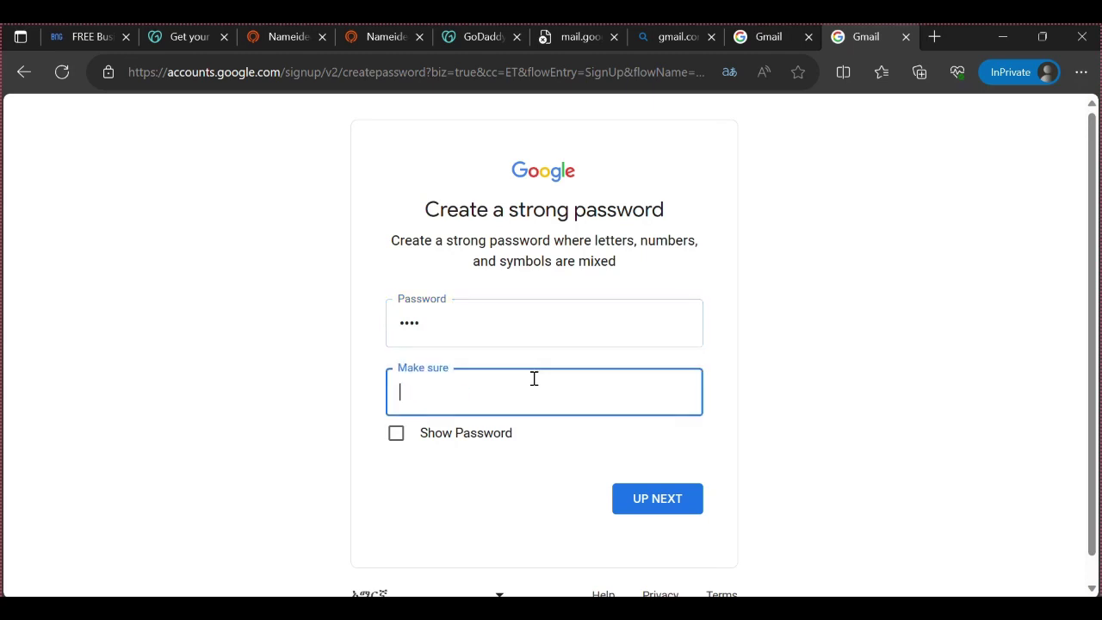
type("••")
left_click(457, 335)
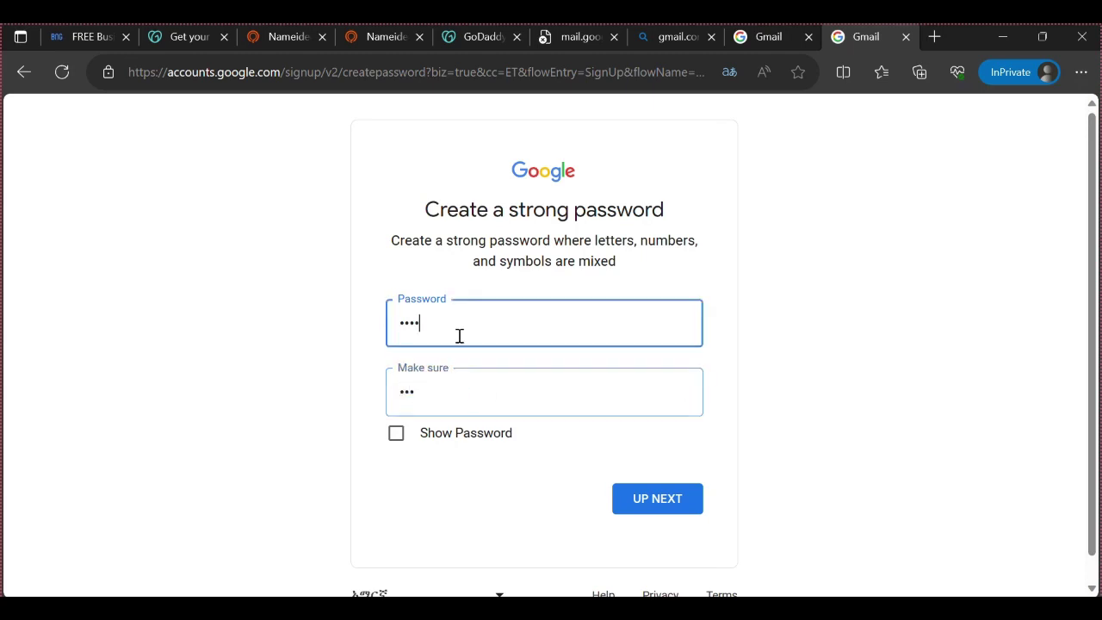
key("BackSpace")
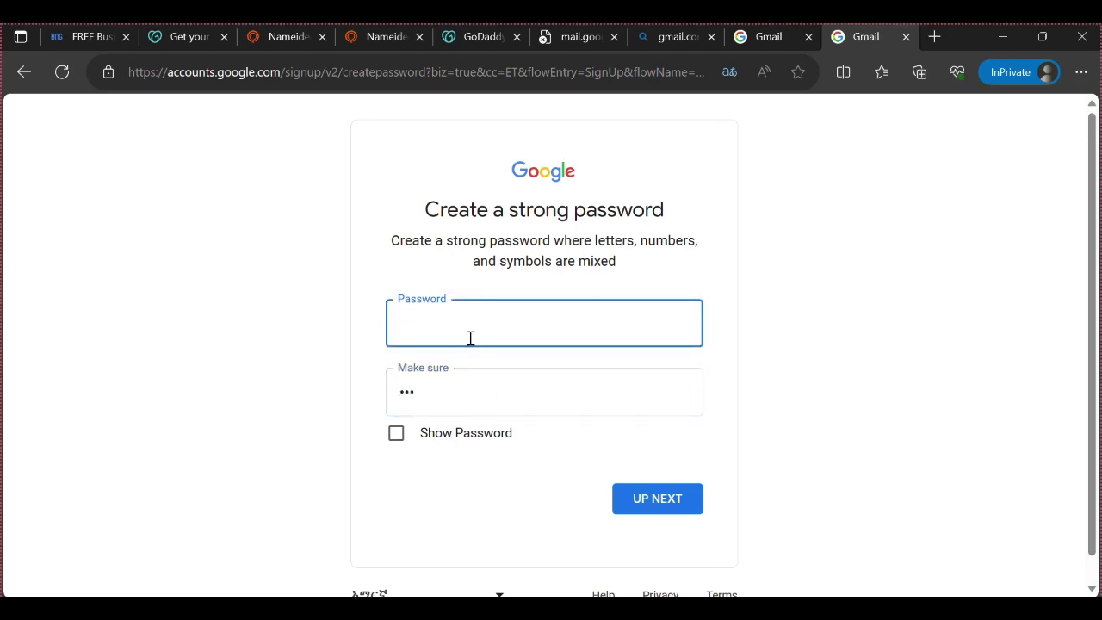
left_click(459, 377)
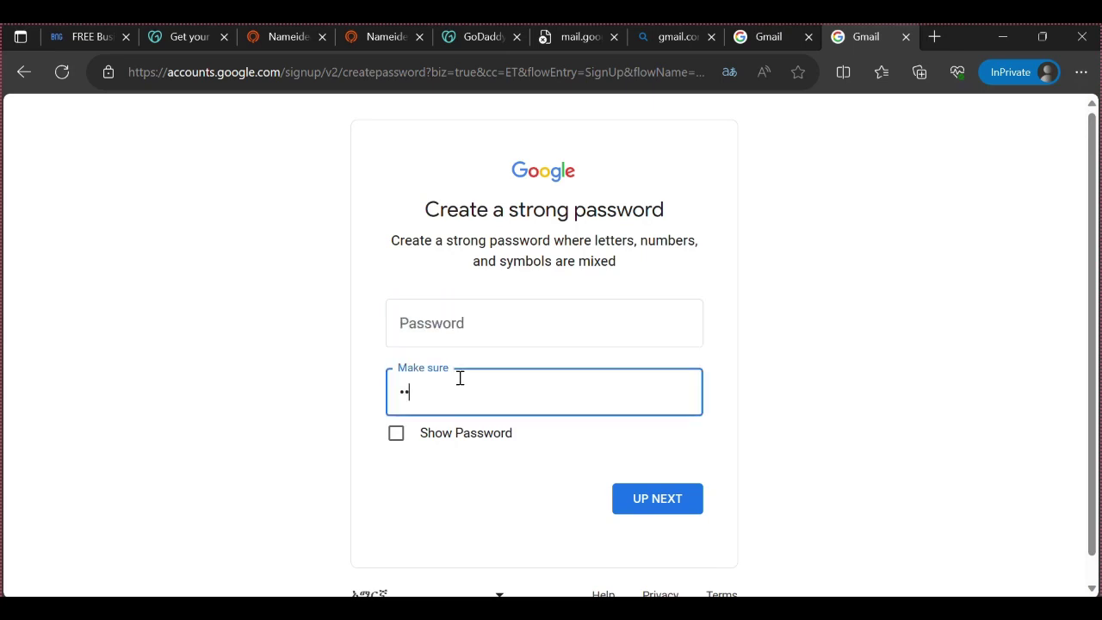
key("BackSpace")
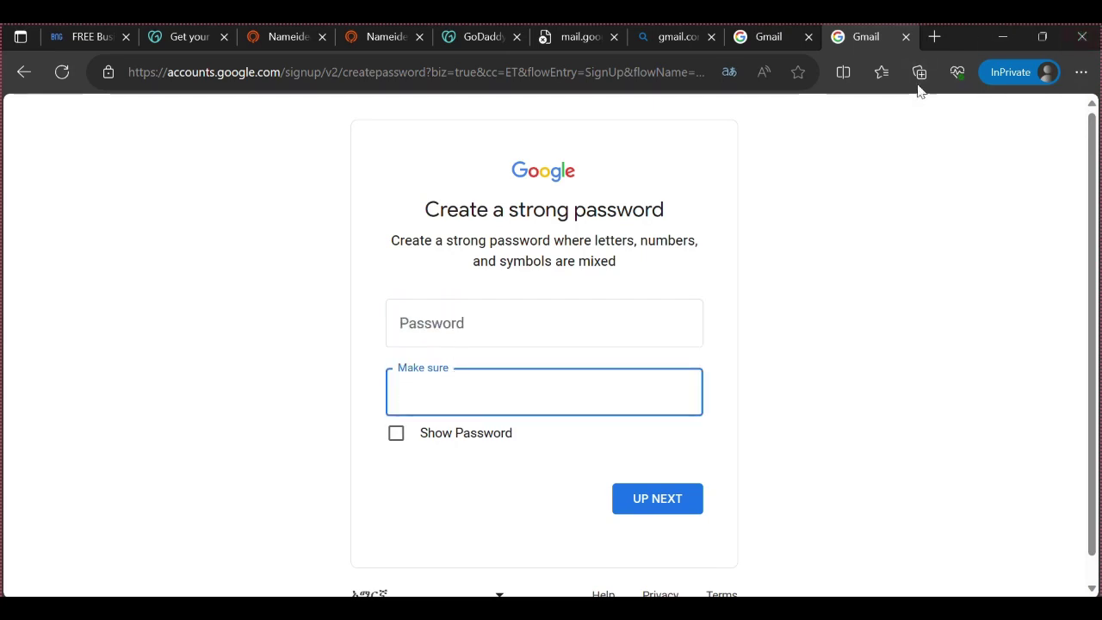
left_click(935, 38)
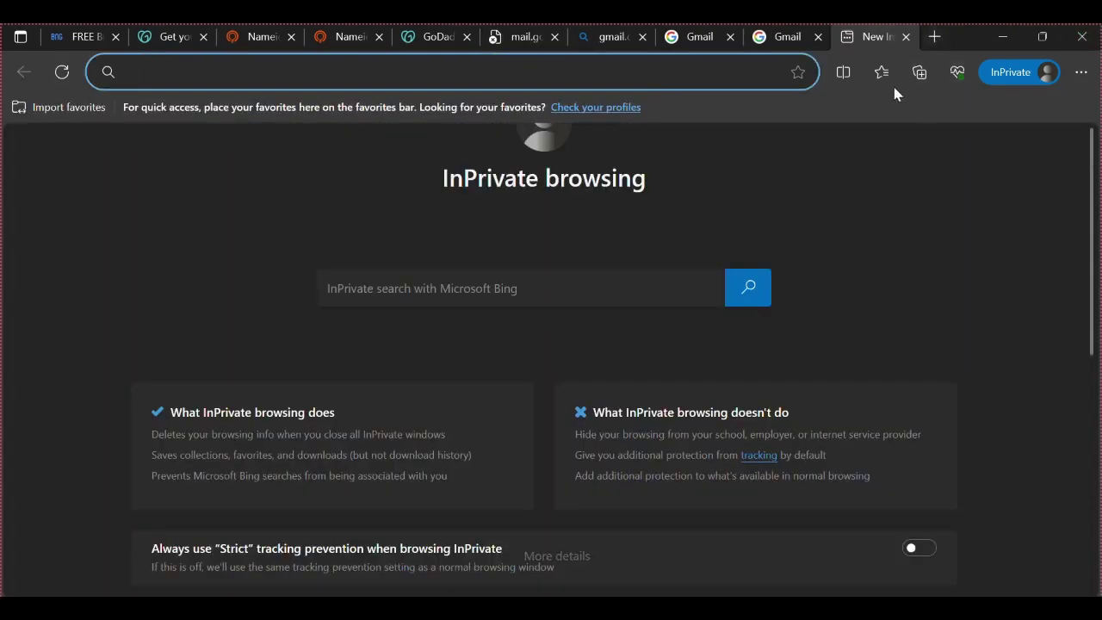
left_click(764, 45)
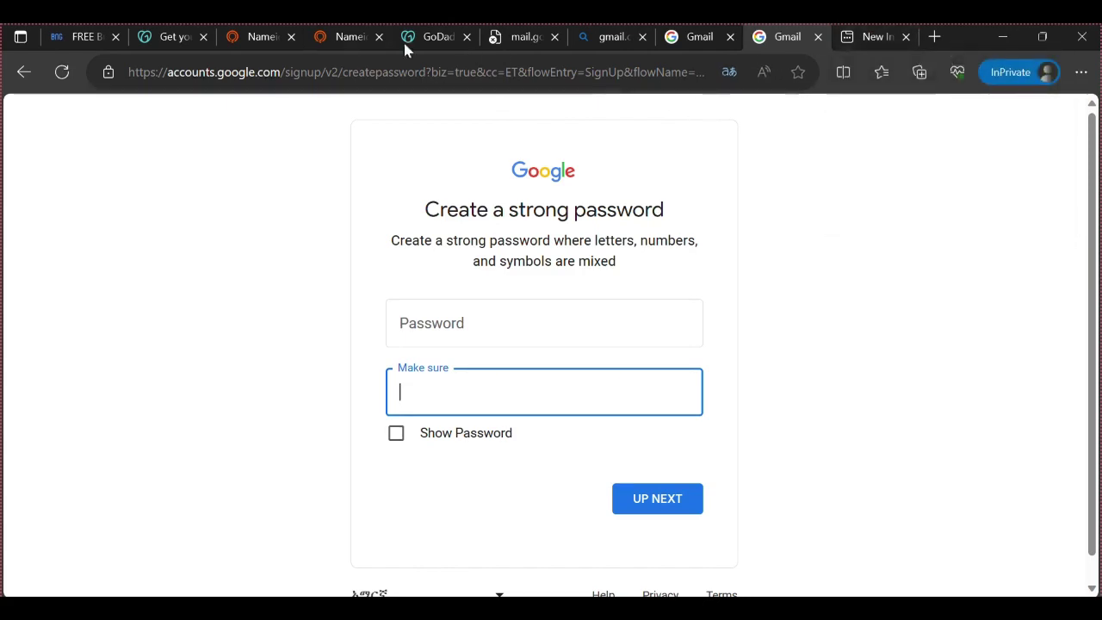
Load bigcartel.com in the blank private tab
key("ctrl+Tab")
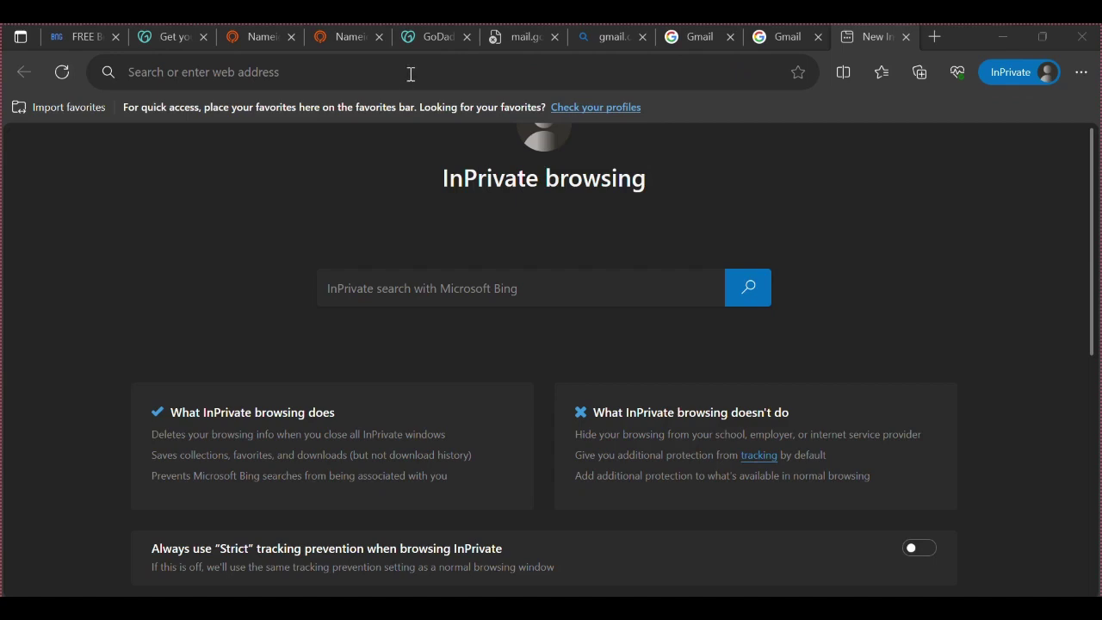
left_click(411, 74)
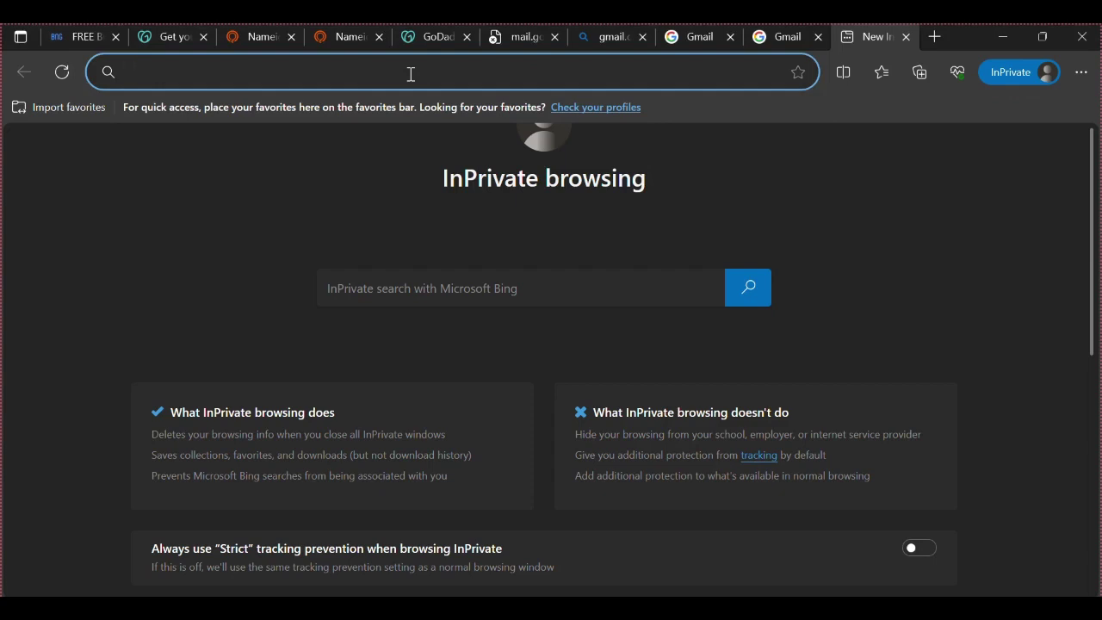
type("bigca")
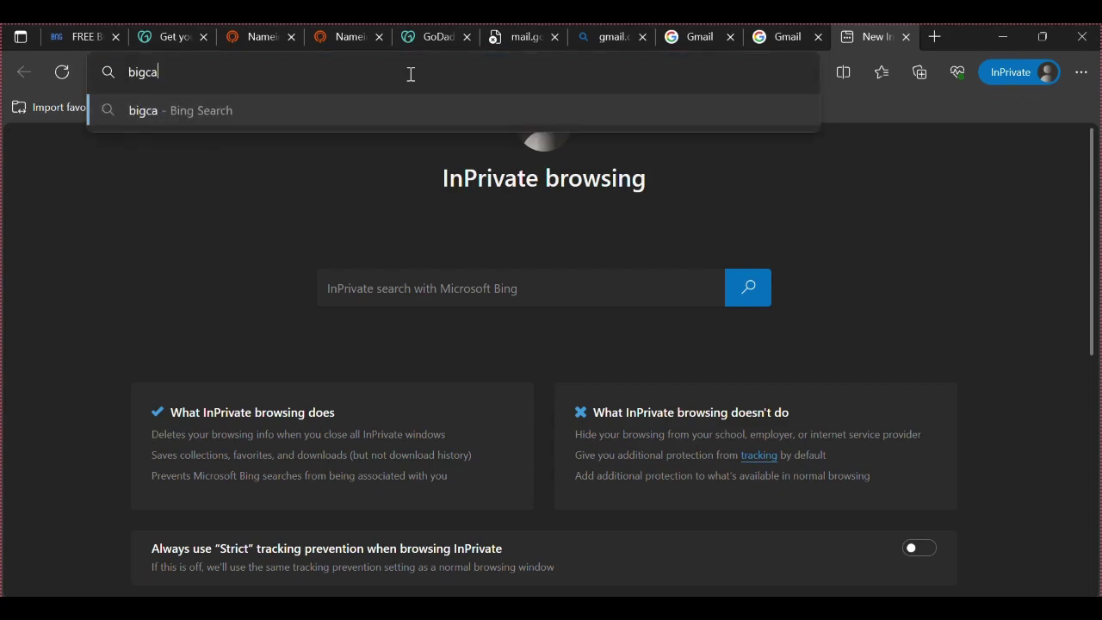
type("rtel.")
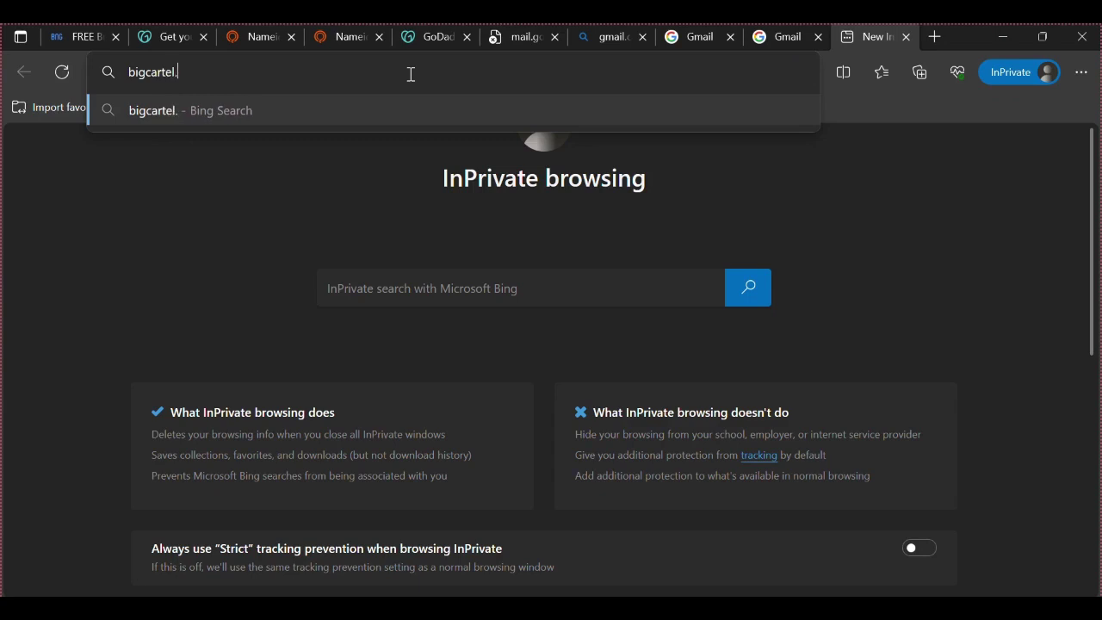
type("com")
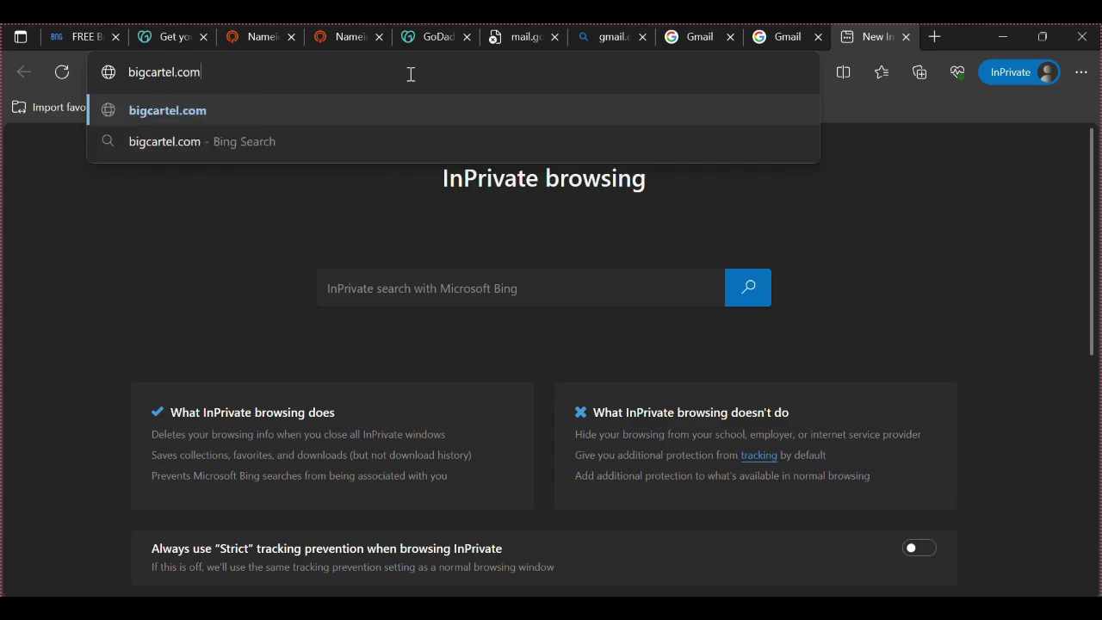
key("Return")
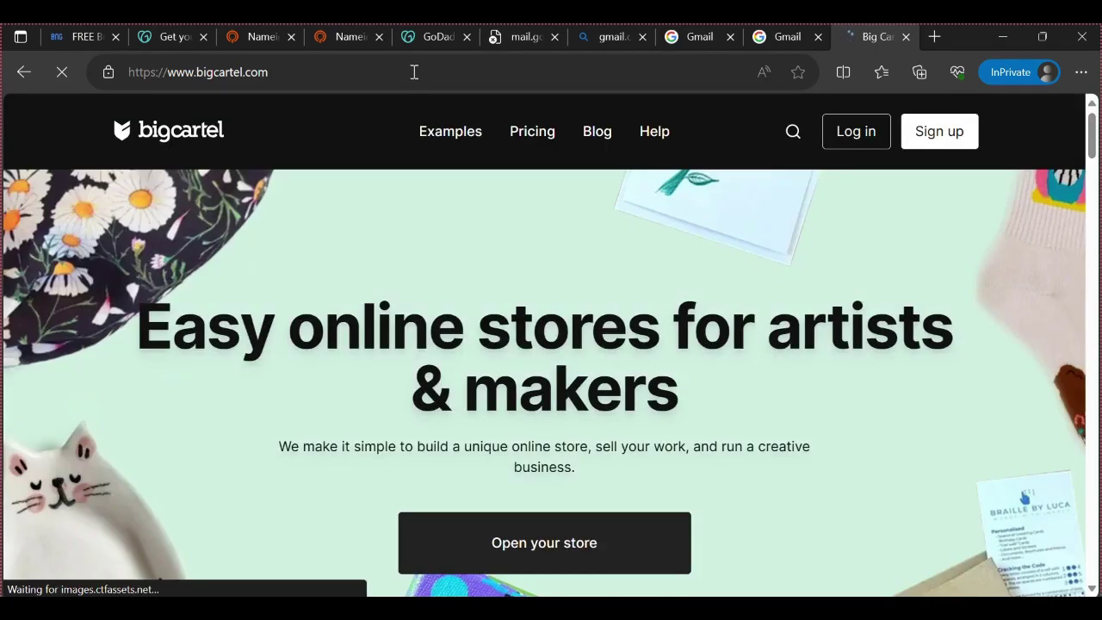
Find the pricing section and choose Get Started on the free Gold plan
scroll(408, 362, "down", 10)
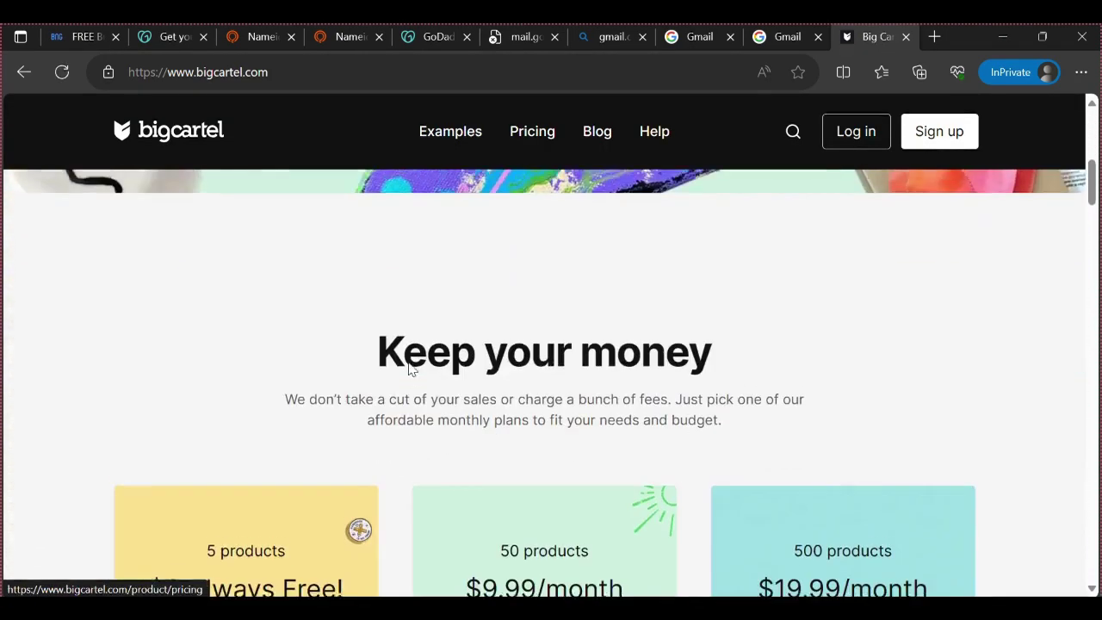
scroll(410, 369, "up", 10)
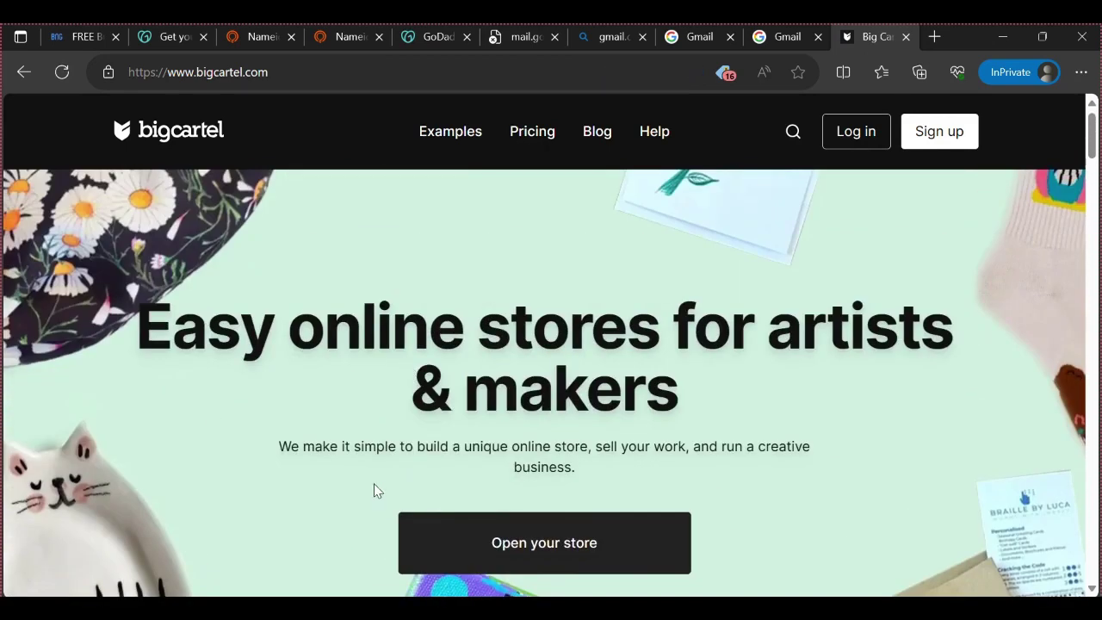
scroll(308, 375, "down", 6)
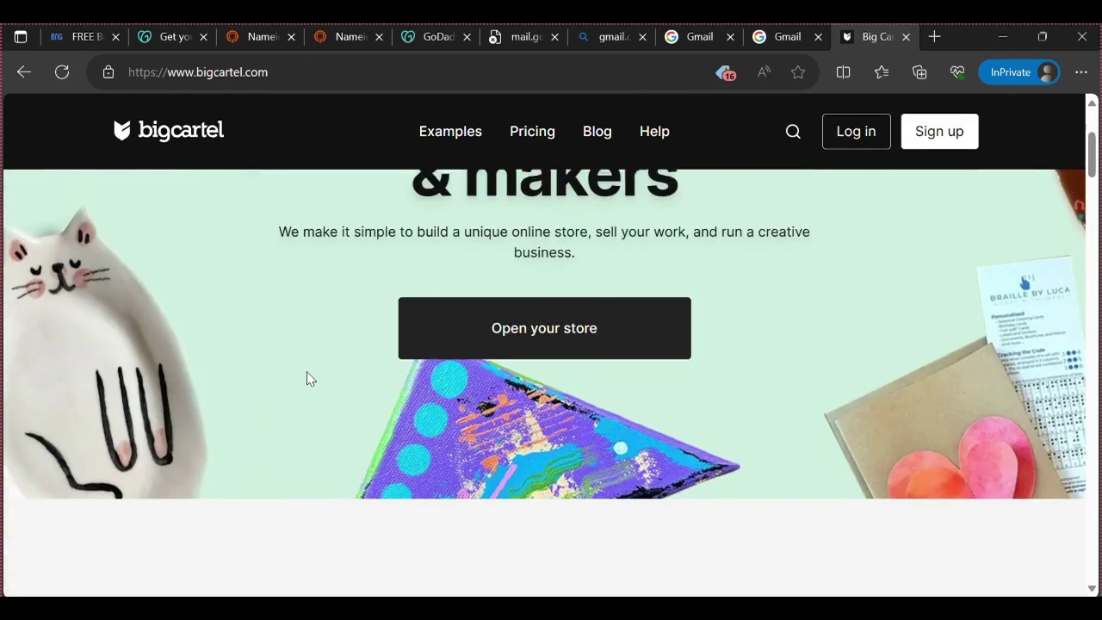
scroll(307, 379, "up", 3)
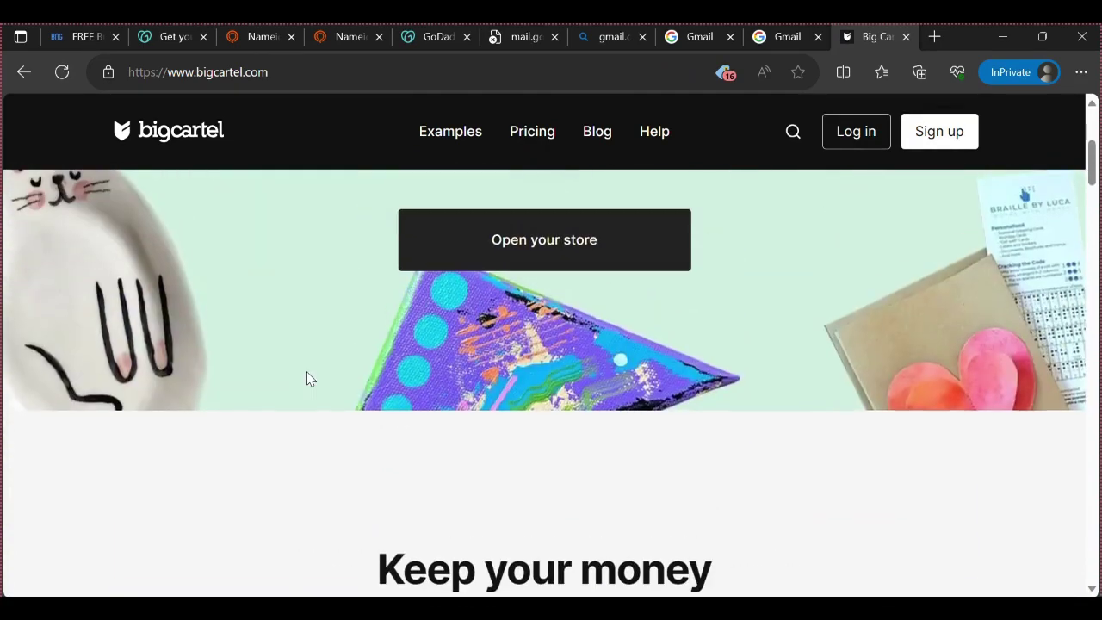
scroll(307, 379, "down", 6)
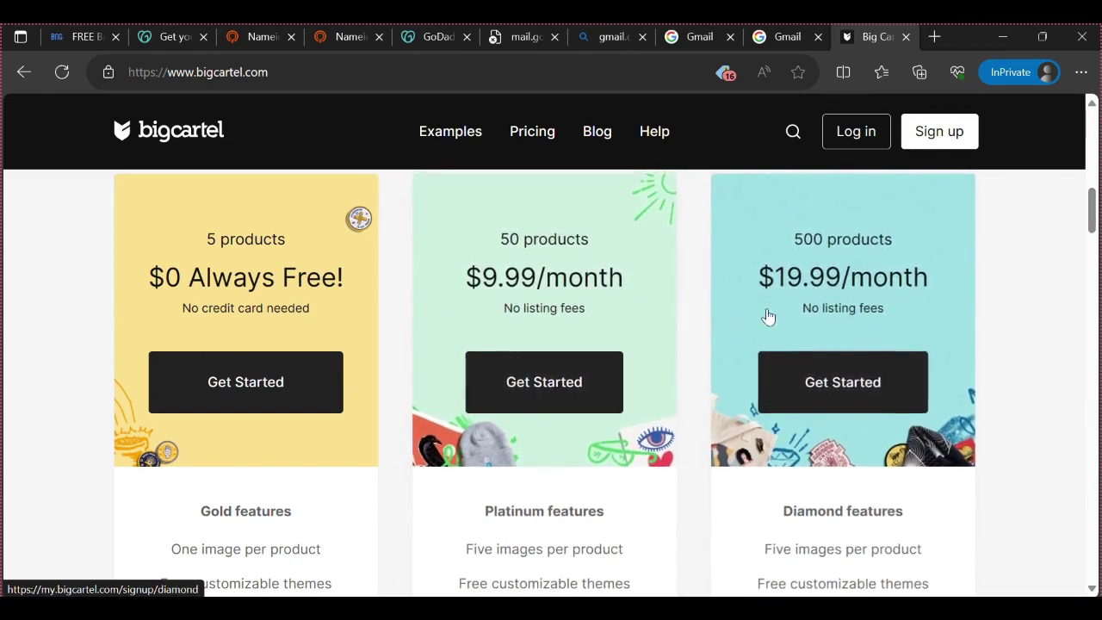
scroll(56, 529, "down", 10)
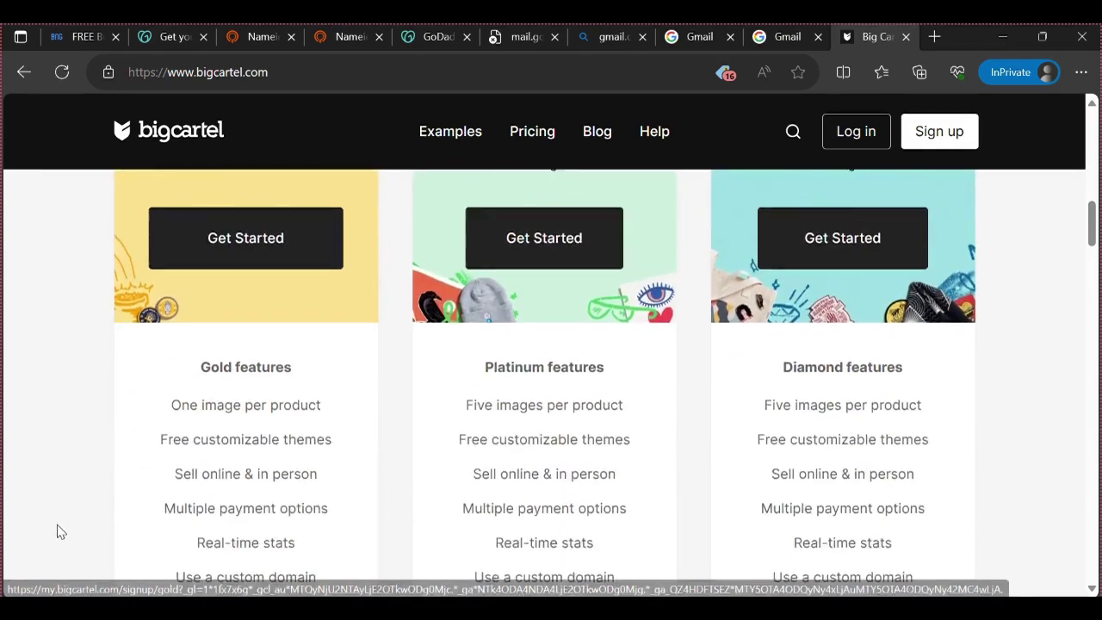
scroll(170, 515, "up", 8)
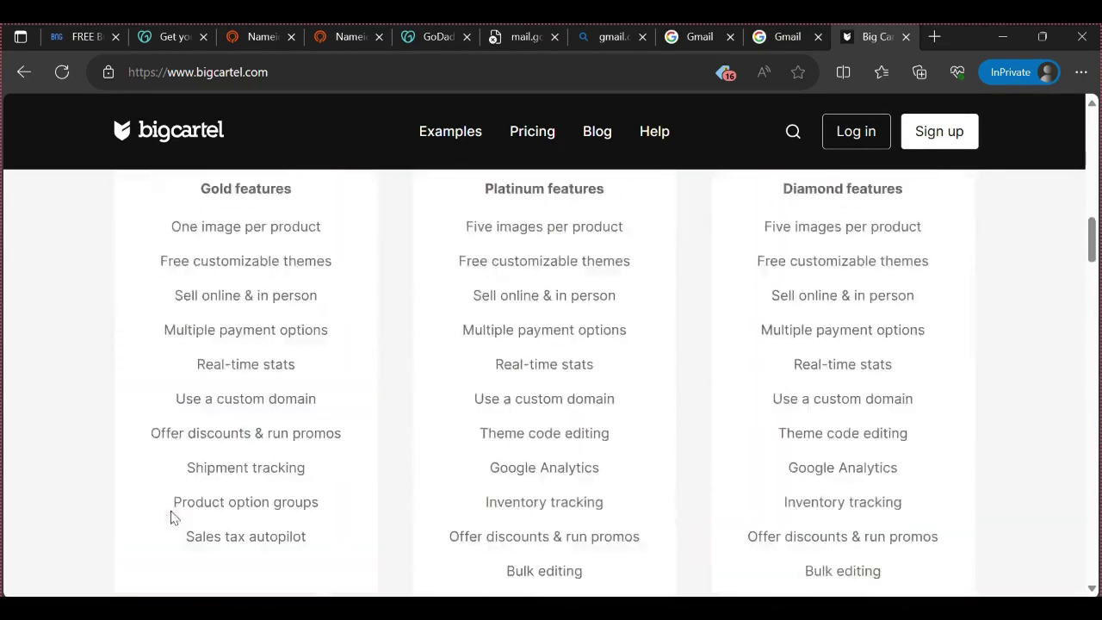
left_click(229, 310)
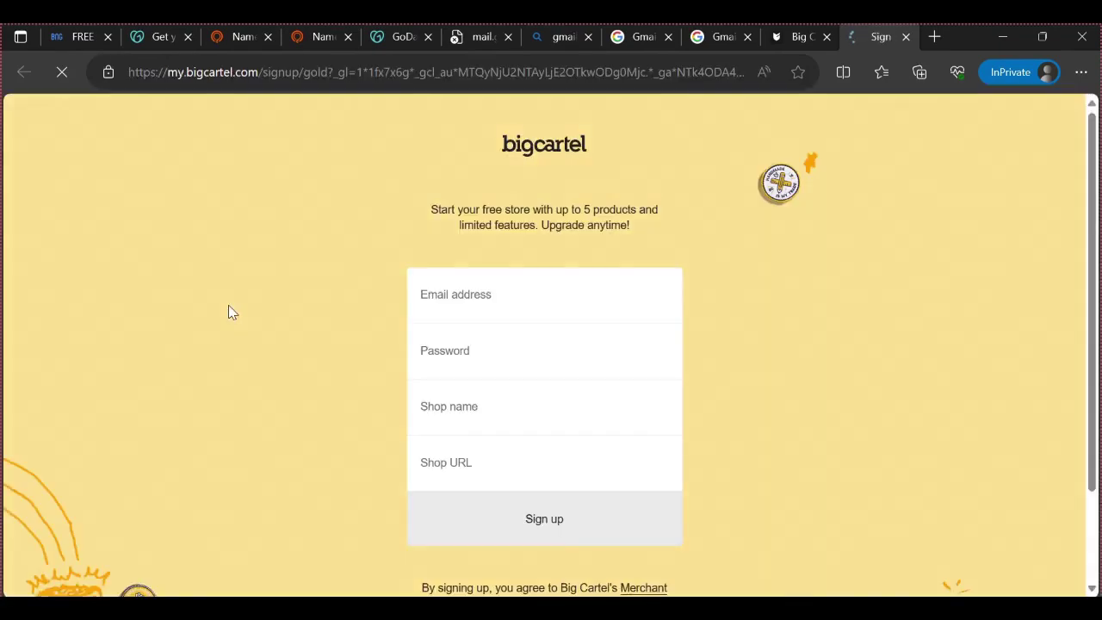
Fill in the account's email address and password on the signup form
left_click(456, 301)
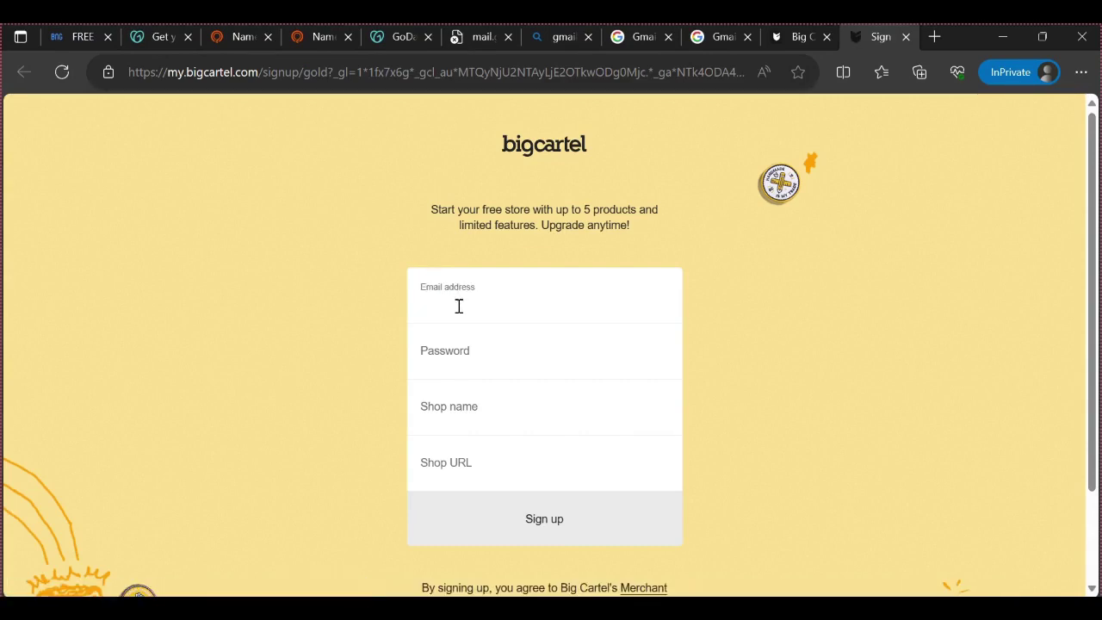
left_click(458, 350)
left_click(458, 428)
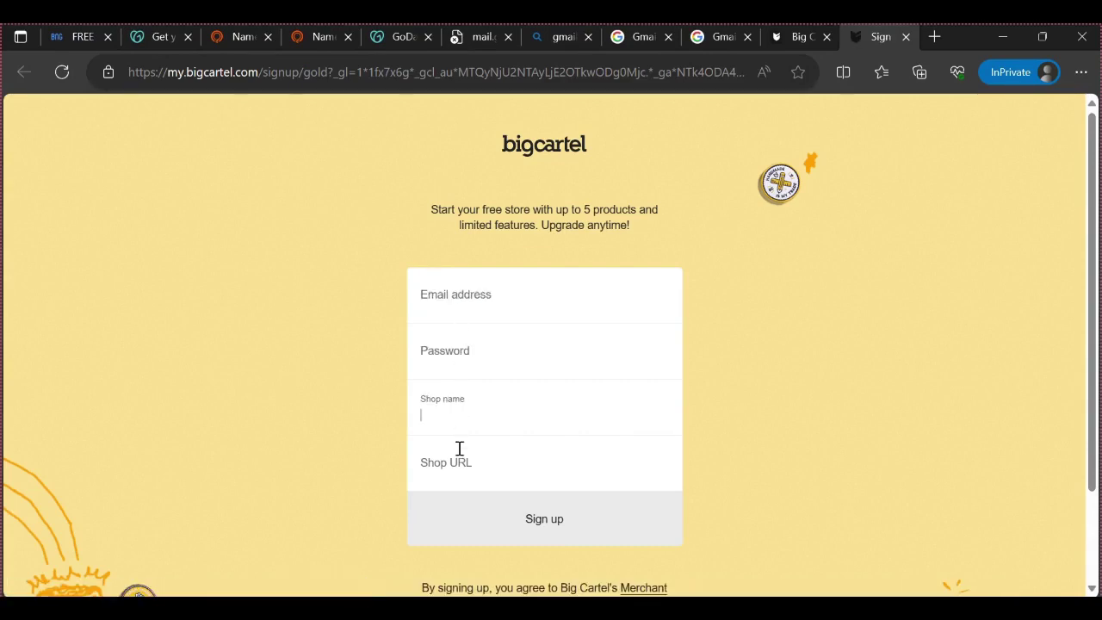
left_click(460, 449)
double_click(450, 297)
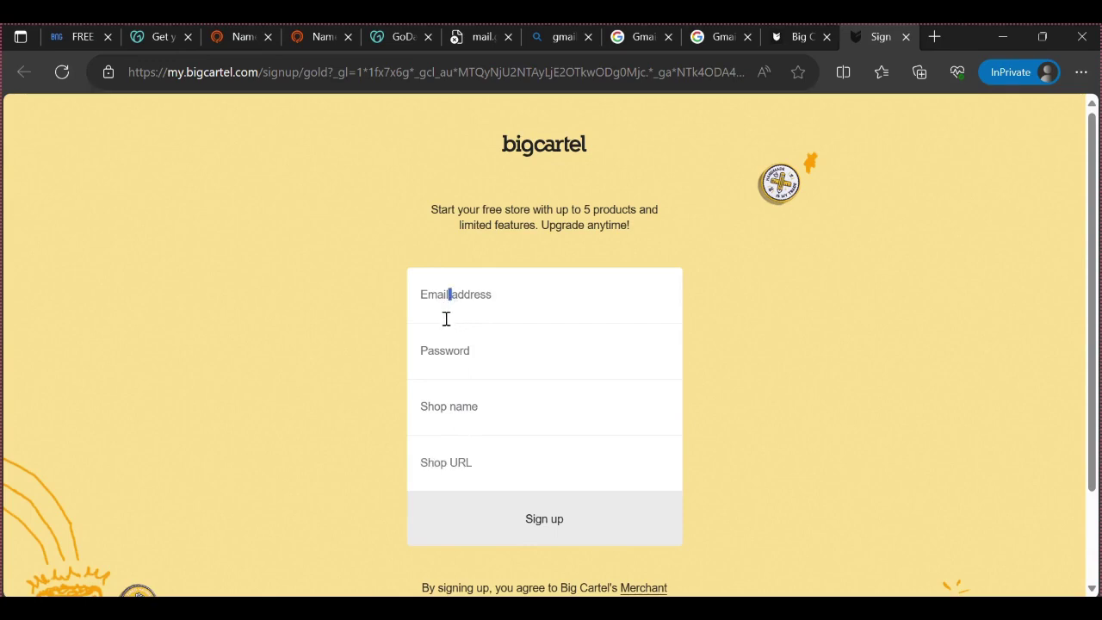
left_click(448, 305)
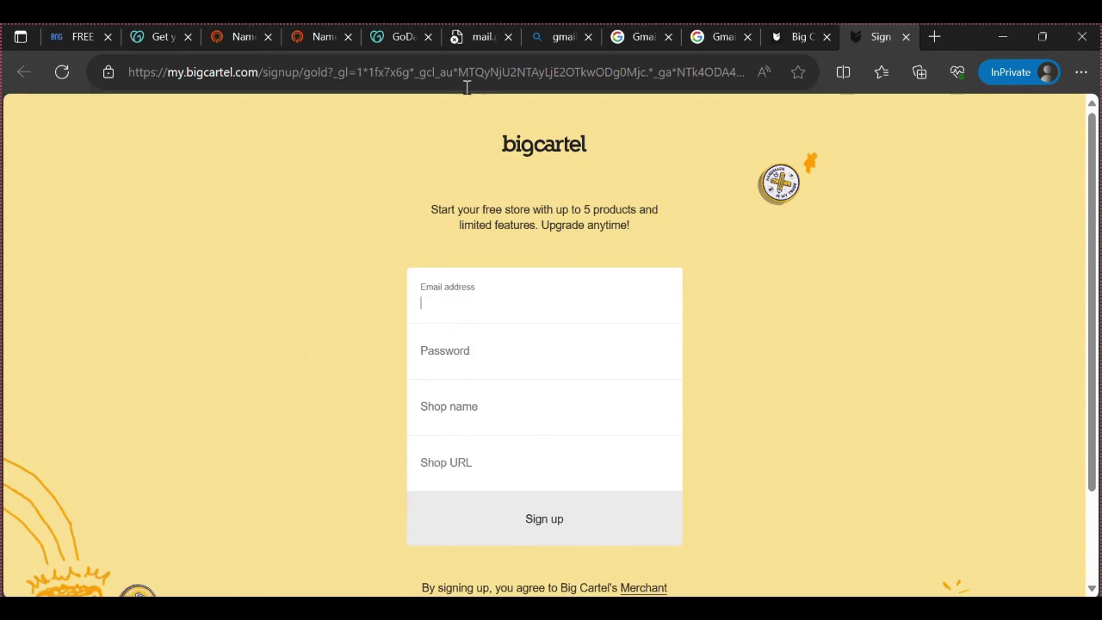
left_click(439, 355)
Name the shop Samops and confirm the samops.bigcartel.com URL is available
left_click(450, 415)
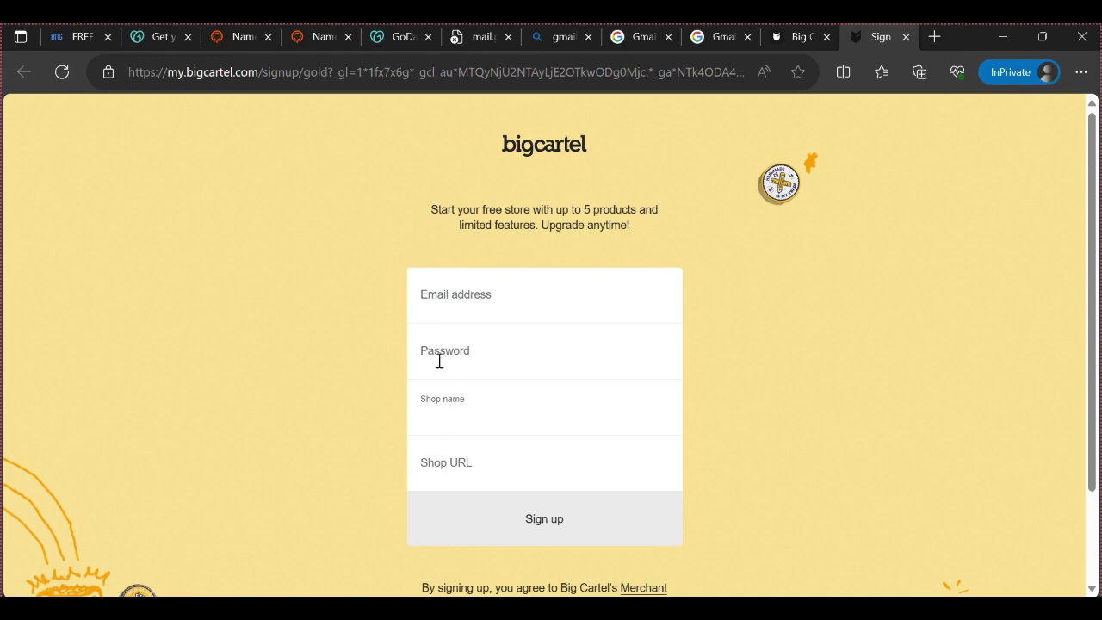
type("S")
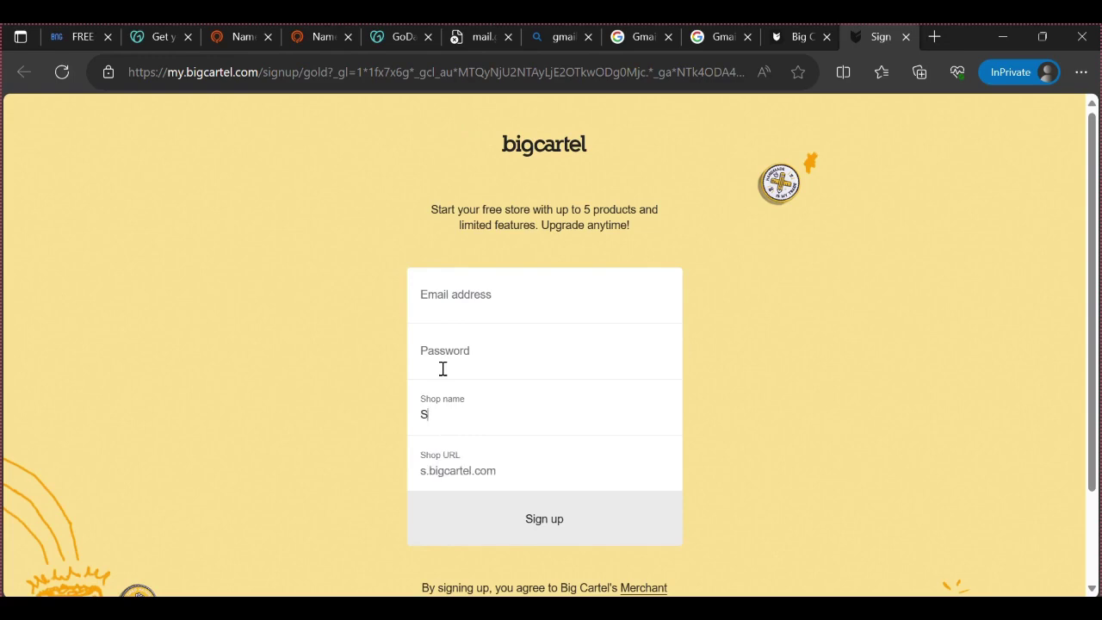
type("amops")
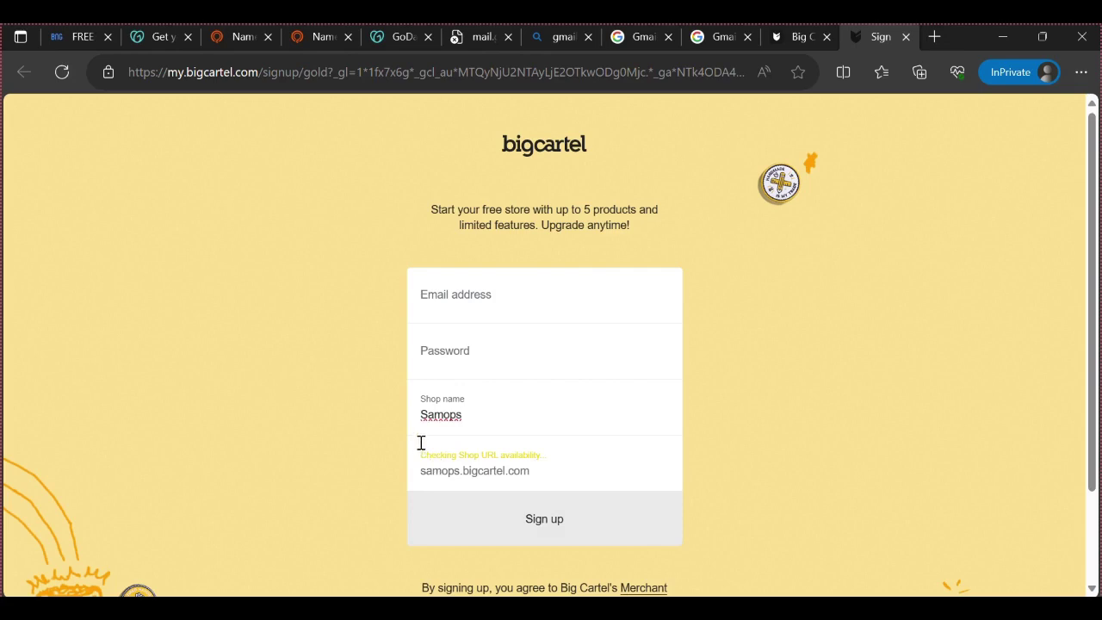
left_click_drag(414, 471, 460, 471)
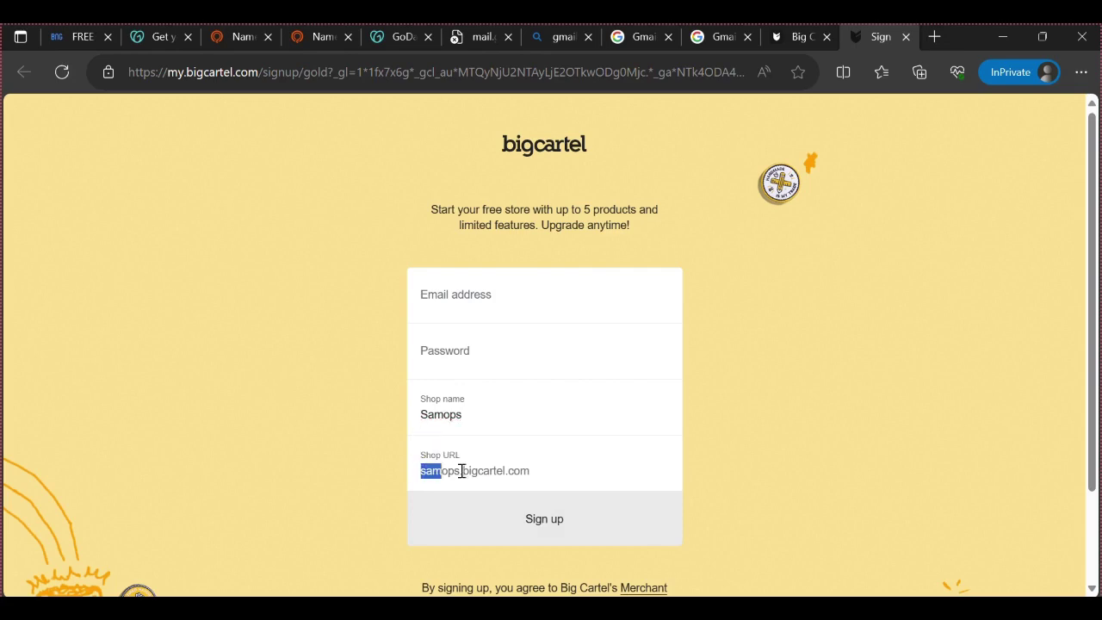
left_click(556, 475)
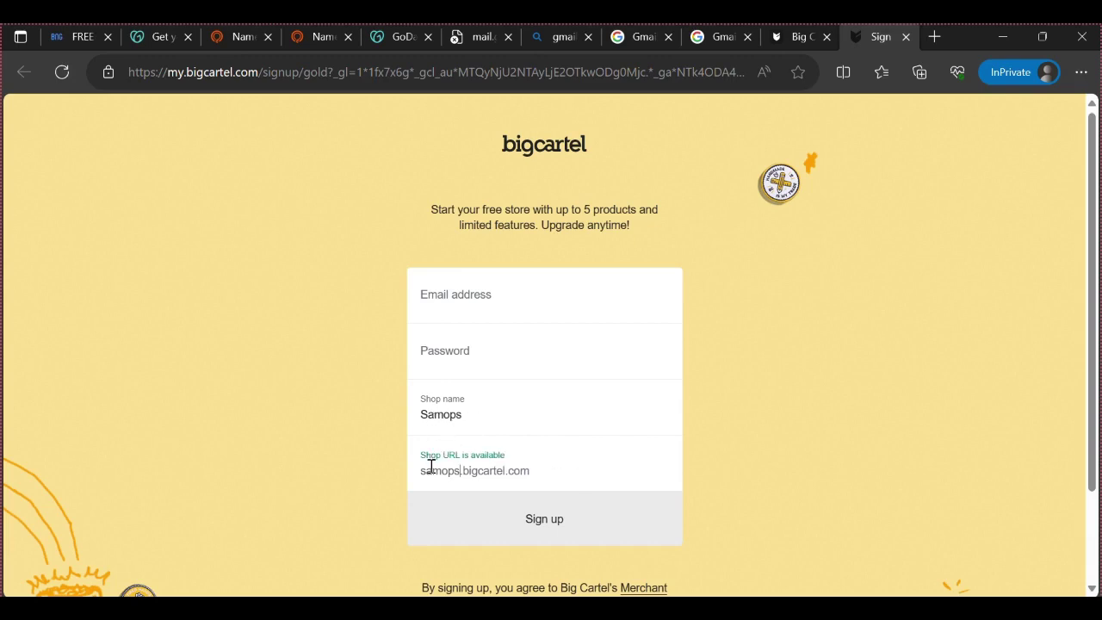
left_click(477, 322)
left_click(411, 364)
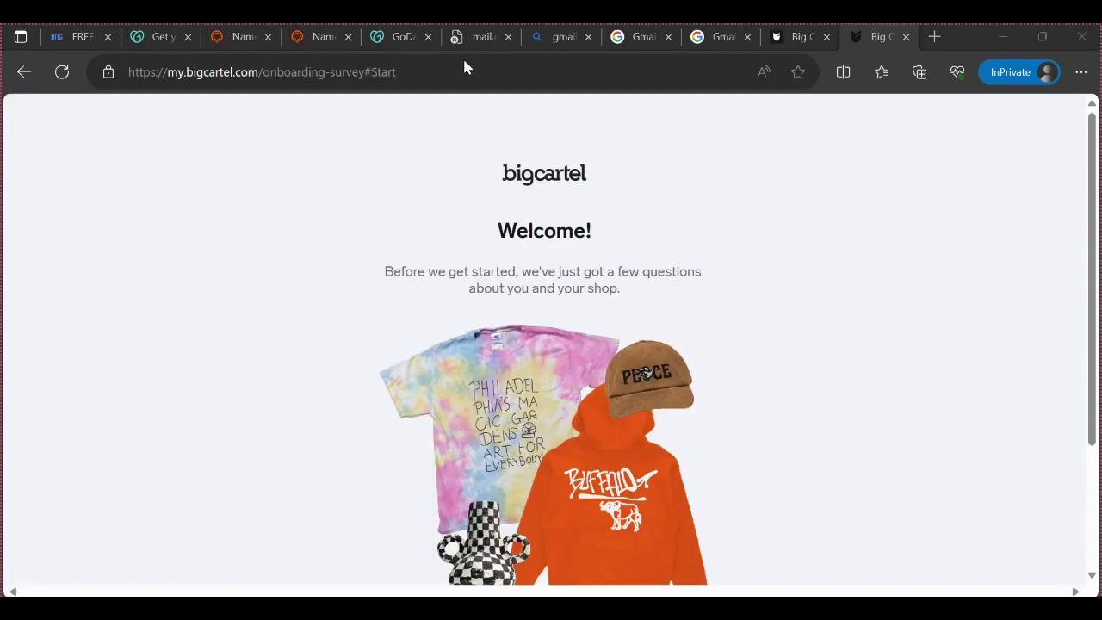
scroll(566, 358, "down", 2)
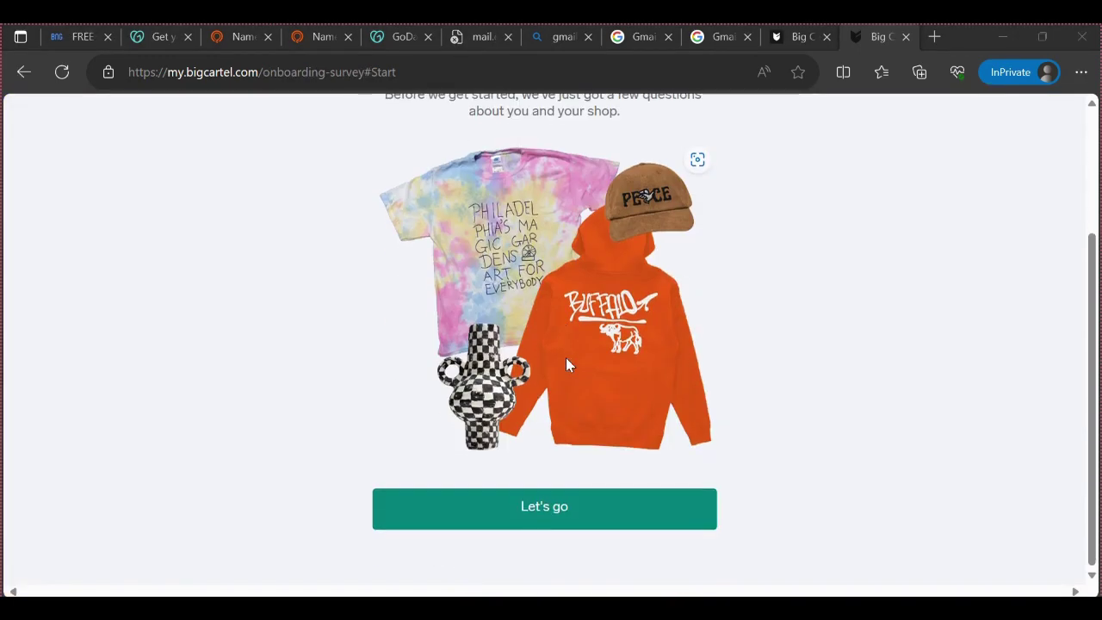
Start the survey, enter the owner's first and last name, trimming extra first-name letters, and submit
scroll(566, 365, "up", 2)
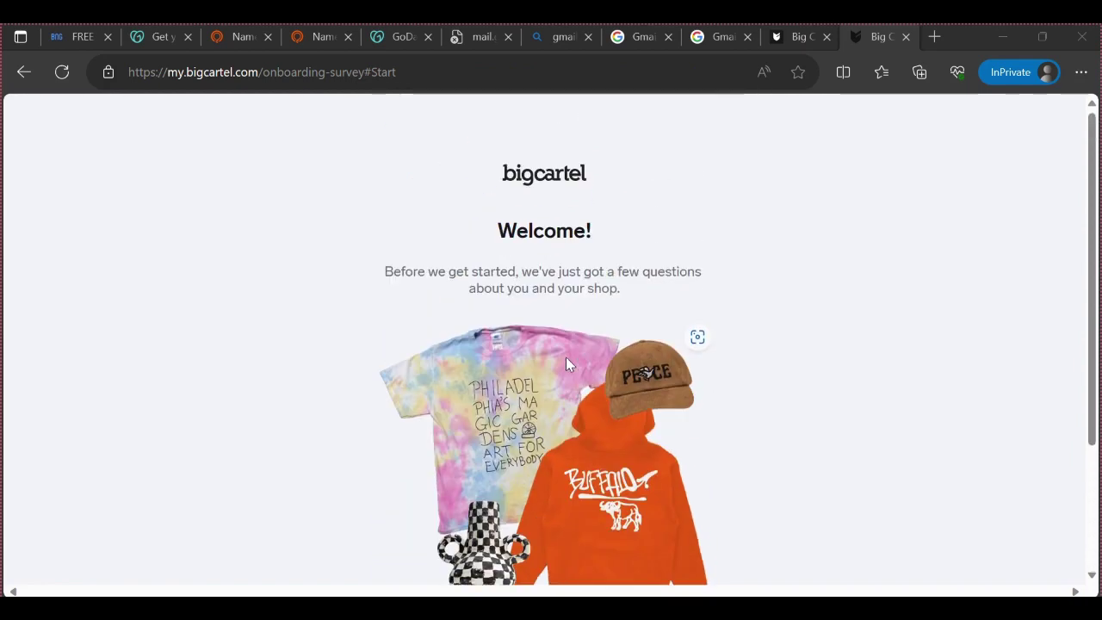
scroll(565, 364, "down", 2)
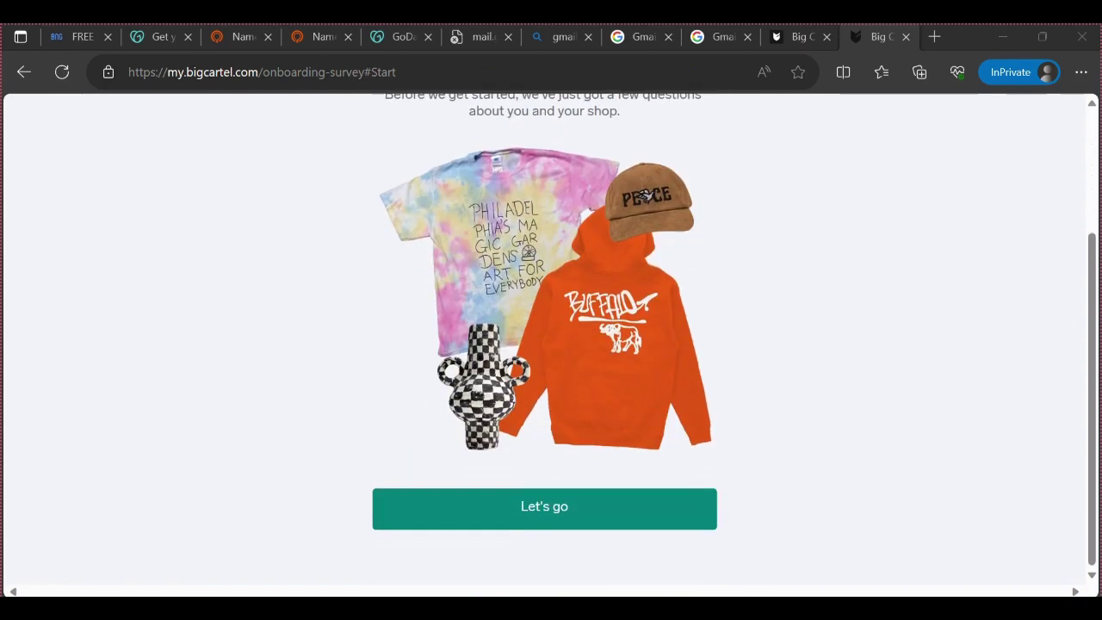
left_click(617, 526)
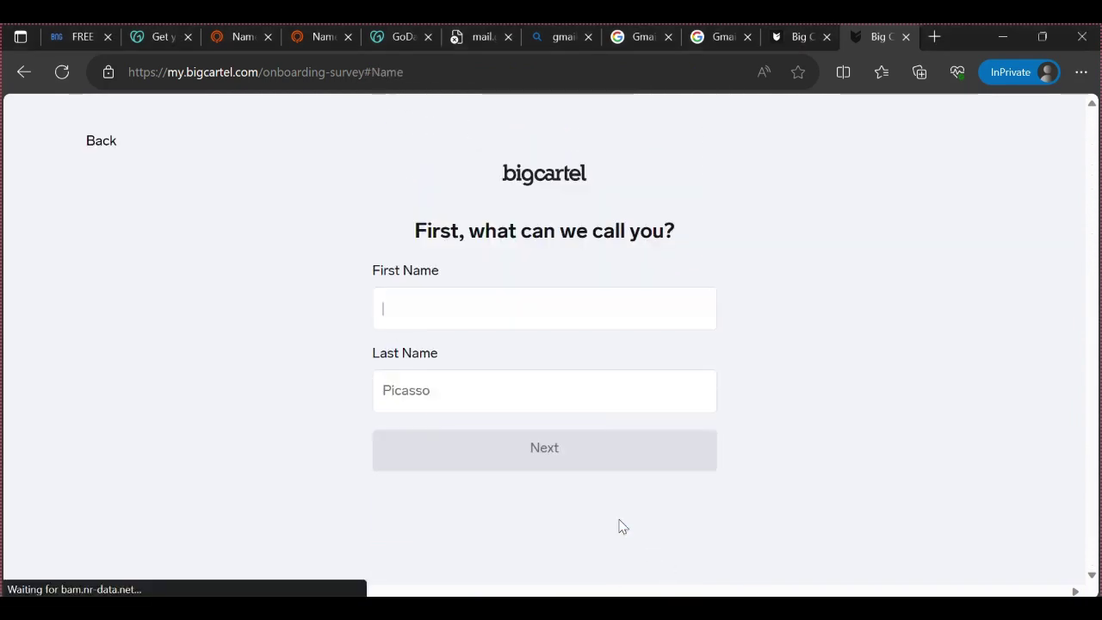
left_click(463, 306)
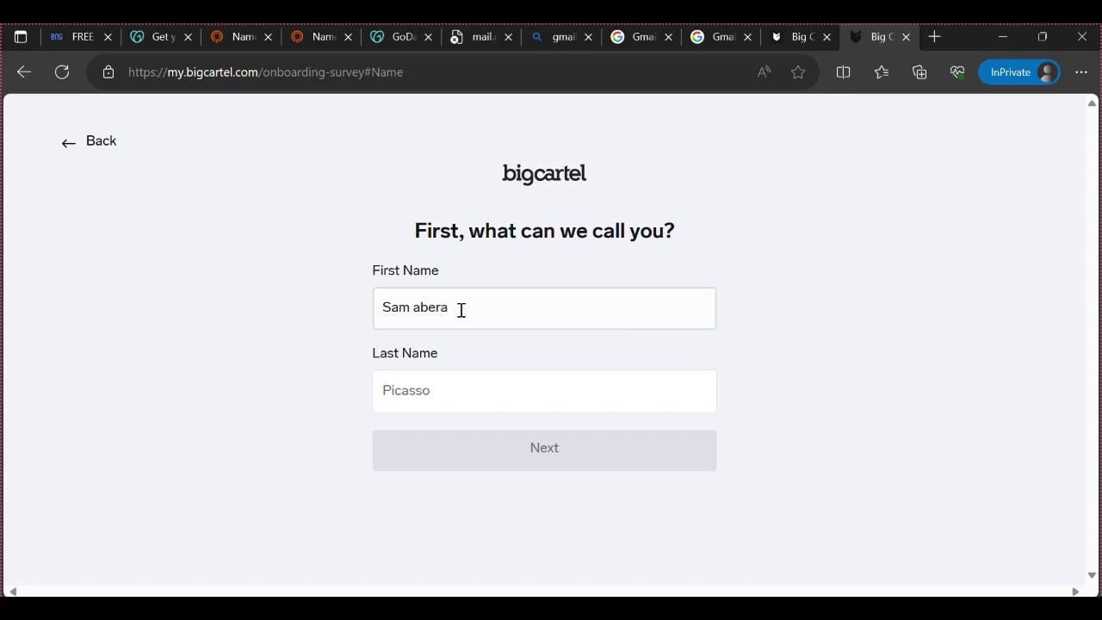
left_click(442, 391)
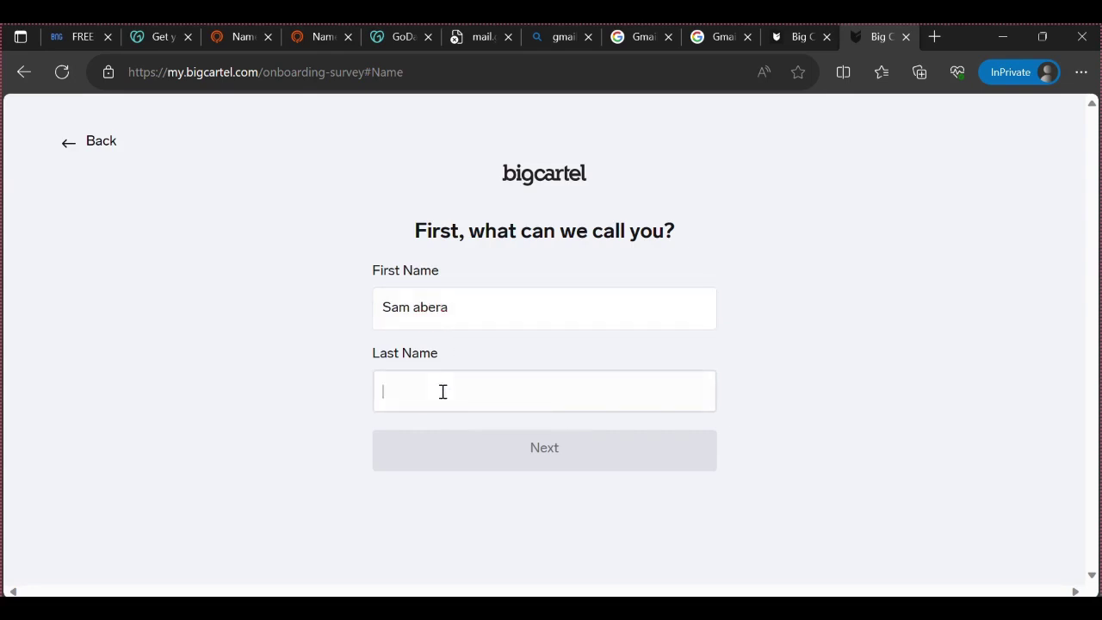
type("Abera")
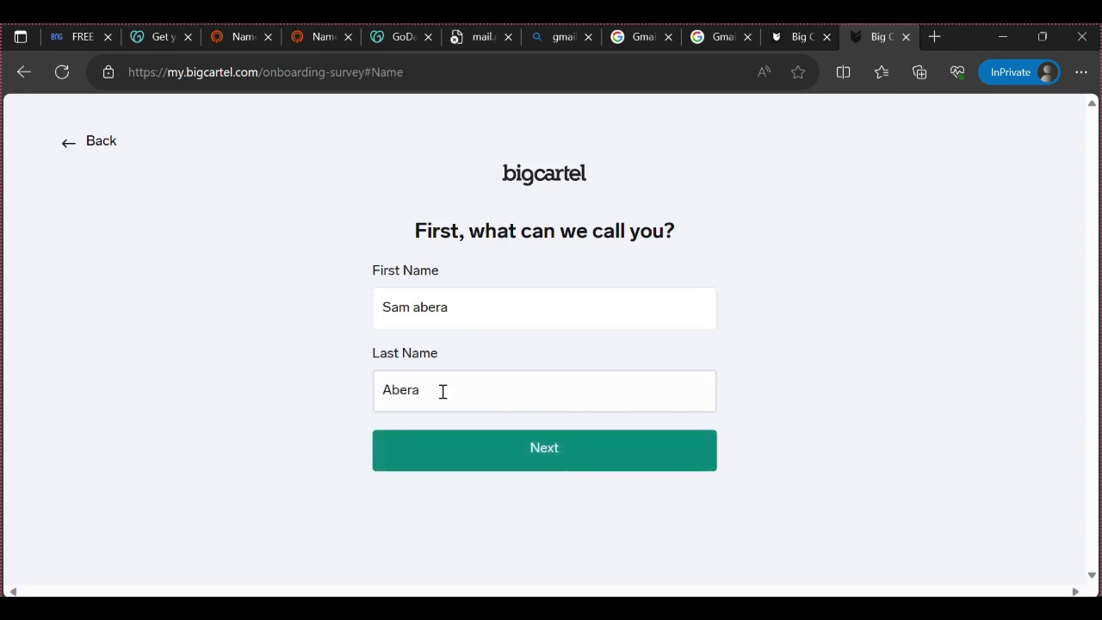
left_click(408, 324)
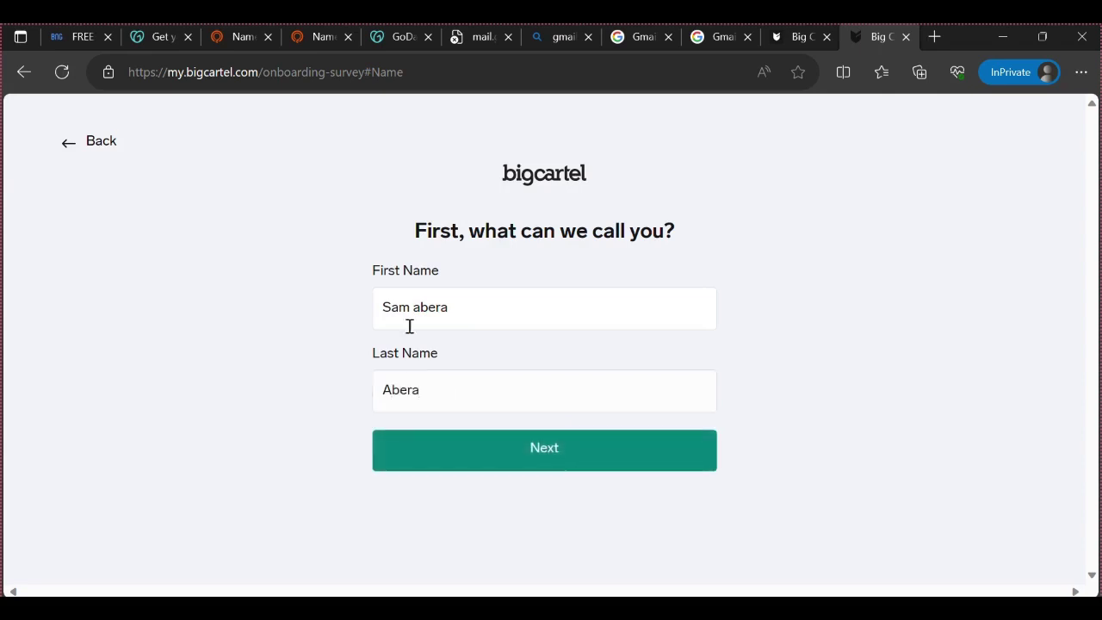
left_click_drag(441, 306, 419, 306)
key("BackSpace")
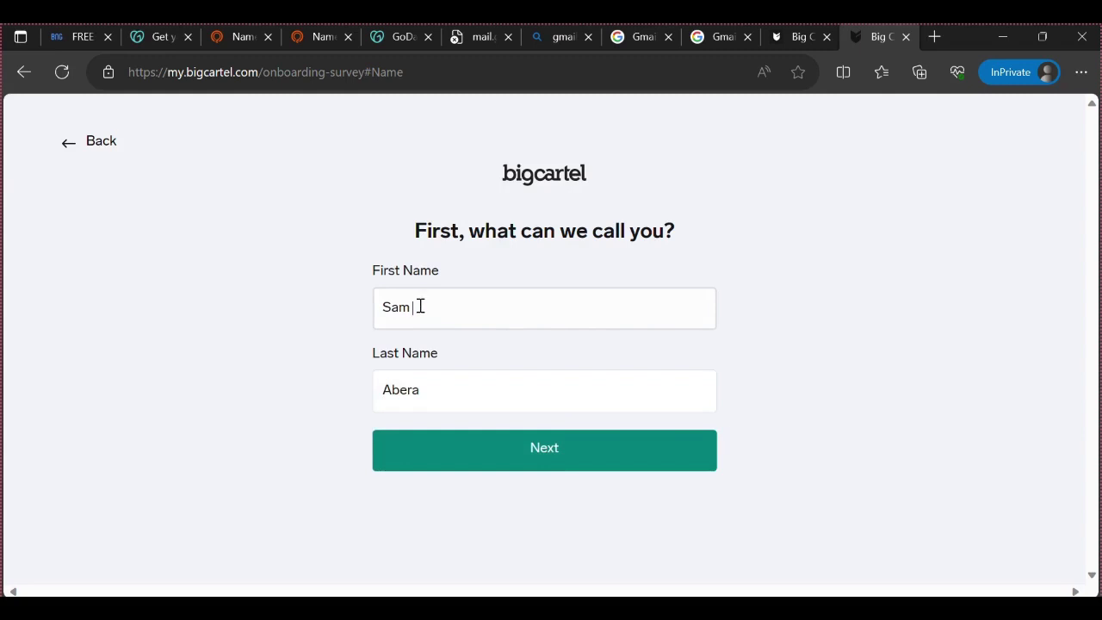
left_click(539, 463)
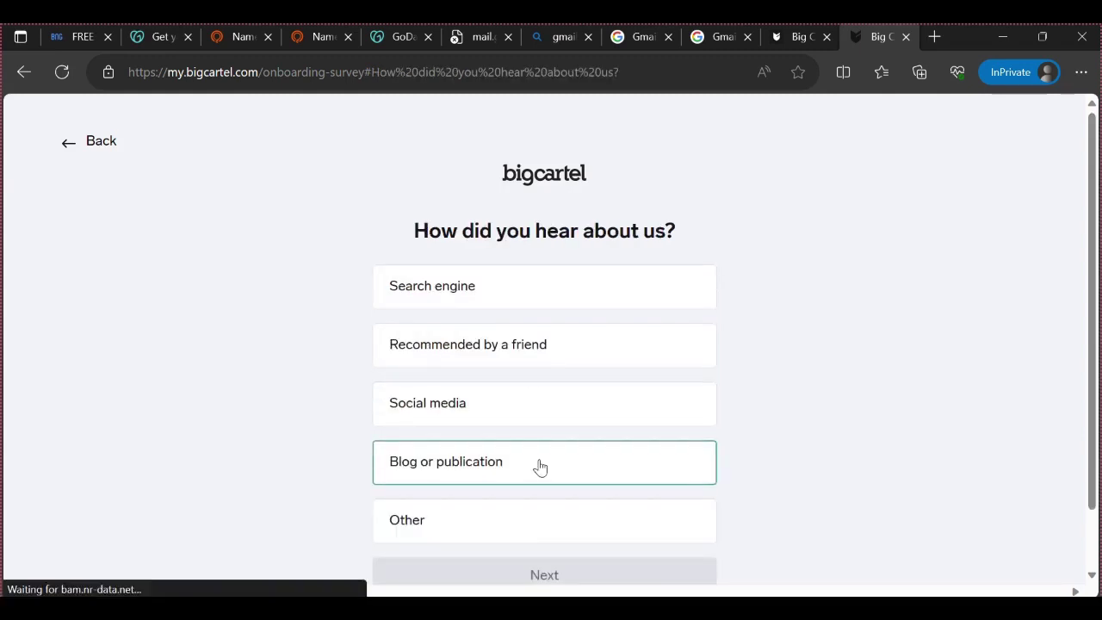
Answer Social media, I'm selling for the first time, and Dropship products, then submit
left_click(483, 293)
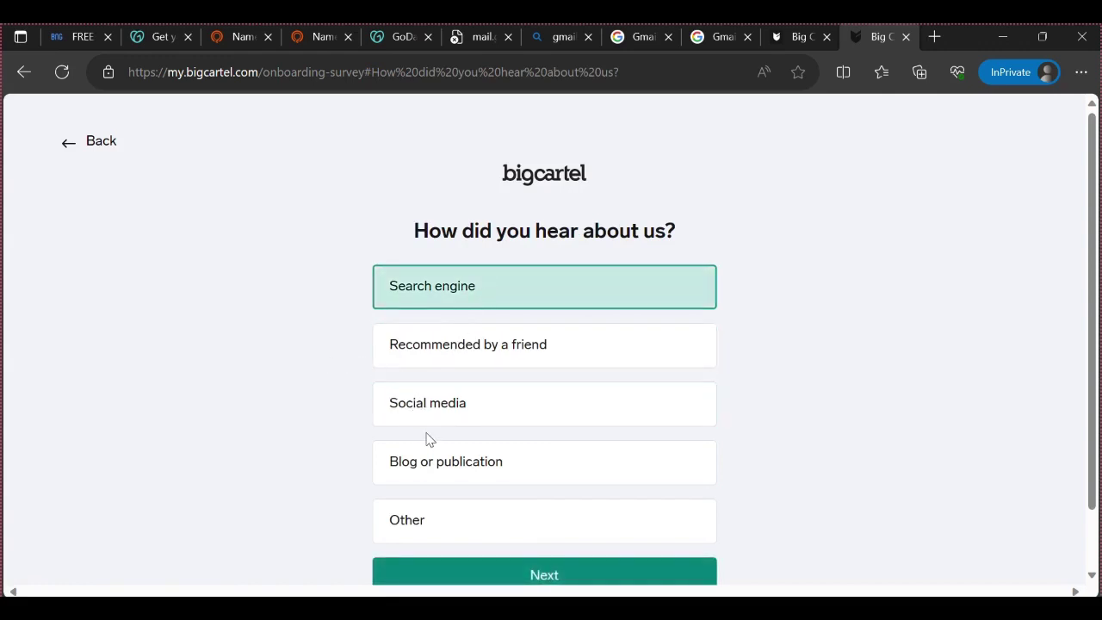
left_click(422, 400)
scroll(426, 431, "down", 1)
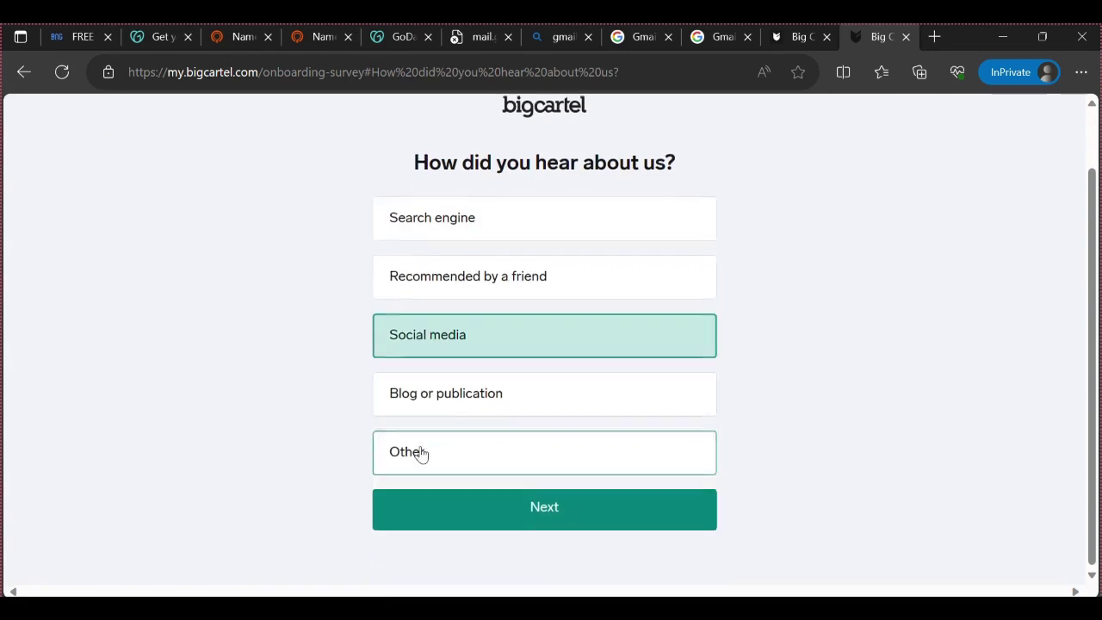
left_click(509, 508)
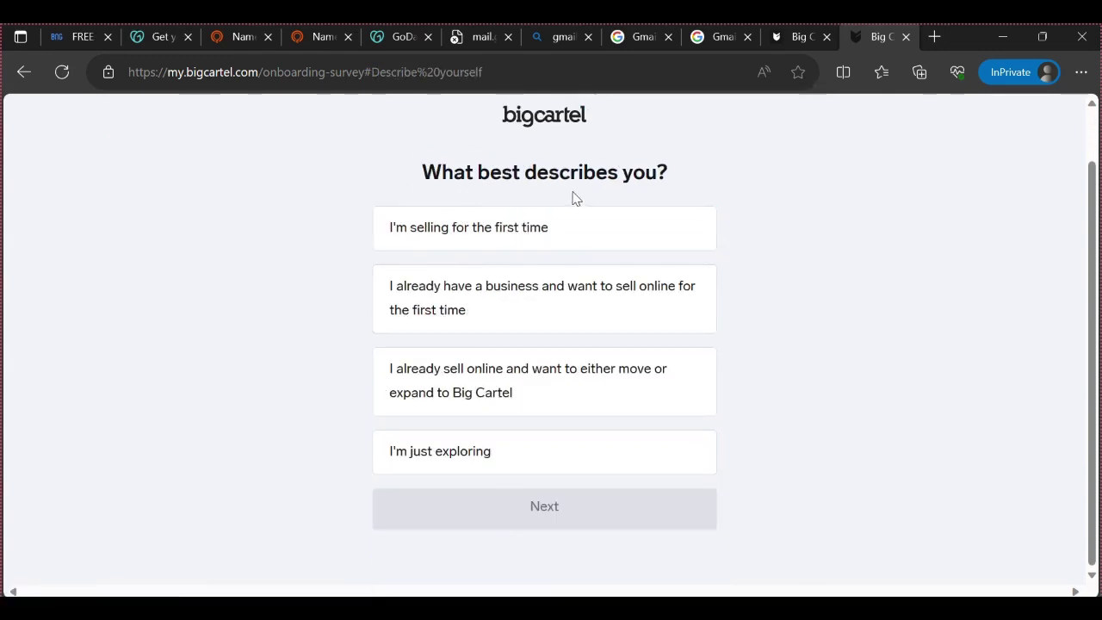
left_click(443, 247)
left_click(521, 499)
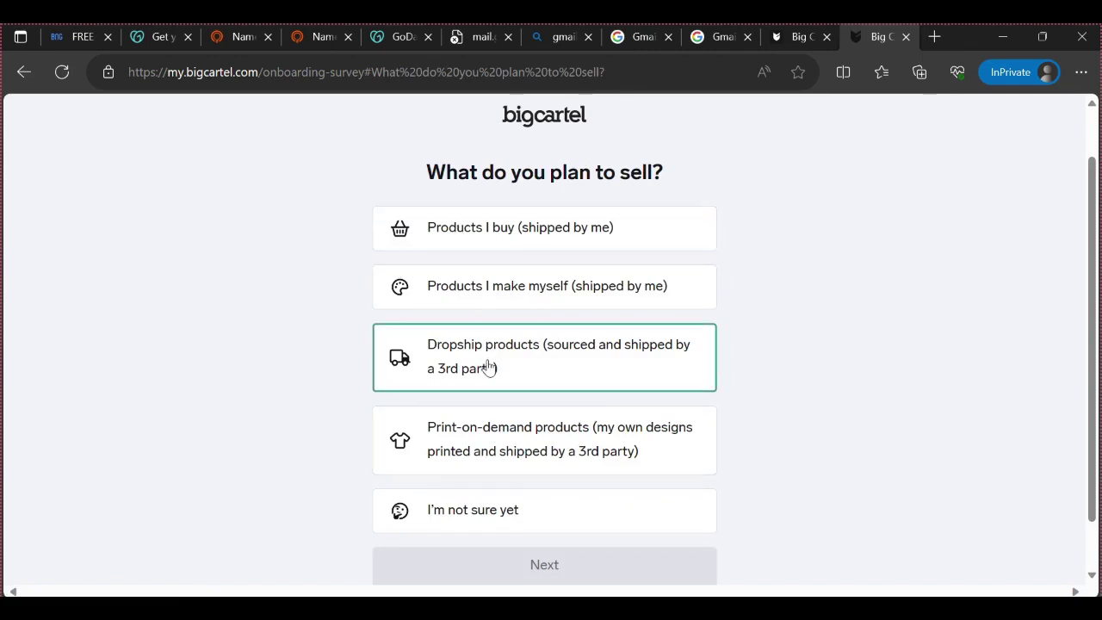
scroll(491, 366, "down", 1)
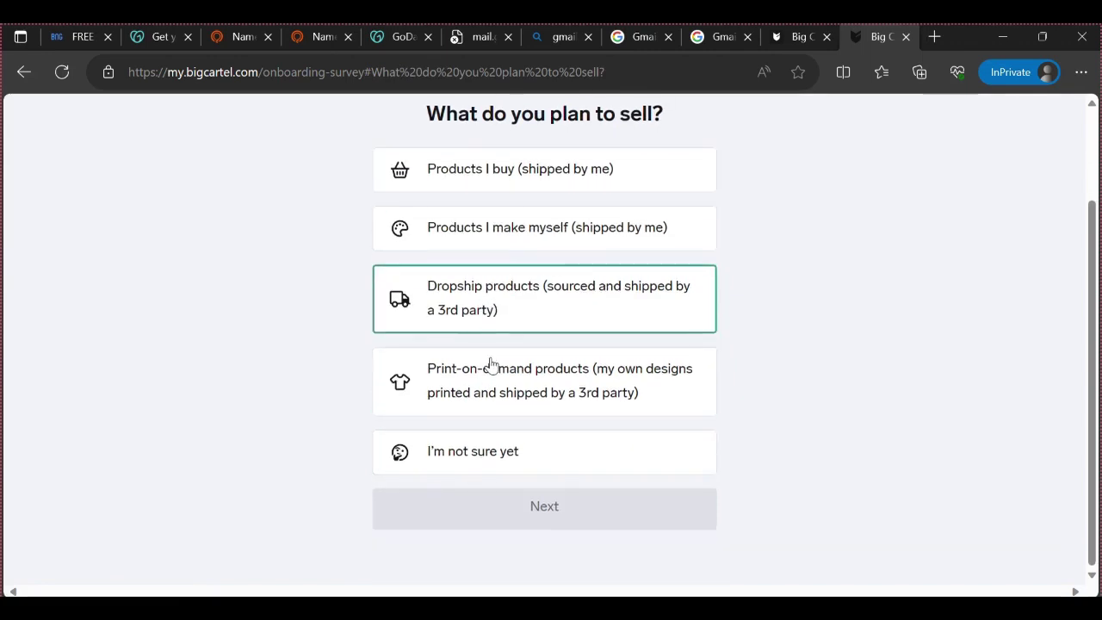
left_click(509, 301)
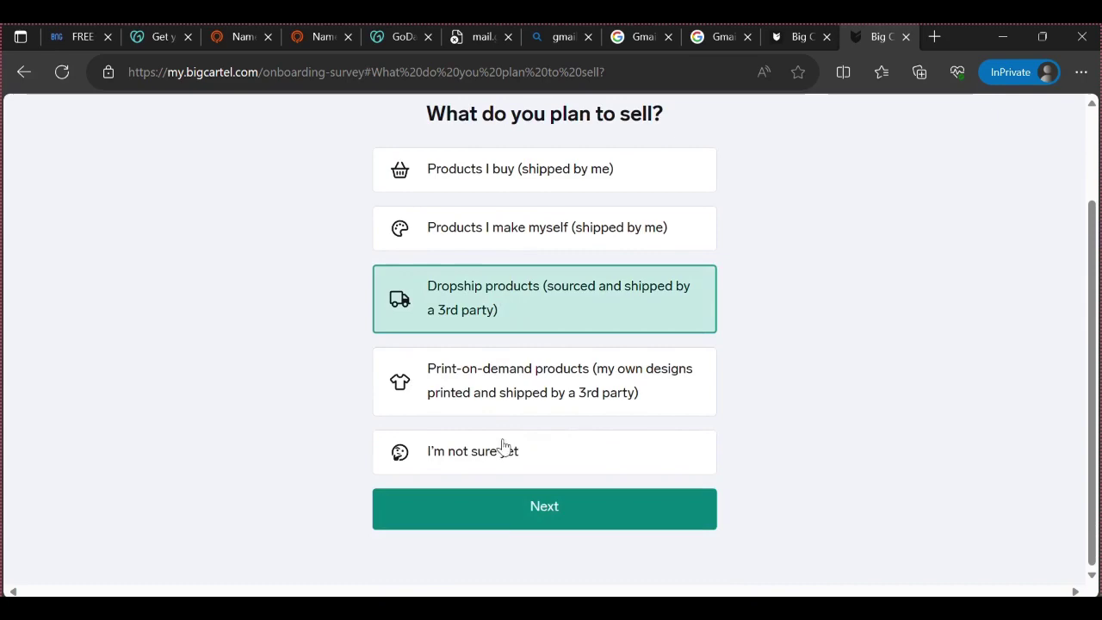
left_click(508, 510)
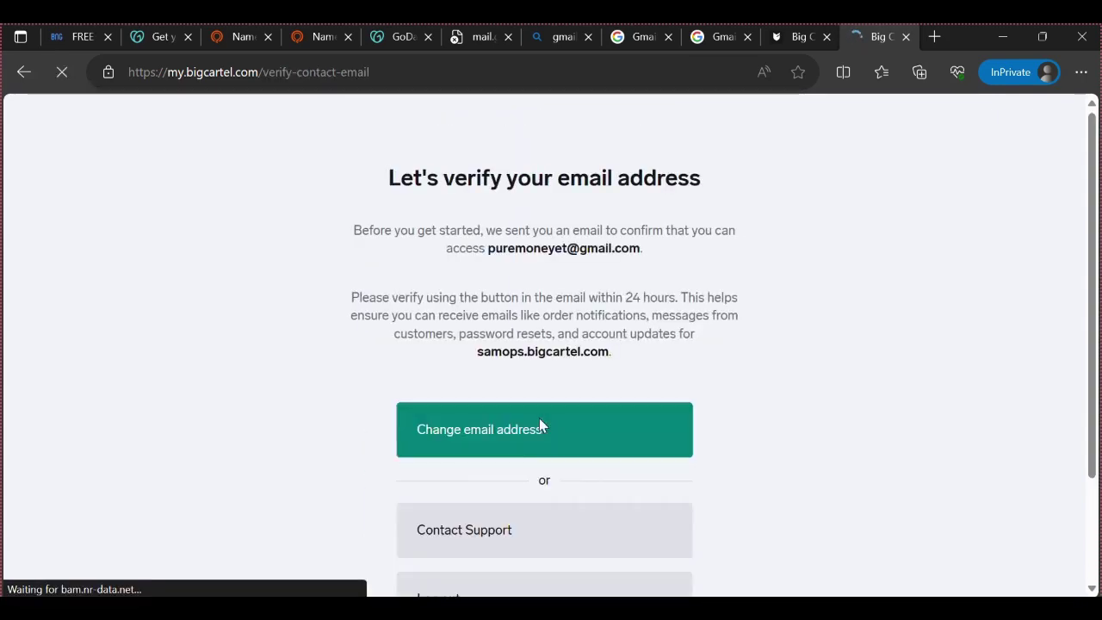
Look over the verify-email page, then switch to the Gmail inbox window
scroll(540, 419, "down", 3)
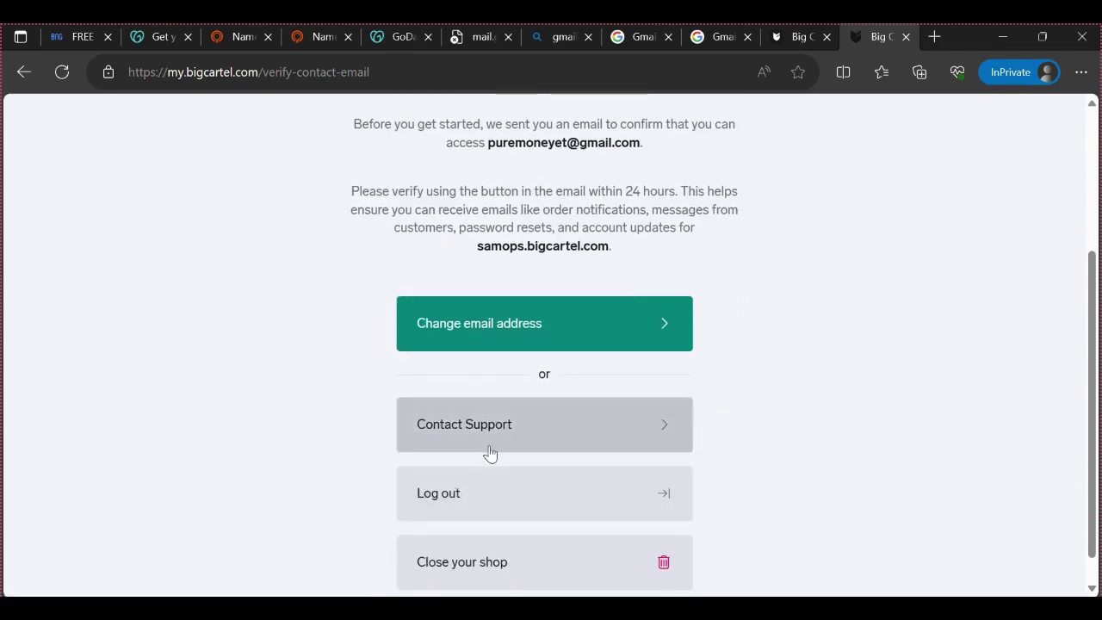
scroll(536, 374, "up", 2)
left_click_drag(391, 230, 1005, 236)
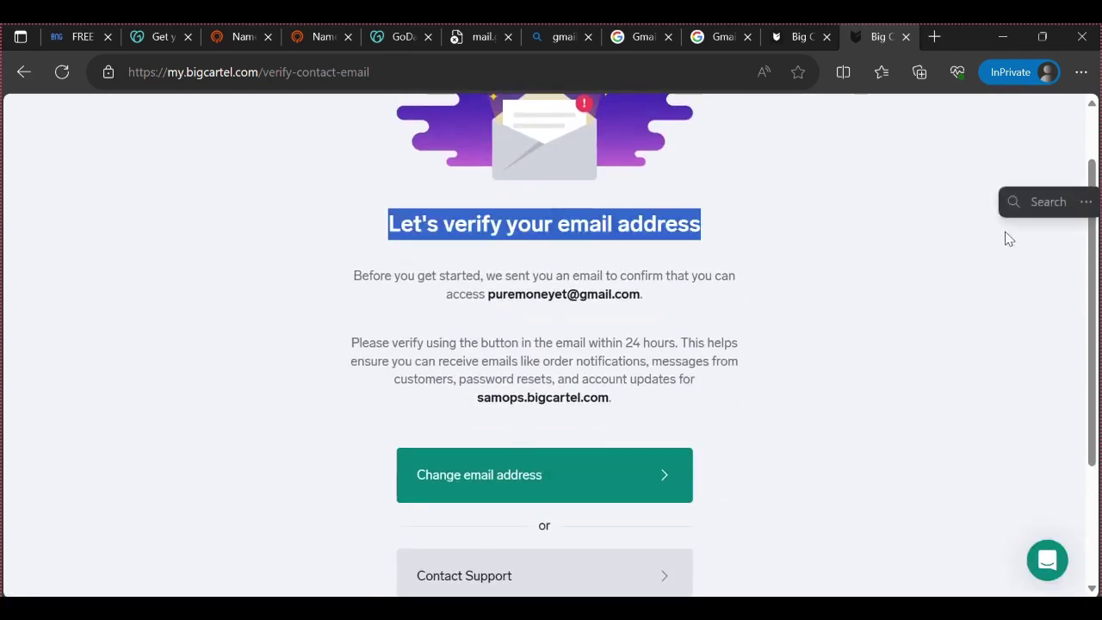
left_click(722, 298)
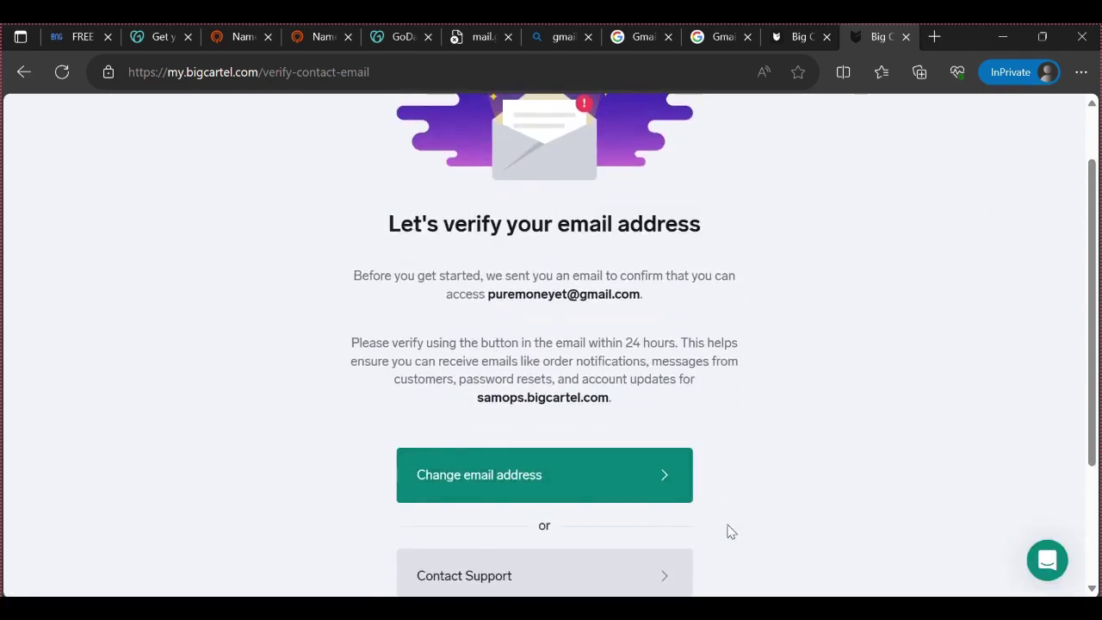
key("alt+Tab")
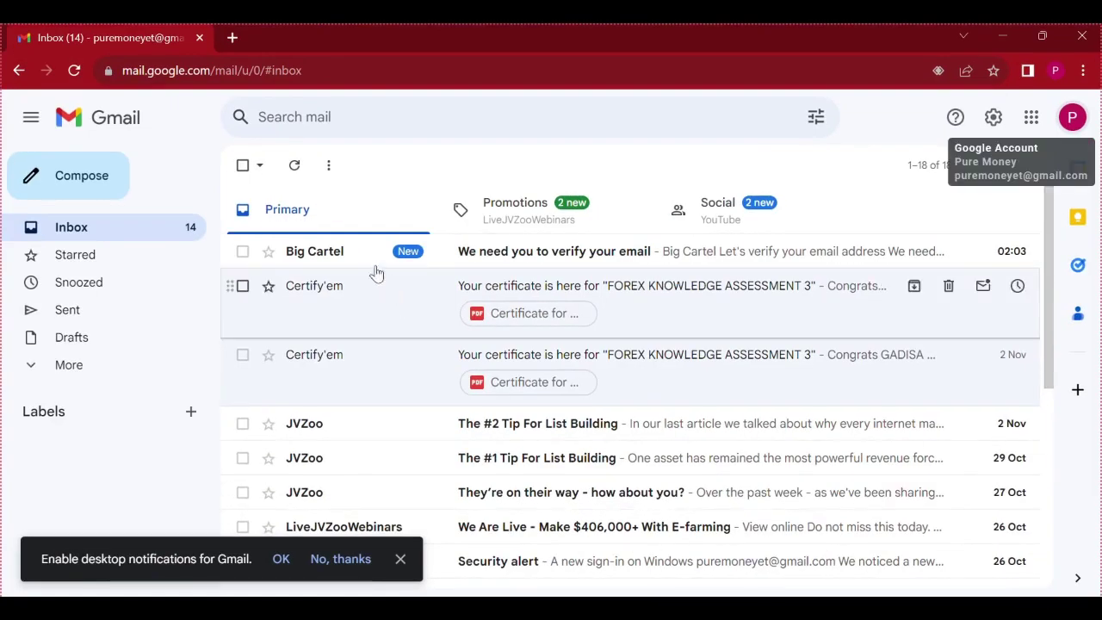
Open Big Cartel's verification email in Gmail and follow its 'Verify your email address' link
left_click(363, 257)
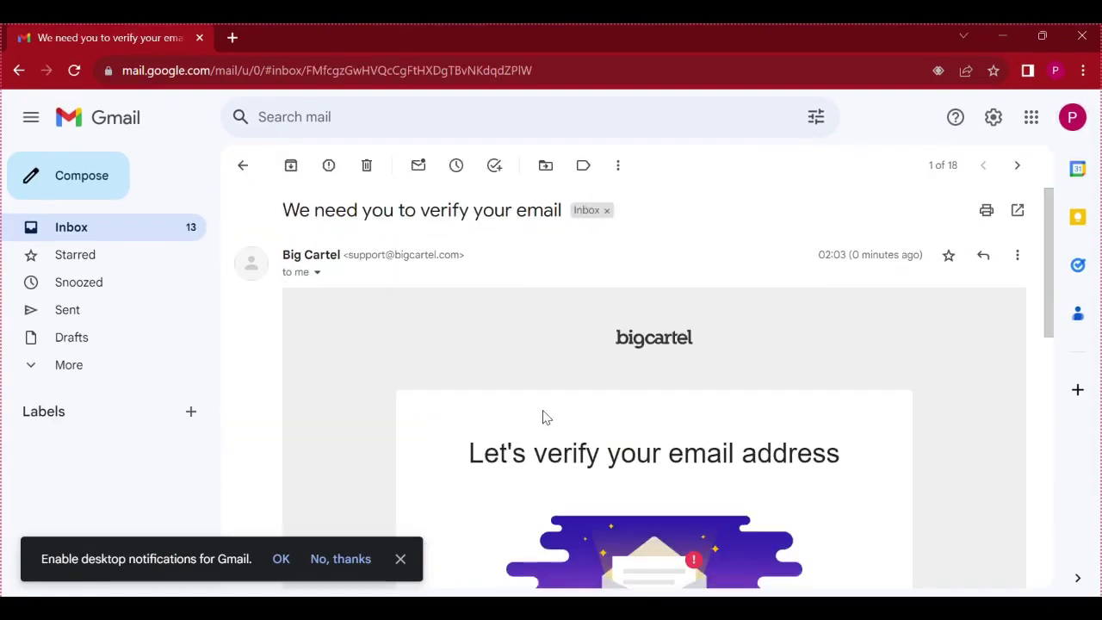
scroll(541, 420, "down", 7)
scroll(537, 396, "up", 4)
scroll(537, 393, "up", 1)
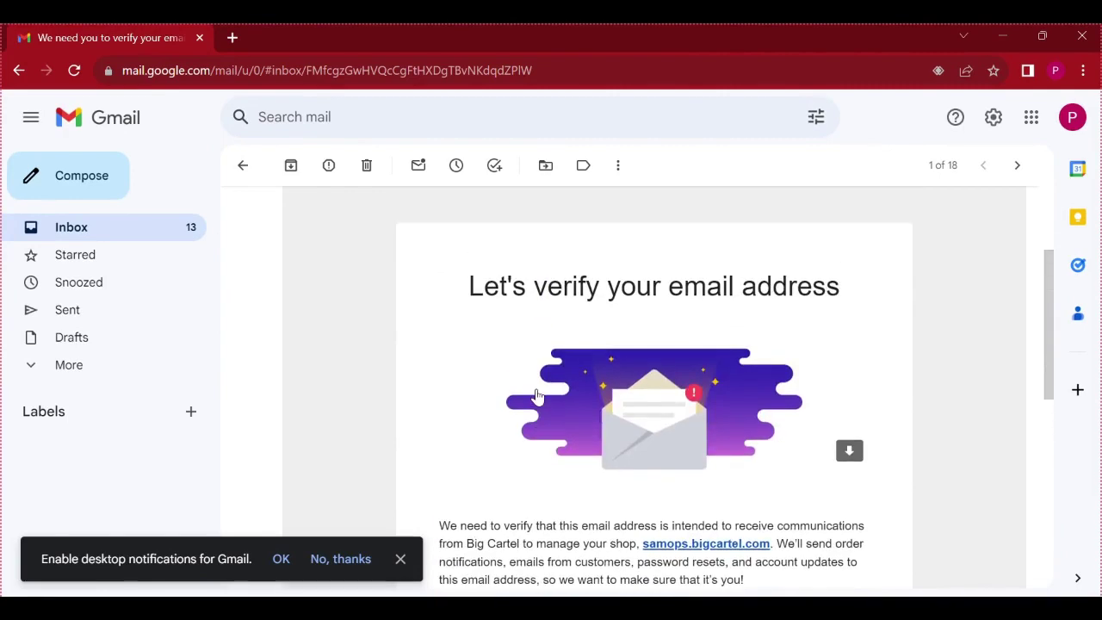
scroll(537, 396, "down", 4)
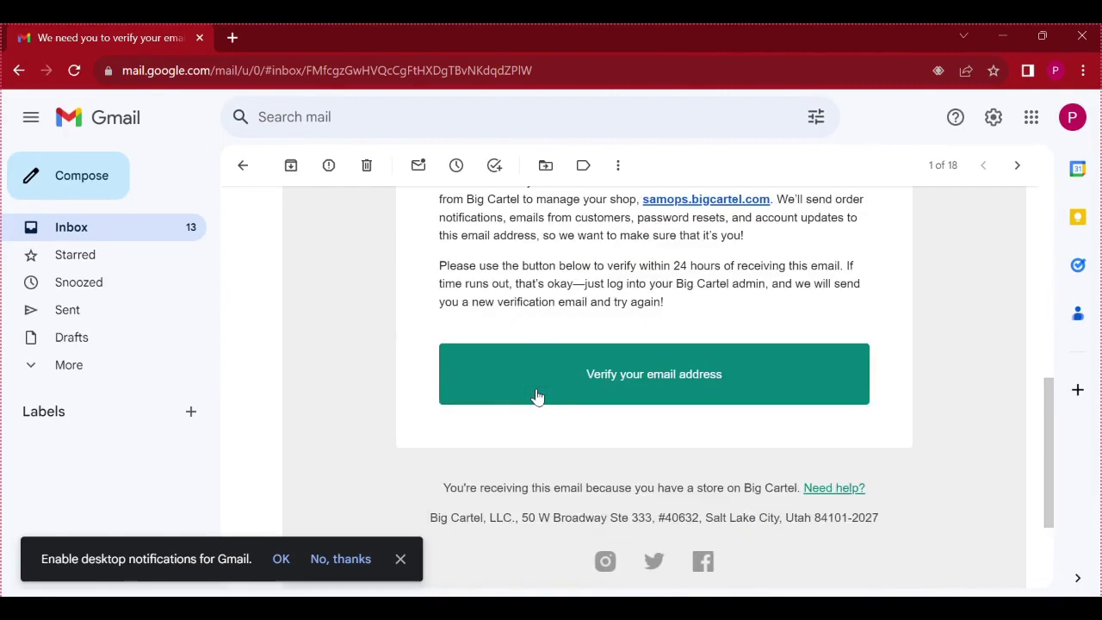
left_click(637, 370)
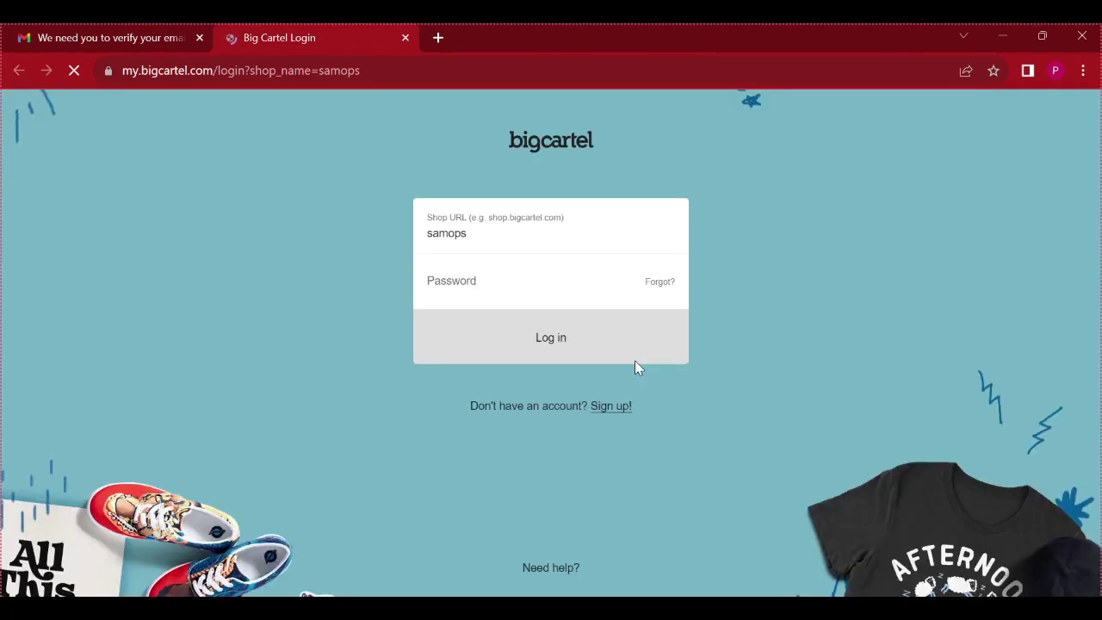
Log into the samops shop on Big Cartel with the account password
left_click(535, 300)
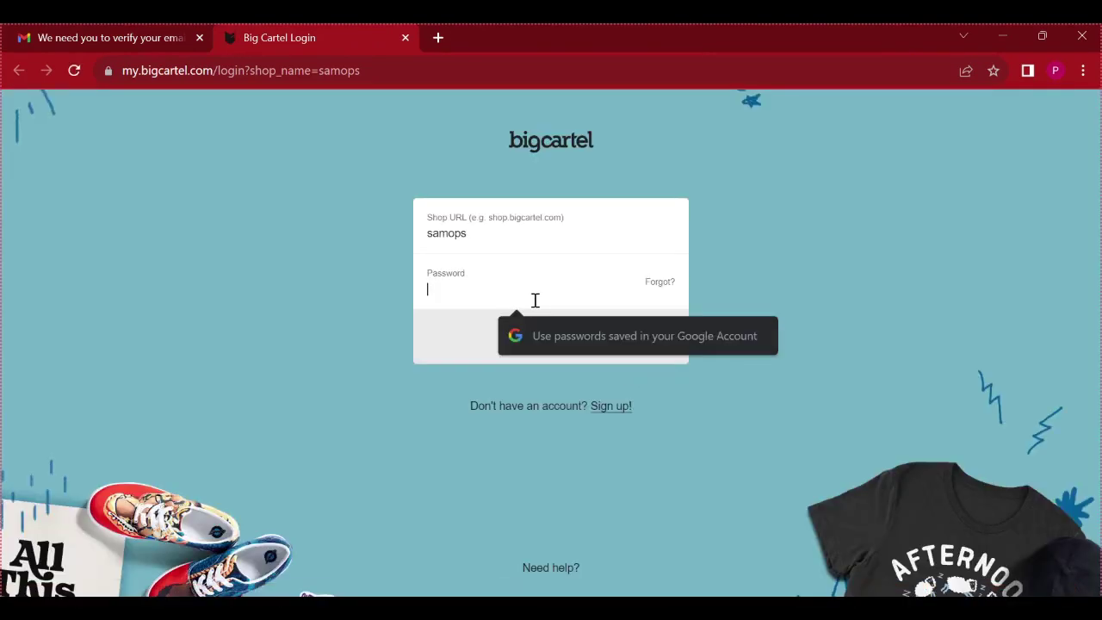
type("•••••")
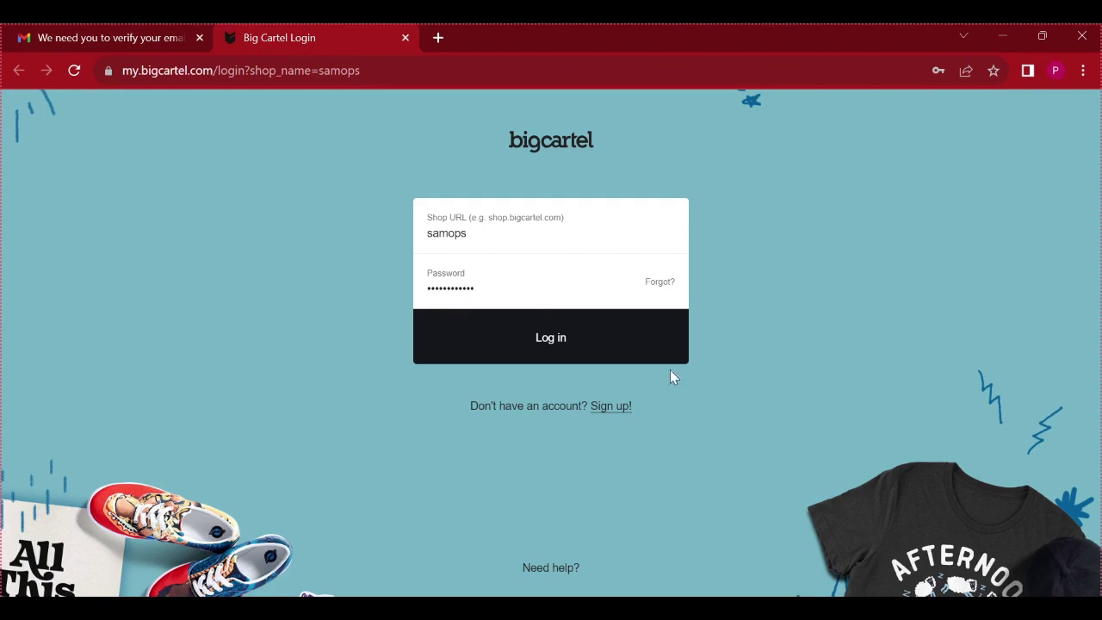
left_click(634, 350)
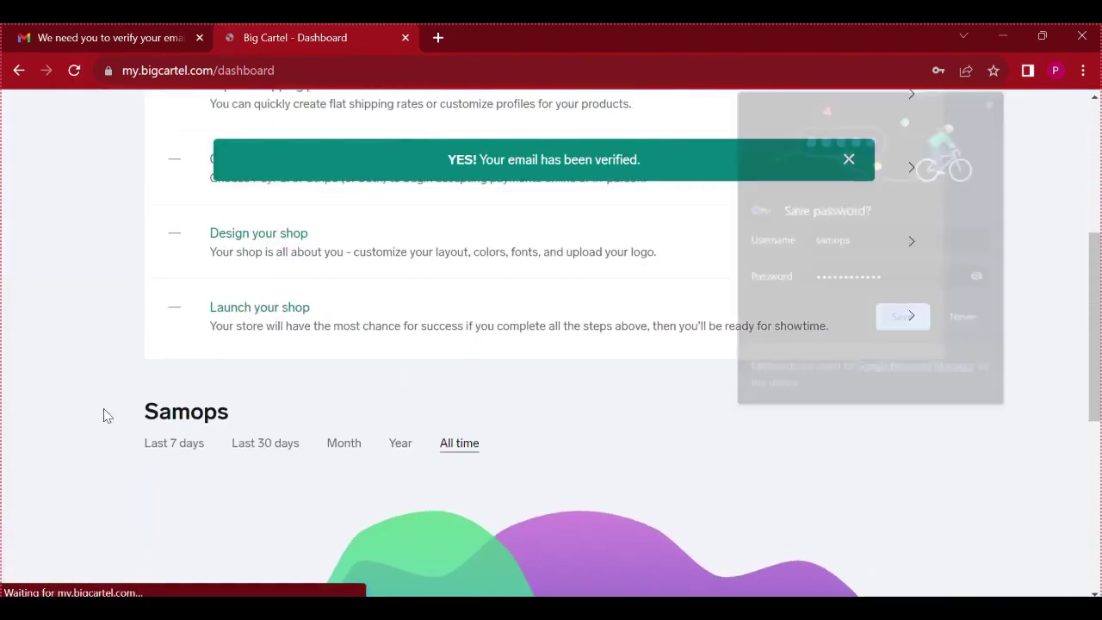
Save the login password in the browser and return to the private window's Big Cartel page
scroll(529, 356, "up", 2)
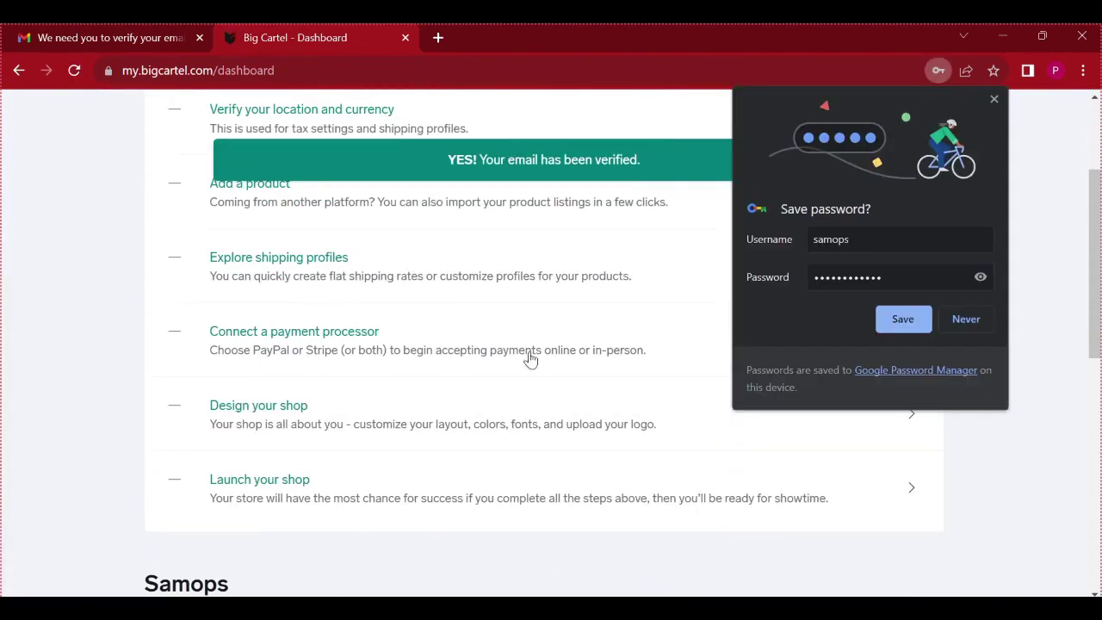
left_click(899, 319)
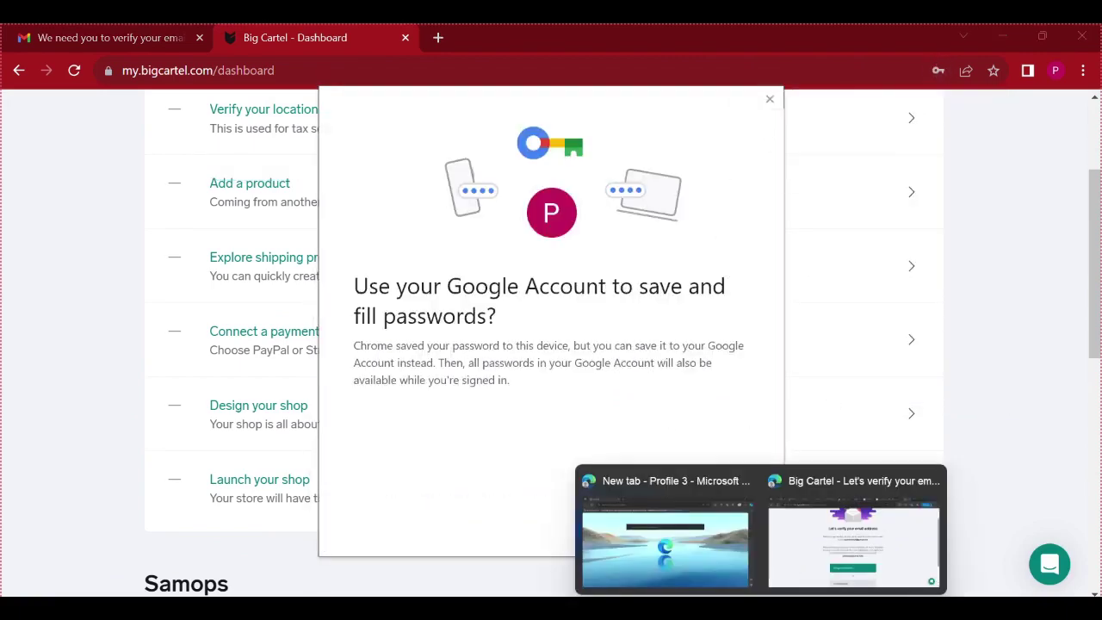
left_click(811, 532)
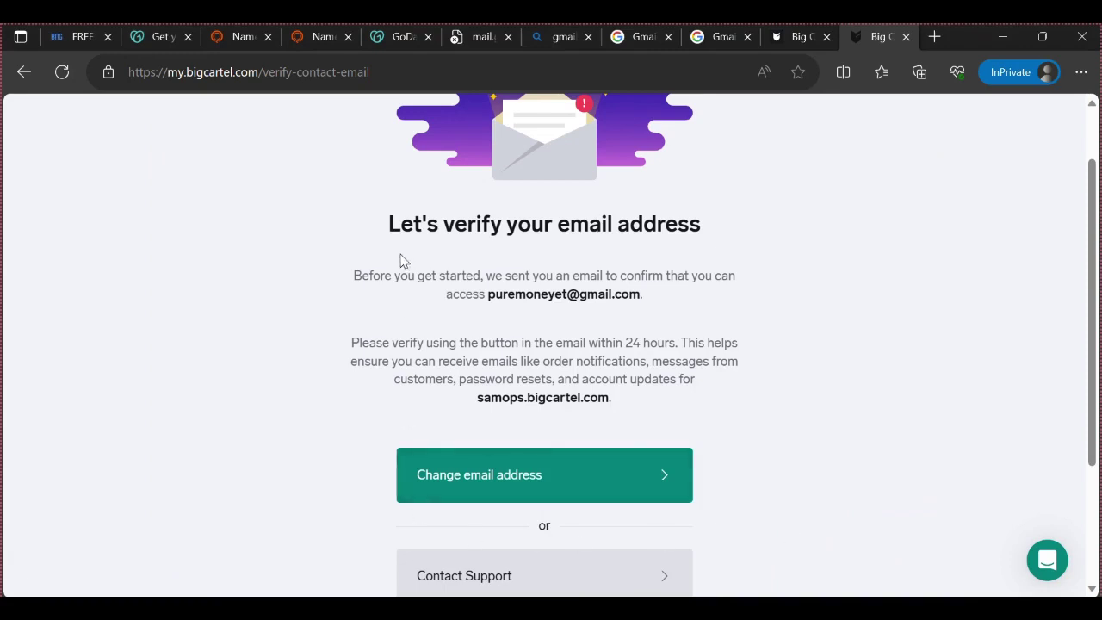
Reload the verification page twice, scrolling through the shop dashboard in between
left_click(62, 72)
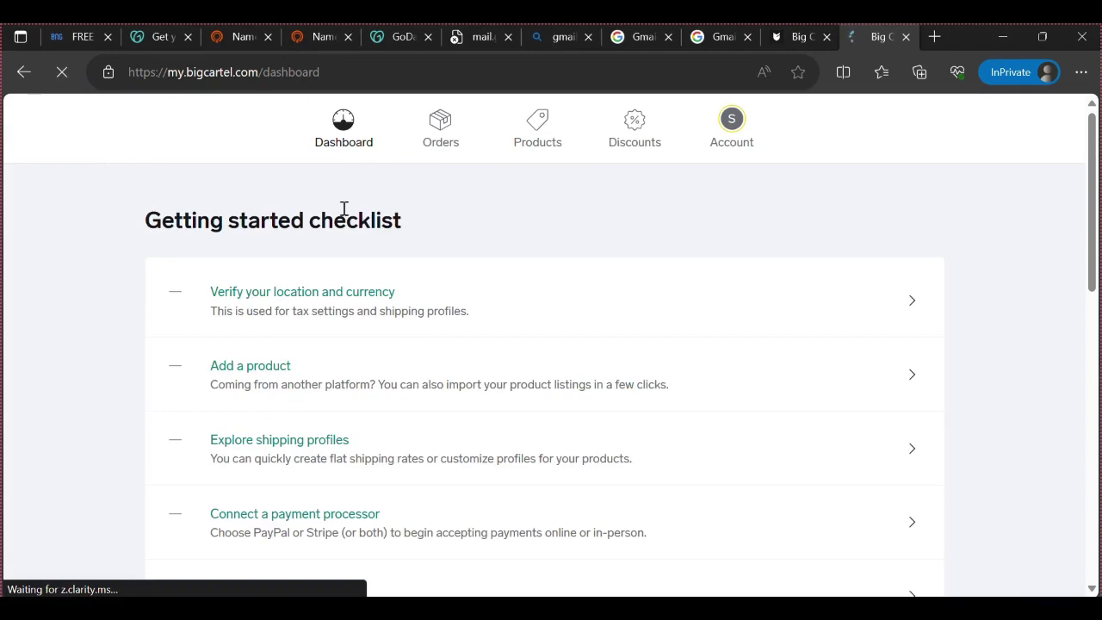
scroll(337, 369, "down", 4)
scroll(342, 379, "down", 2)
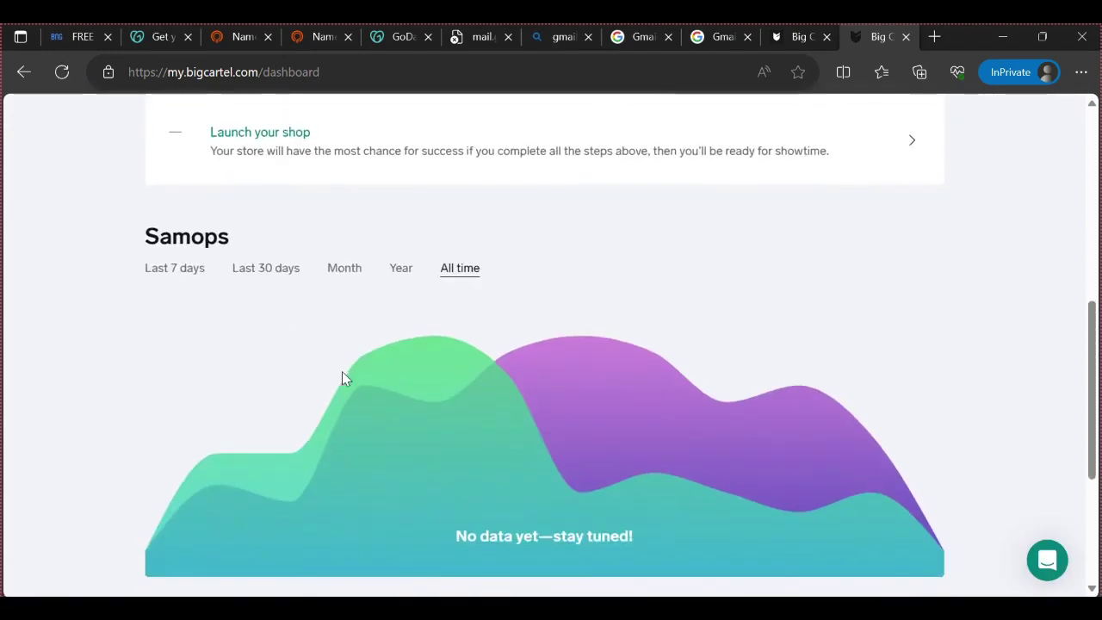
scroll(344, 376, "up", 6)
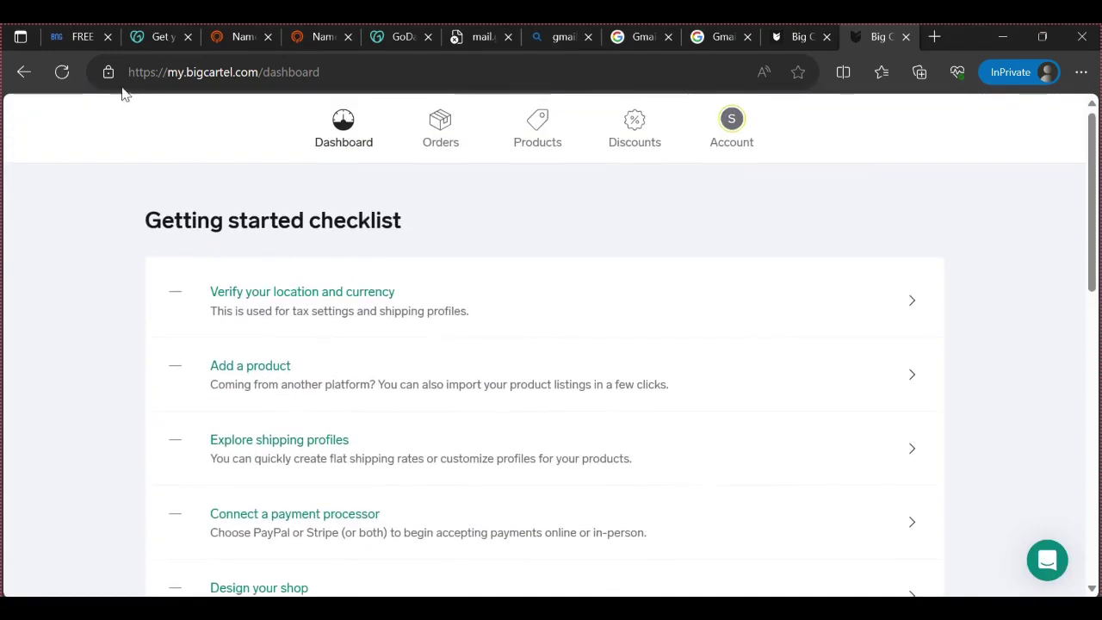
left_click(62, 73)
Open the 'Verify your location and currency' checklist item and finish the two-step account tour
left_click(764, 300)
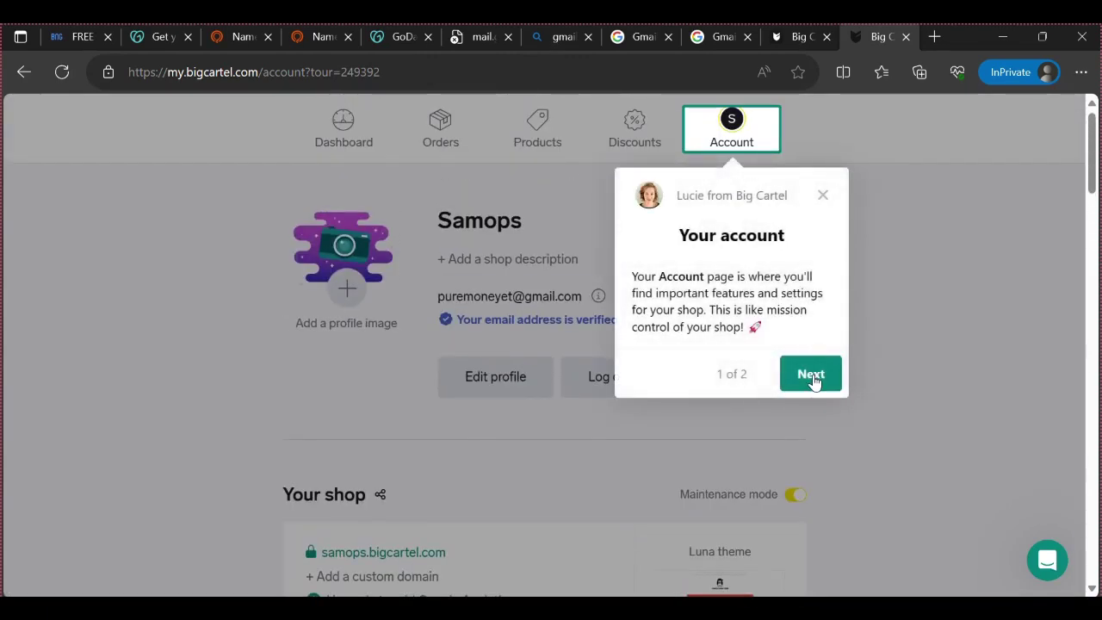
left_click(810, 375)
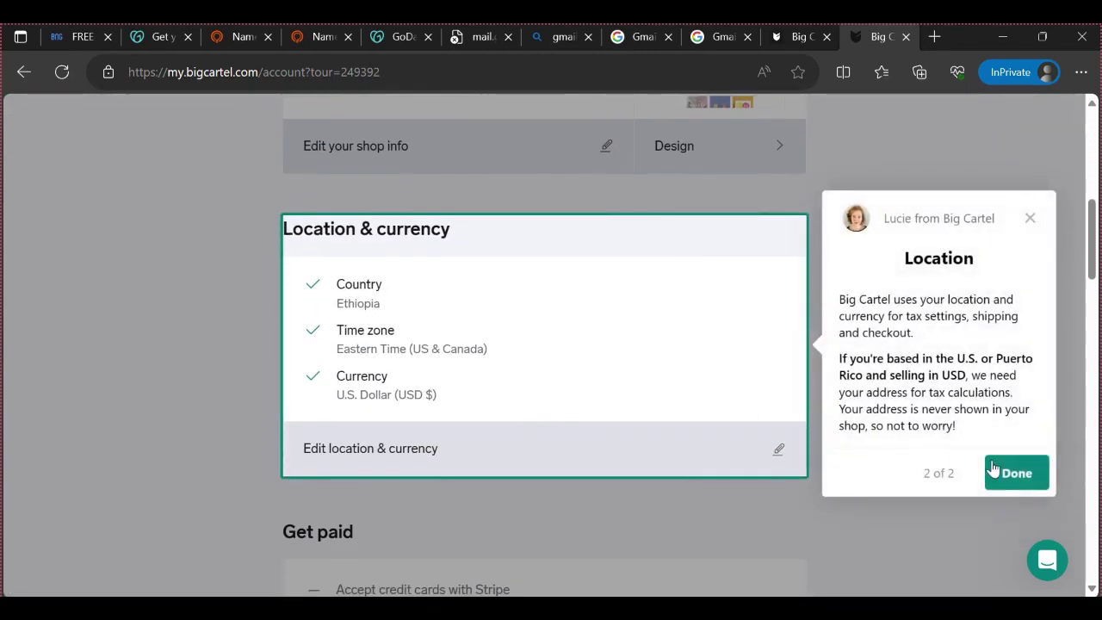
left_click(1005, 472)
Check the time zone on the Account page, then go back to the shop dashboard
scroll(531, 353, "down", 2)
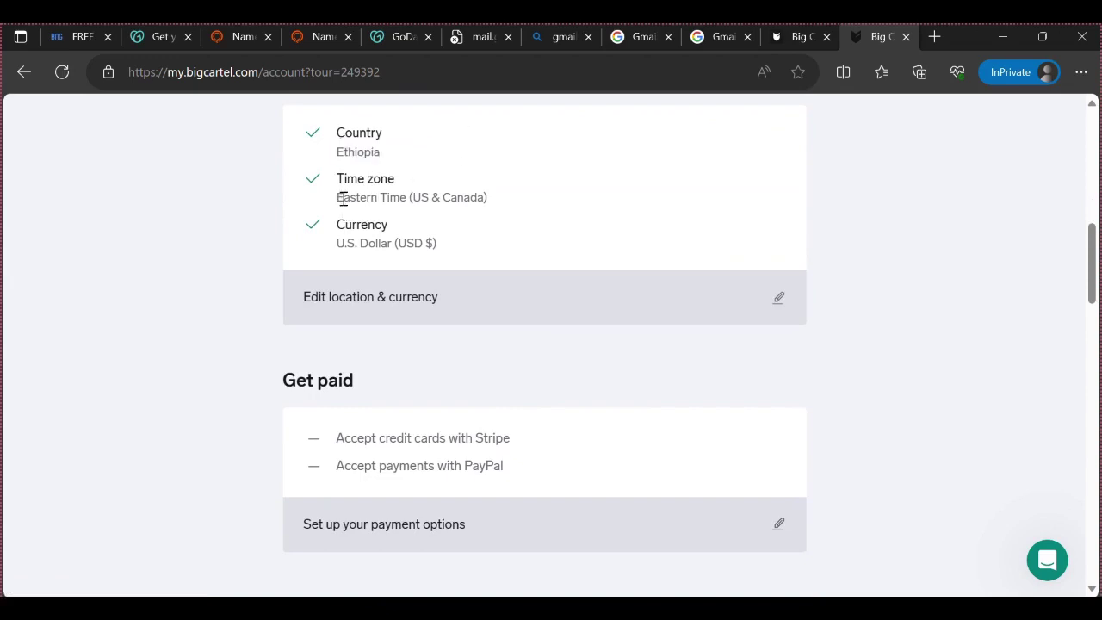
left_click_drag(342, 199, 511, 207)
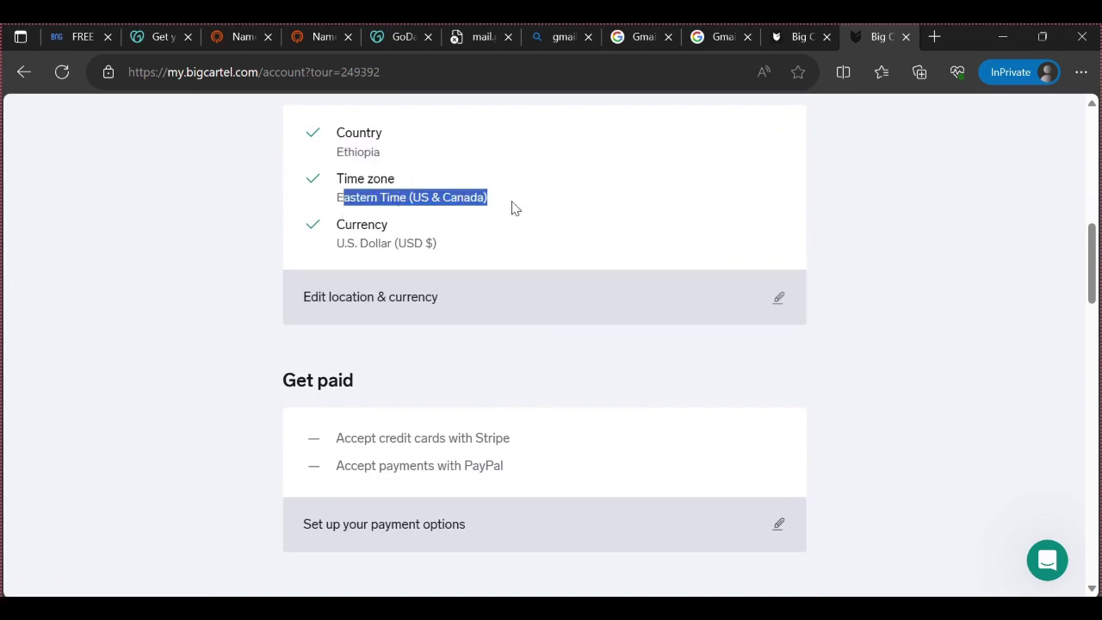
left_click(343, 234)
scroll(340, 206, "up", 7)
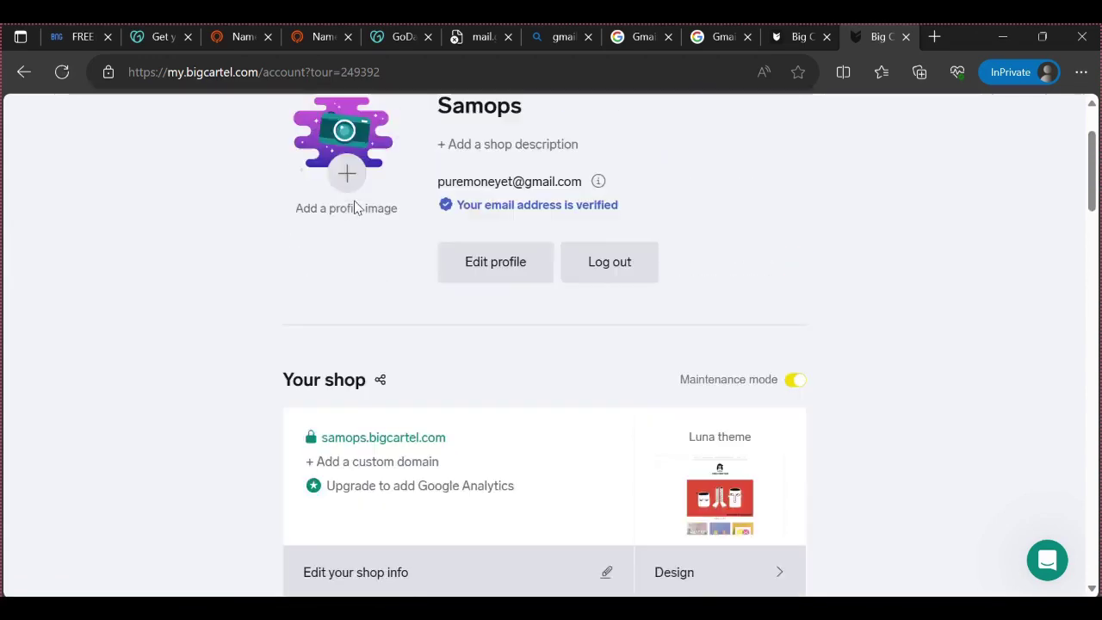
scroll(355, 207, "up", 2)
left_click(358, 136)
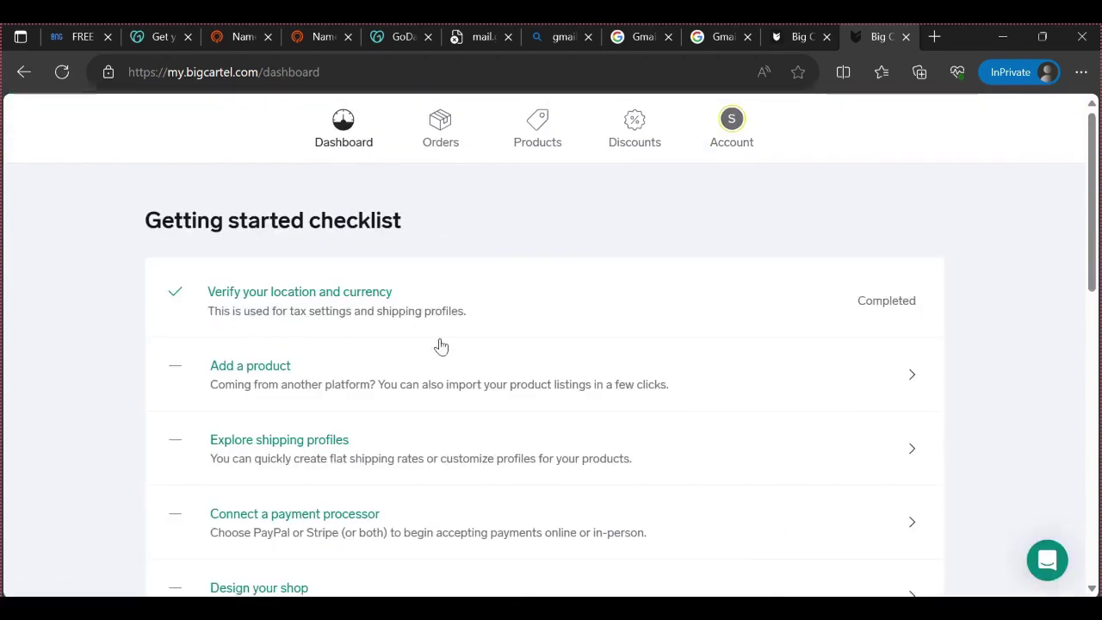
Scroll through the dashboard, then switch to the Products page and its empty catalogue
scroll(448, 346, "down", 1)
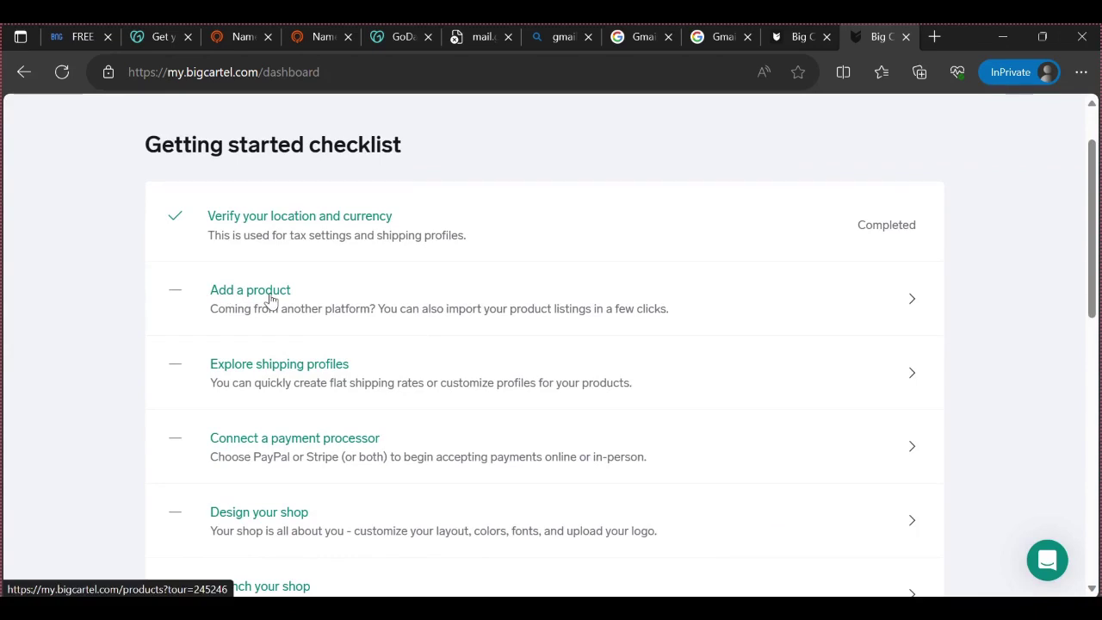
scroll(318, 305, "down", 2)
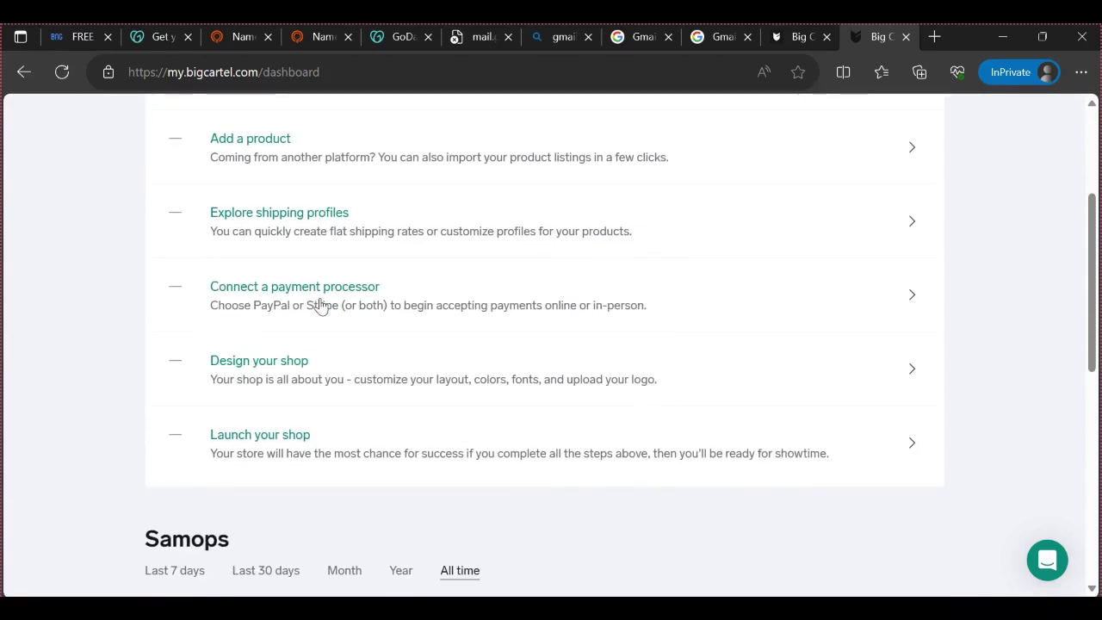
scroll(319, 305, "up", 2)
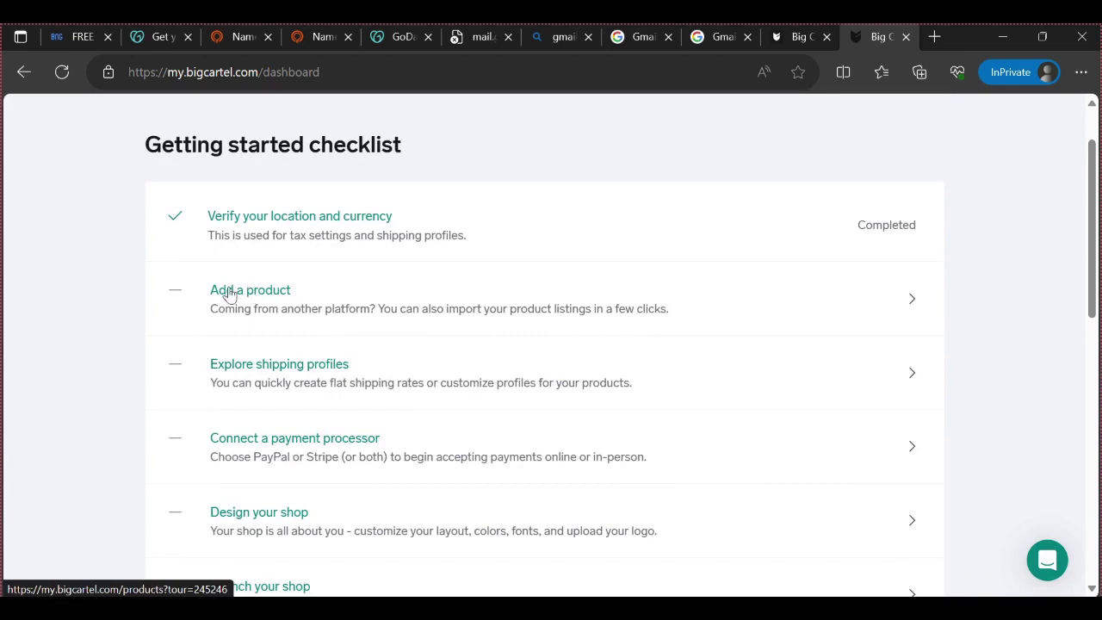
scroll(221, 290, "up", 1)
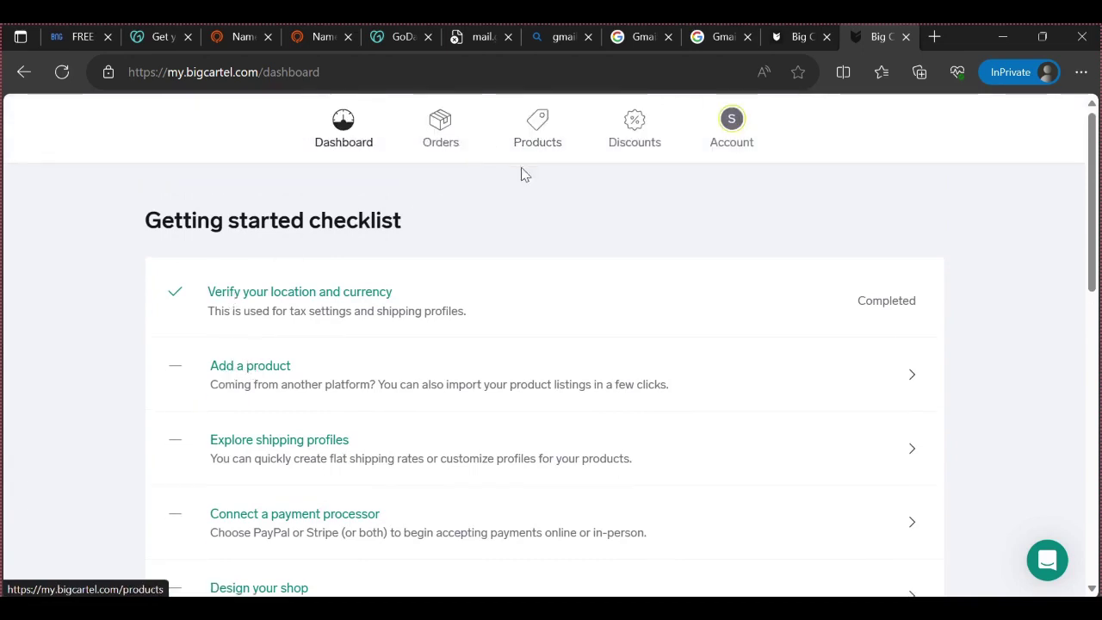
left_click(533, 141)
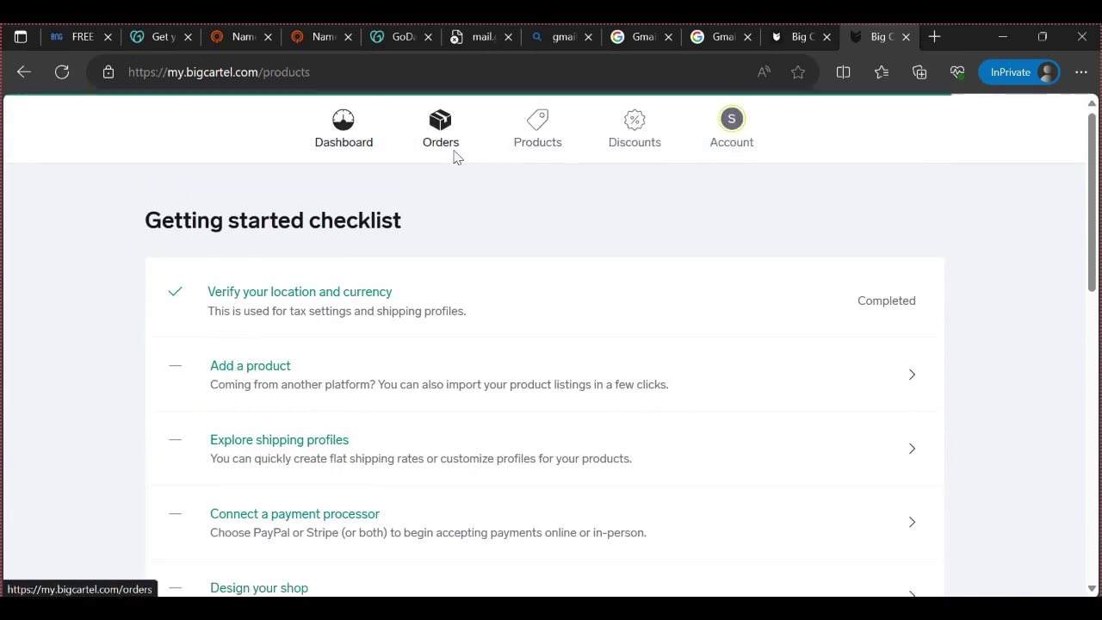
scroll(197, 295, "down", 2)
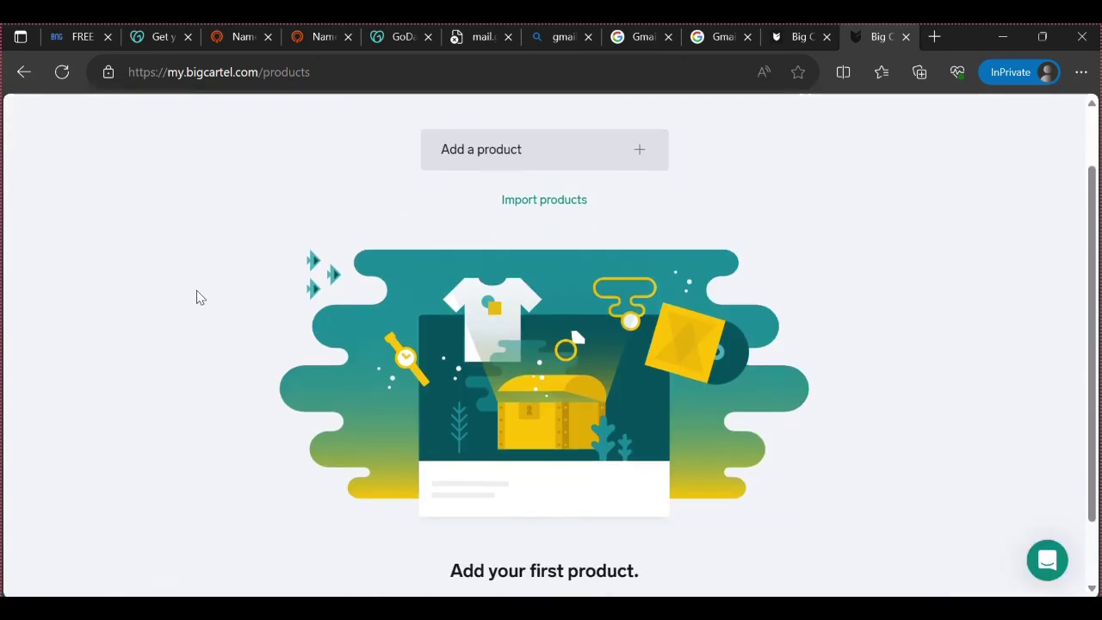
scroll(201, 295, "up", 2)
scroll(202, 295, "down", 2)
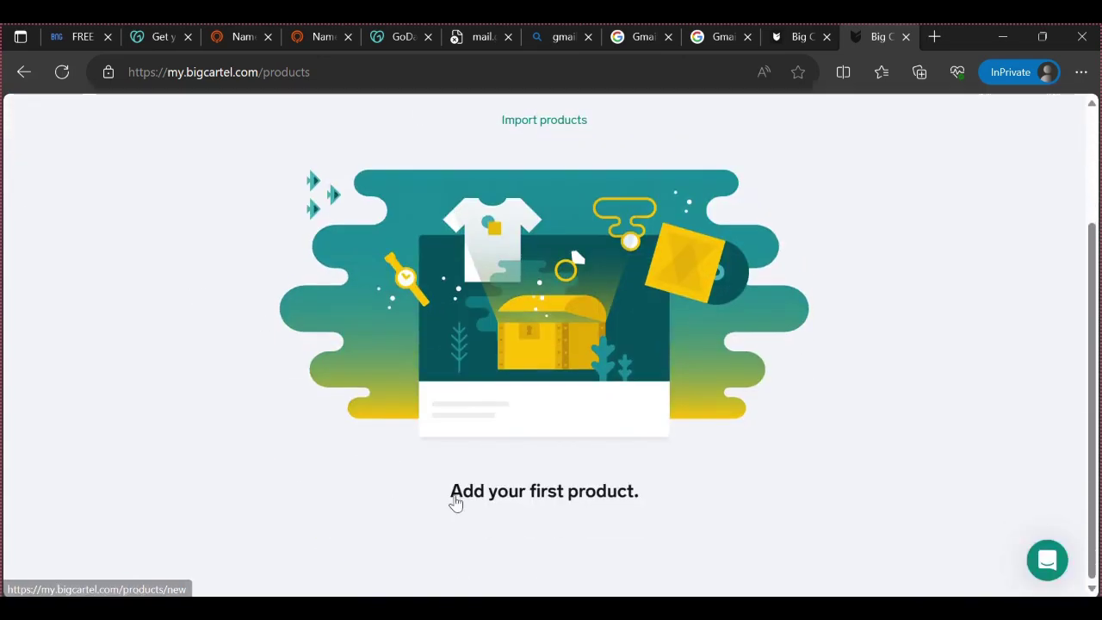
scroll(583, 497, "up", 2)
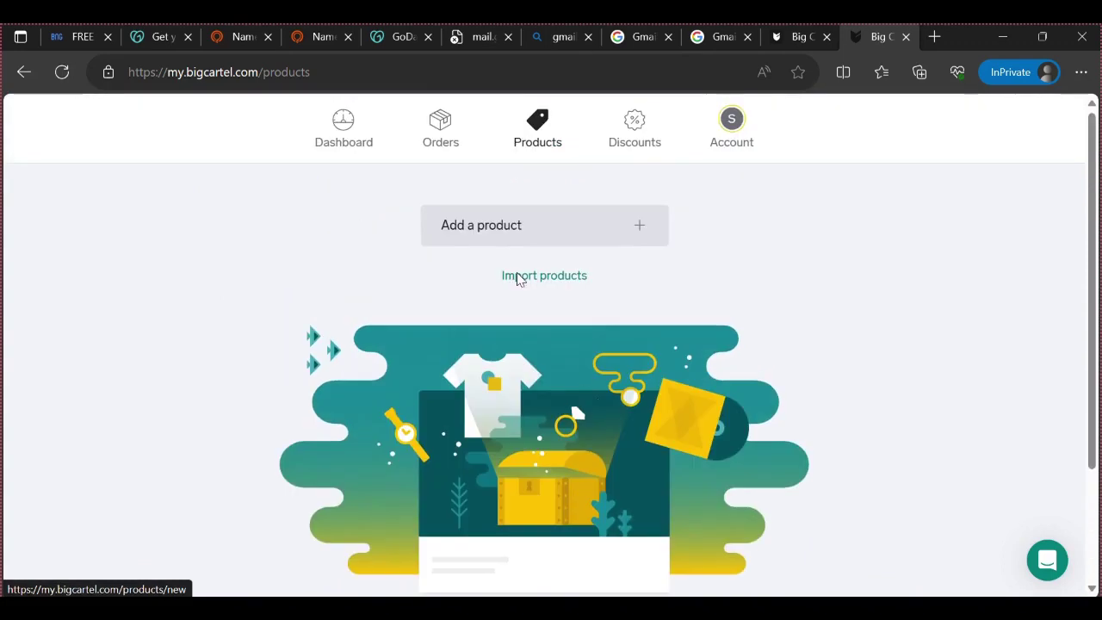
Start a new product and look over its empty name, description and price fields
left_click(504, 224)
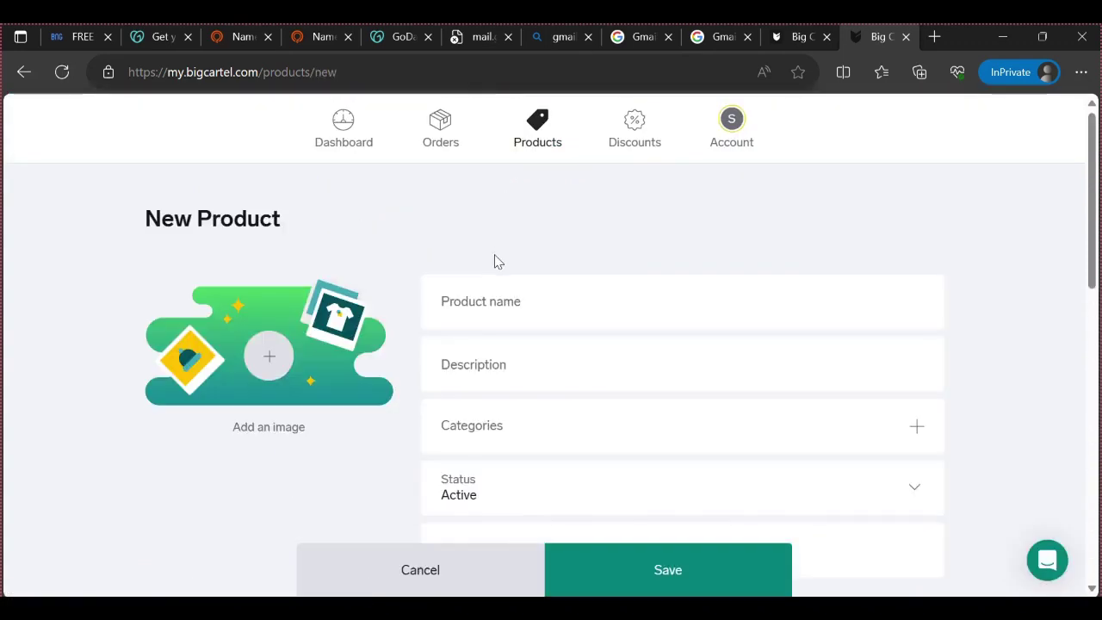
scroll(207, 469, "down", 1)
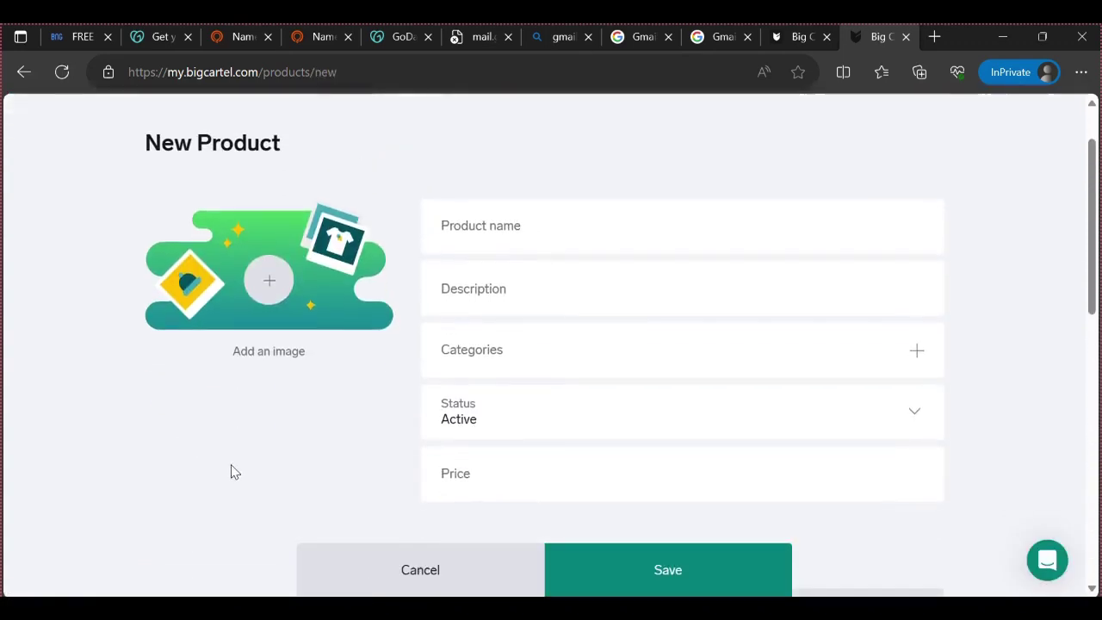
left_click(456, 244)
left_click(469, 298)
scroll(459, 362, "down", 2)
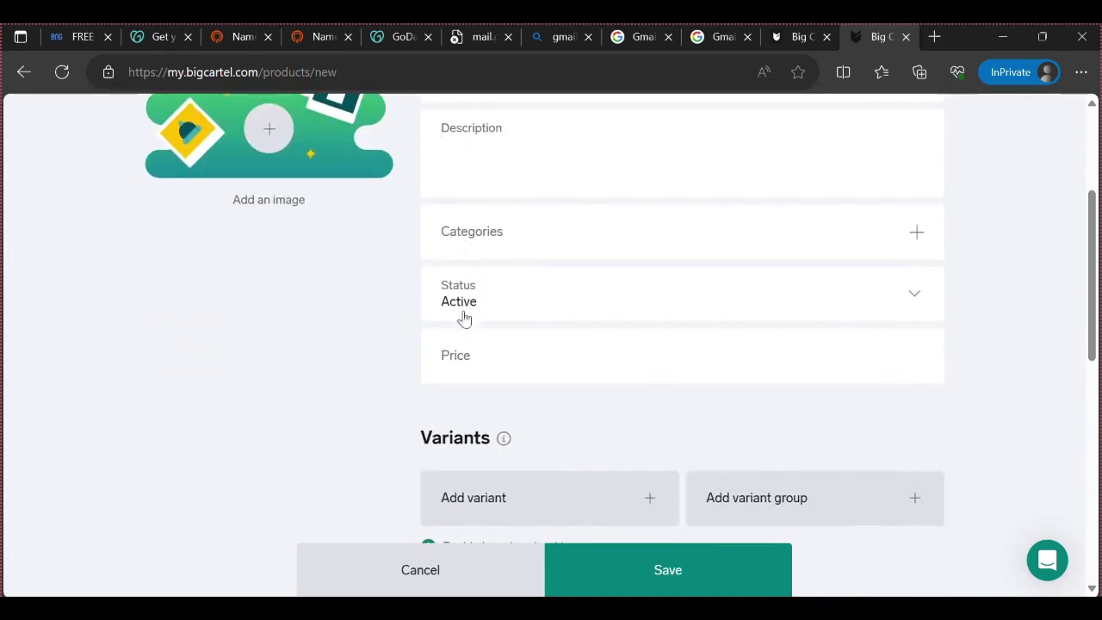
left_click(488, 356)
scroll(482, 387, "down", 4)
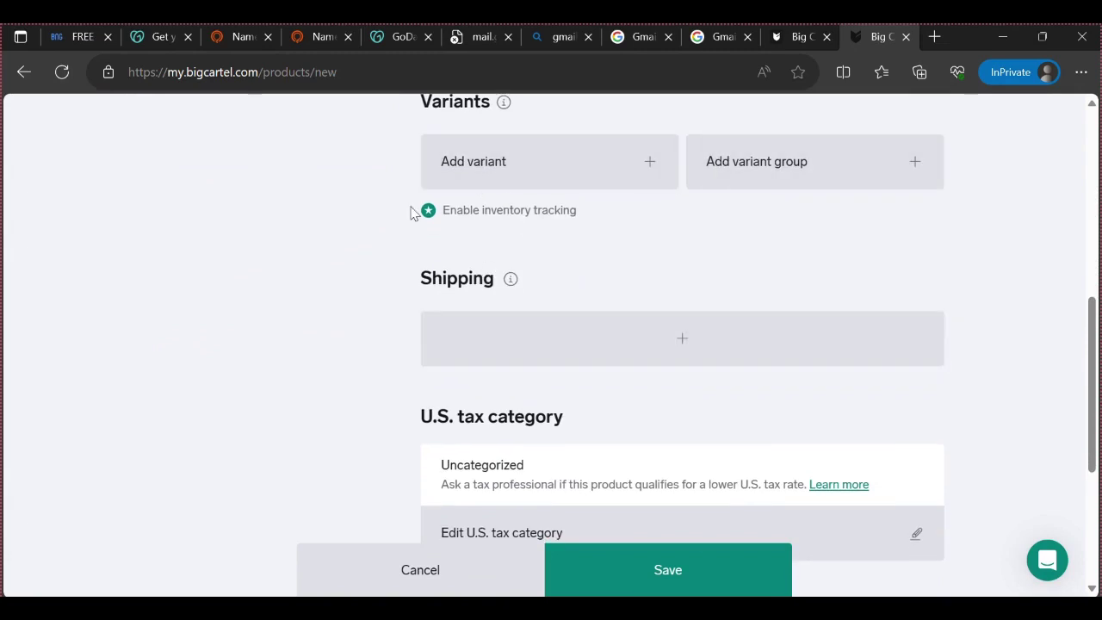
scroll(551, 301, "down", 1)
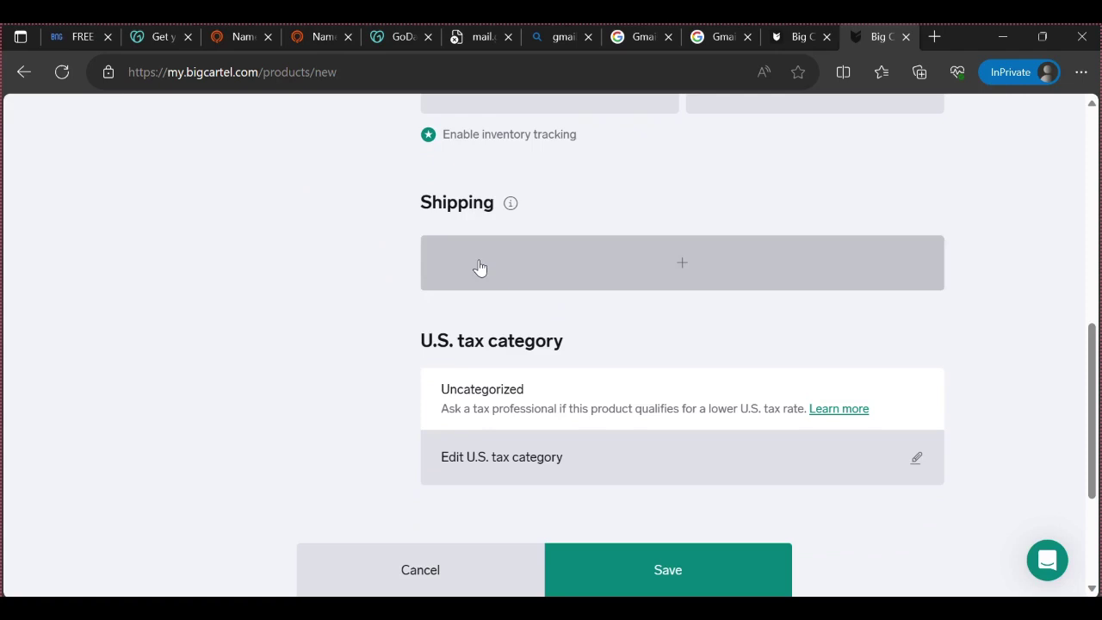
scroll(496, 425, "down", 1)
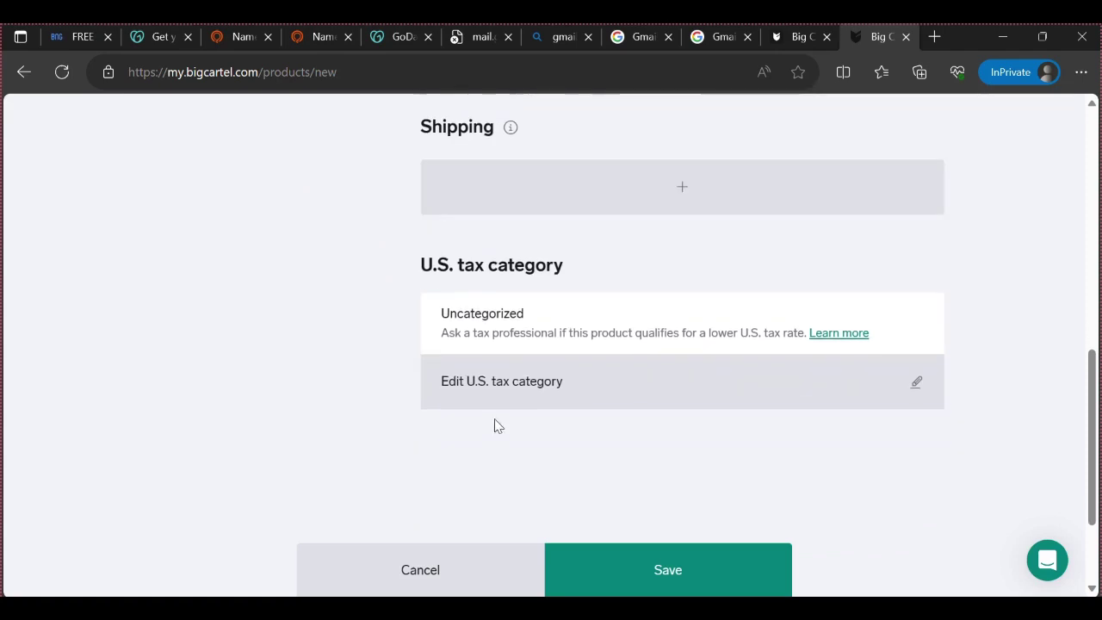
scroll(542, 351, "down", 2)
scroll(541, 383, "up", 10)
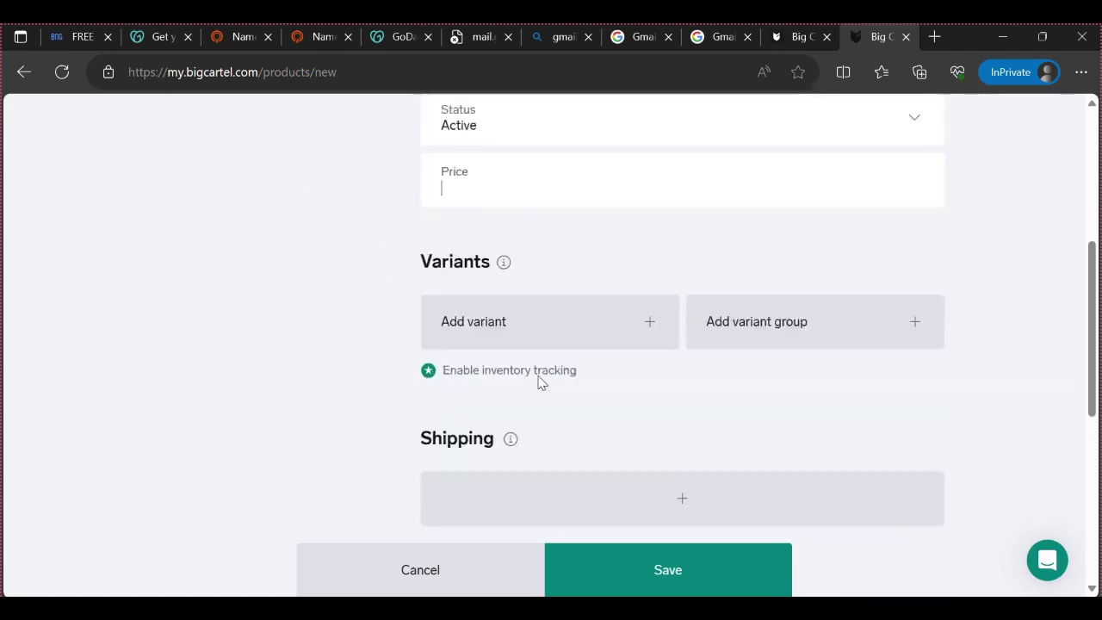
left_click(516, 316)
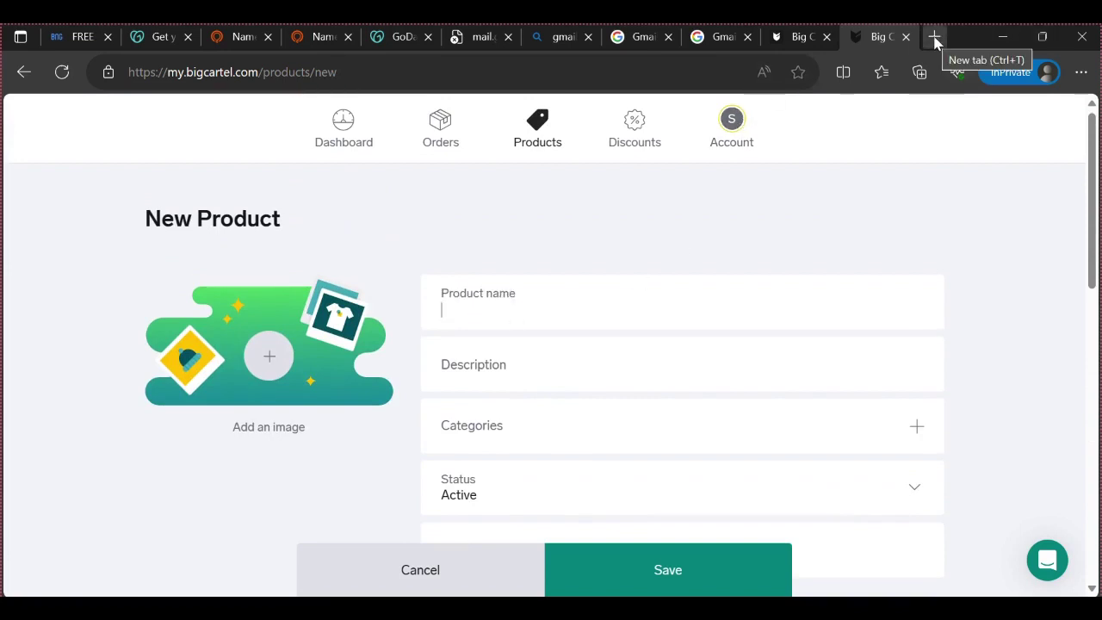
Search Bing for 'rose bear' in a new private tab and browse the results
left_click(935, 37)
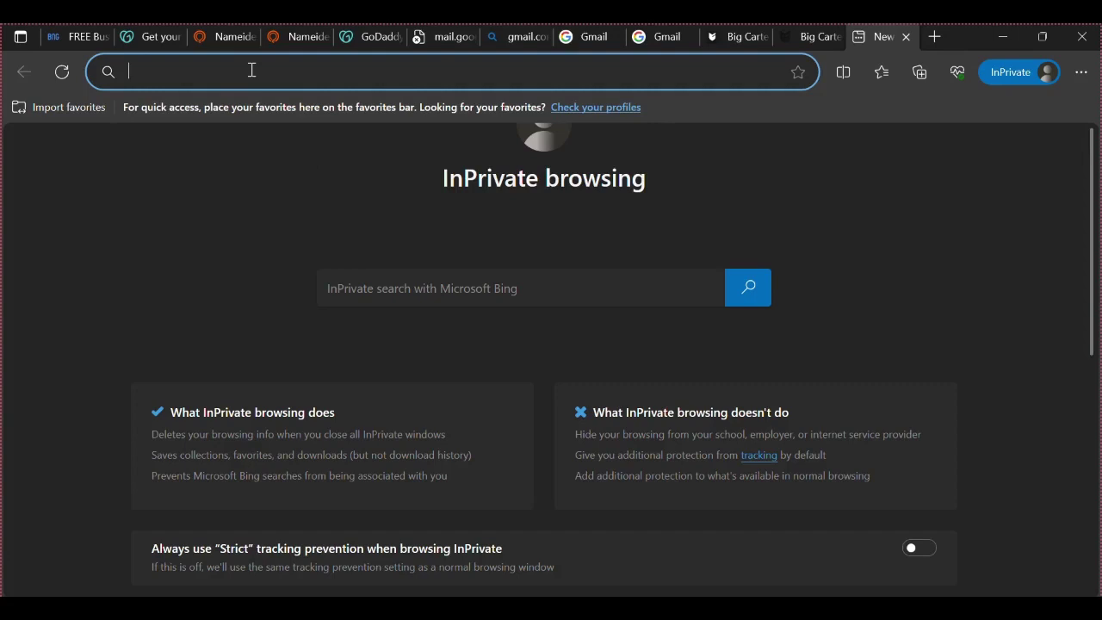
type("ro")
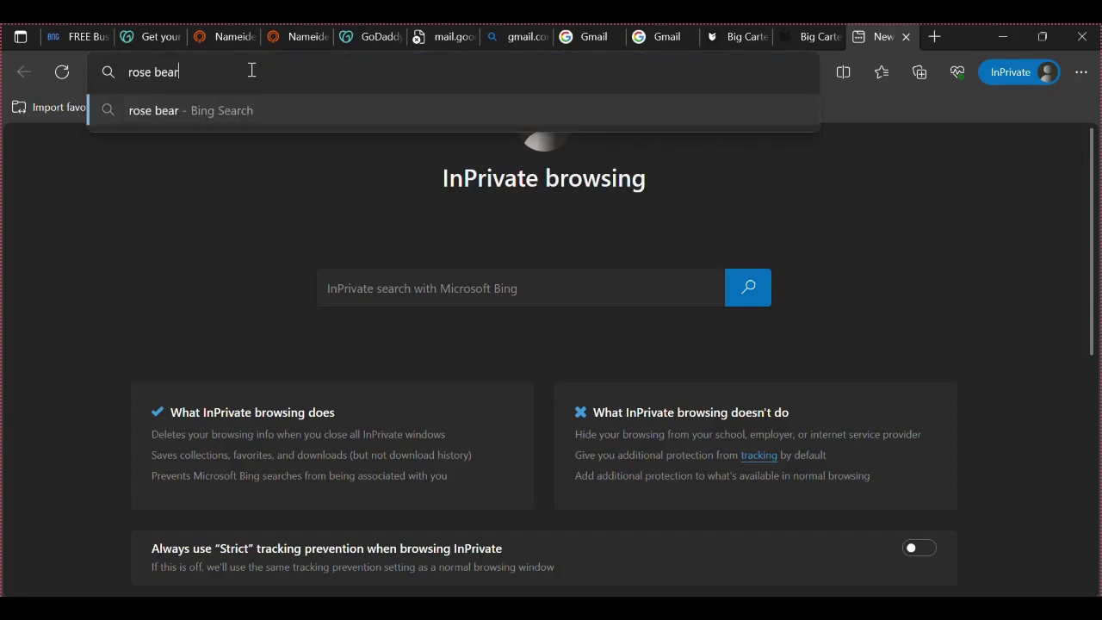
type("se bear")
key("Return")
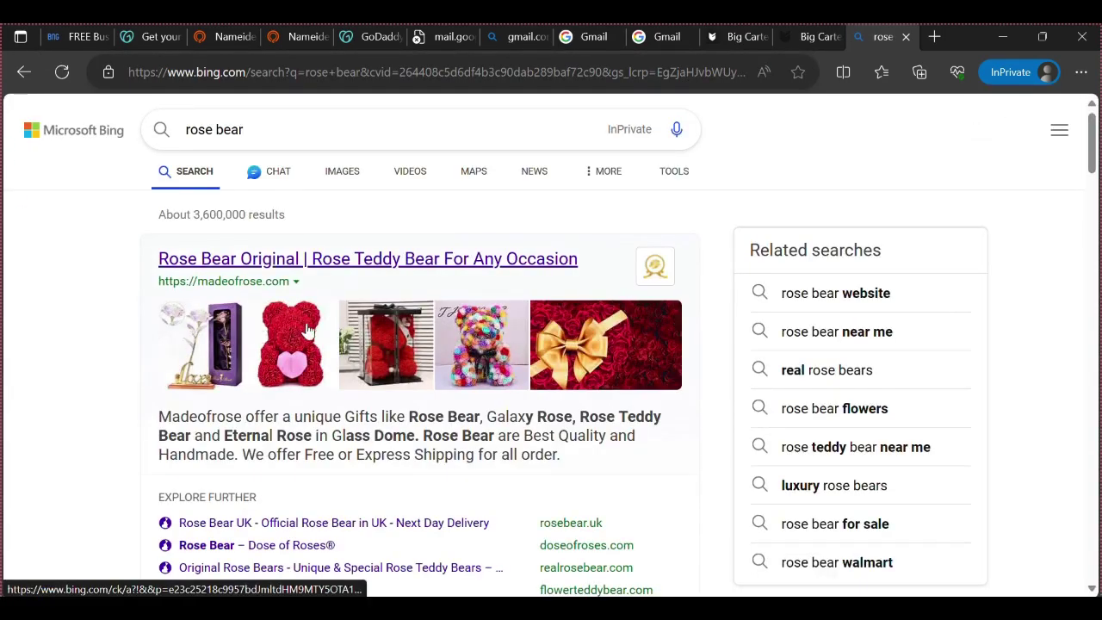
scroll(300, 334, "down", 1)
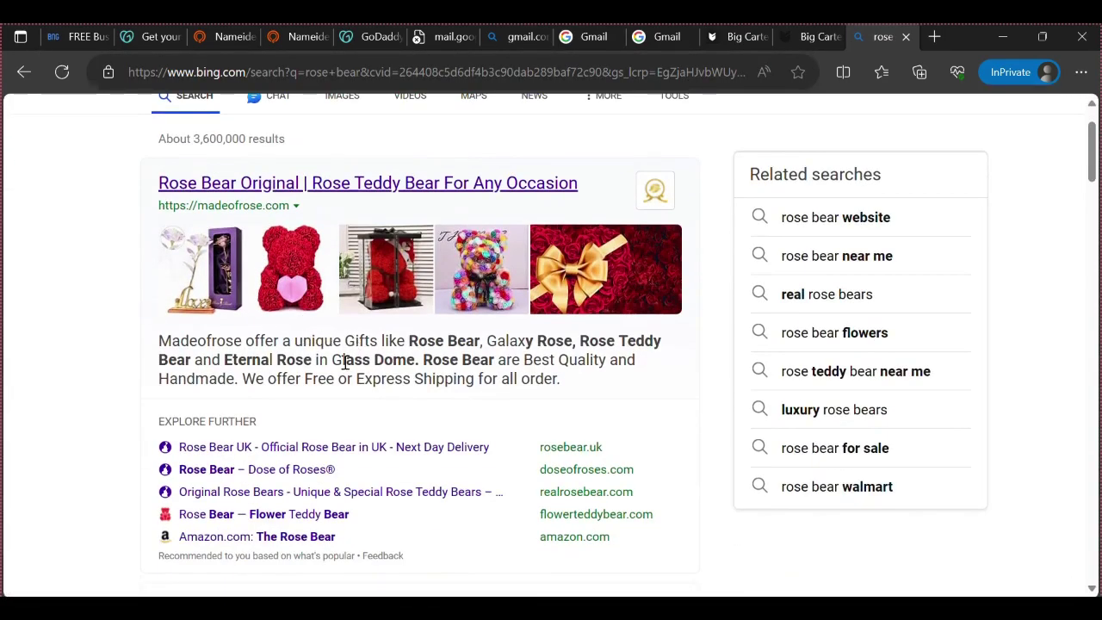
scroll(345, 362, "down", 5)
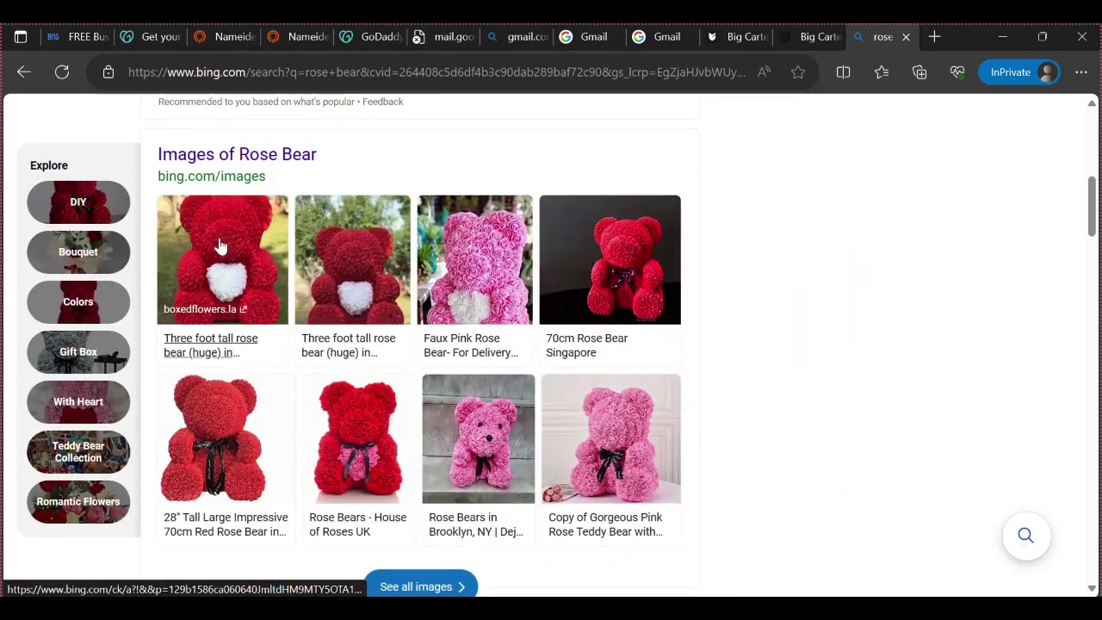
scroll(270, 344, "down", 4)
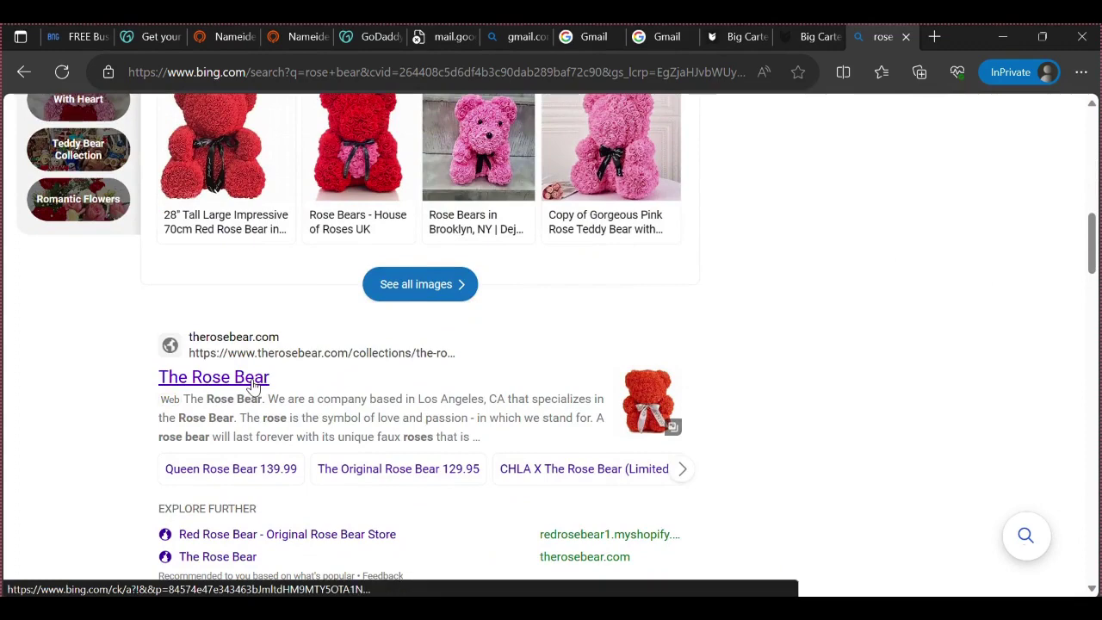
scroll(255, 385, "down", 1)
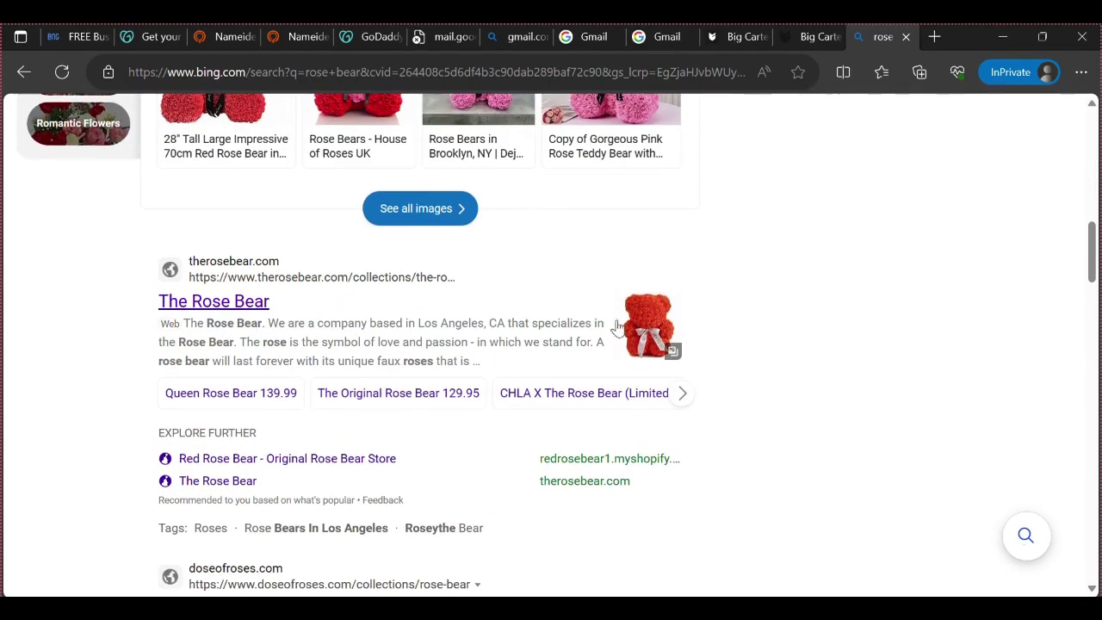
scroll(201, 308, "down", 2)
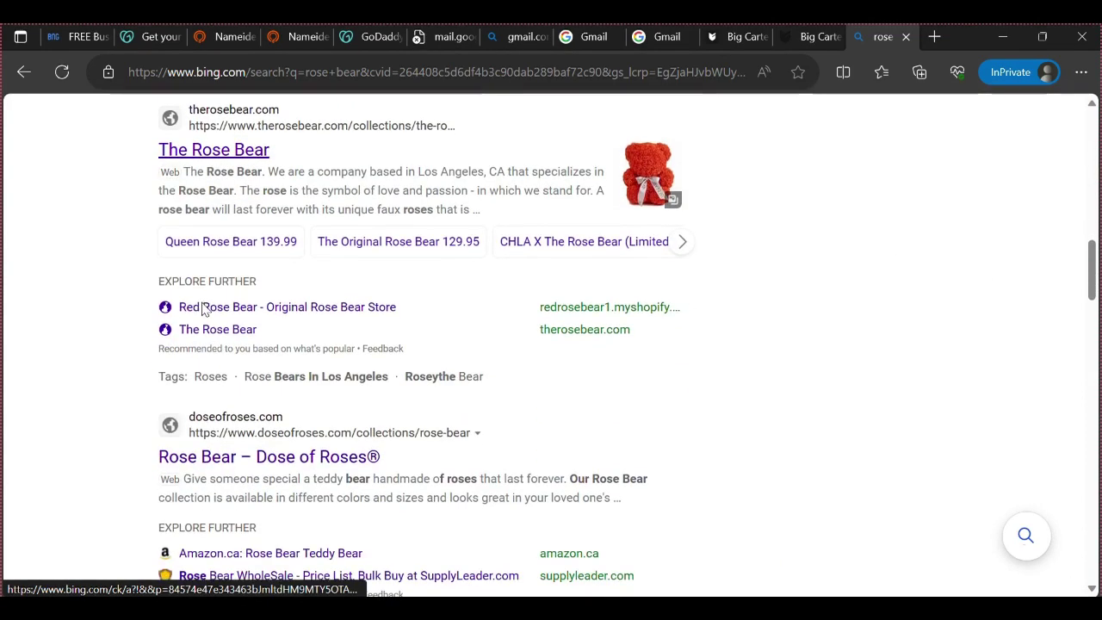
scroll(203, 340, "down", 3)
scroll(207, 347, "up", 2)
scroll(204, 351, "up", 4)
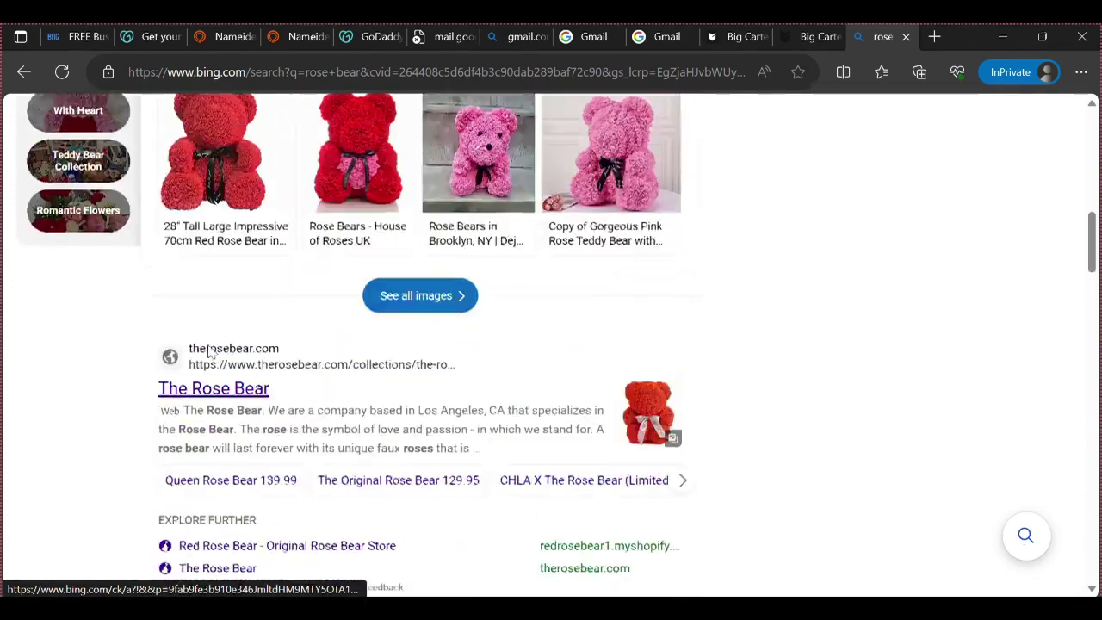
scroll(219, 387, "down", 1)
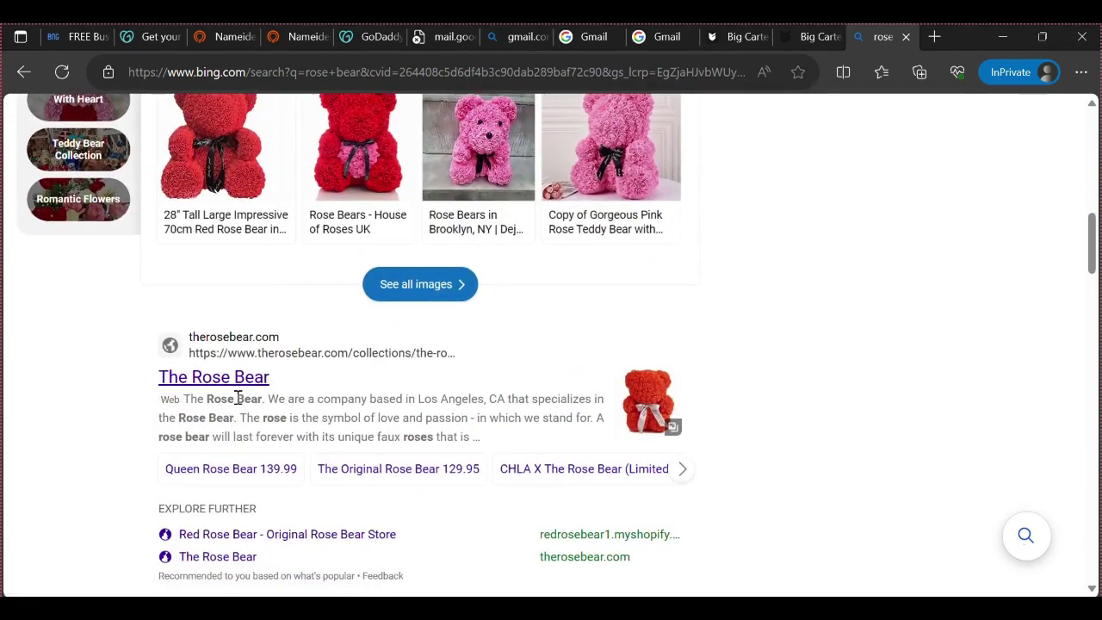
scroll(250, 394, "up", 3)
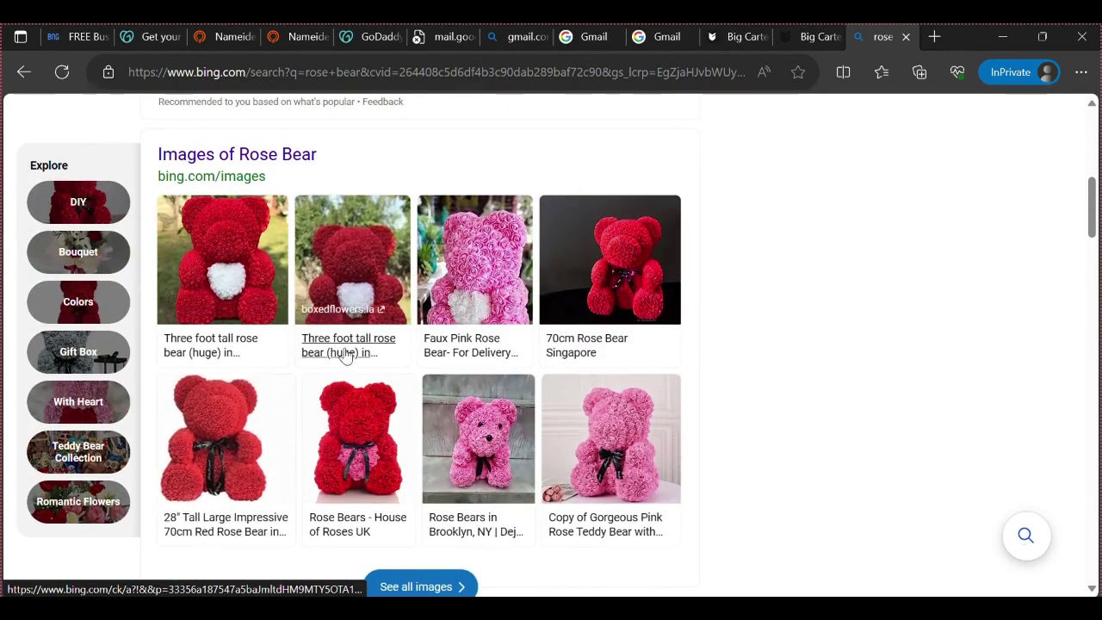
Snap Bing to the left half, minimize Big Cartel, and drag the Luxury Rose Teddy Bear image to the desktop
mouse_move(1051, 43)
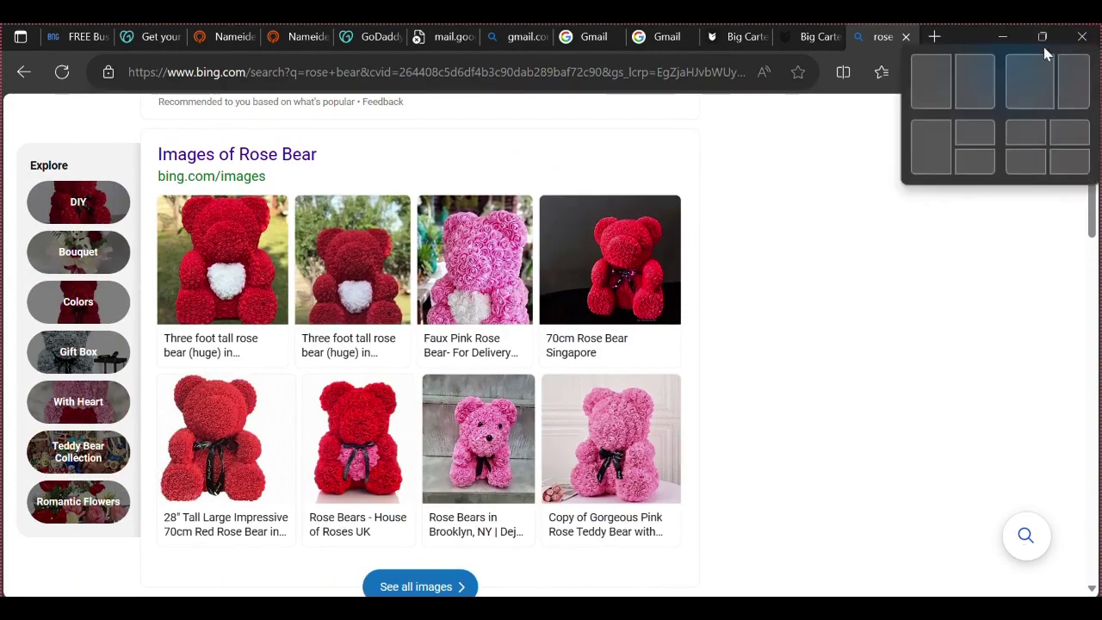
left_click(931, 82)
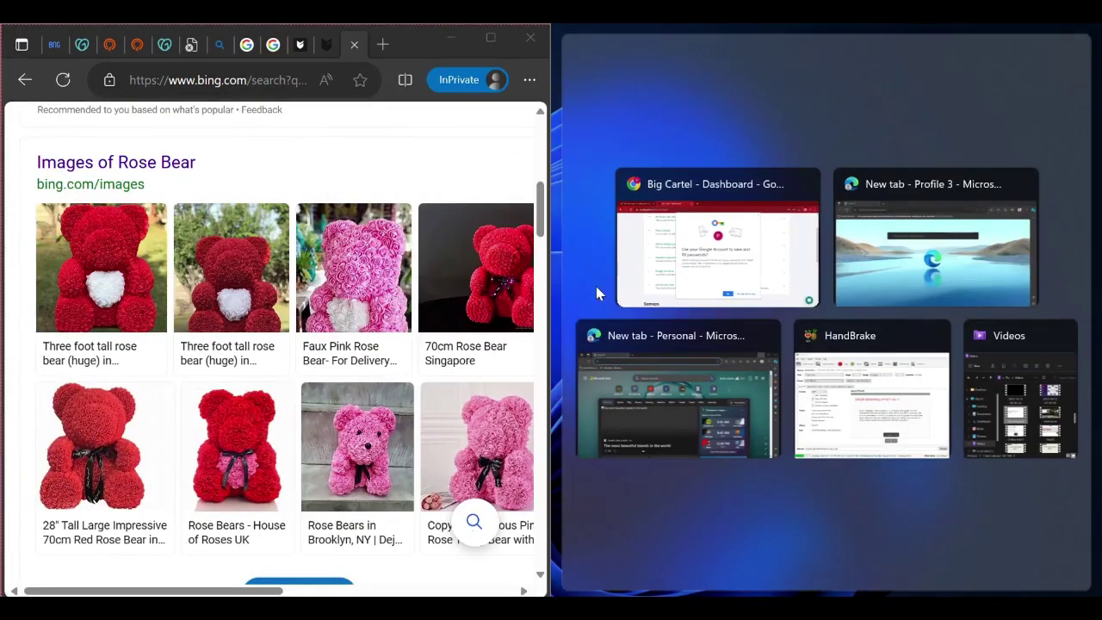
left_click(482, 163)
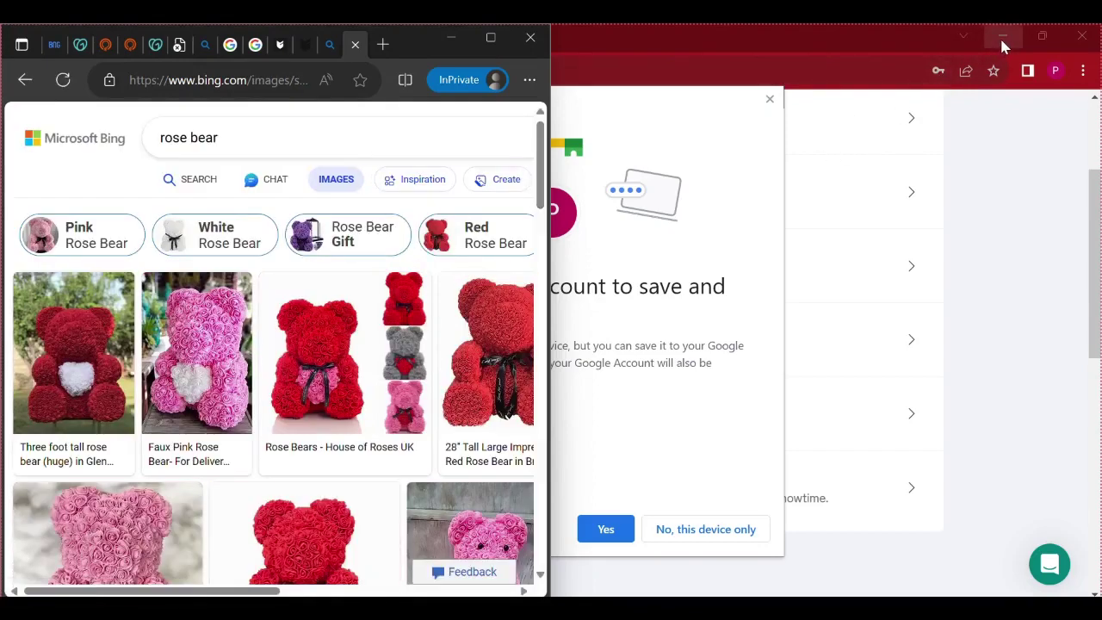
left_click(1000, 37)
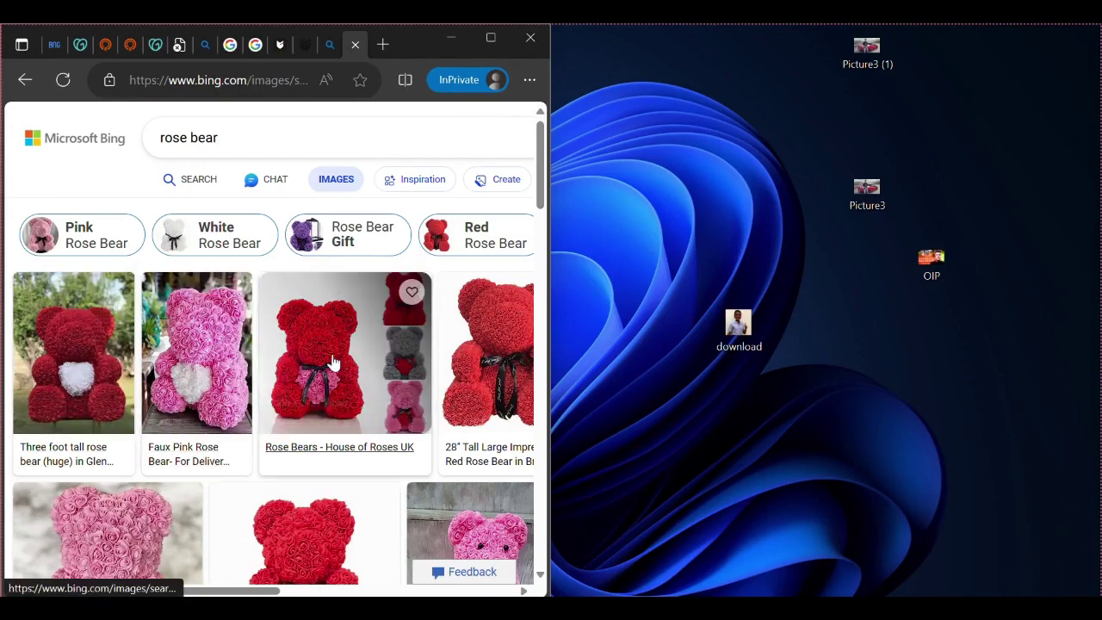
scroll(334, 363, "down", 5)
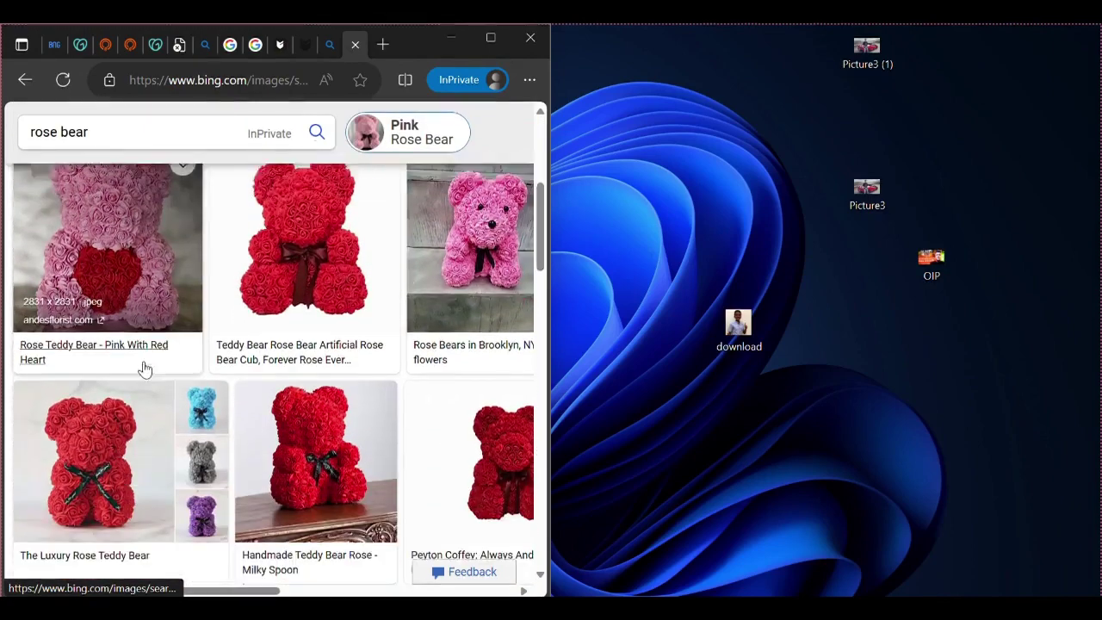
left_click_drag(129, 428, 853, 434)
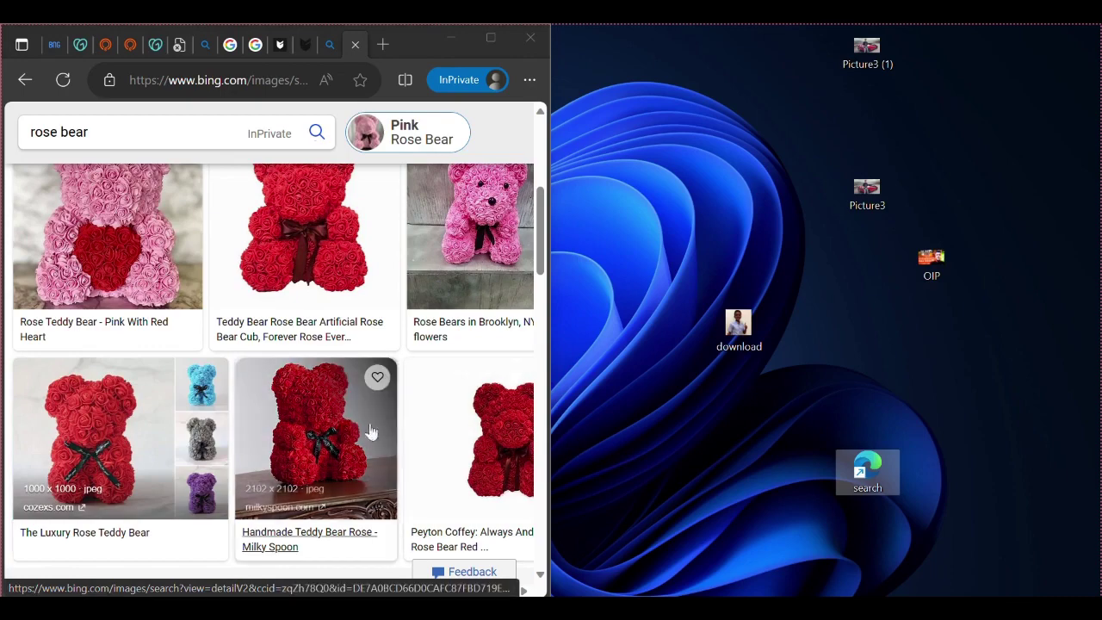
Run a new 'rose bear' search from the Bing Images start page
scroll(303, 420, "up", 5)
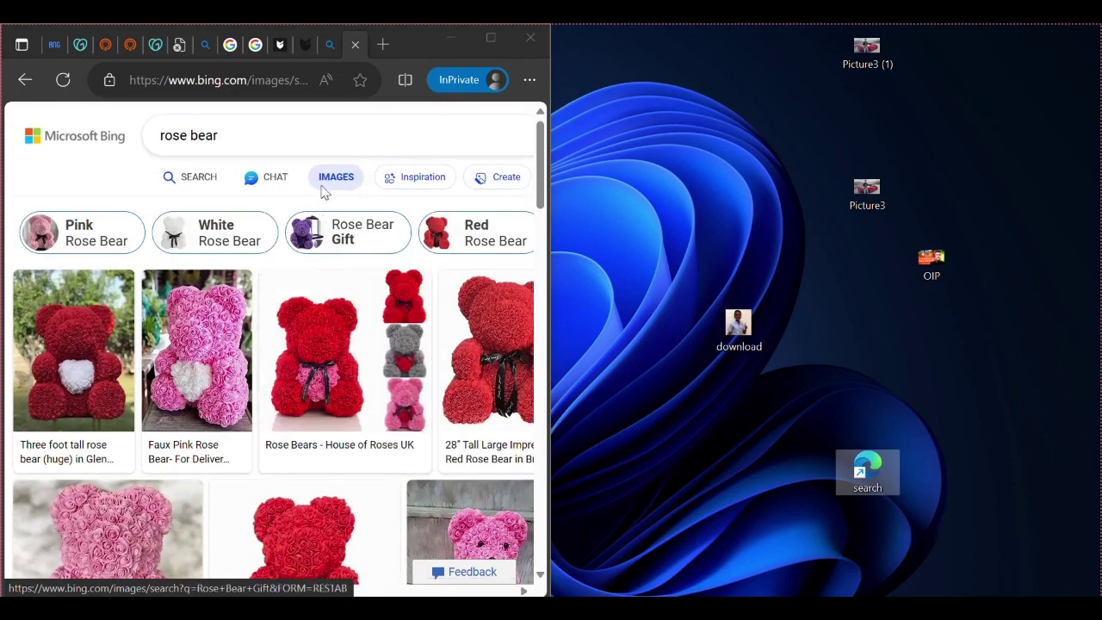
left_click(323, 174)
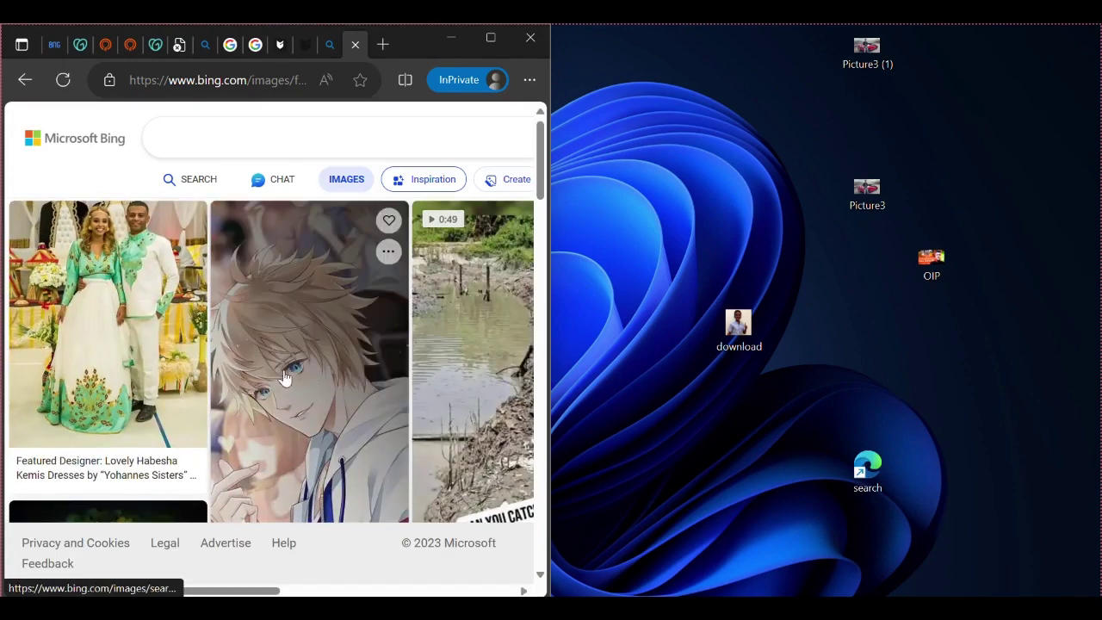
left_click(213, 138)
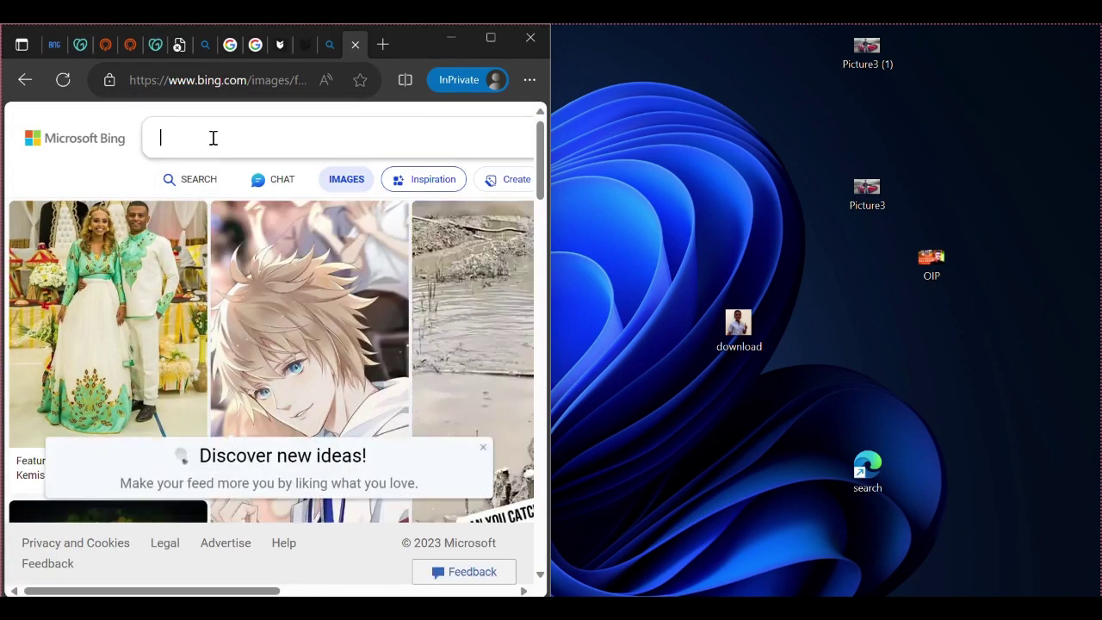
type("r")
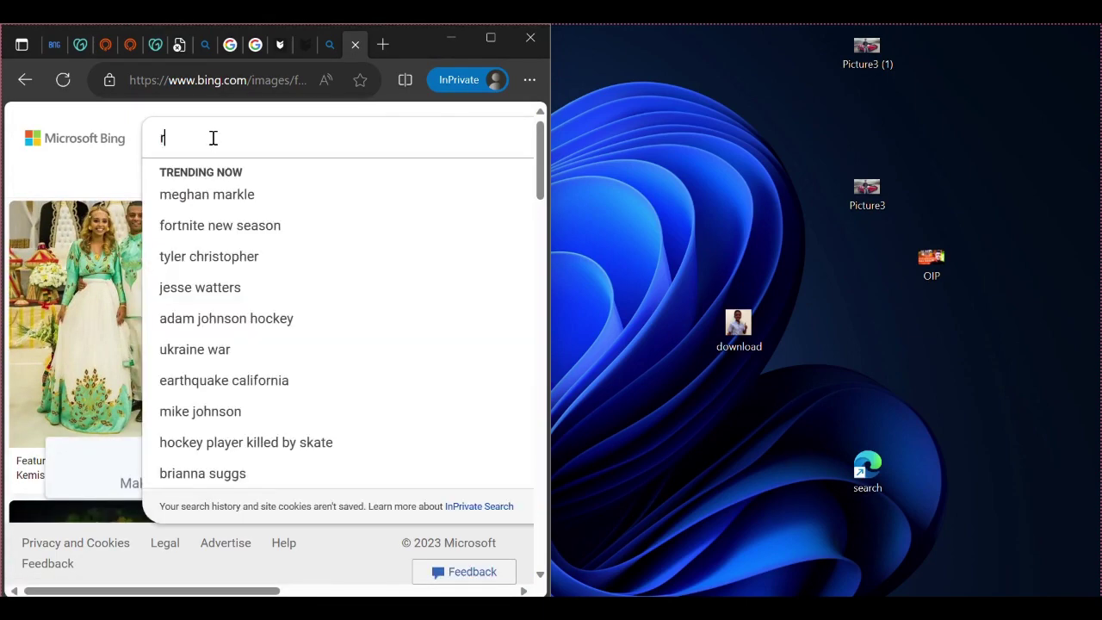
type("ose ")
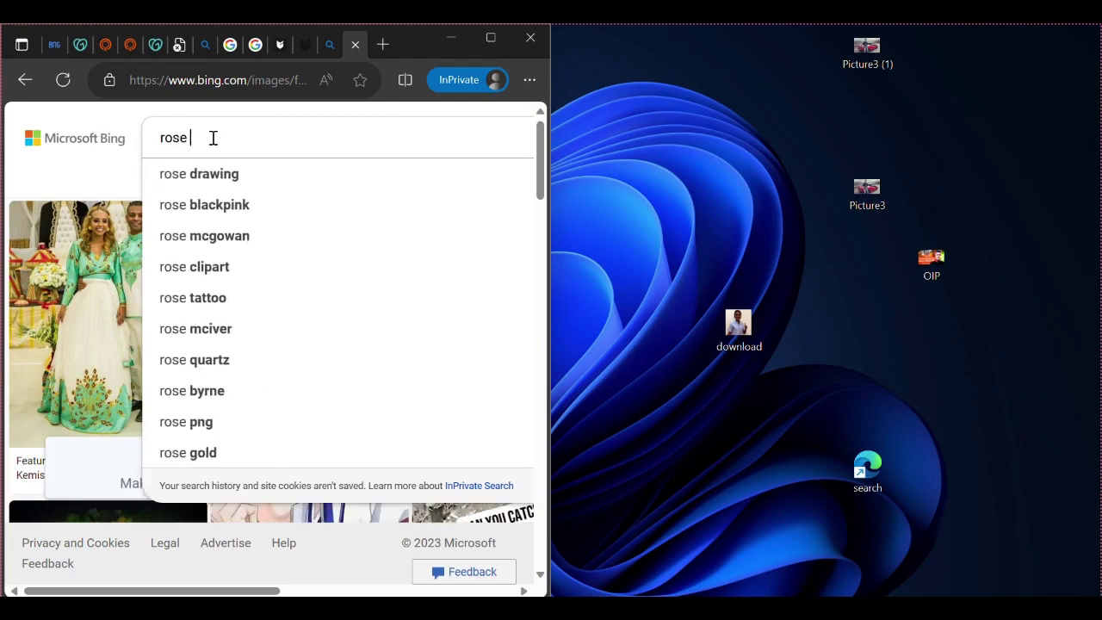
type("bear")
key("Return")
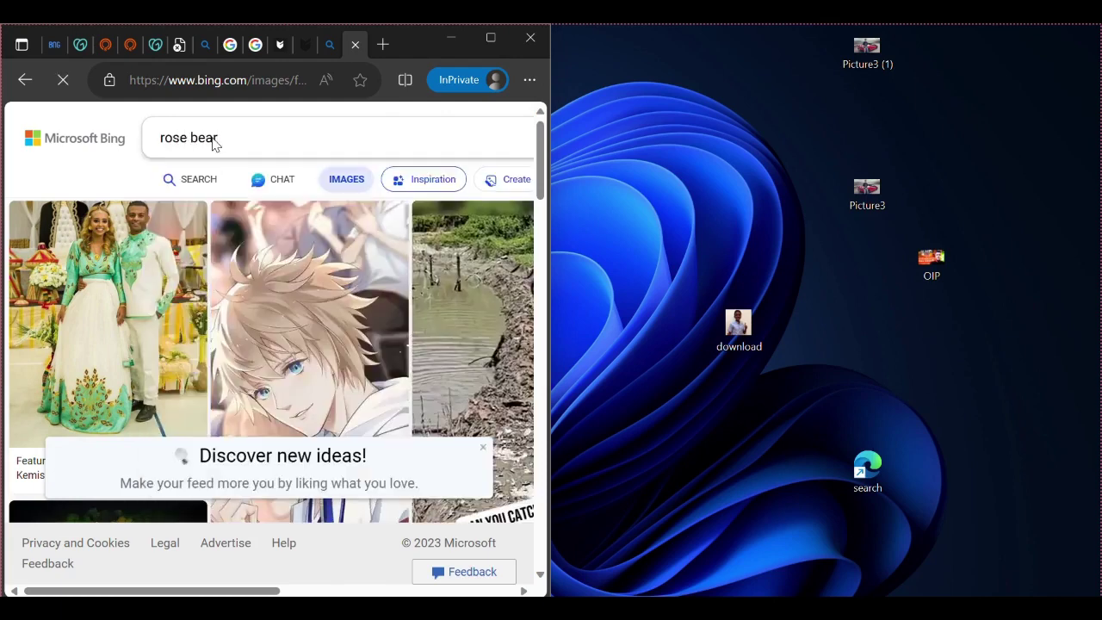
Drag the first bear image to the desktop and widen the browser to the full screen width
scroll(159, 440, "down", 3)
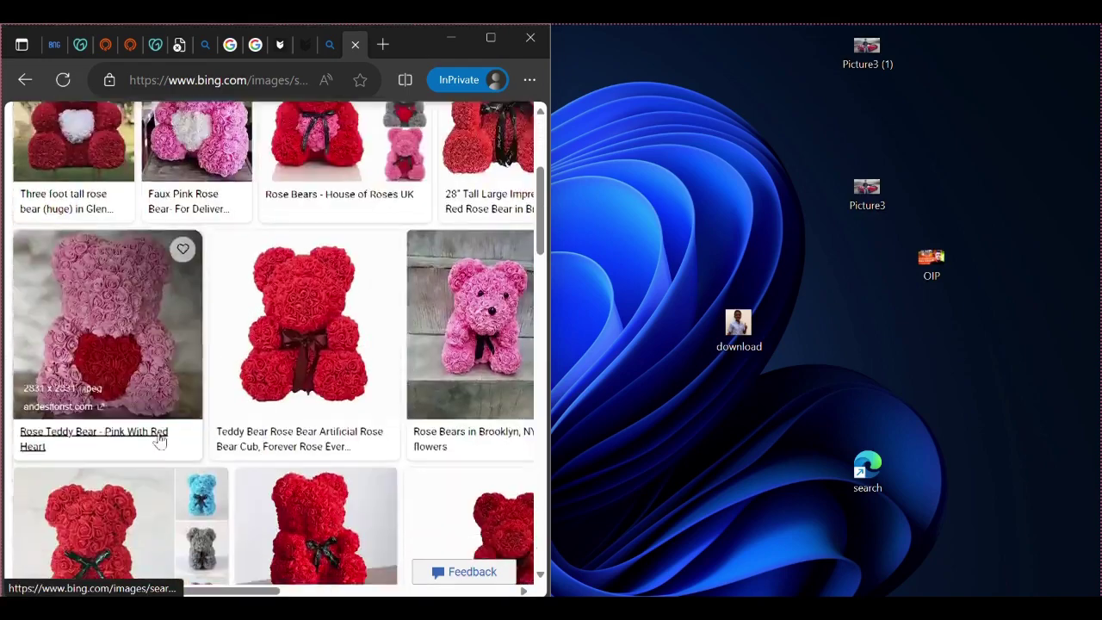
left_click_drag(134, 336, 147, 288)
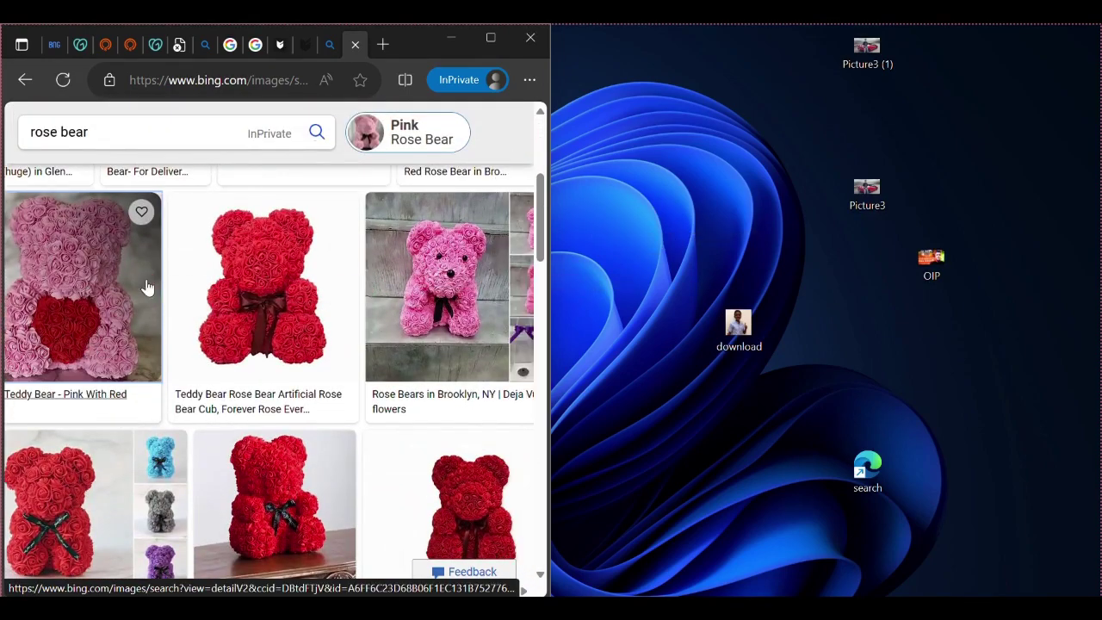
scroll(147, 288, "down", 5)
scroll(172, 387, "down", 3)
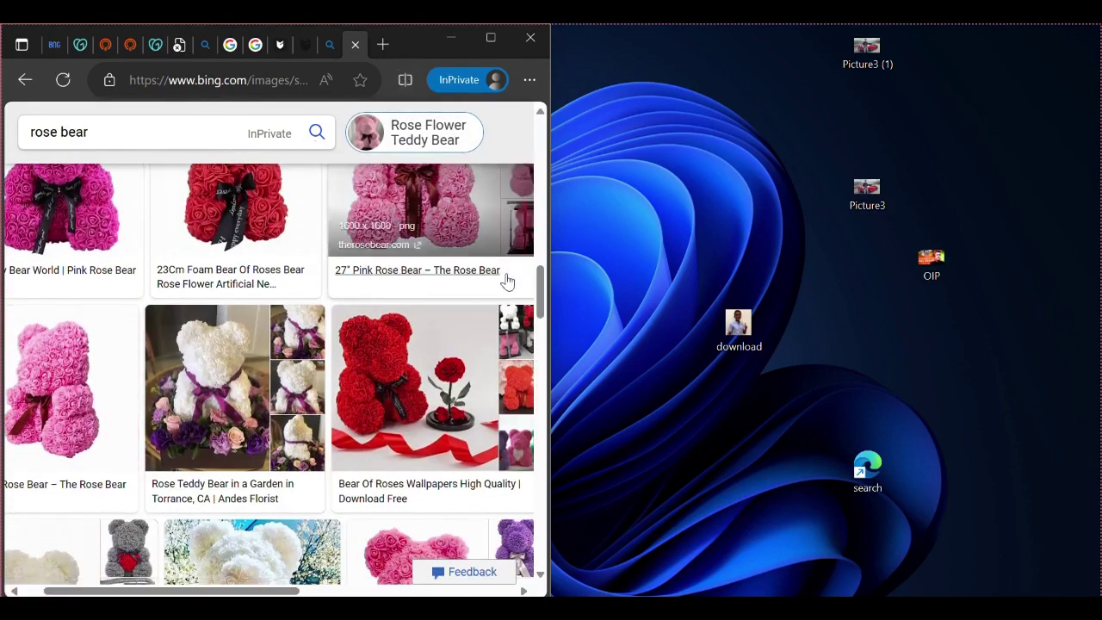
left_click_drag(552, 330, 1098, 322)
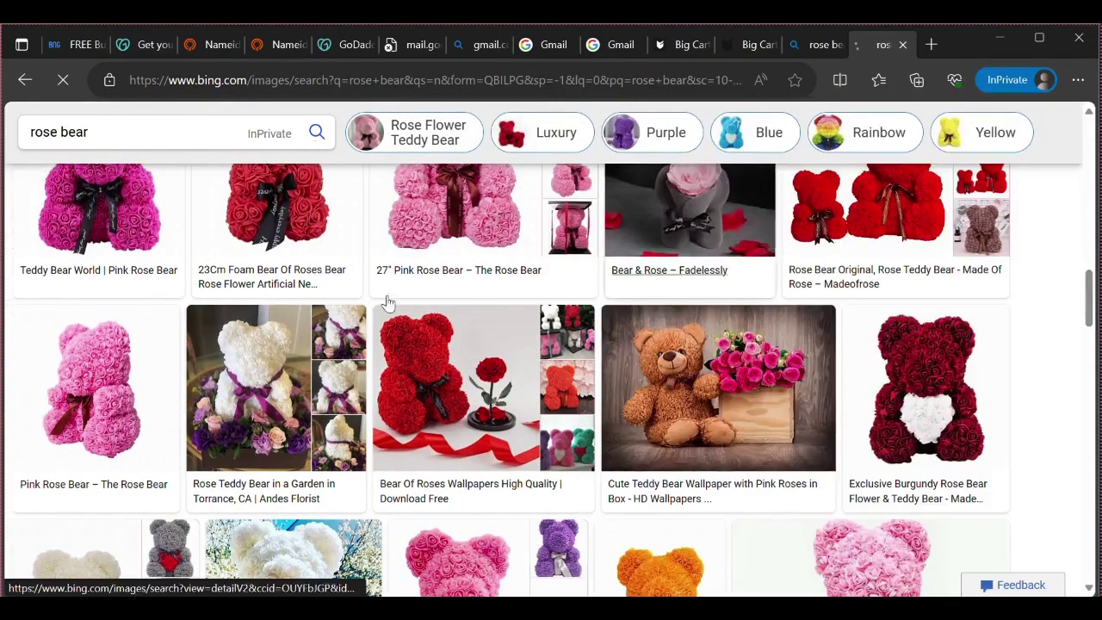
Refine the Bing Images query to 'rose bear images' after scrolling through the current results
scroll(389, 413, "down", 3)
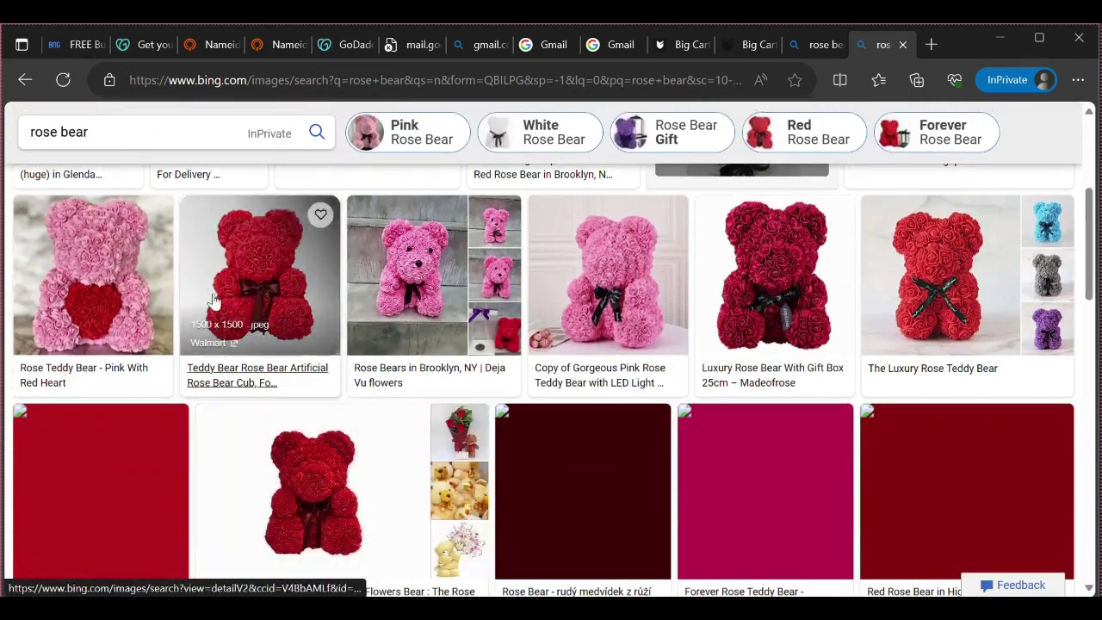
scroll(293, 310, "down", 6)
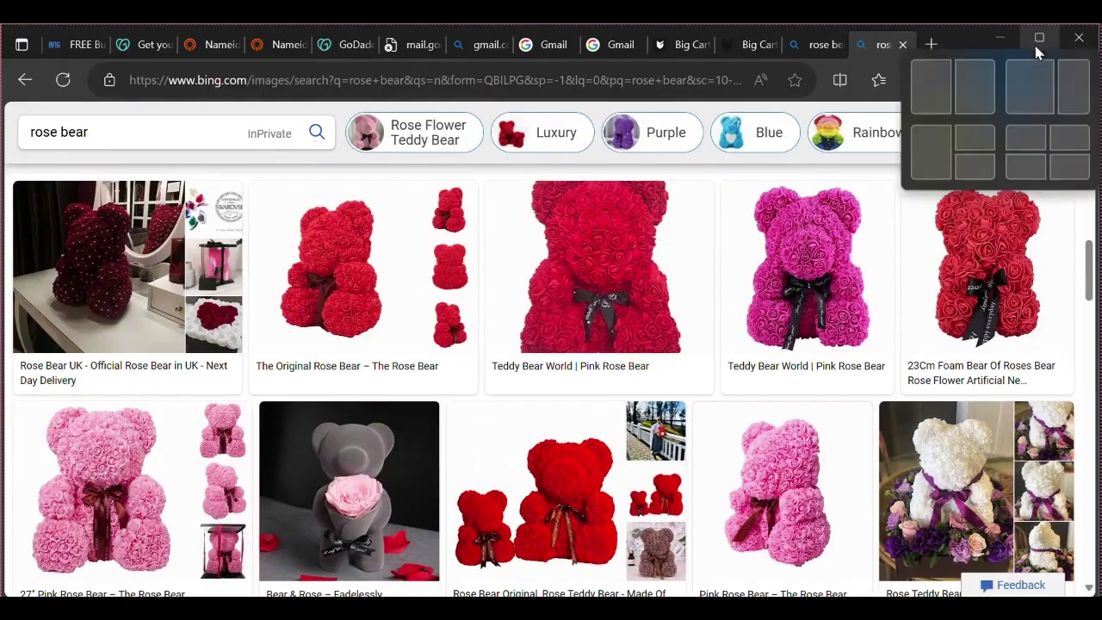
scroll(633, 393, "down", 7)
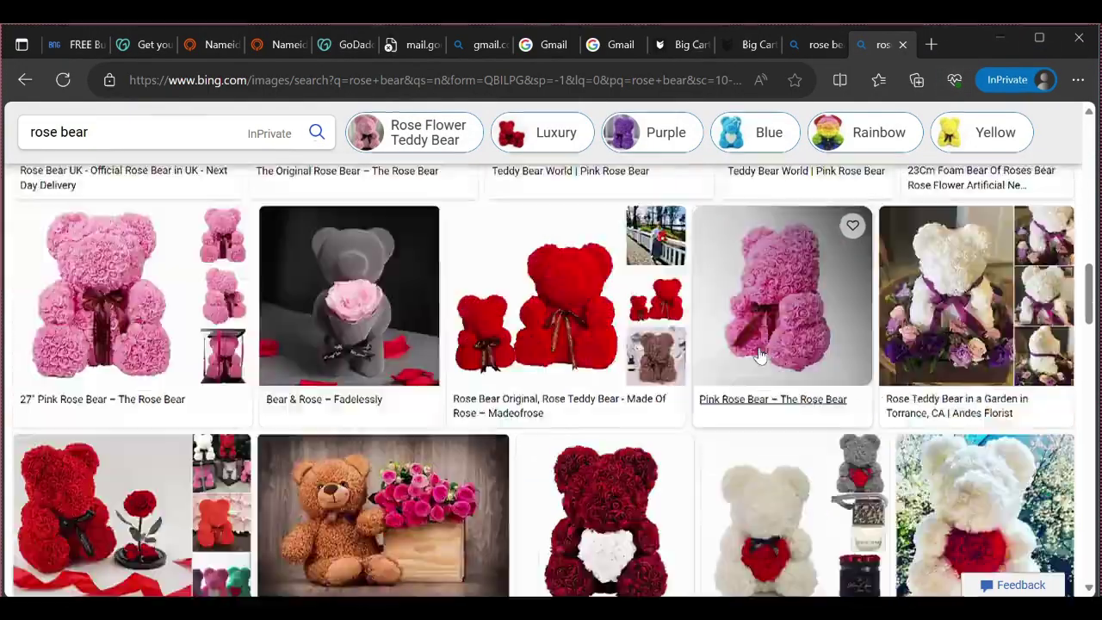
scroll(633, 393, "up", 8)
scroll(633, 394, "up", 5)
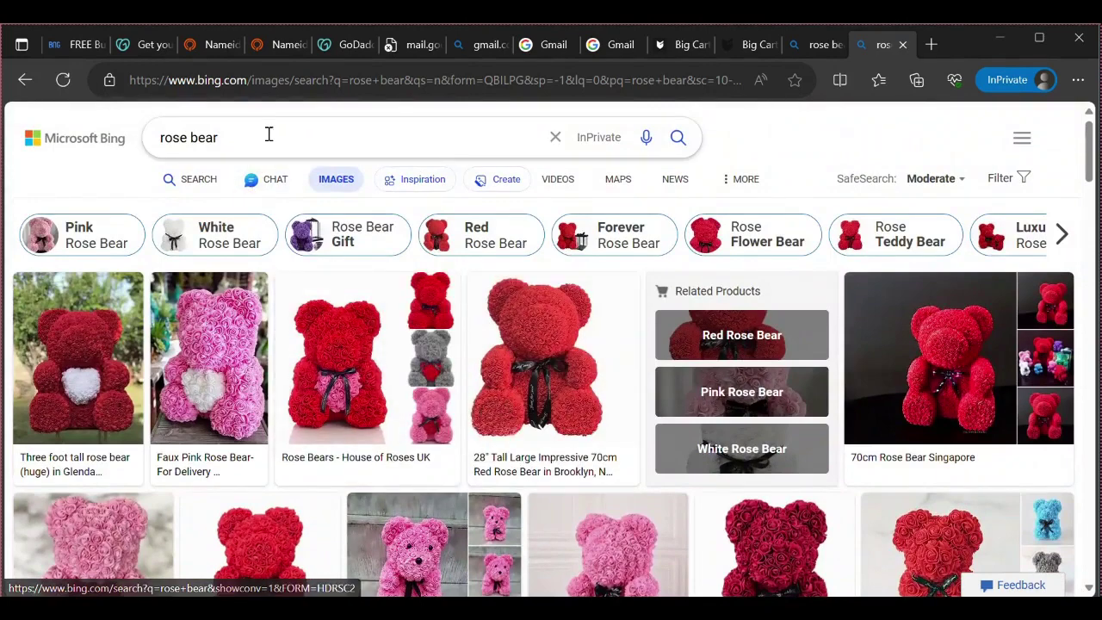
left_click(268, 135)
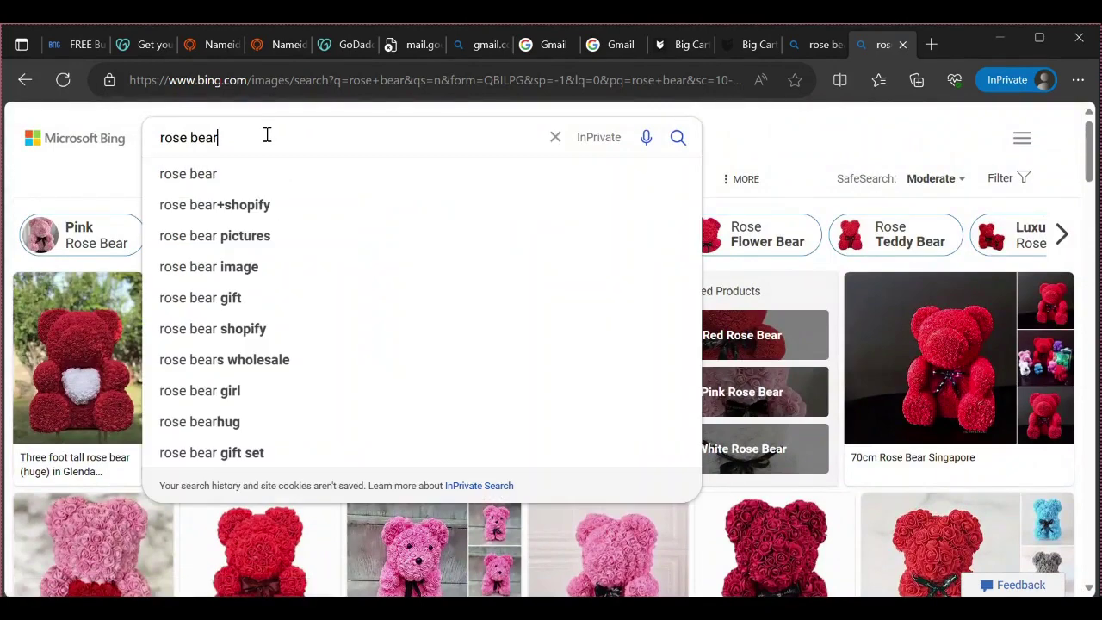
type("images")
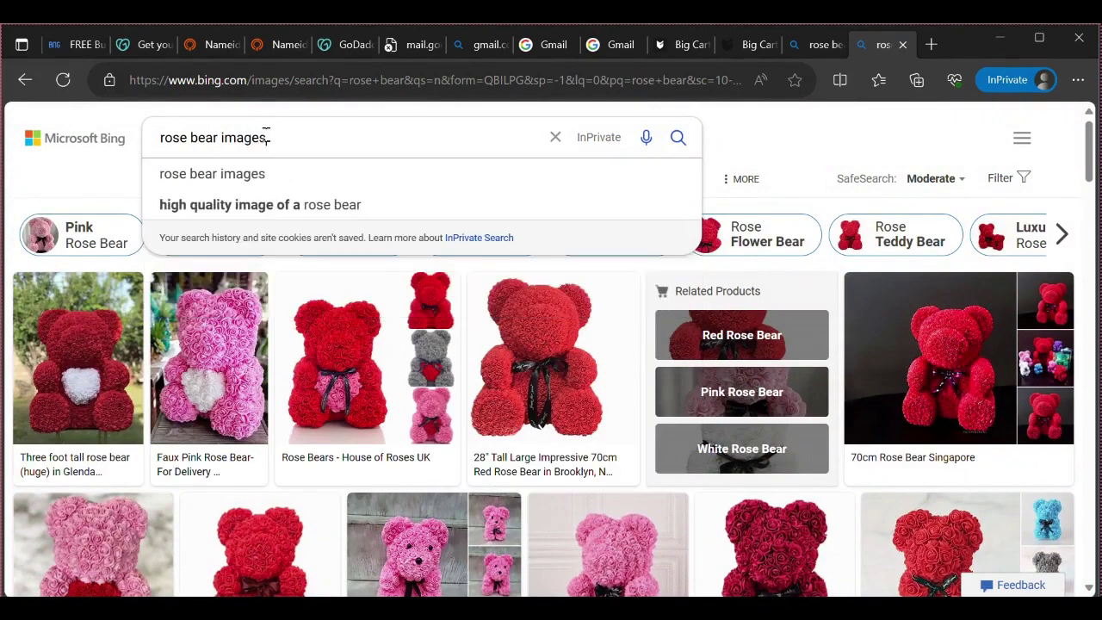
key("Return")
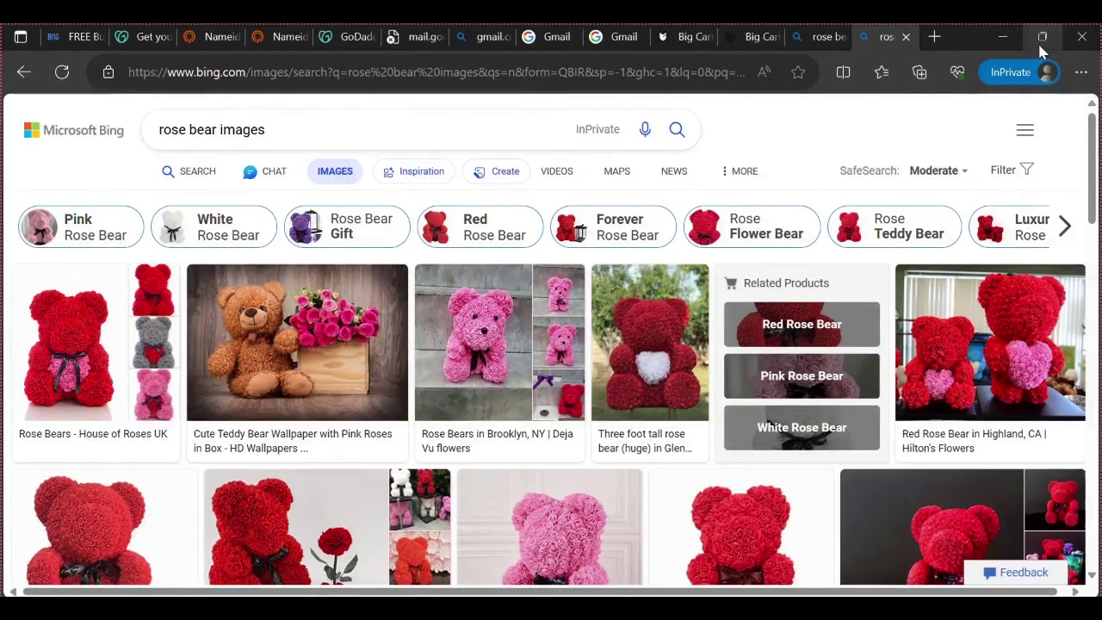
Drag the first rose bear image to the desktop, replacing the existing shortcut, then maximize Edge and return to Big Cartel
left_click(1038, 40)
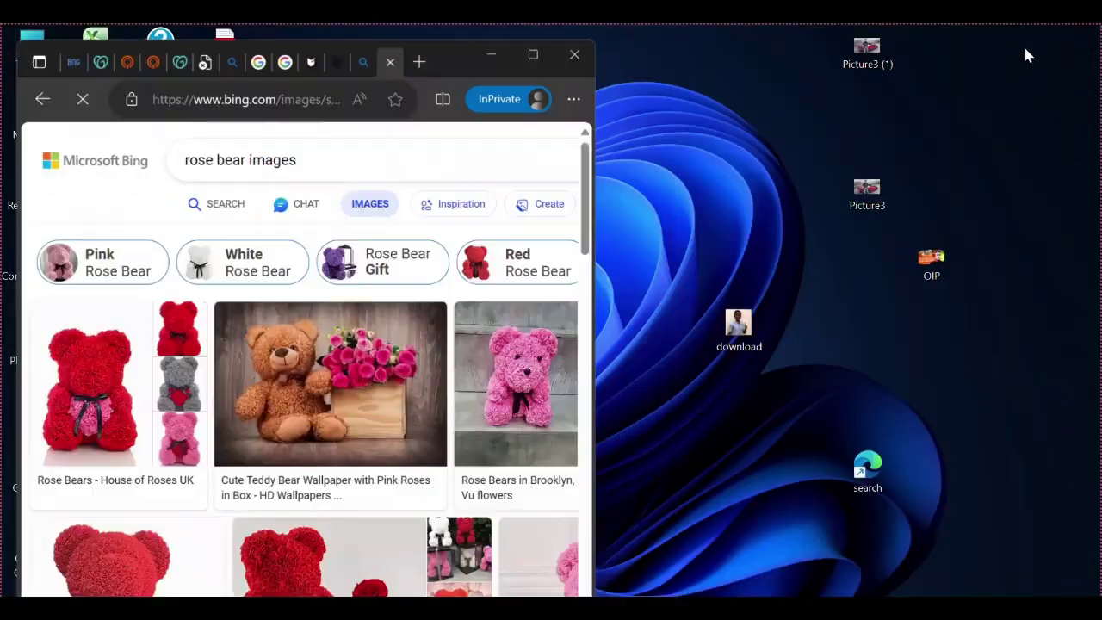
scroll(172, 388, "down", 3)
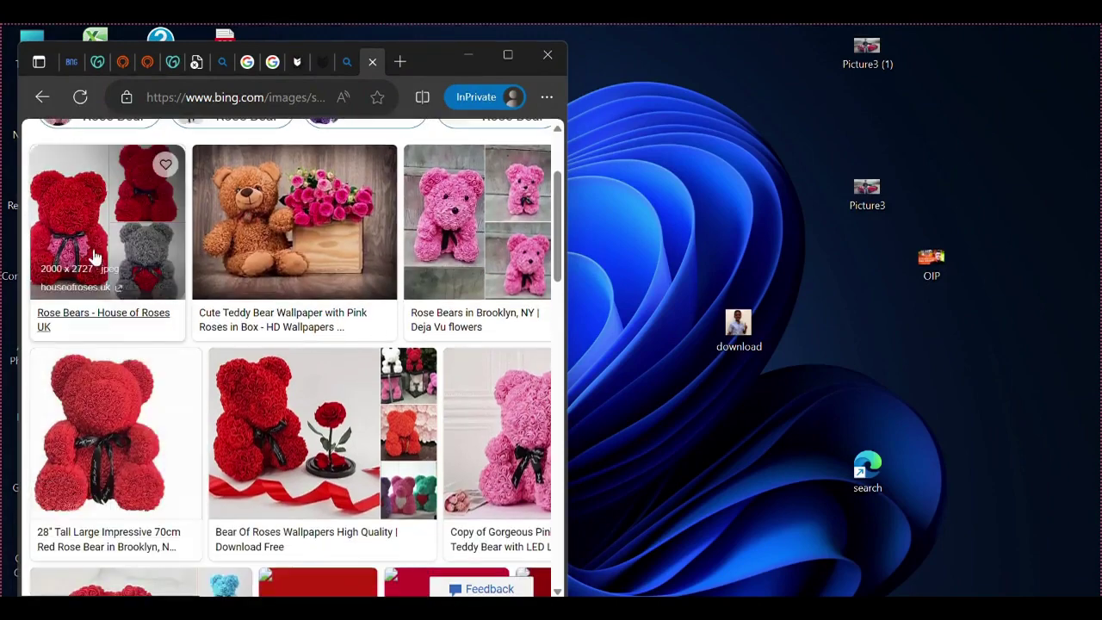
left_click_drag(95, 224, 973, 355)
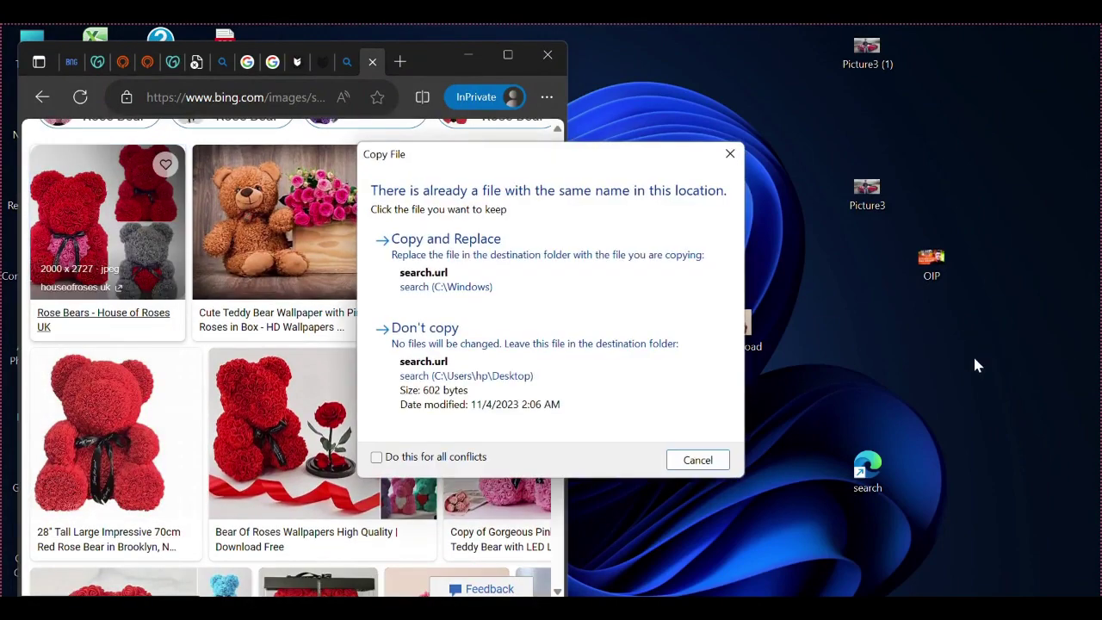
left_click(586, 296)
left_click(738, 435)
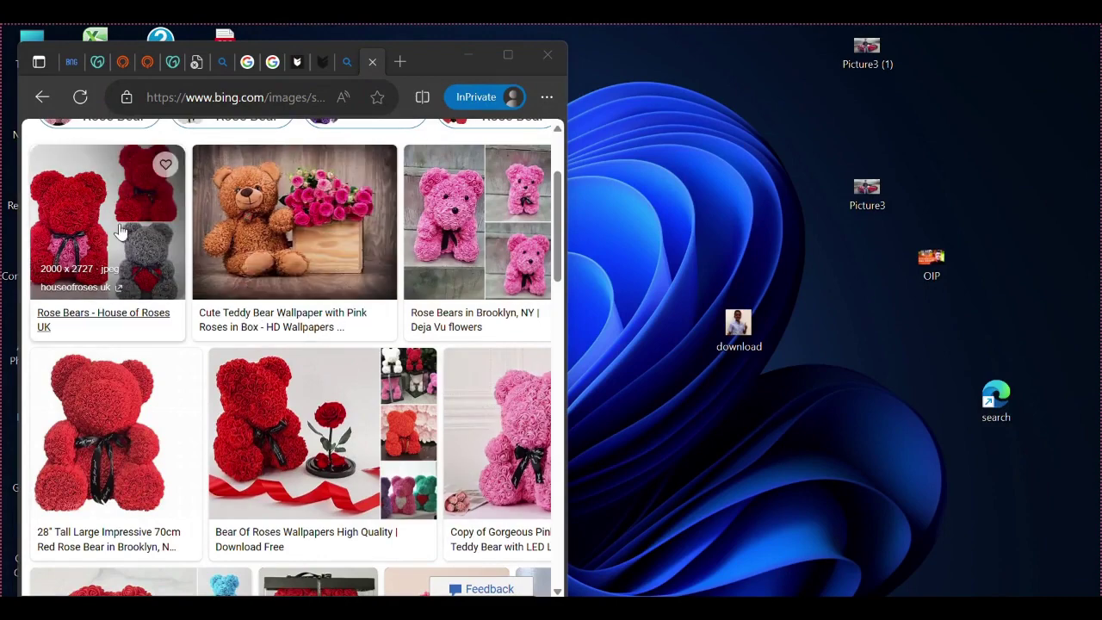
left_click_drag(121, 232, 837, 315)
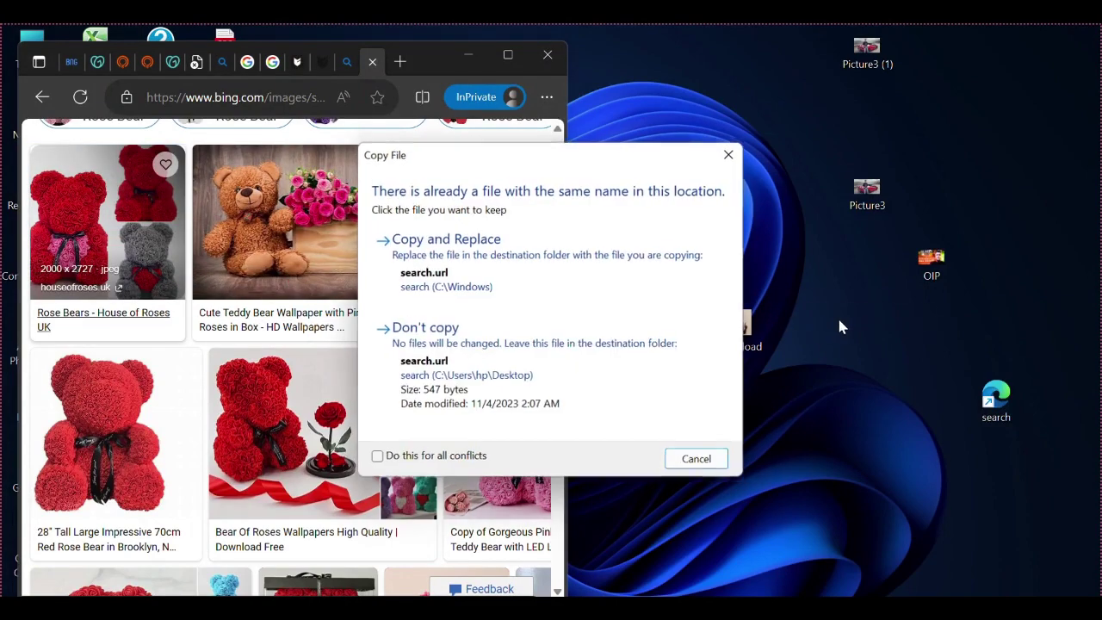
left_click(537, 272)
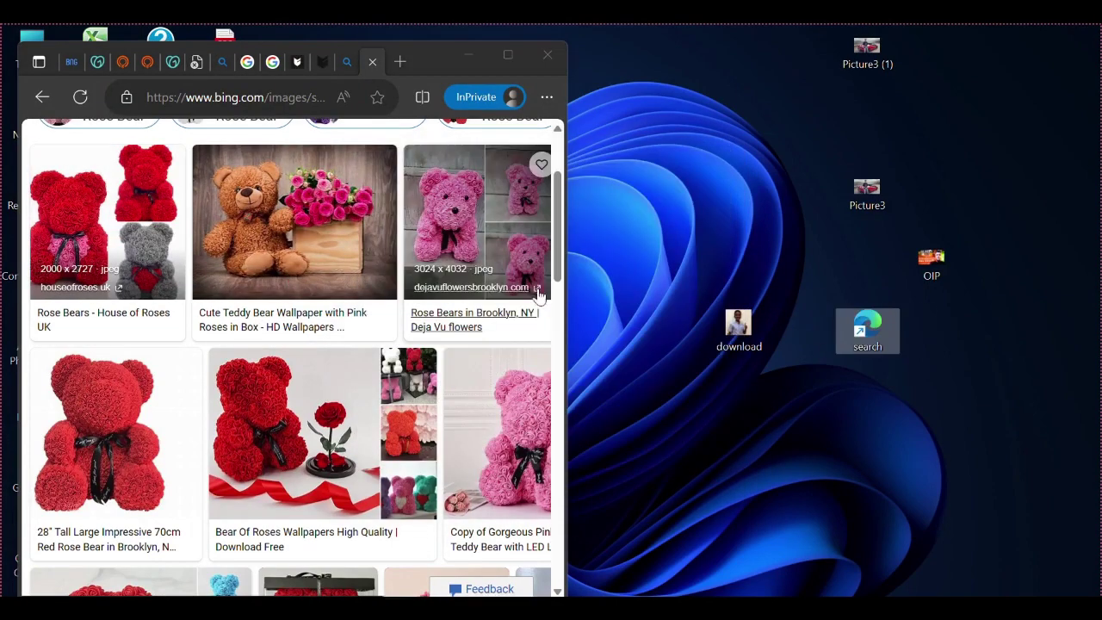
double_click(450, 55)
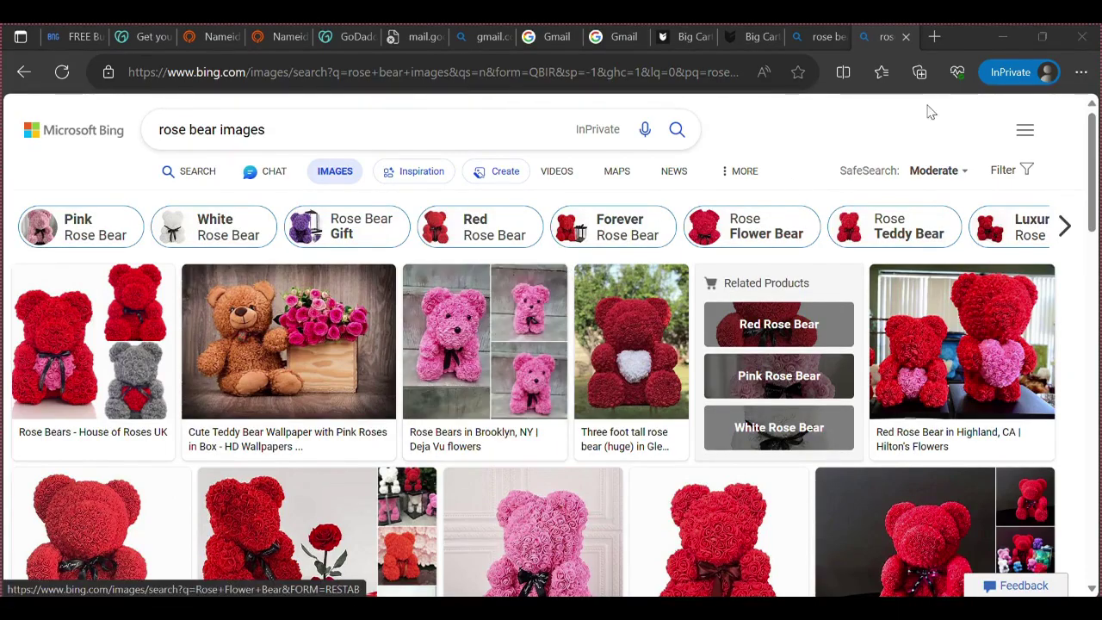
left_click(752, 36)
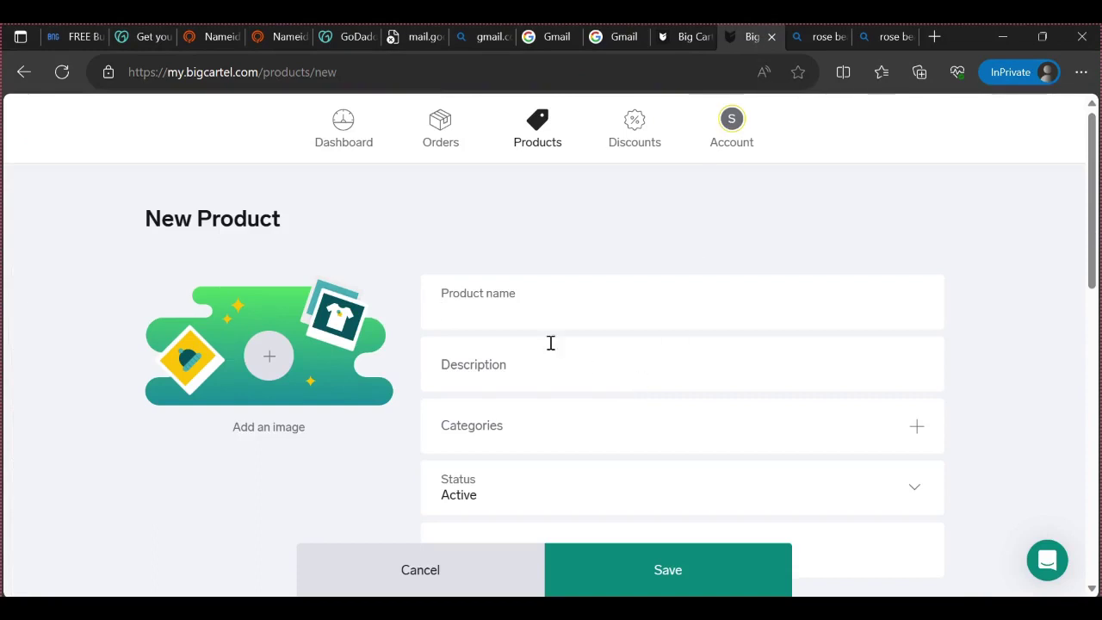
Search Bing for rosebear shopify in a new private tab, try The Rose Bear store result, and go back
left_click(942, 38)
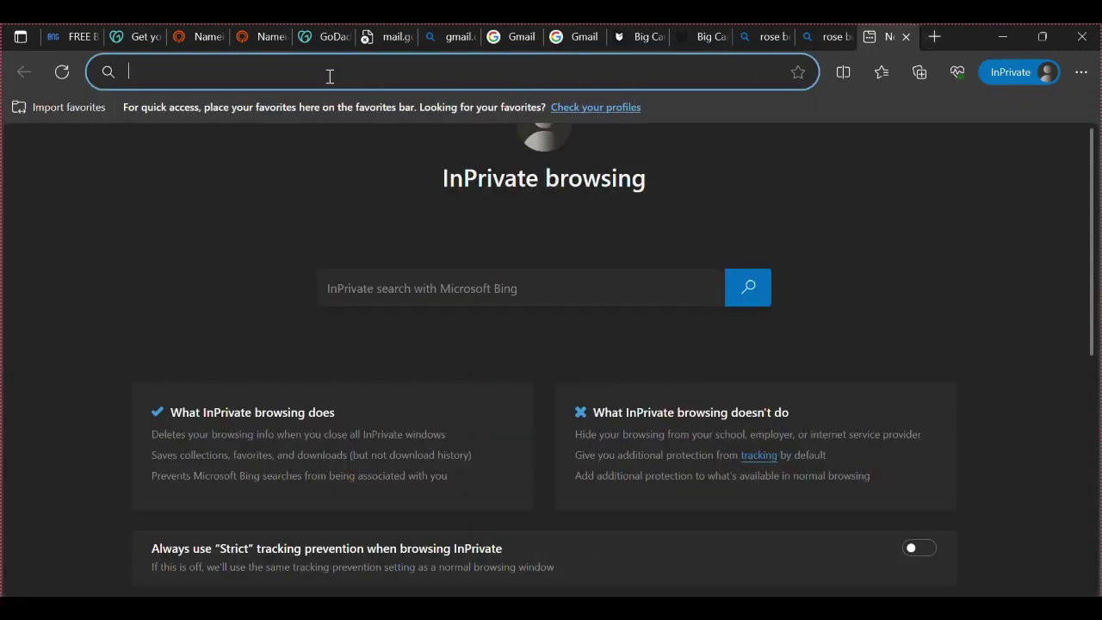
type("rosebear + shopify")
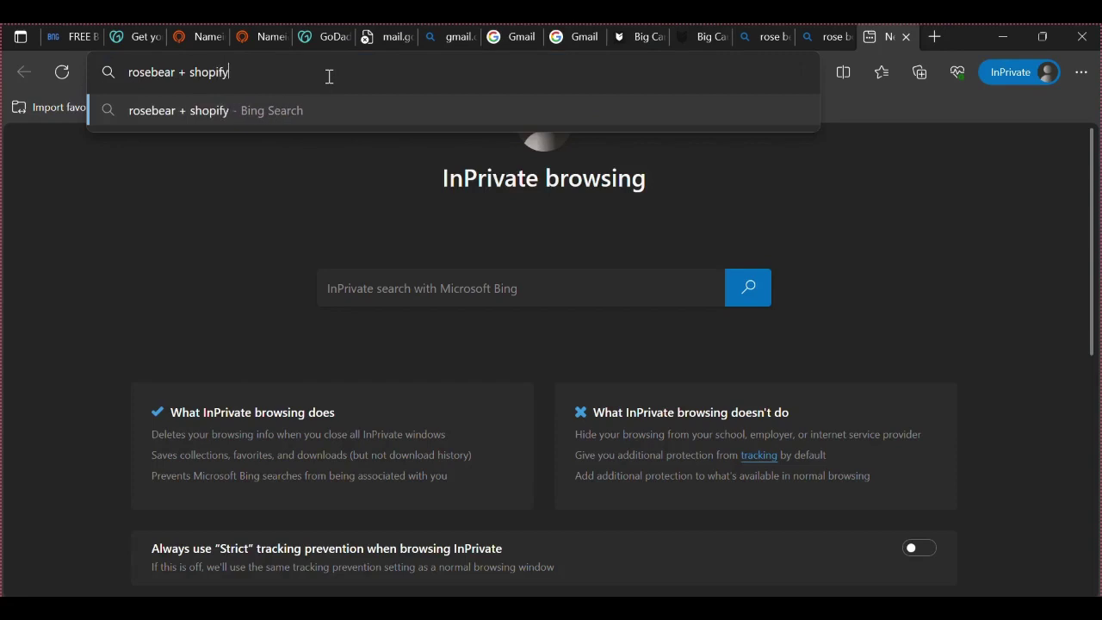
key("Return")
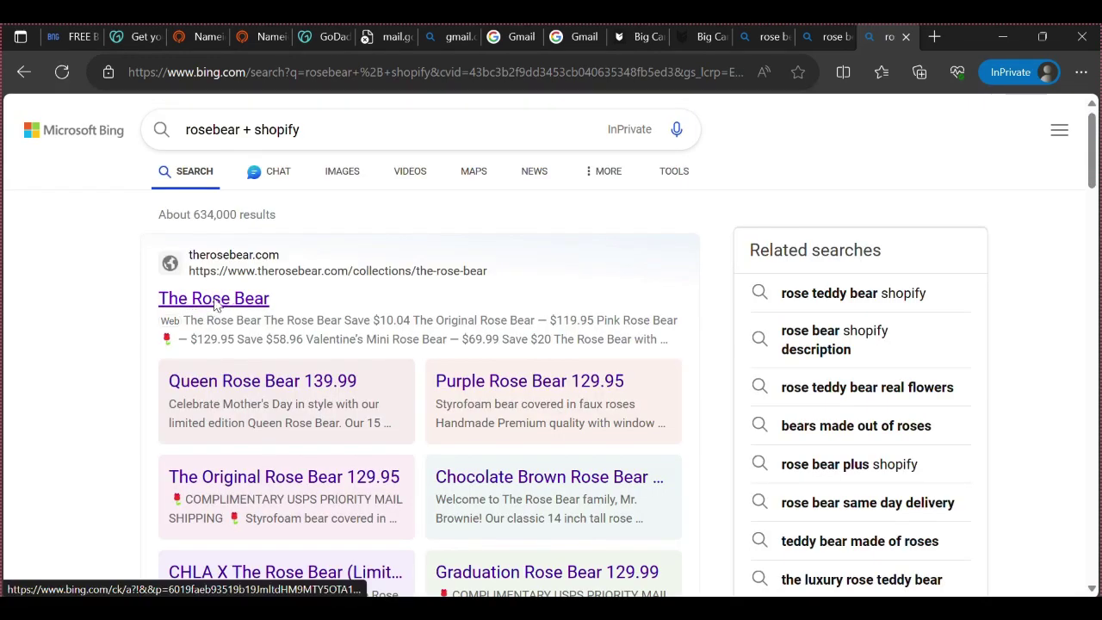
left_click(218, 299)
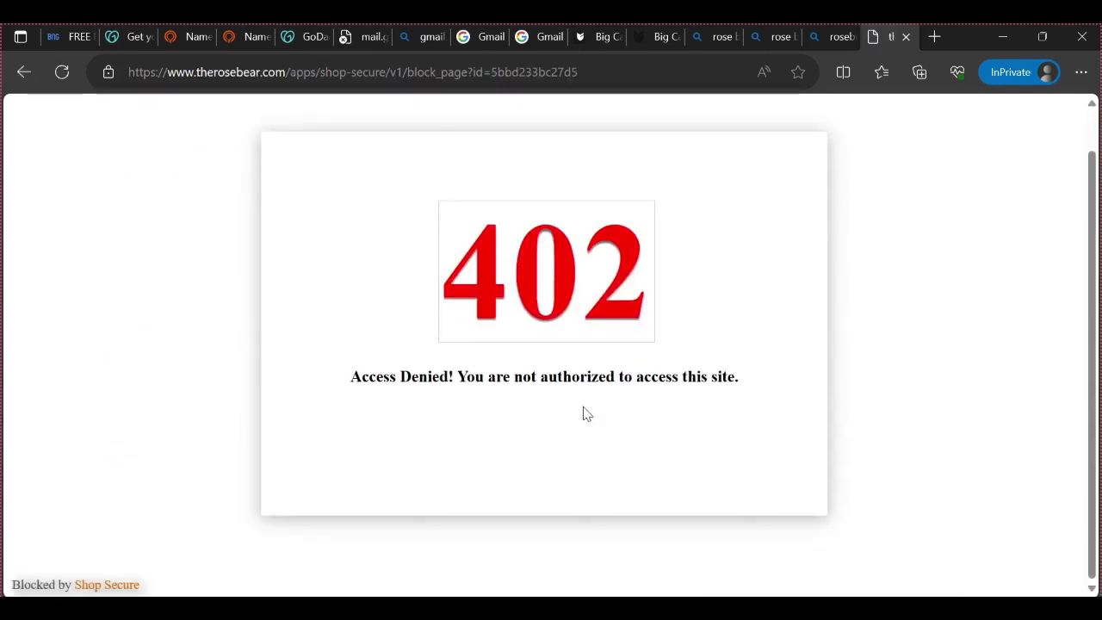
scroll(588, 405, "up", 1)
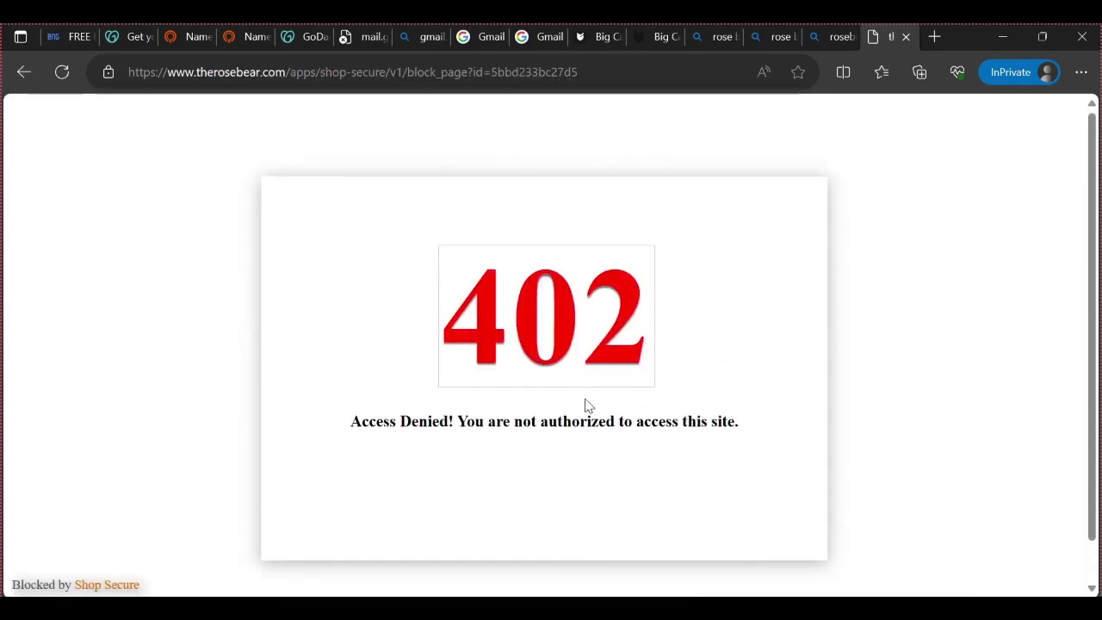
left_click(23, 73)
Try the 'Products – The Rose Bear' result, then return to the Bing results from the blocked page
scroll(332, 385, "down", 3)
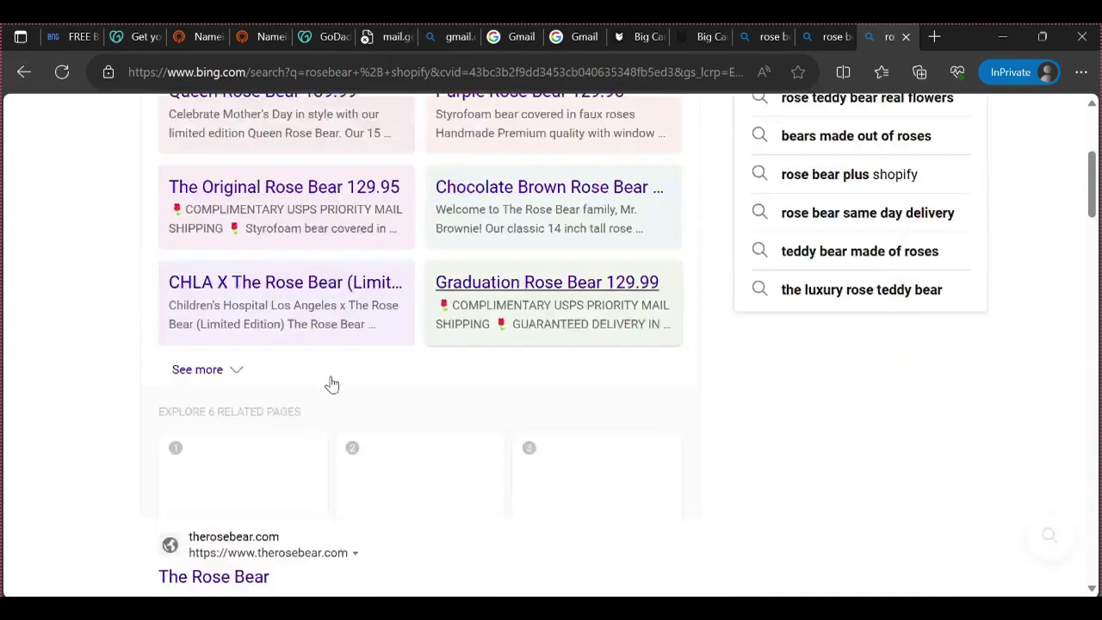
scroll(333, 385, "down", 10)
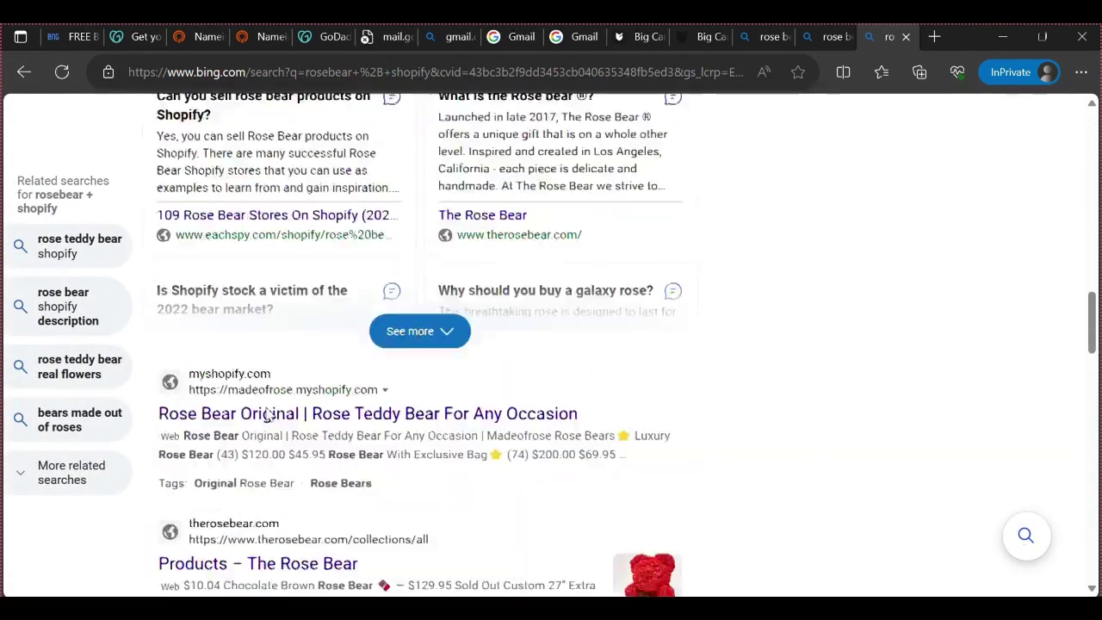
scroll(267, 415, "down", 2)
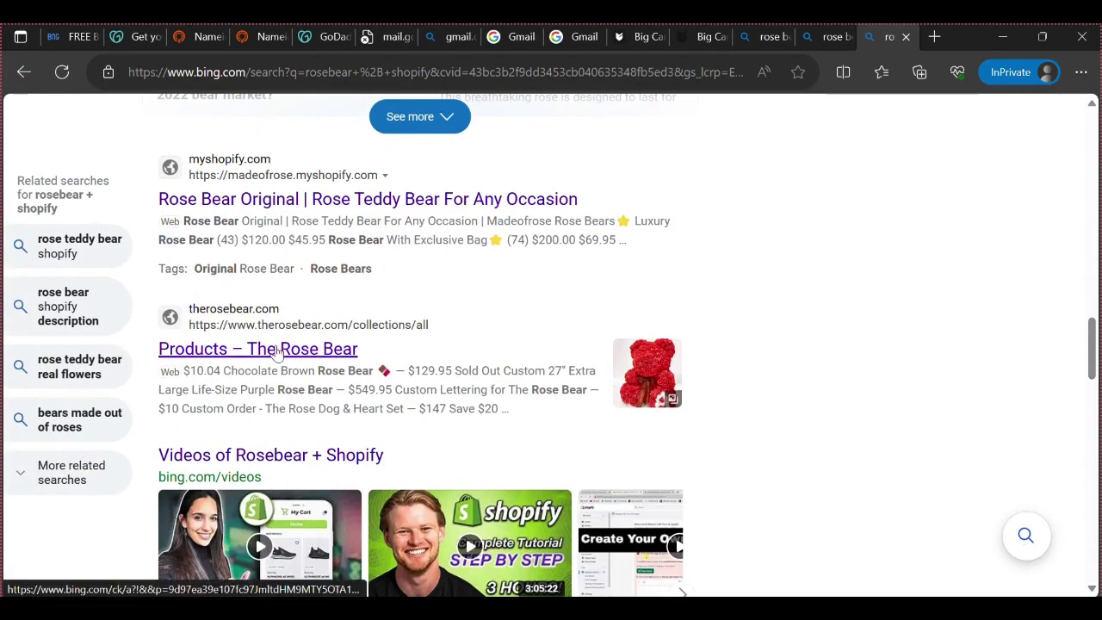
left_click(275, 348)
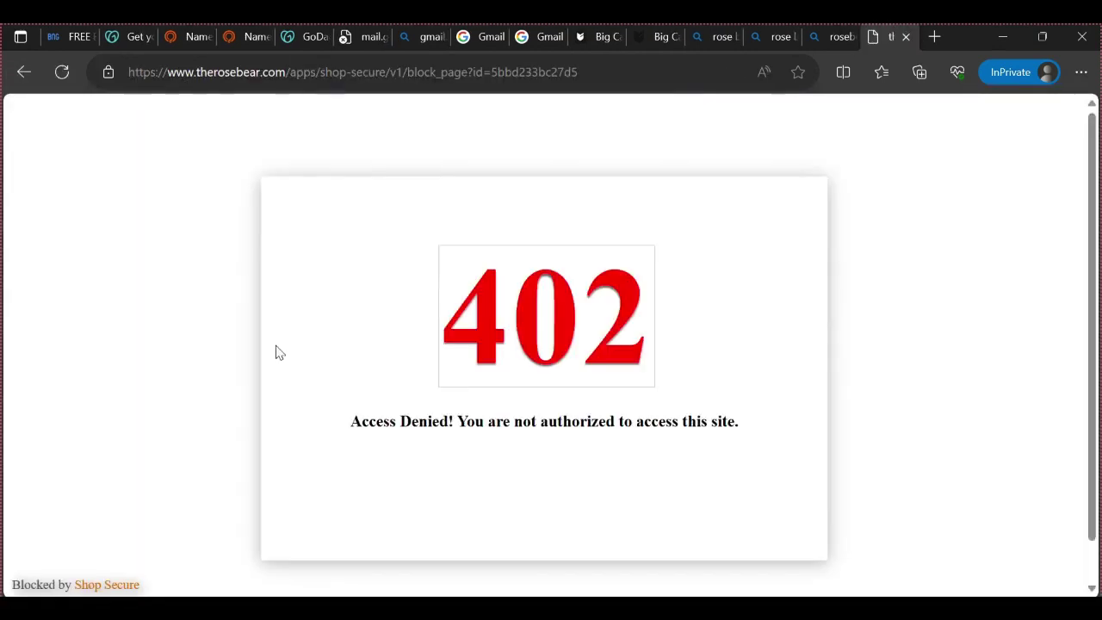
scroll(551, 429, "down", 1)
left_click(23, 72)
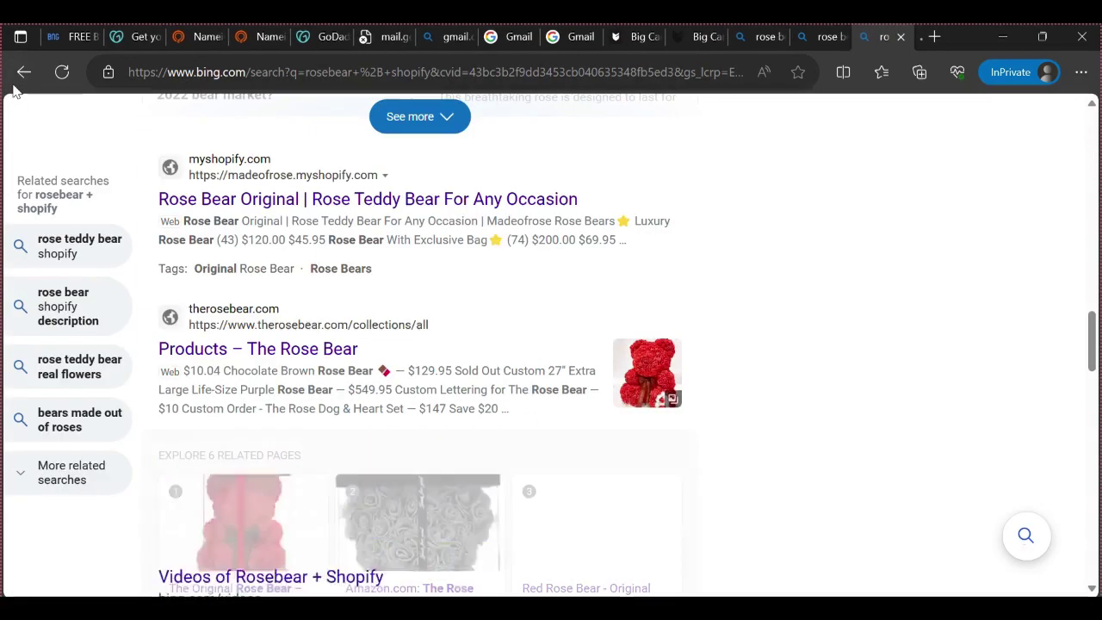
scroll(231, 327, "down", 8)
scroll(232, 347, "down", 3)
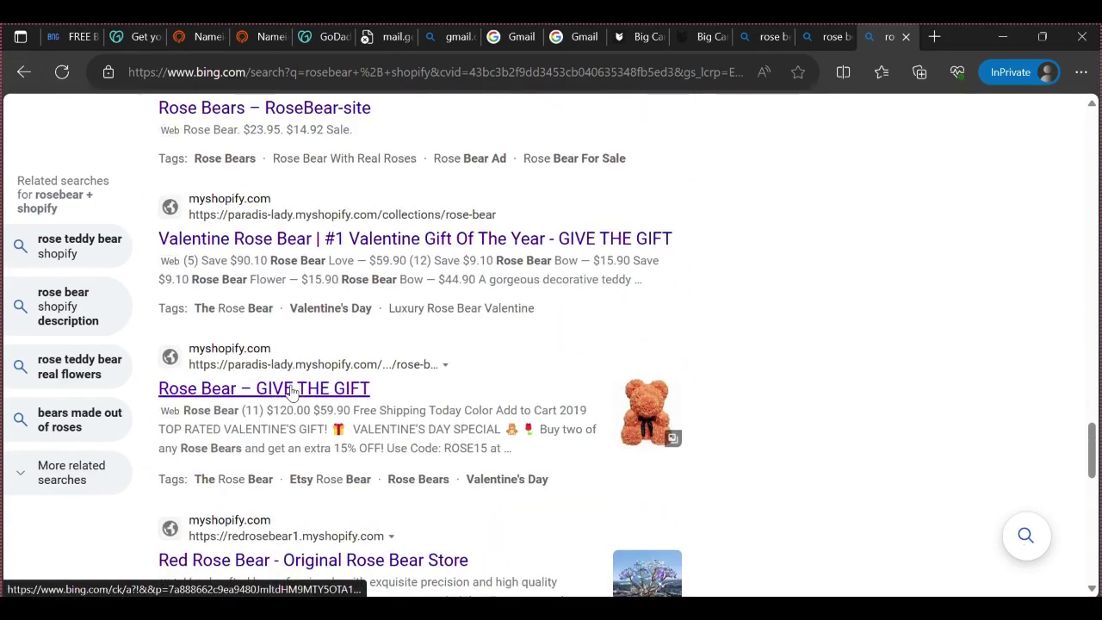
scroll(291, 392, "down", 10)
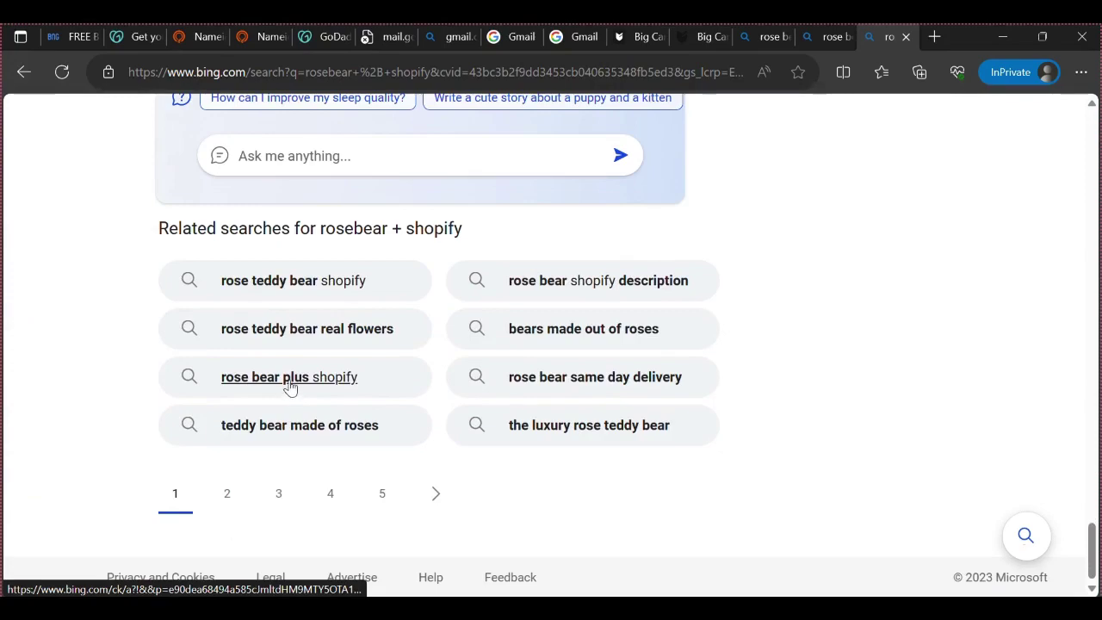
scroll(290, 387, "up", 10)
Try the Pink Rose Bear result, then return to Chrome's 'rose bear' image results with Google Lens closed
left_click(257, 398)
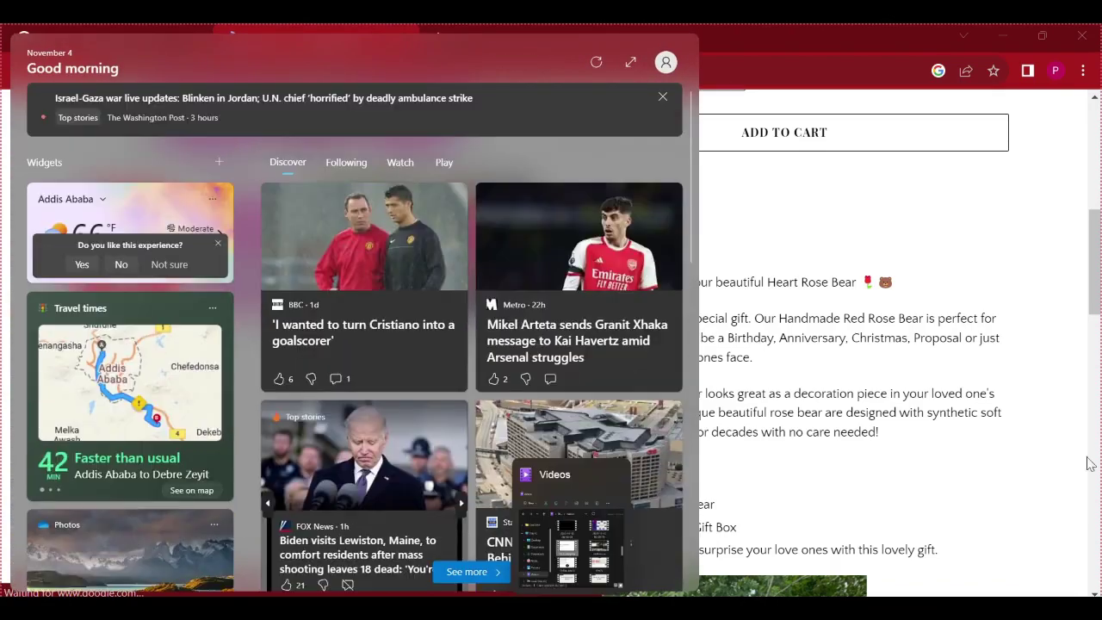
left_click(1085, 345)
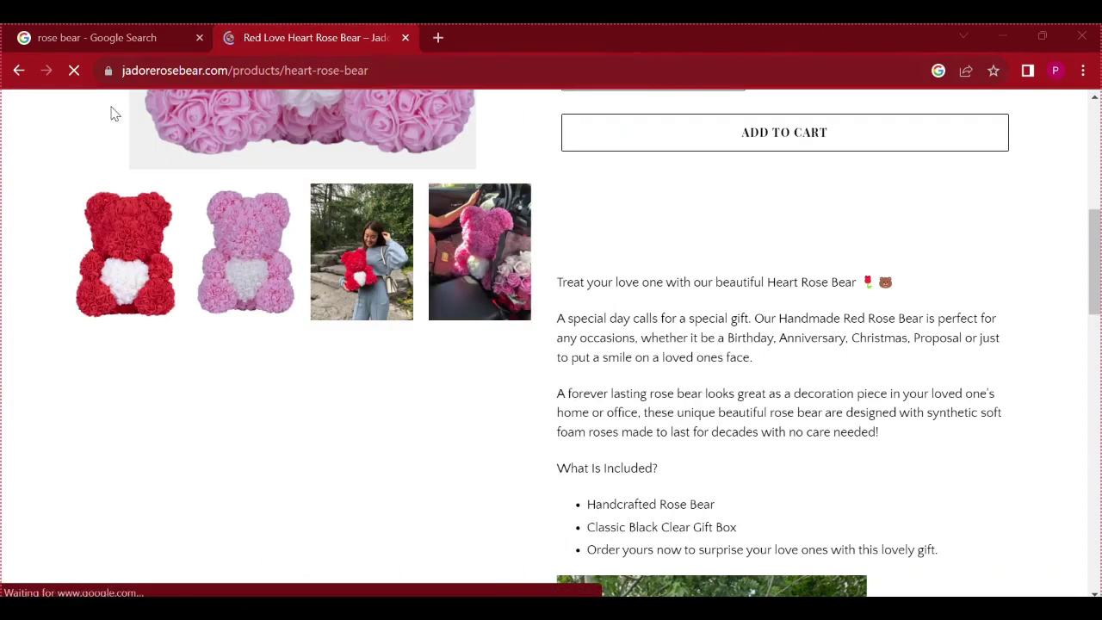
left_click(130, 38)
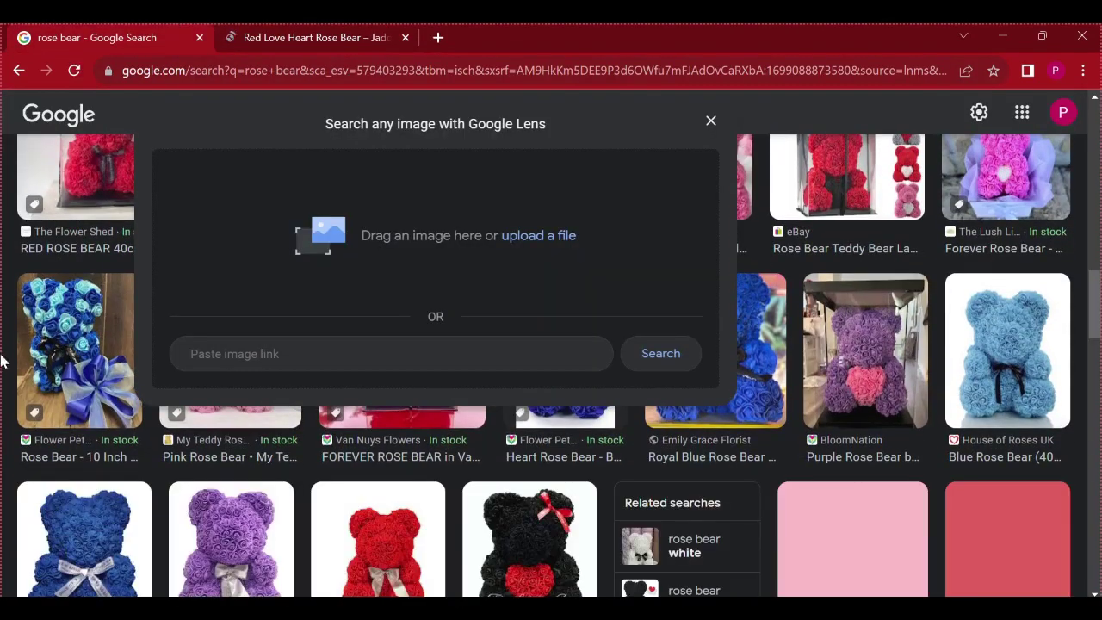
left_click(13, 454)
scroll(237, 375, "down", 10)
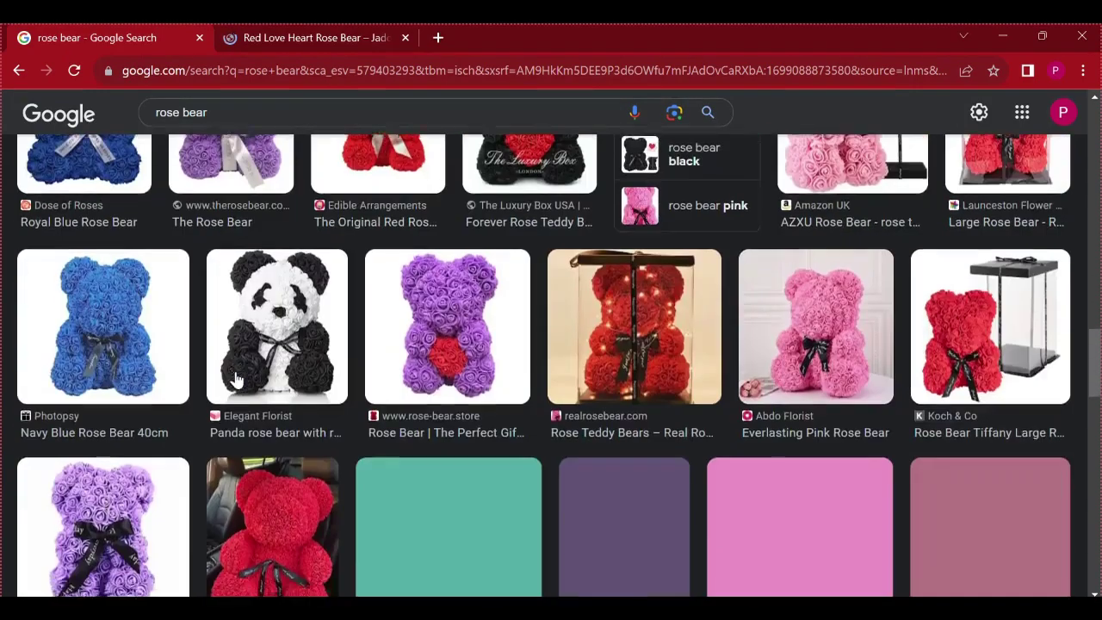
scroll(234, 341, "up", 15)
Switch to all web results for rose bear and open The Rose Bear's Red Love Heart product page
scroll(191, 357, "up", 5)
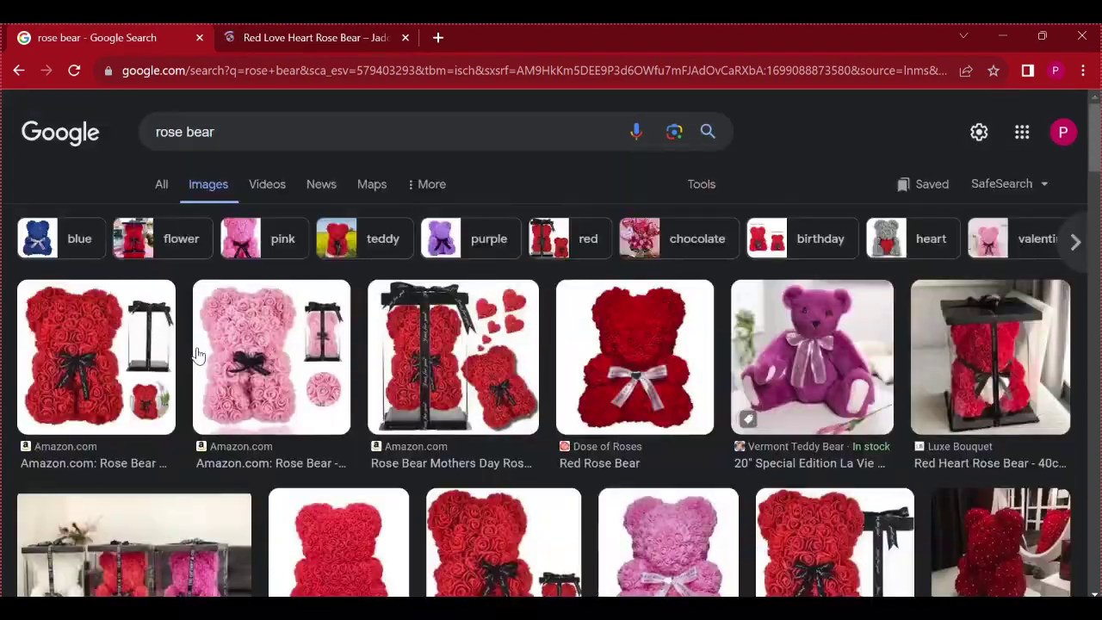
left_click(164, 192)
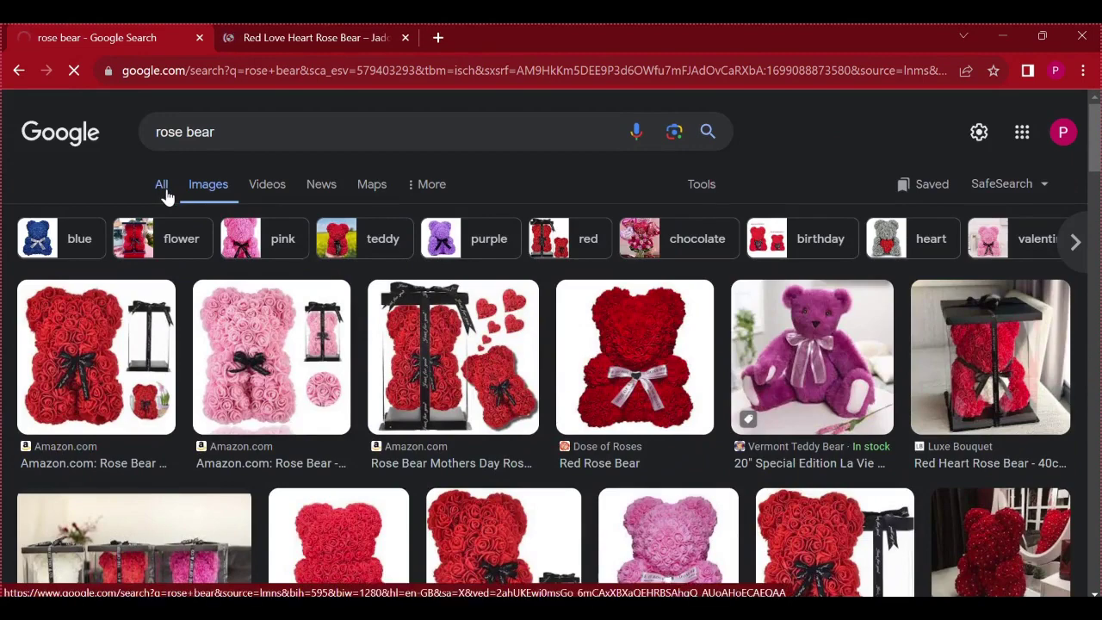
scroll(173, 374, "down", 8)
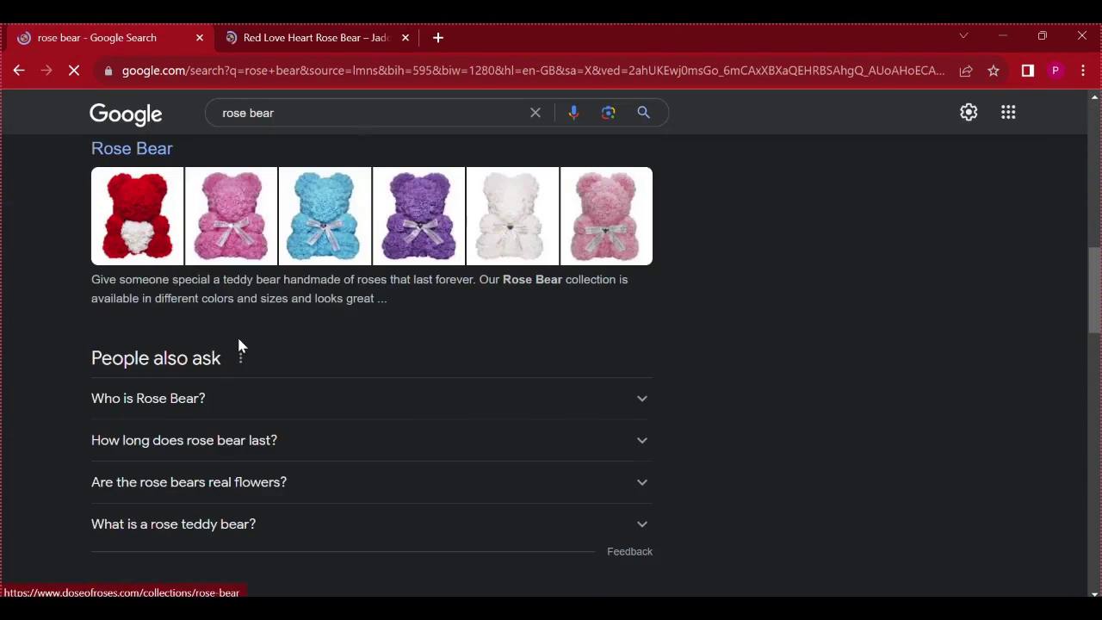
scroll(173, 405, "down", 5)
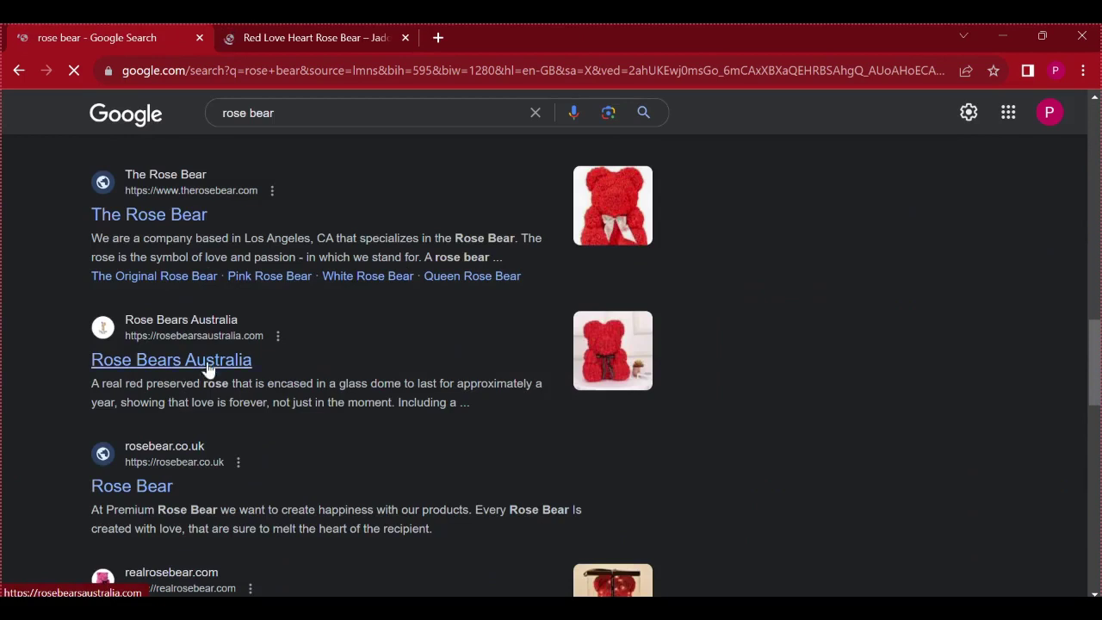
left_click(171, 215)
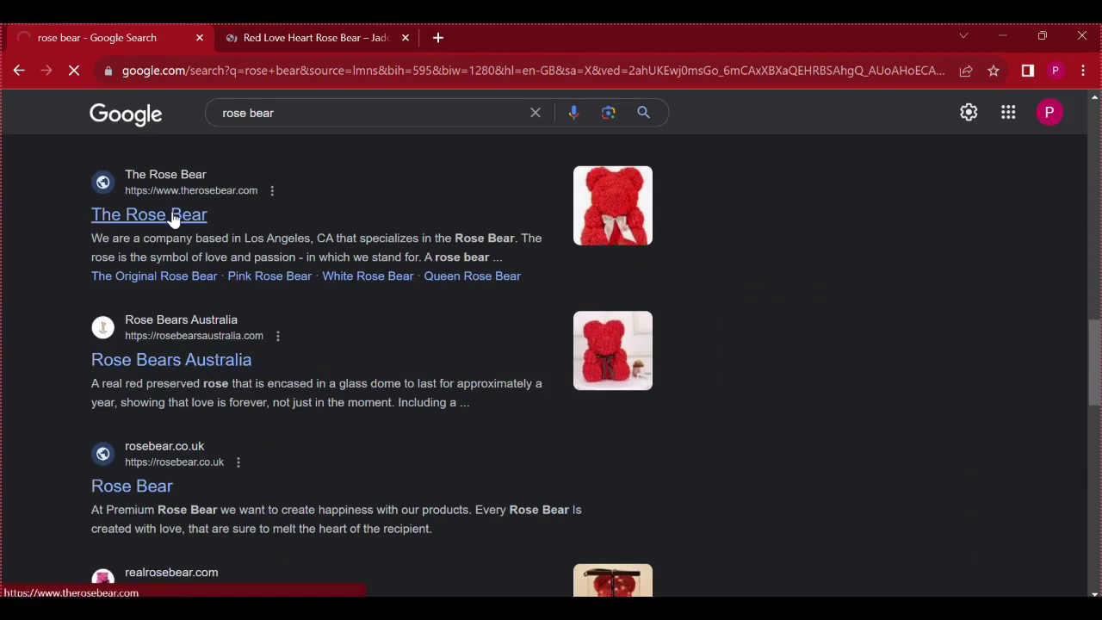
left_click(288, 38)
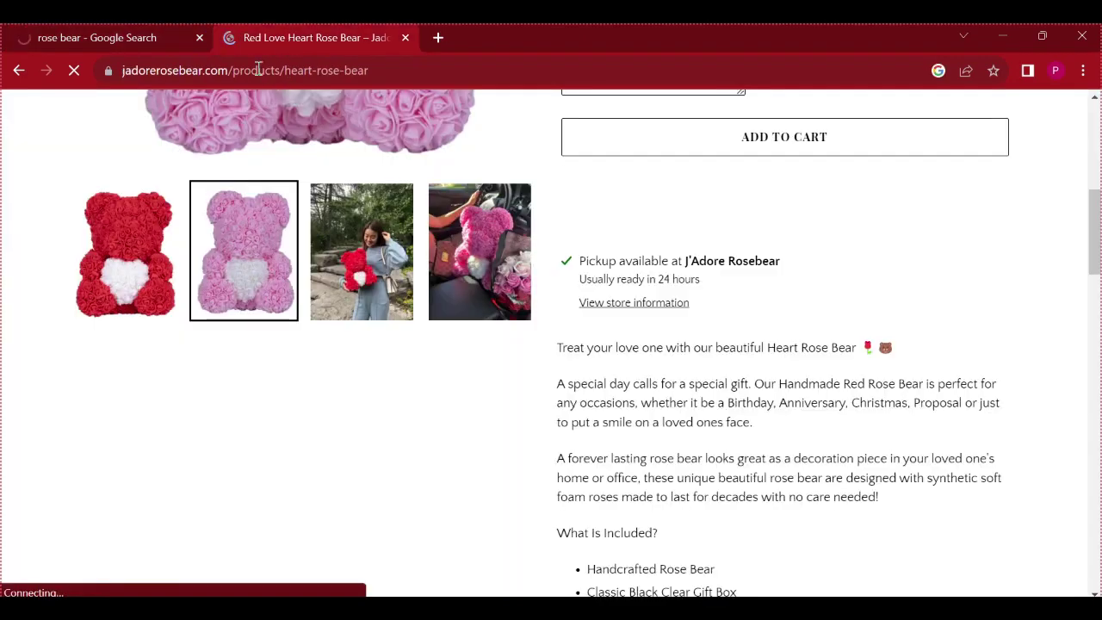
Copy the title 'Red Love Heart Rose Bear' and switch to the Bing results window
scroll(551, 370, "down", 4)
scroll(557, 360, "up", 9)
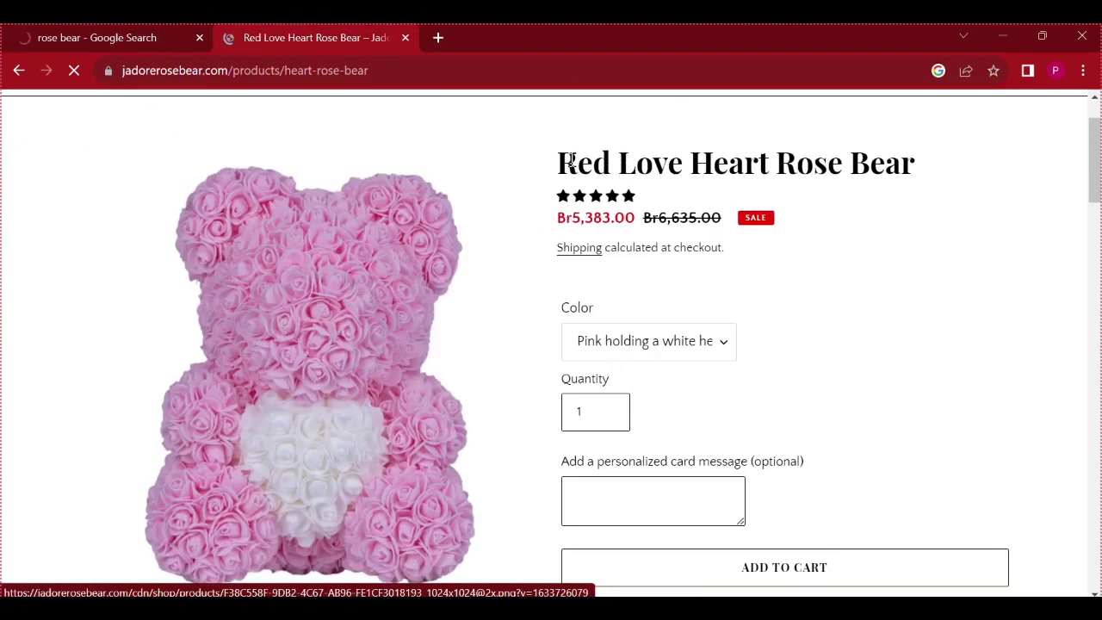
left_click_drag(559, 161, 921, 161)
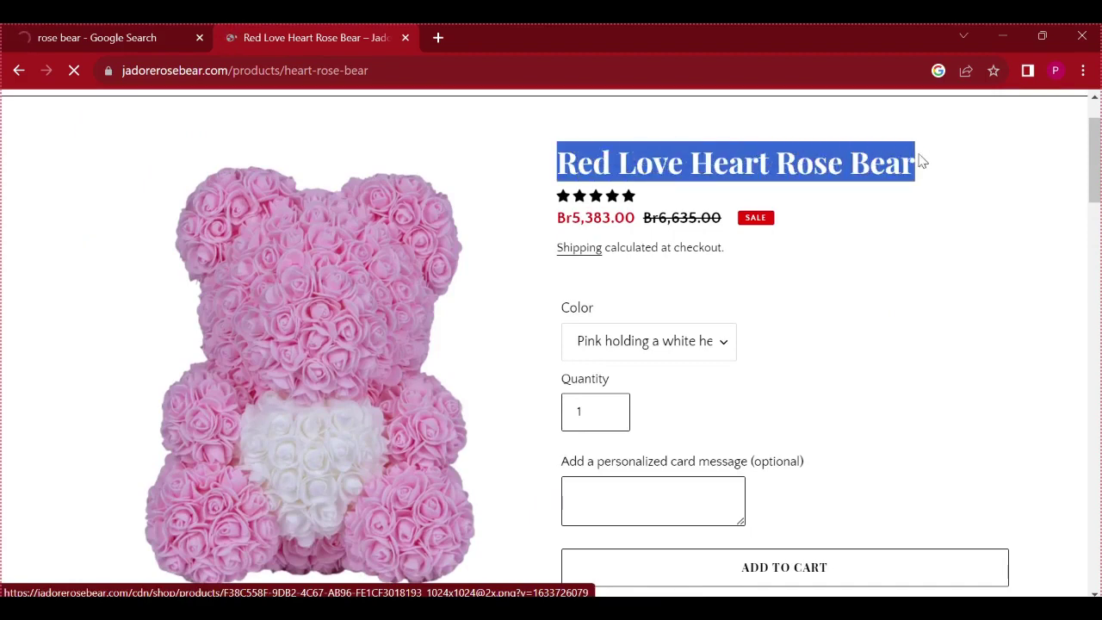
right_click(733, 162)
left_click(771, 179)
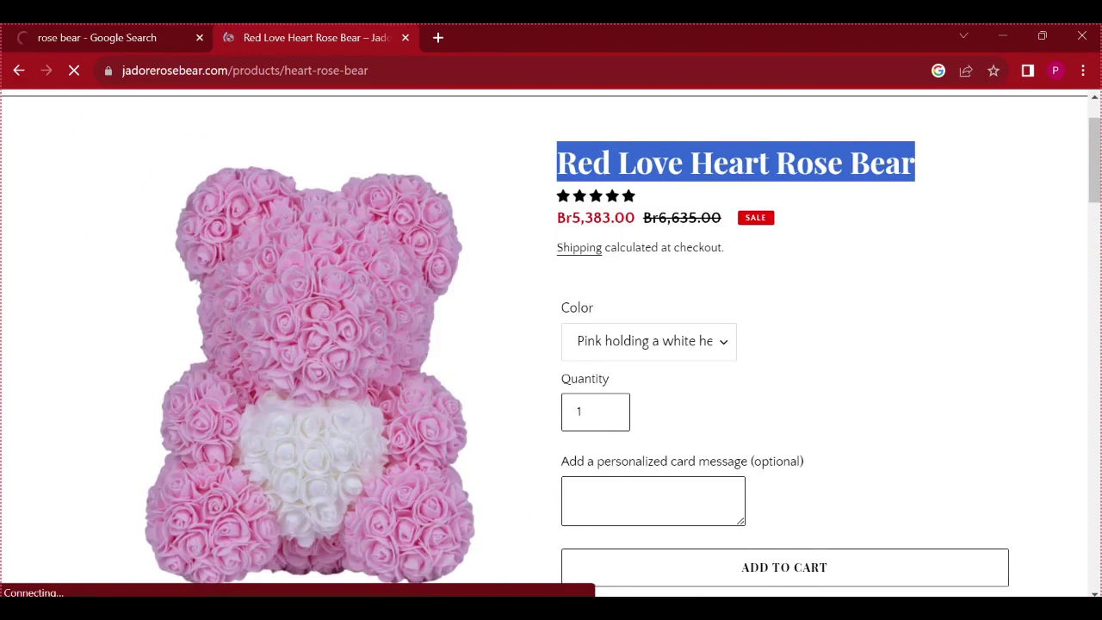
left_click(761, 615)
left_click(852, 538)
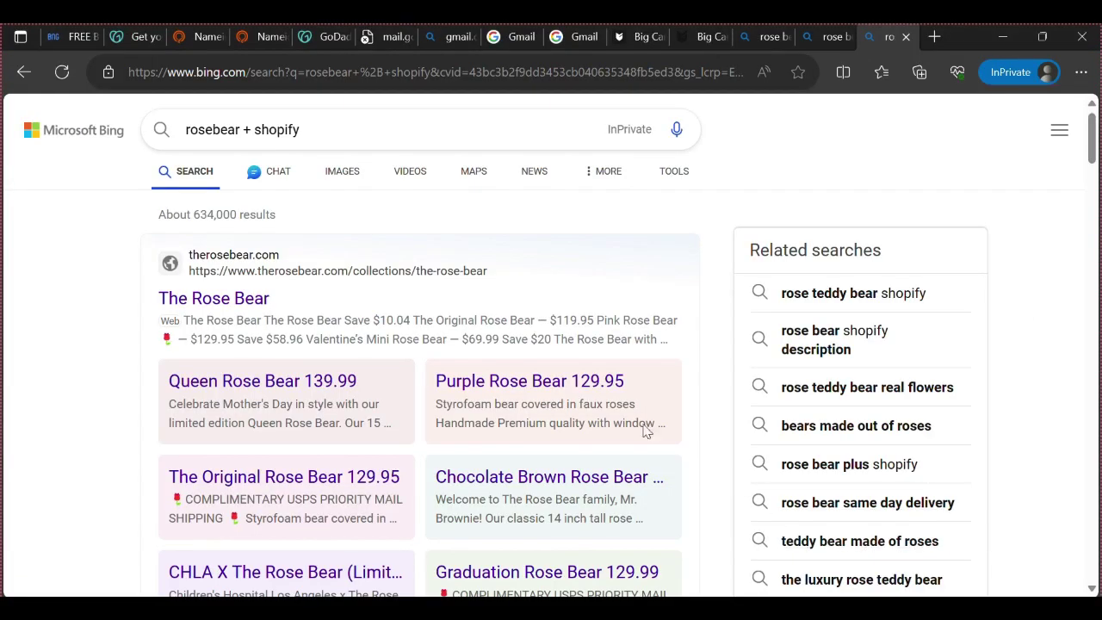
Paste 'Red Love Heart Rose Bear' as the Big Cartel product name
left_click(714, 41)
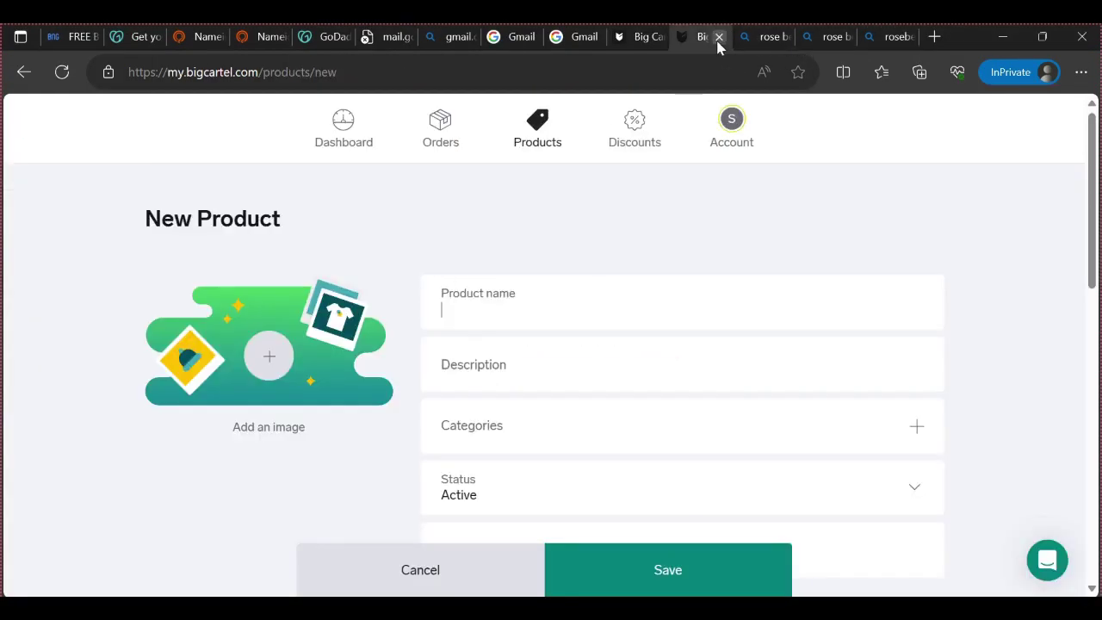
left_click(573, 303)
key("ctrl+v")
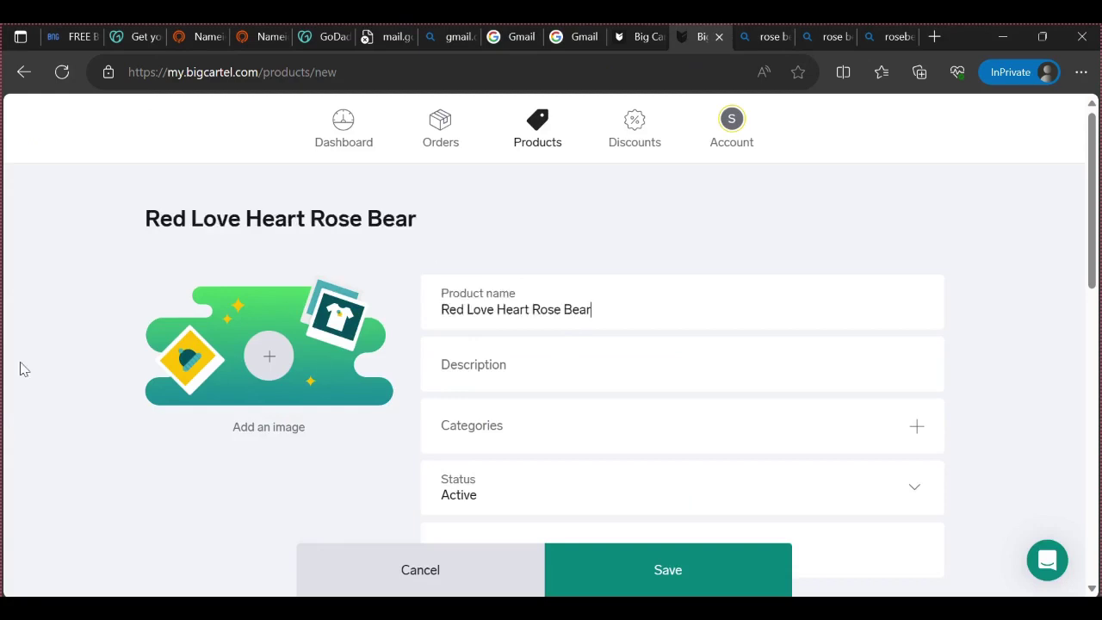
Copy the full product description text from the rose bear product page
left_click(509, 364)
mouse_move(799, 613)
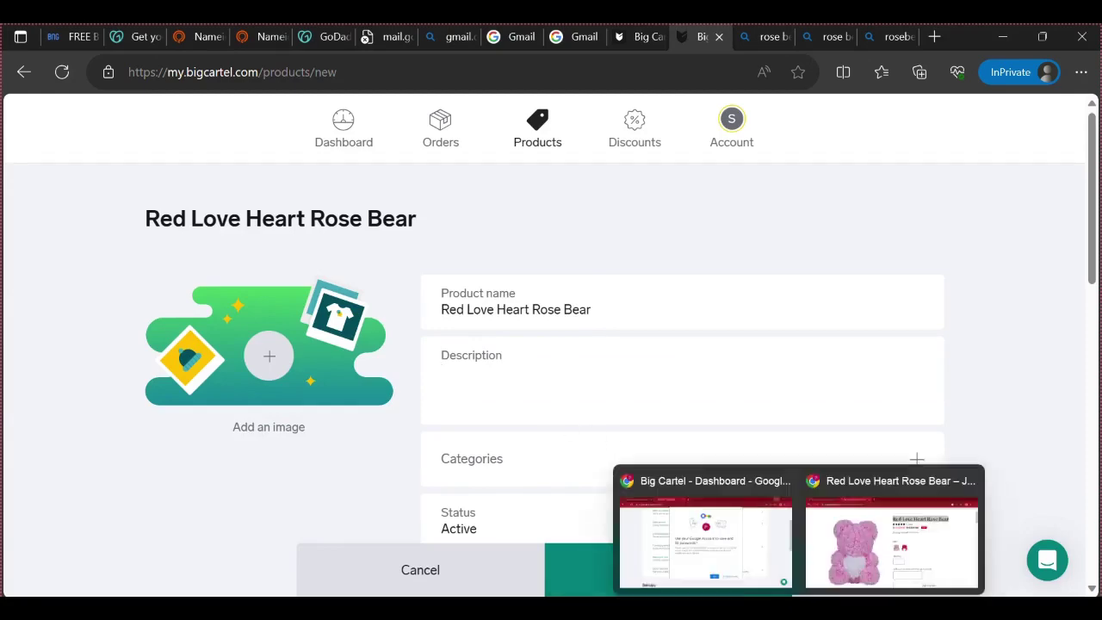
left_click(891, 533)
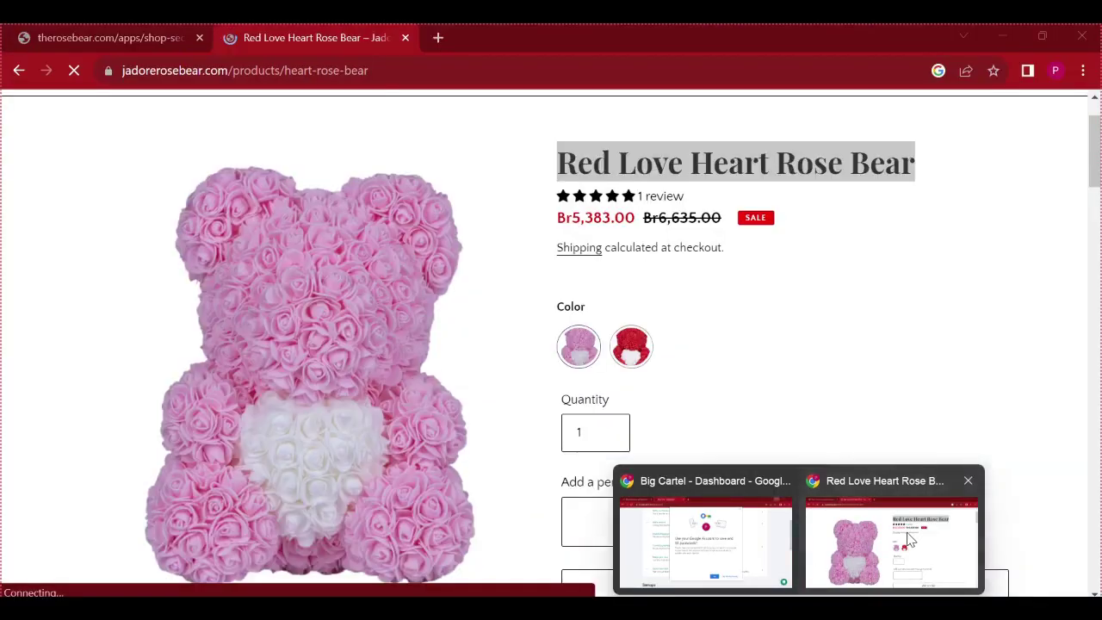
left_click(755, 368)
scroll(755, 371, "down", 4)
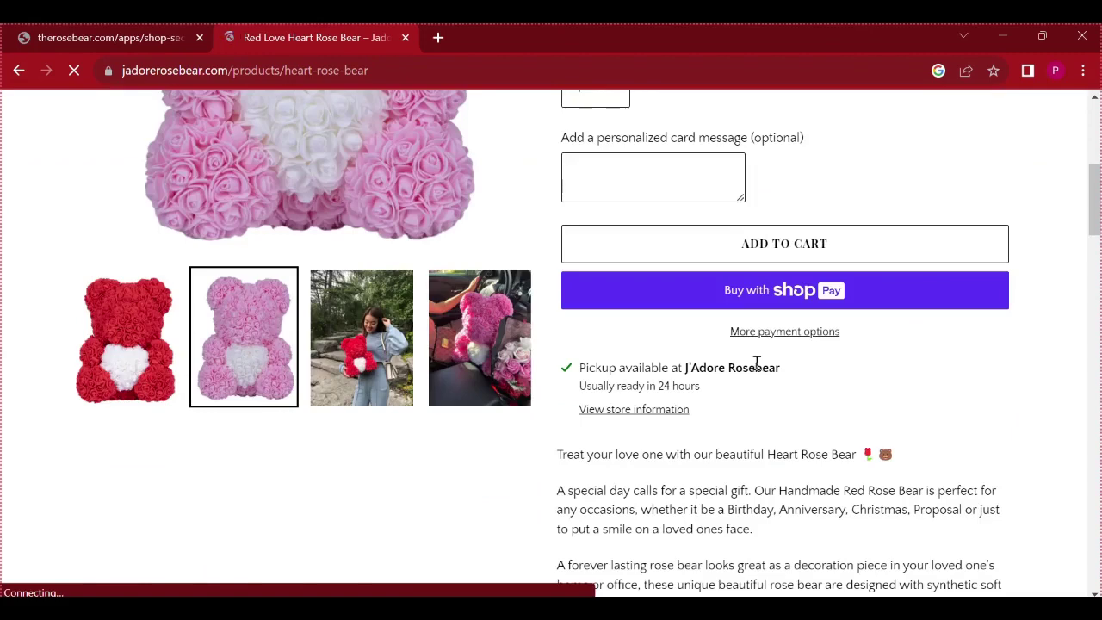
scroll(756, 366, "down", 3)
left_click_drag(556, 196, 947, 463)
scroll(883, 406, "down", 4)
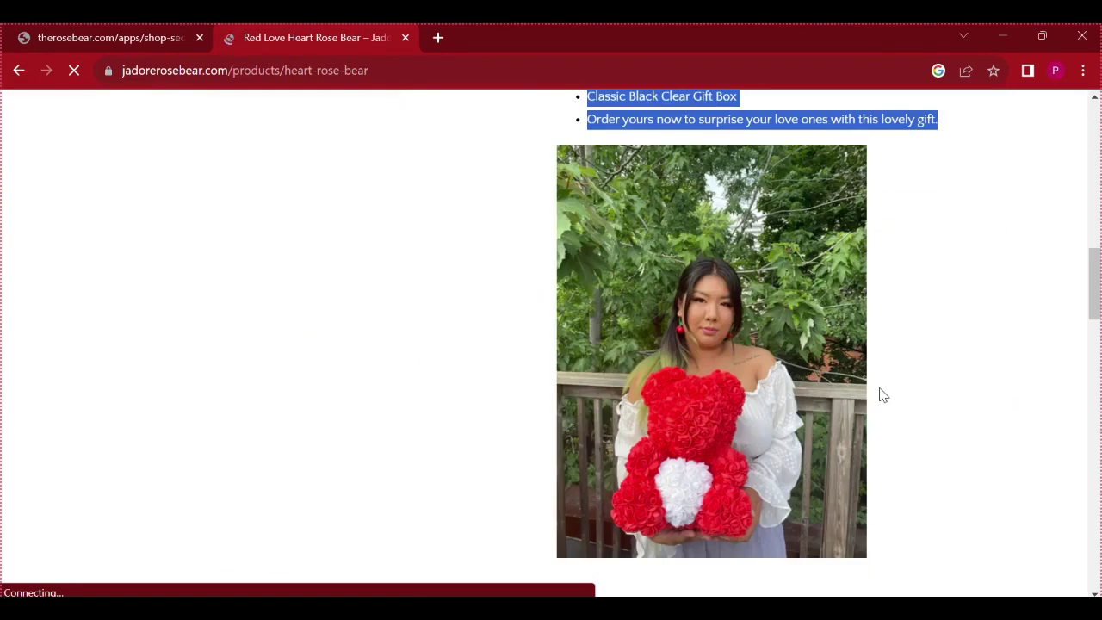
scroll(880, 398, "up", 6)
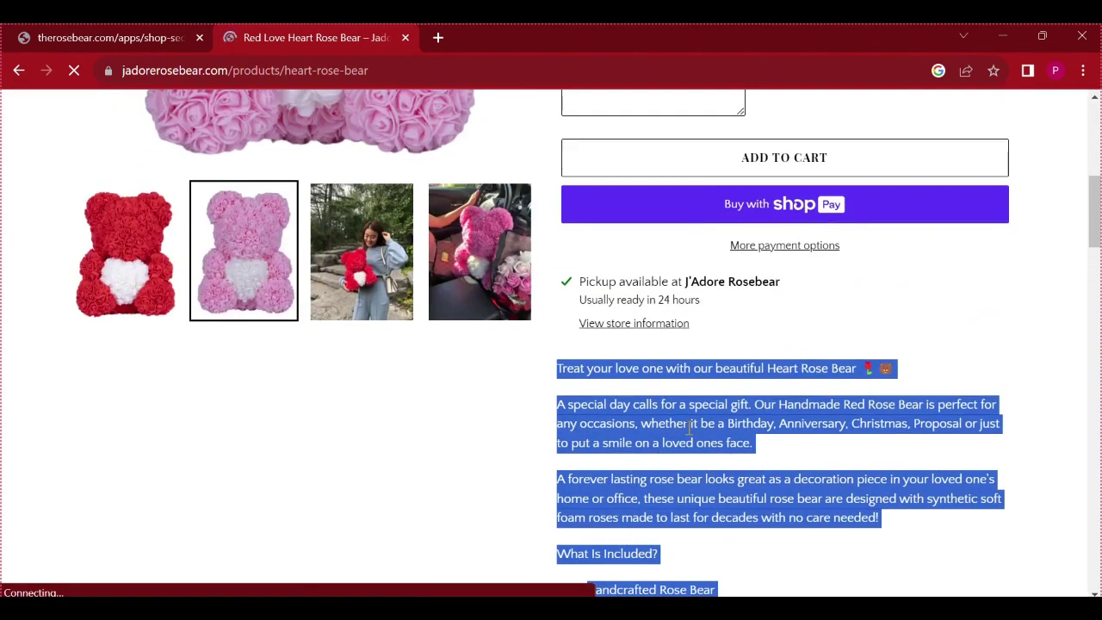
right_click(689, 428)
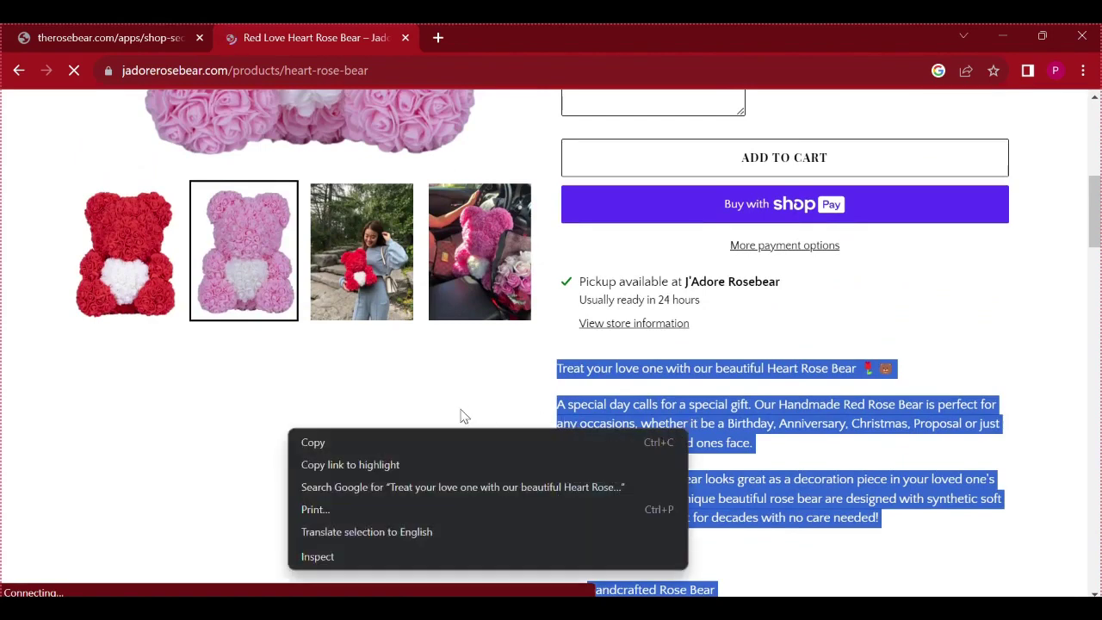
left_click(312, 443)
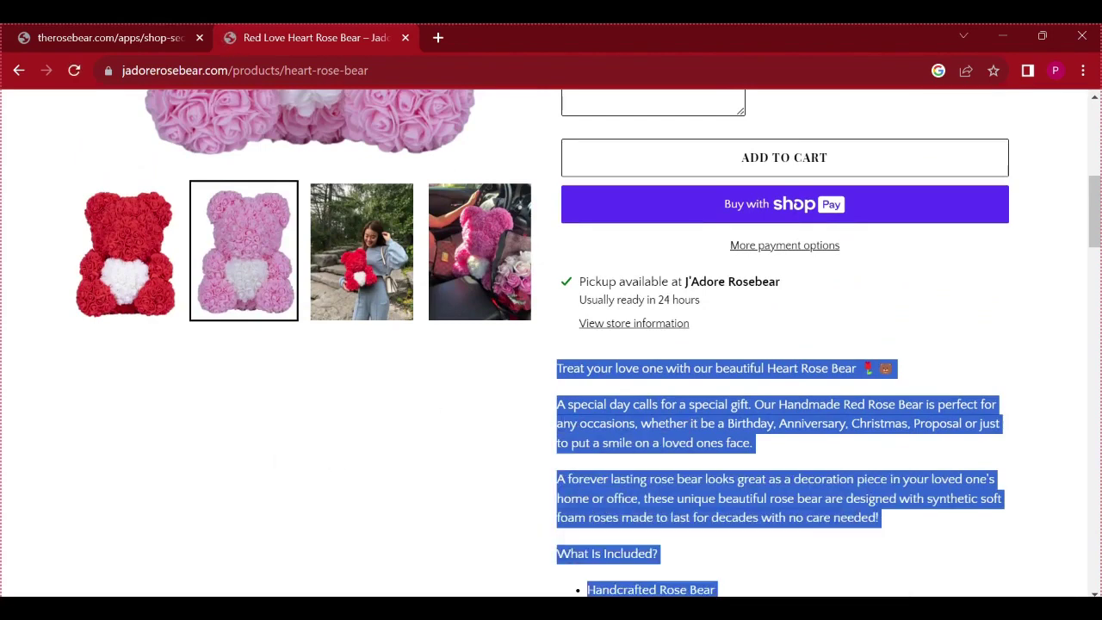
Paste the rose bear description into the Big Cartel Description field
mouse_move(835, 571)
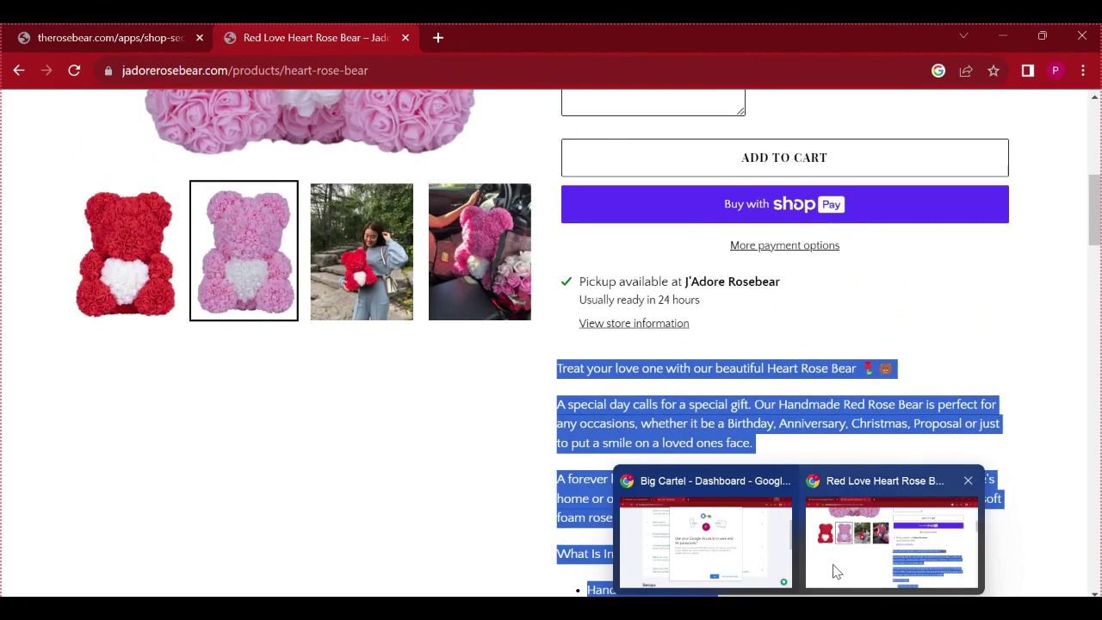
left_click(861, 538)
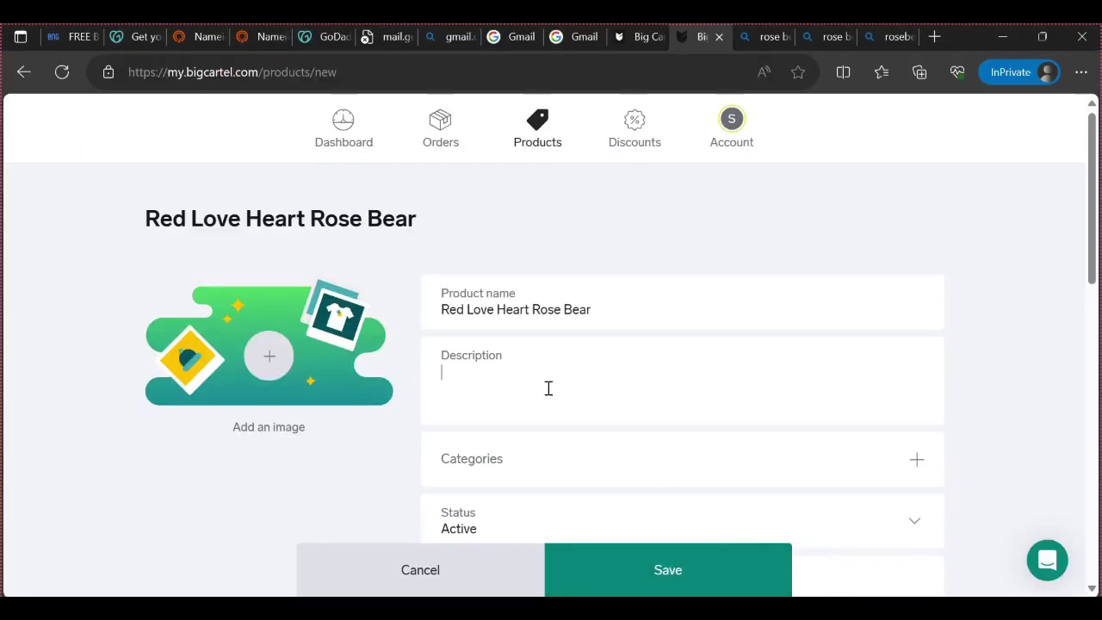
left_click(510, 383)
key("ctrl+v")
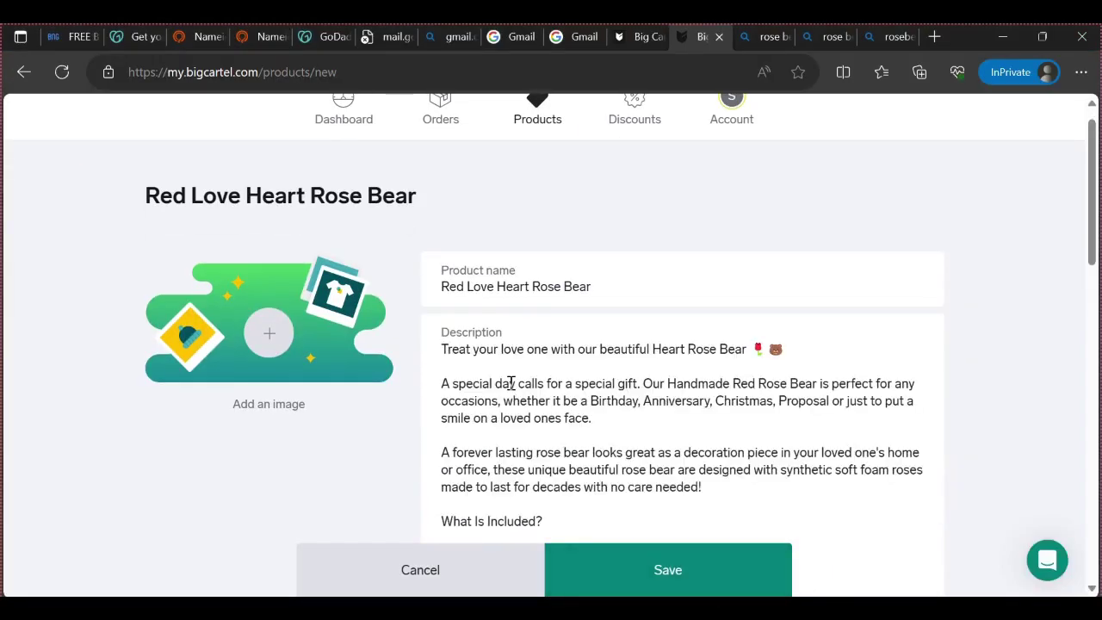
scroll(608, 364, "down", 4)
scroll(602, 357, "up", 2)
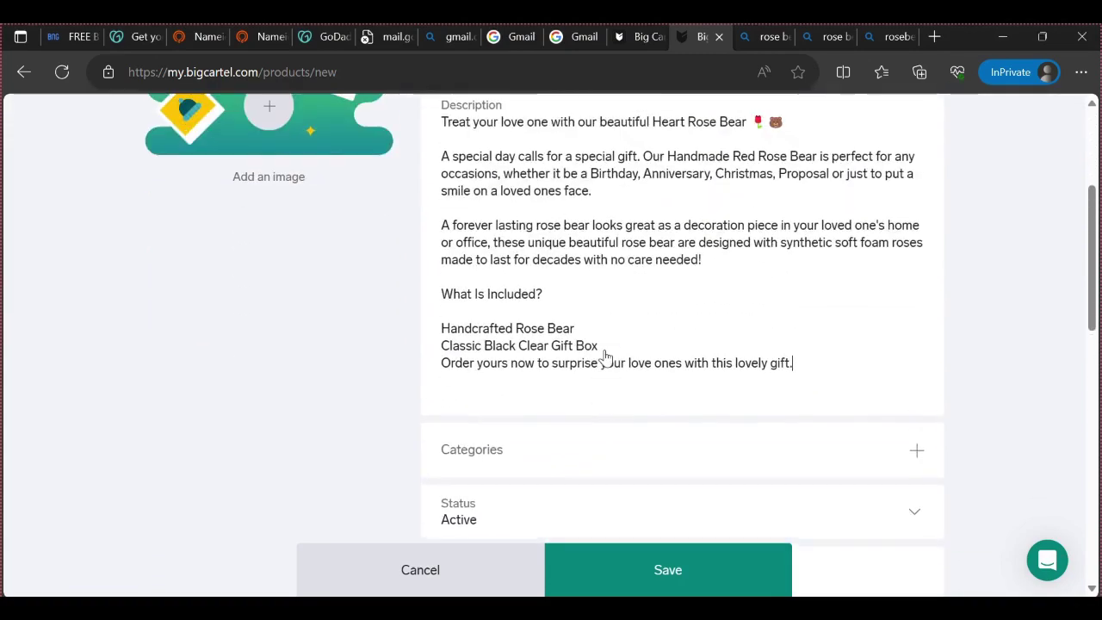
scroll(600, 348, "up", 2)
scroll(615, 327, "down", 3)
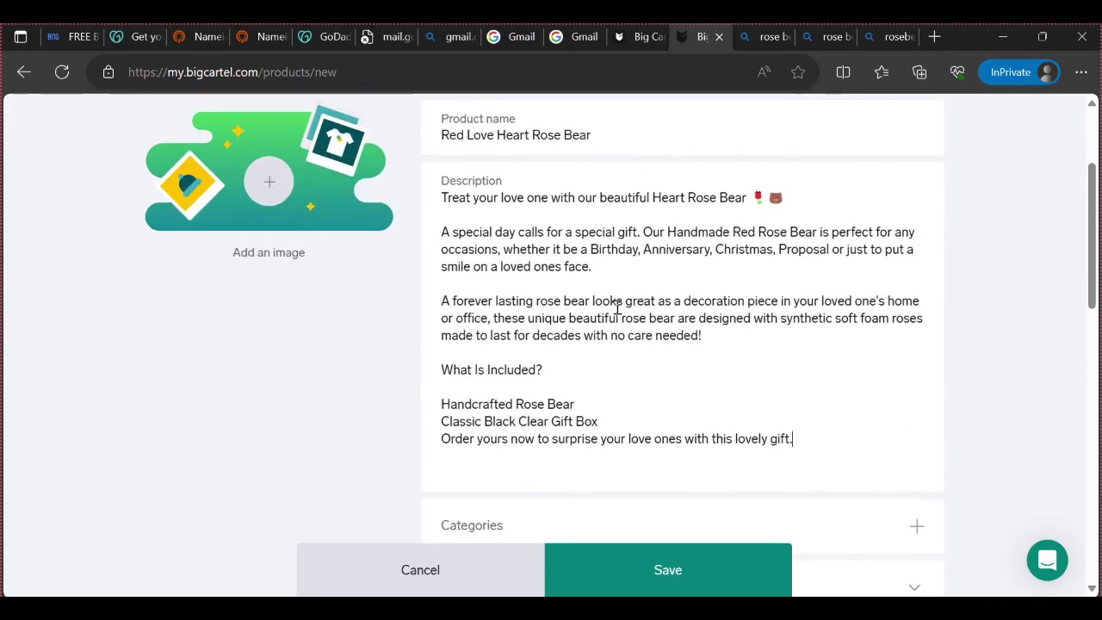
scroll(628, 334, "up", 3)
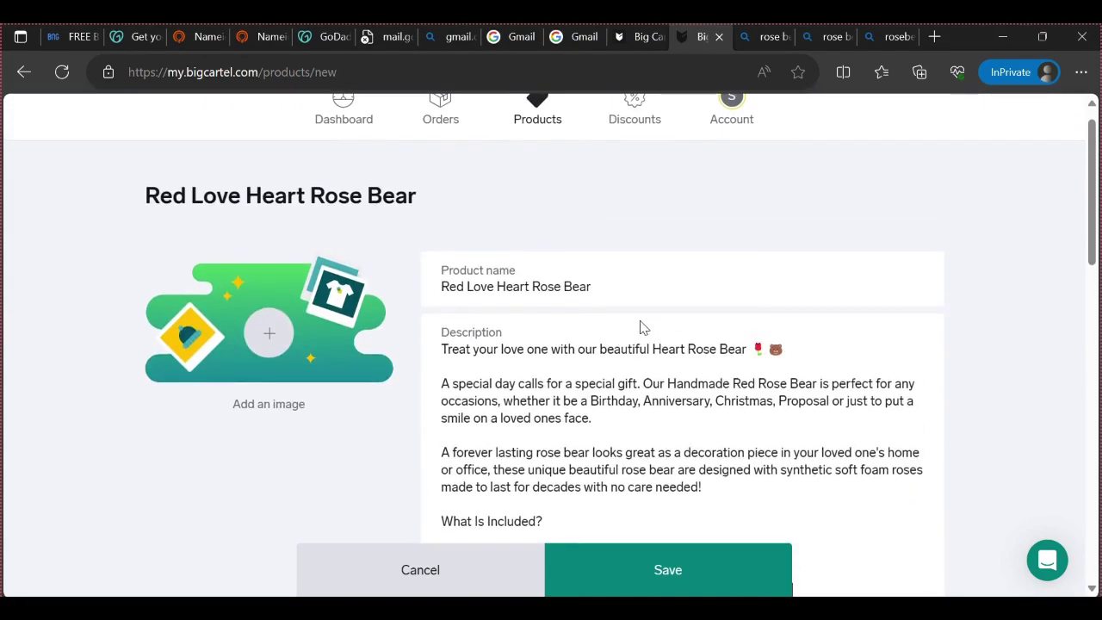
scroll(642, 328, "down", 1)
scroll(643, 328, "down", 3)
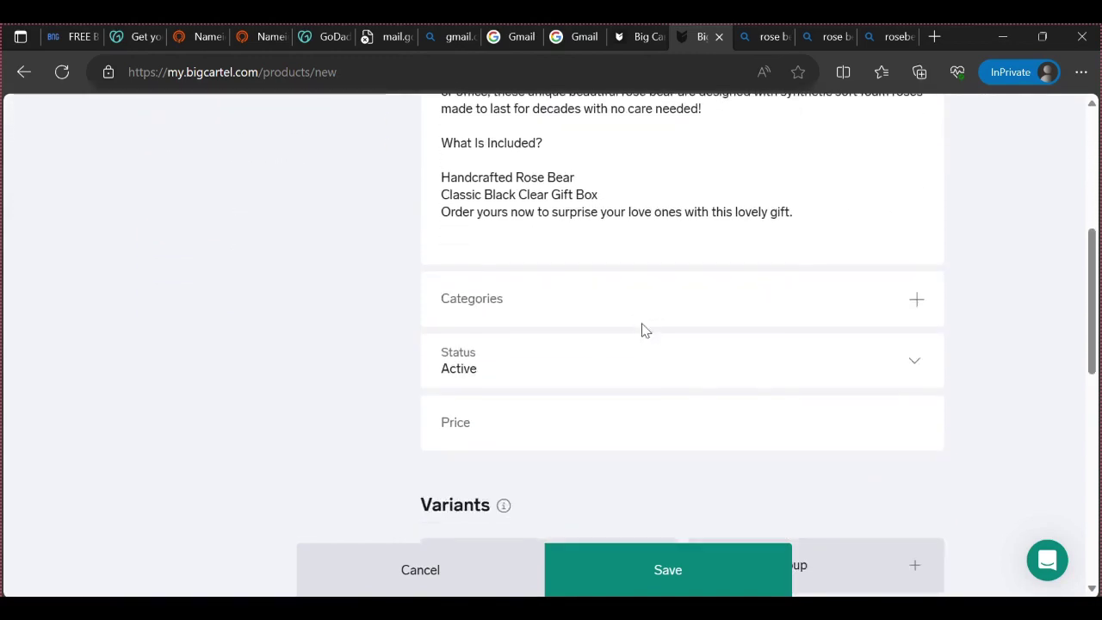
Add and save a 'Relationship' category under Manage categories, then go back to Products
left_click(917, 301)
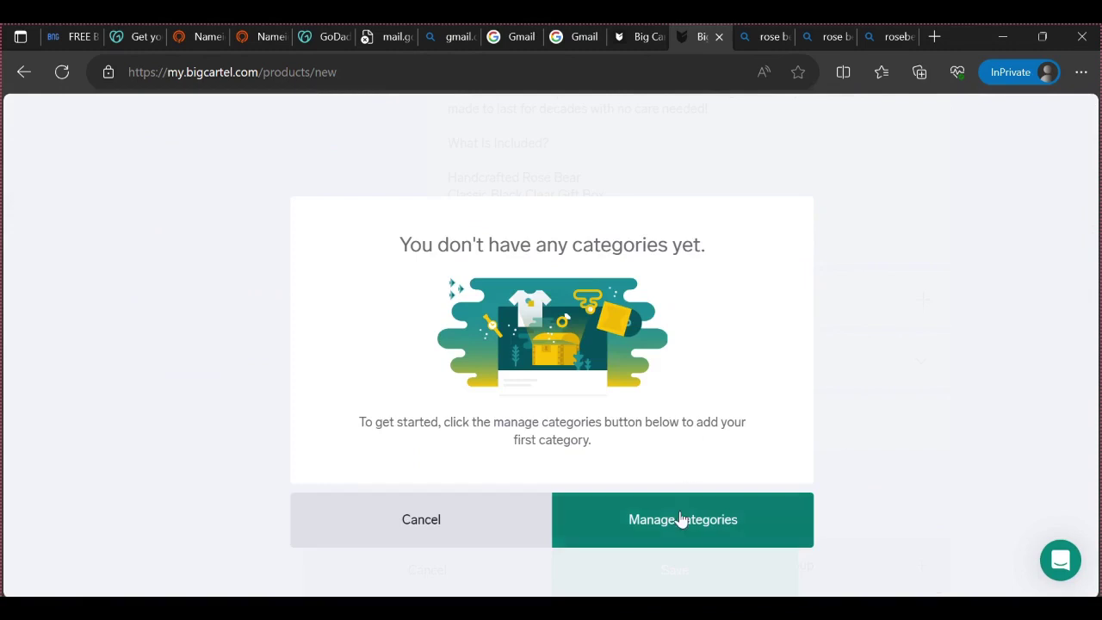
left_click(681, 520)
left_click(565, 350)
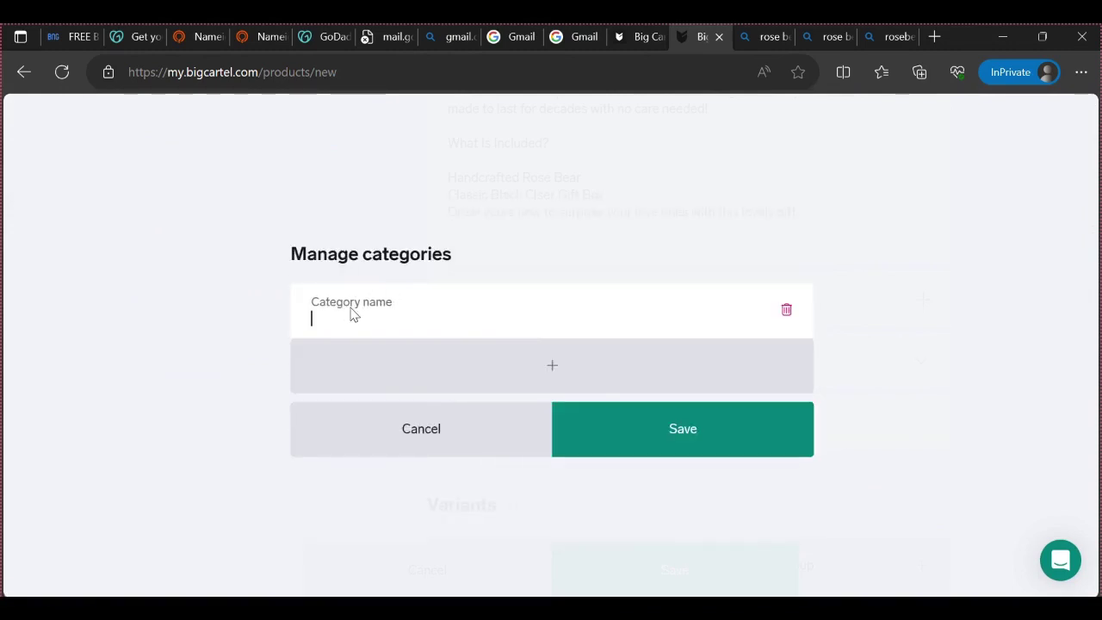
key("F5")
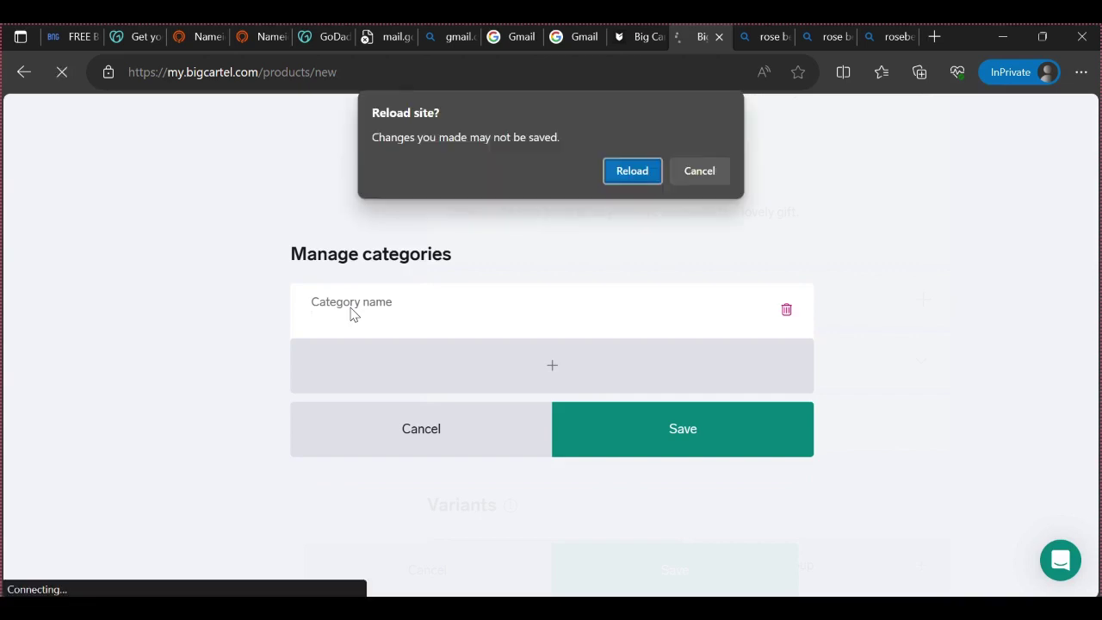
left_click(702, 181)
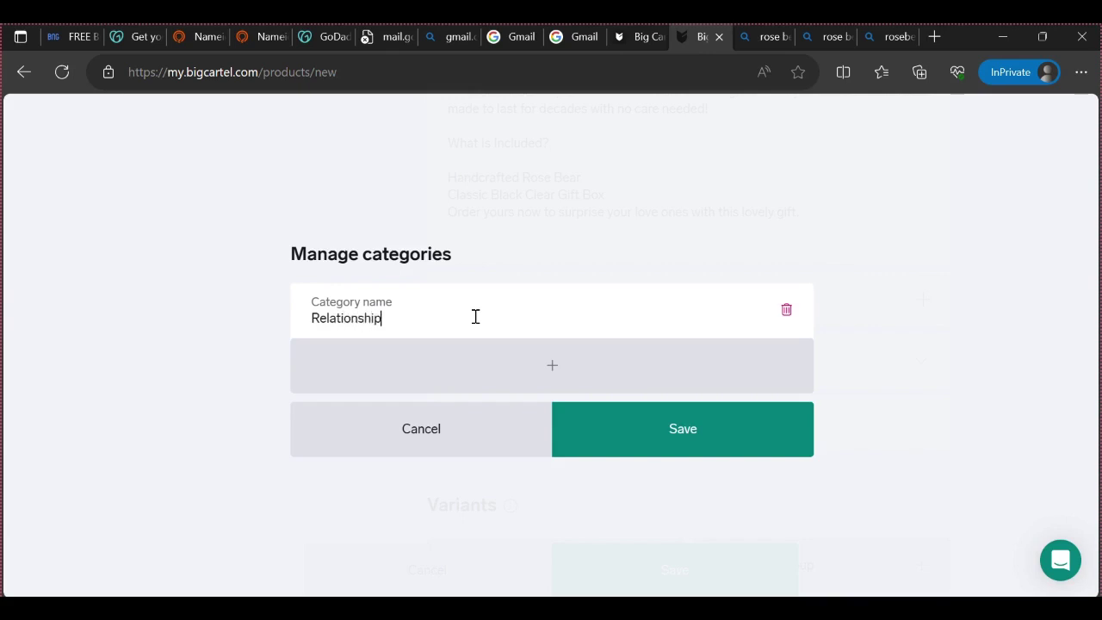
left_click(726, 428)
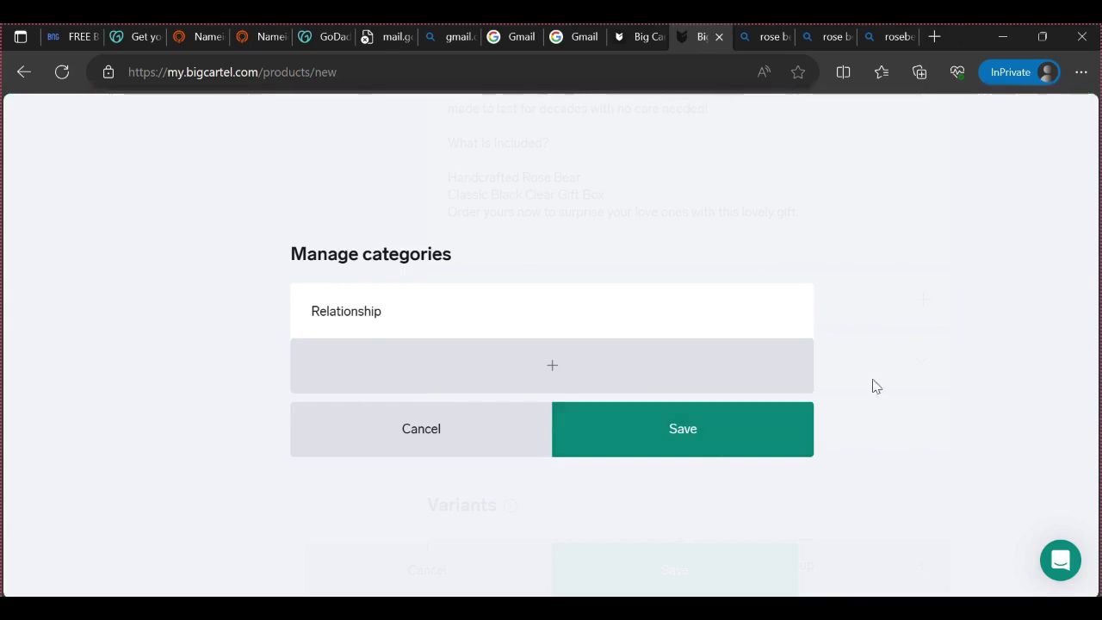
left_click(486, 312)
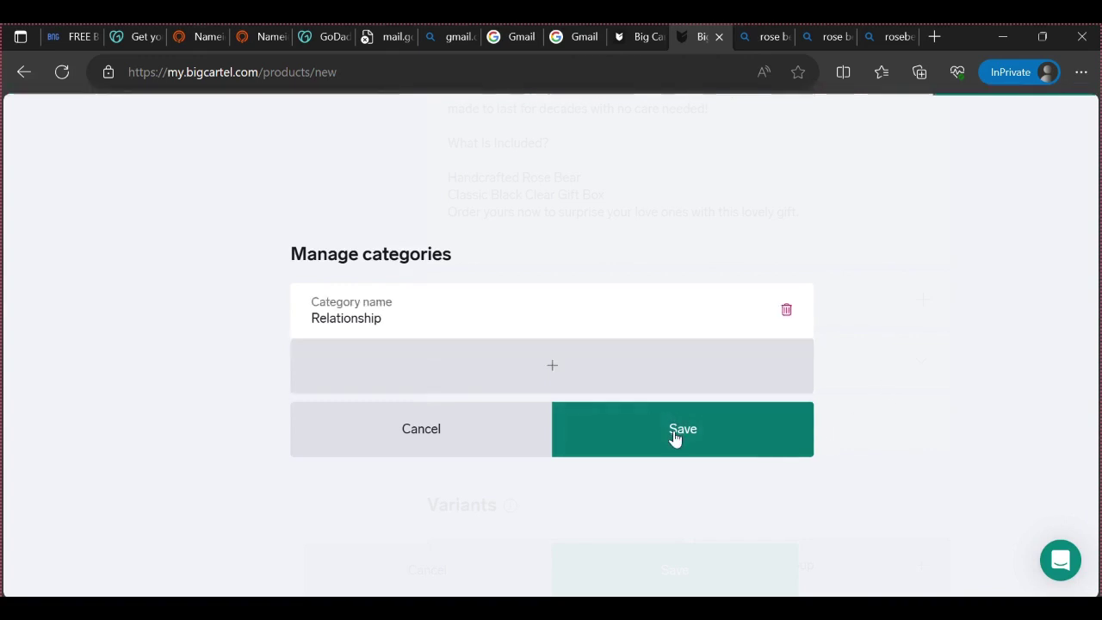
left_click(21, 72)
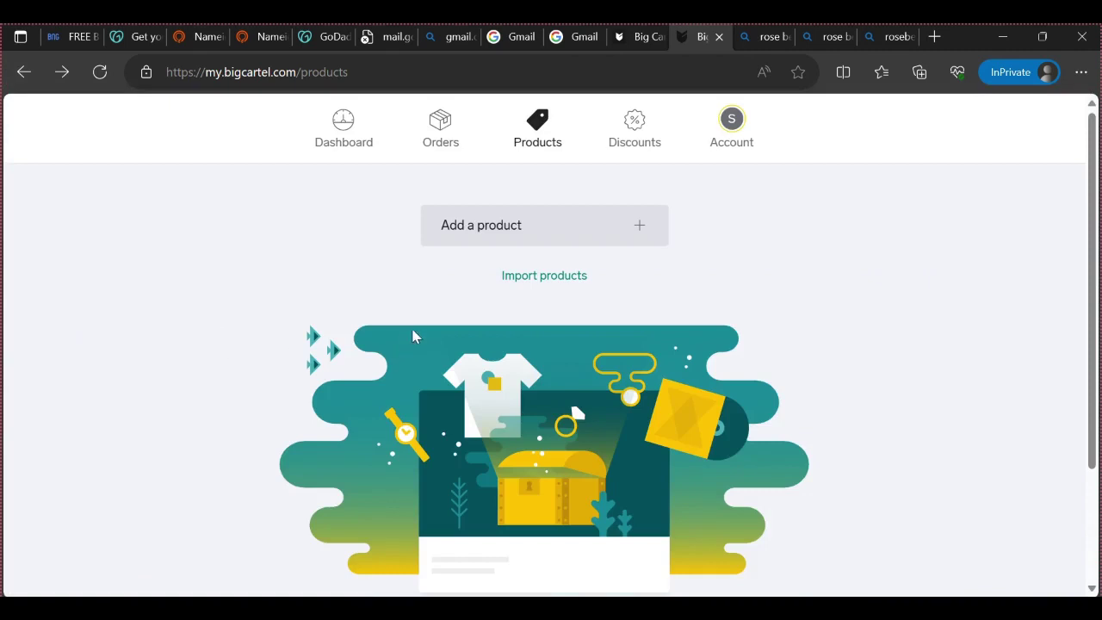
Start adding a product and return to the Red Love Heart Rose Bear form
scroll(446, 353, "down", 2)
scroll(446, 352, "up", 2)
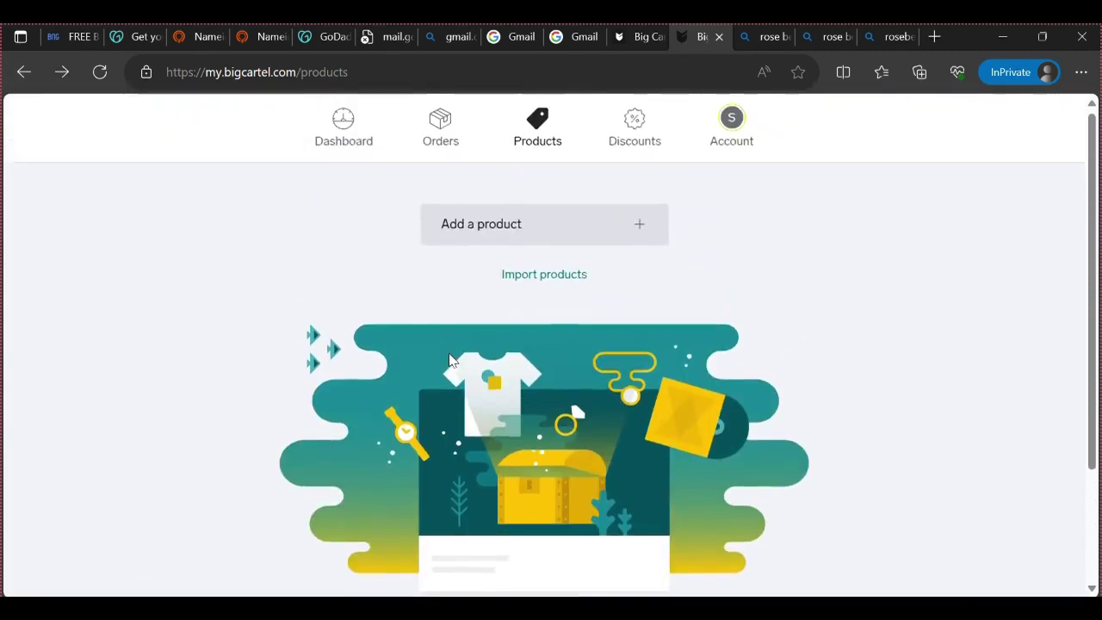
left_click(506, 221)
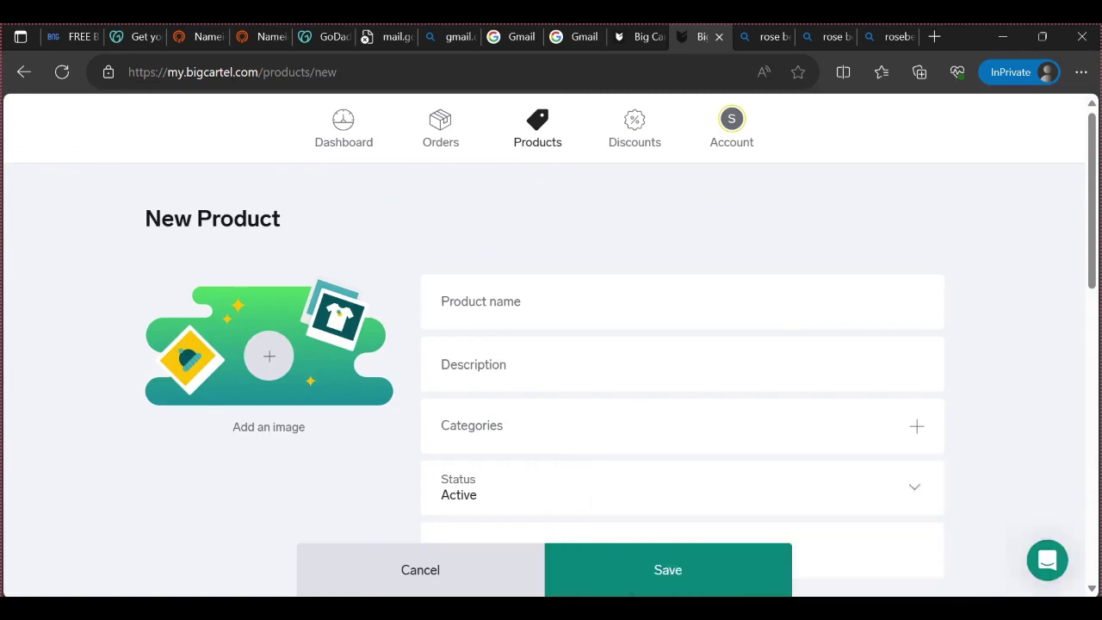
mouse_move(734, 483)
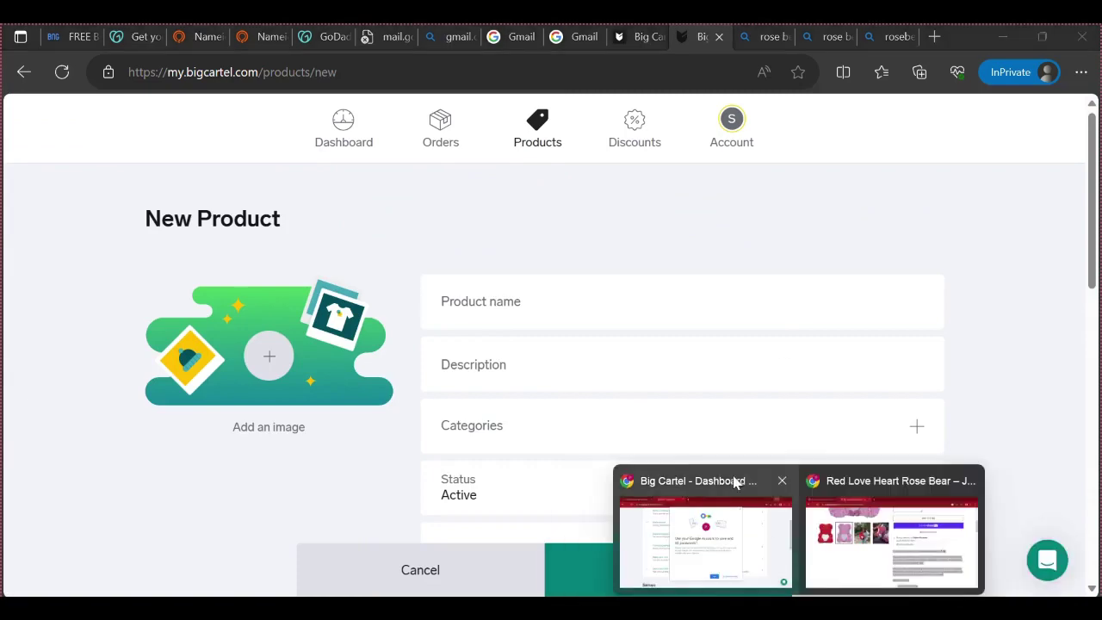
left_click(855, 568)
key("alt+Tab")
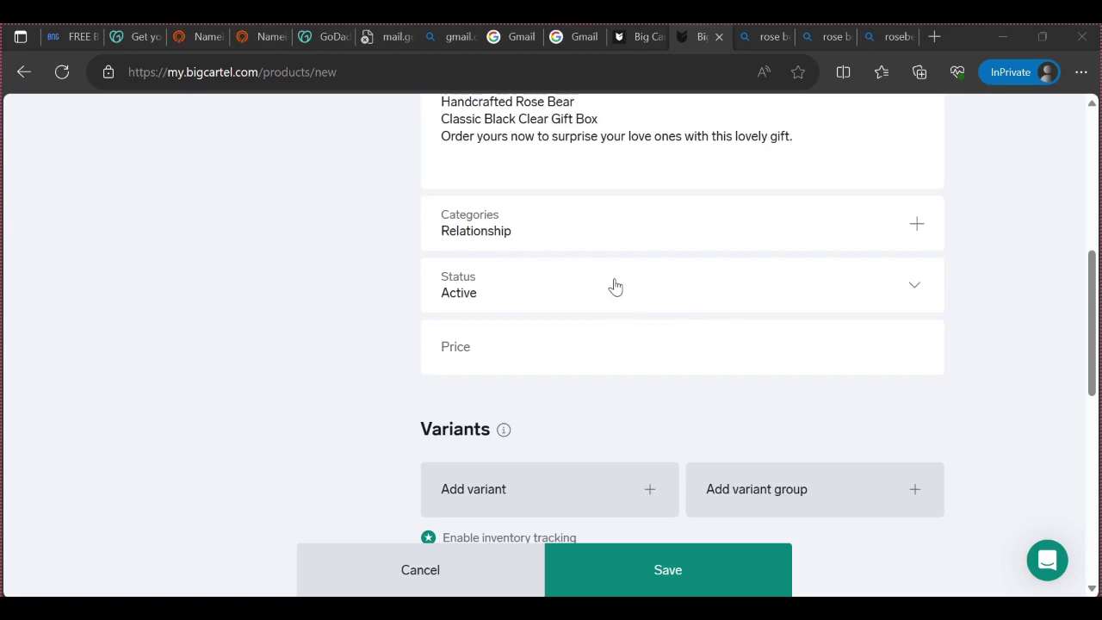
Keep the product status set to Active and select the Price field
left_click(905, 291)
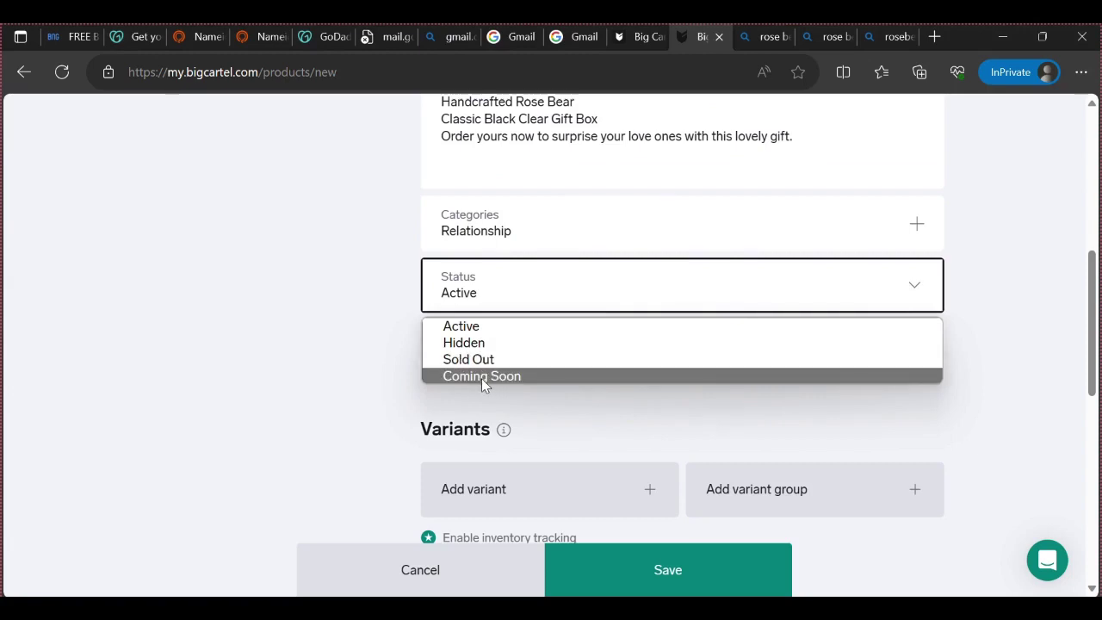
left_click(339, 340)
left_click(469, 348)
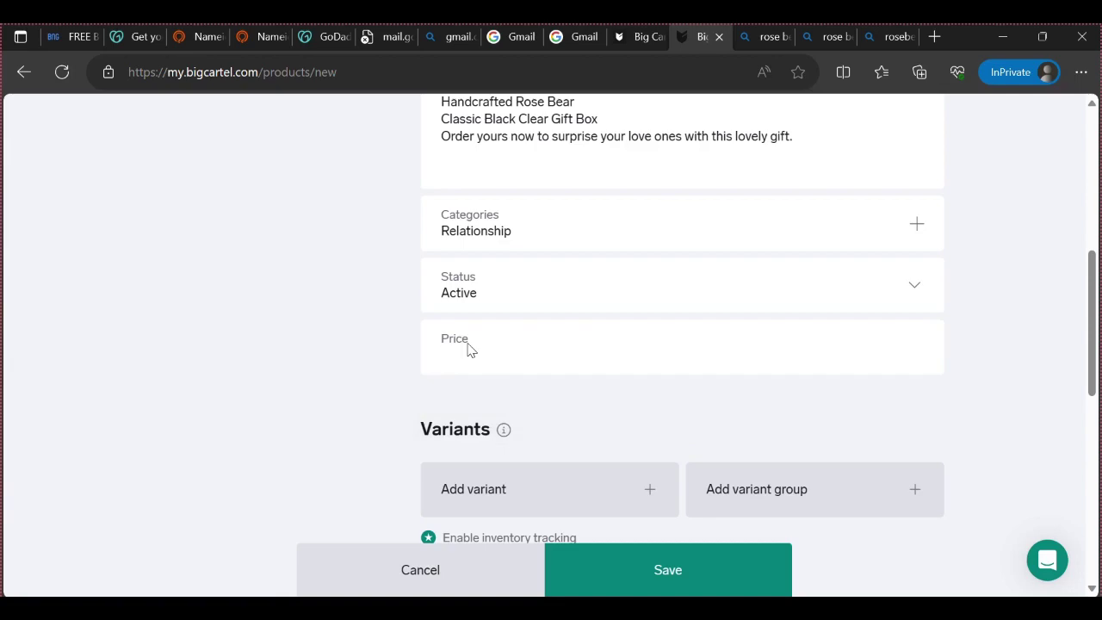
scroll(278, 322, "up", 6)
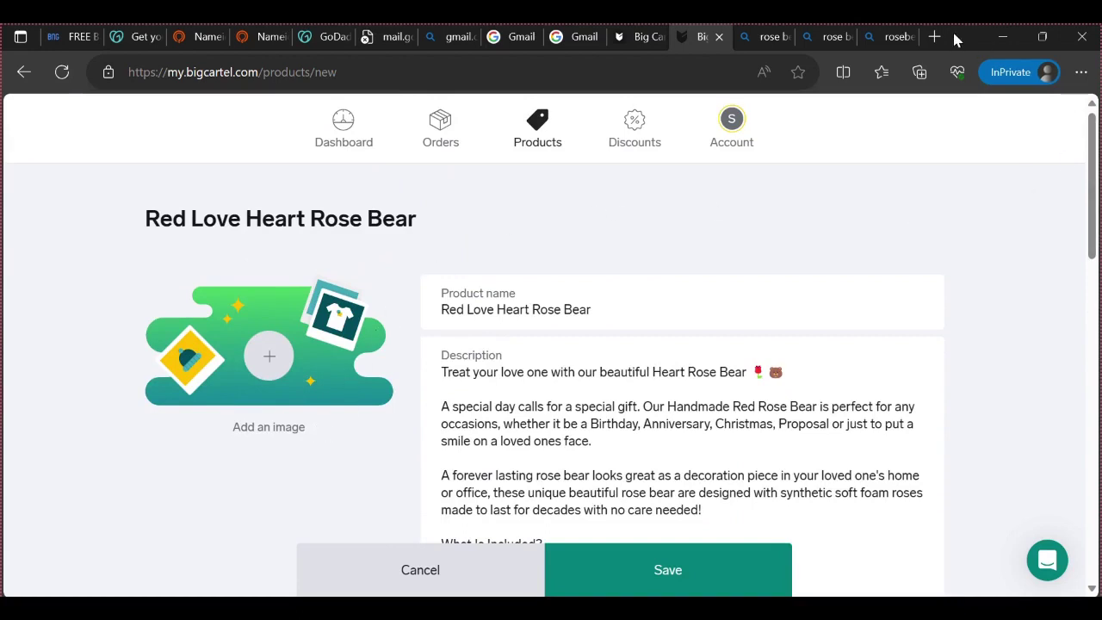
mouse_move(799, 612)
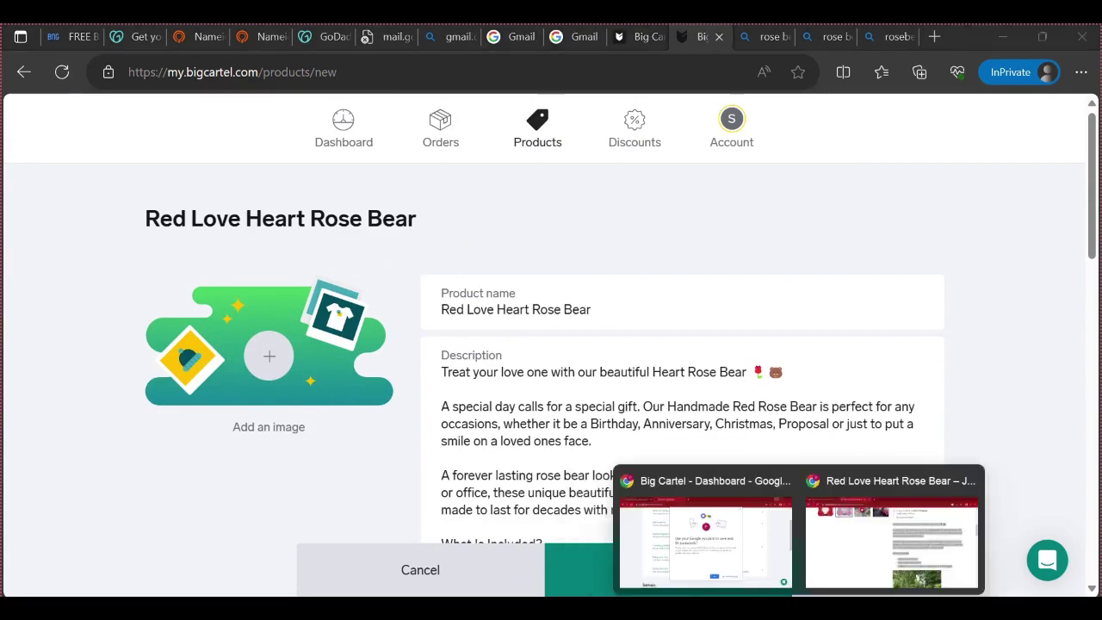
left_click(869, 553)
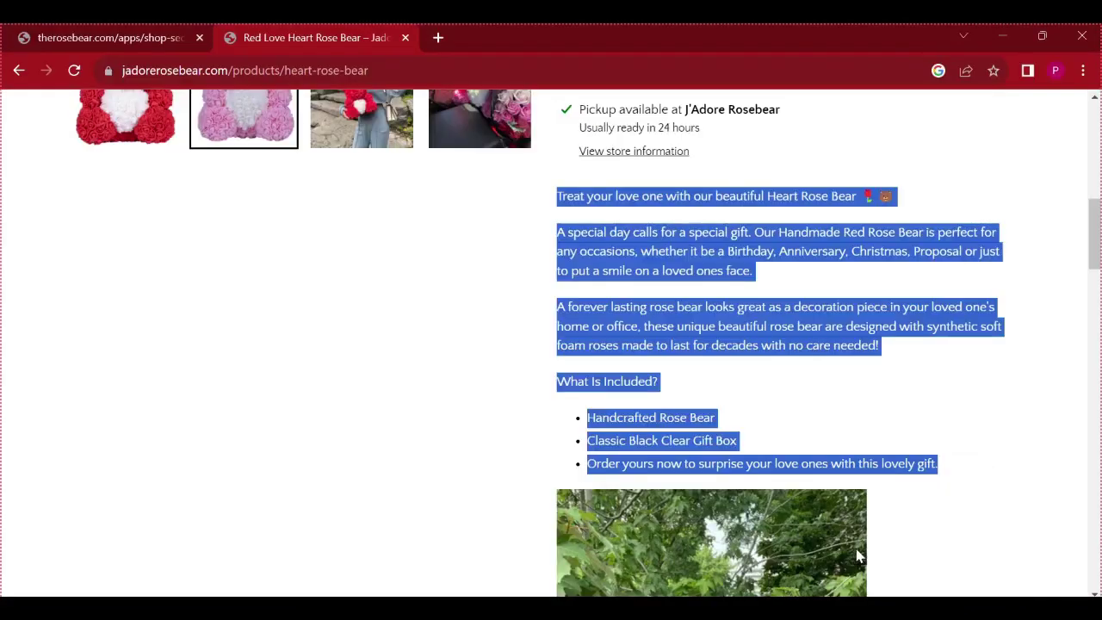
left_click(345, 394)
scroll(350, 394, "up", 5)
scroll(665, 364, "up", 3)
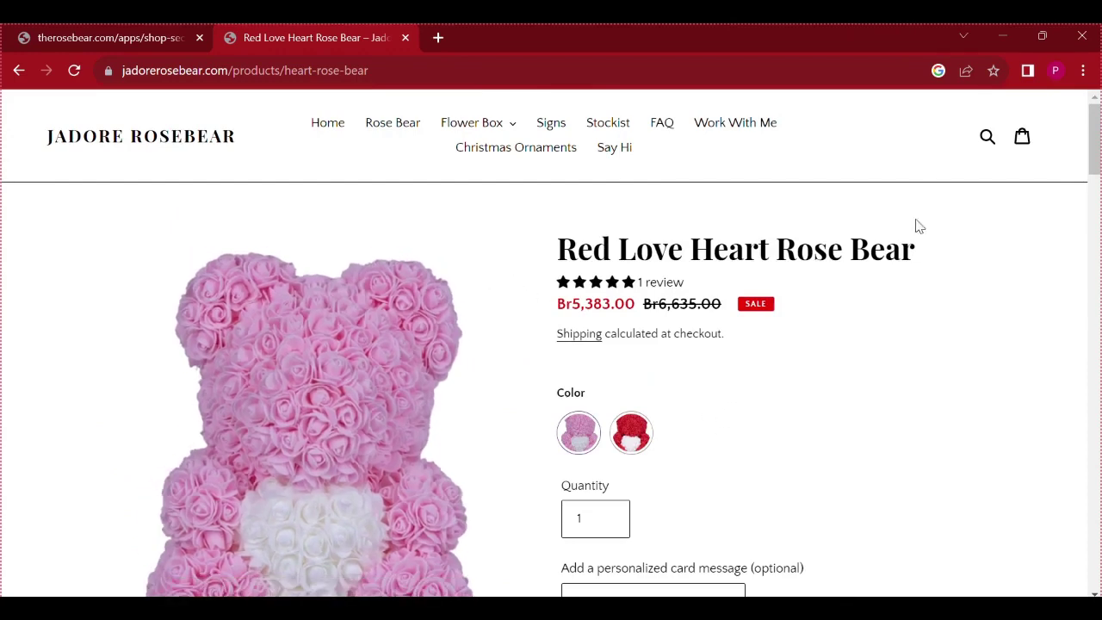
mouse_move(798, 610)
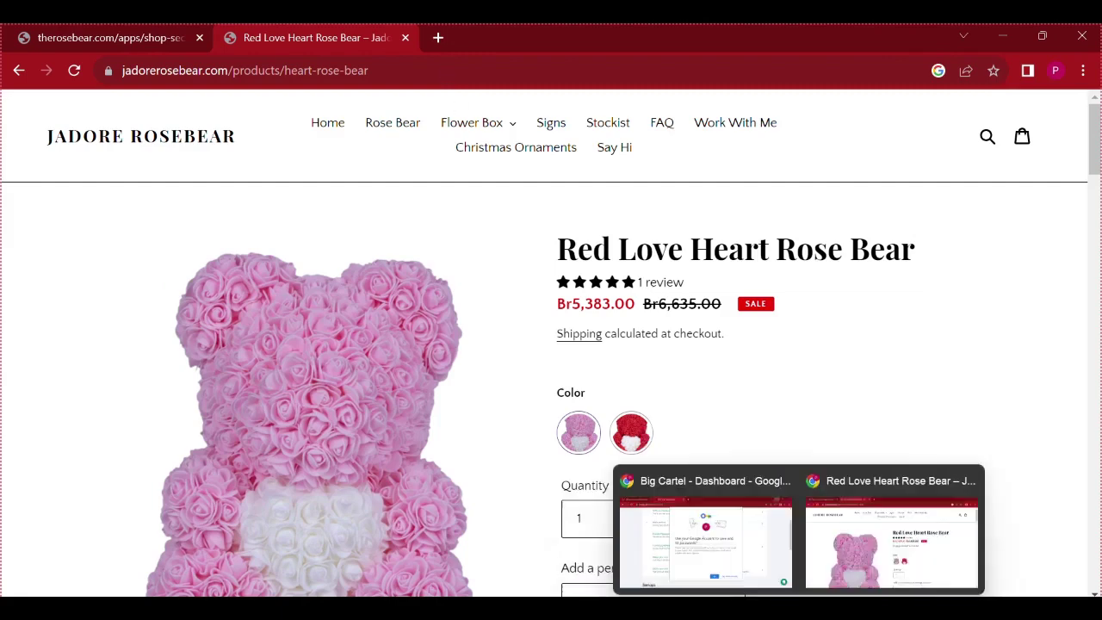
mouse_move(762, 610)
left_click(842, 546)
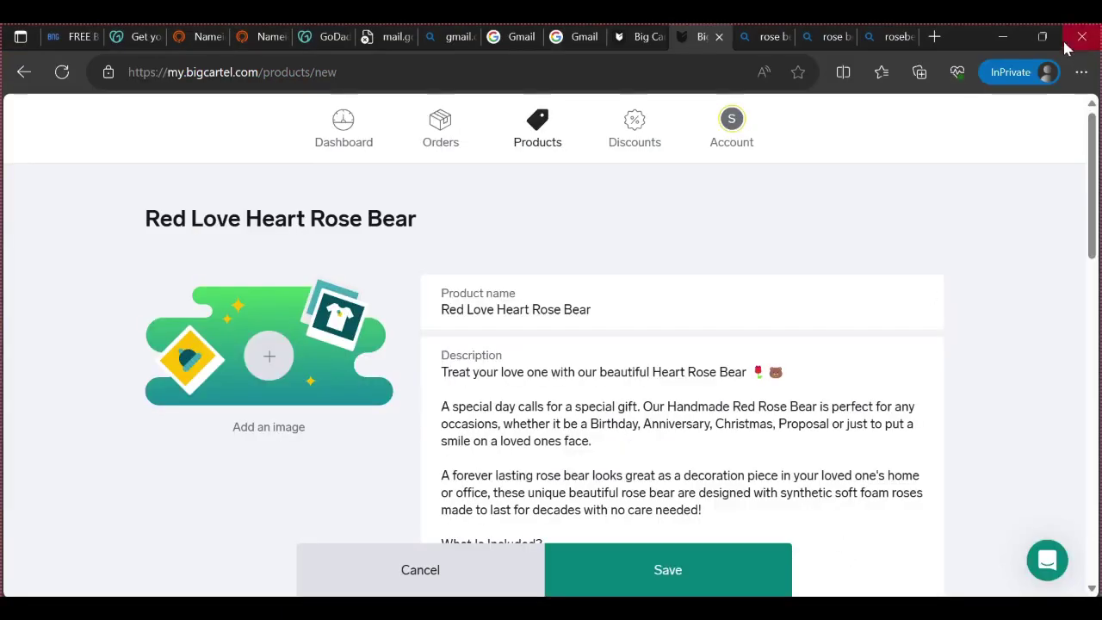
Search Bing for 'aliexpress' in a new private tab and open the AliExpress website
left_click(935, 36)
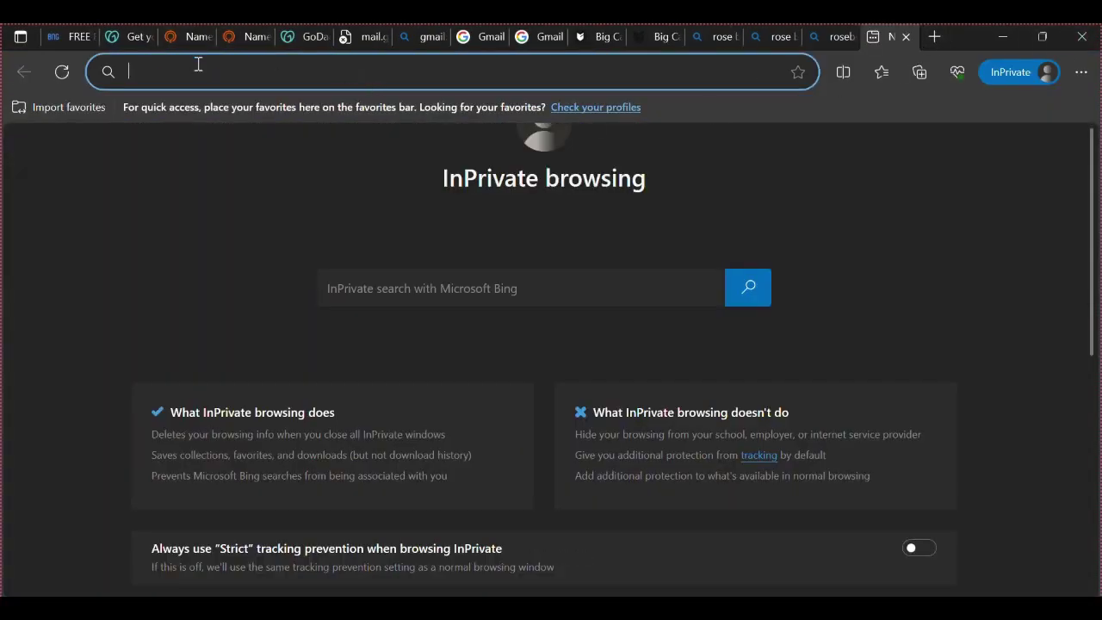
type("aliex")
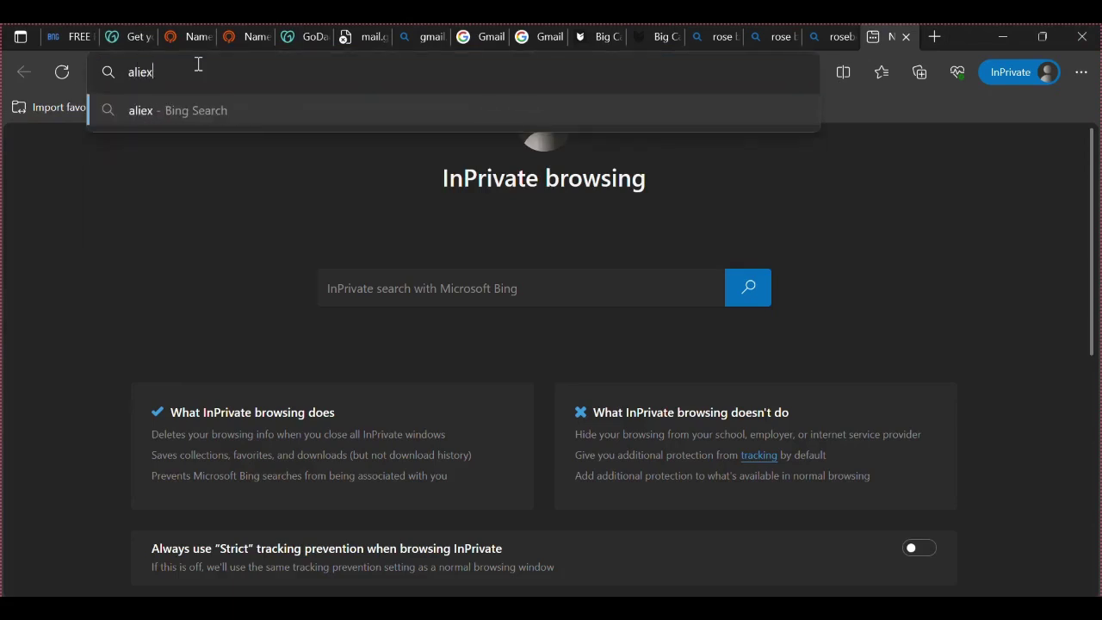
type("press")
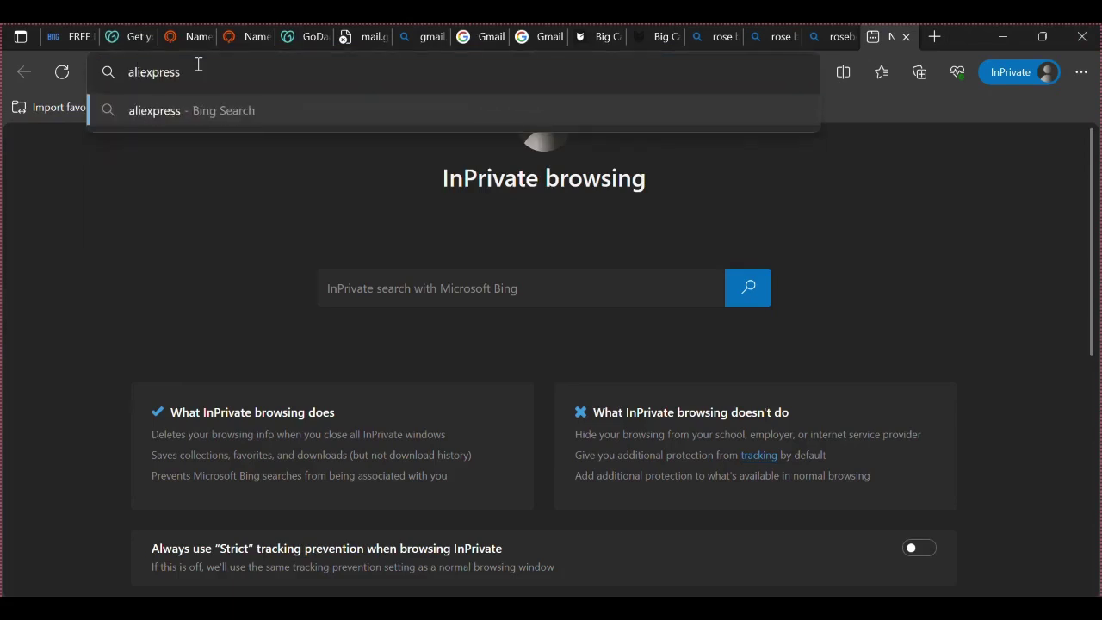
key("Return")
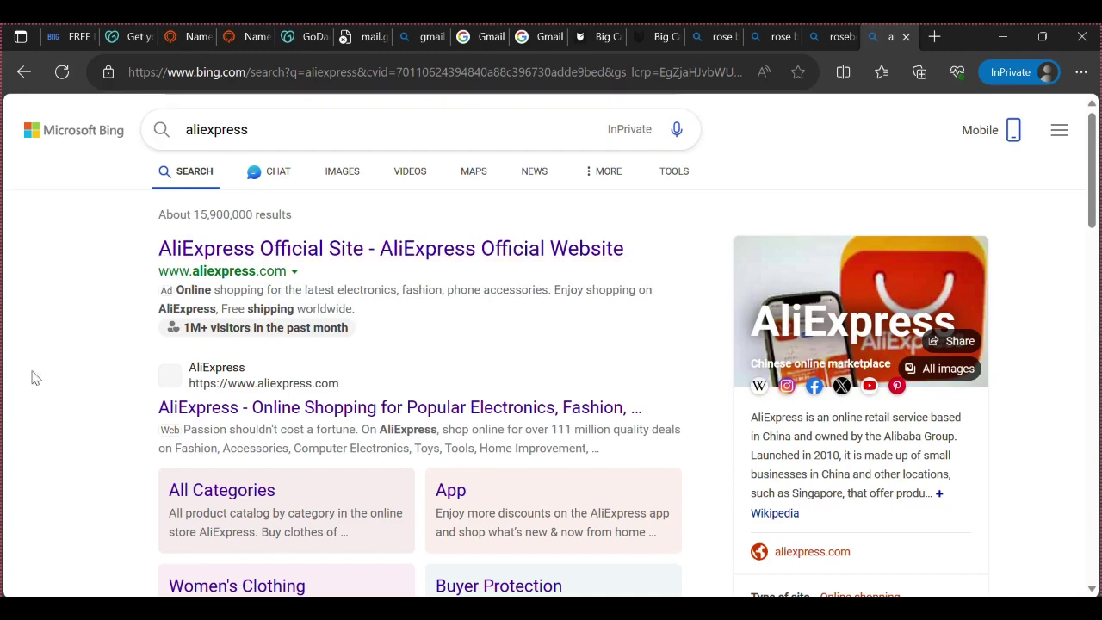
scroll(132, 345, "down", 1)
scroll(132, 345, "down", 2)
left_click(238, 255)
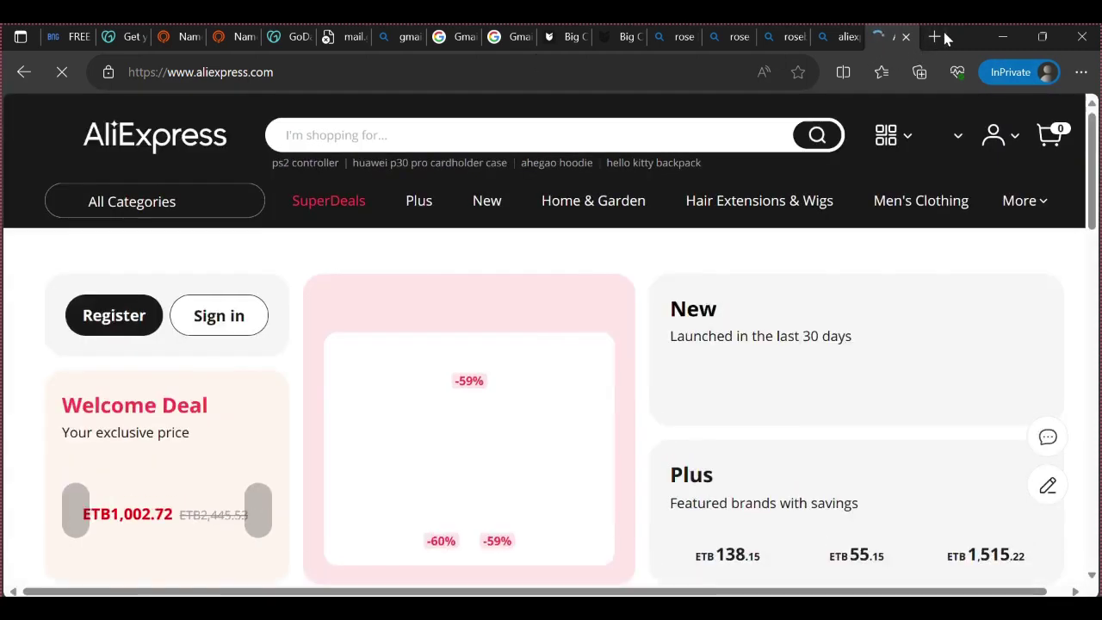
Search AliExpress for rose bear, dismissing the notifications subscription prompt
left_click(341, 137)
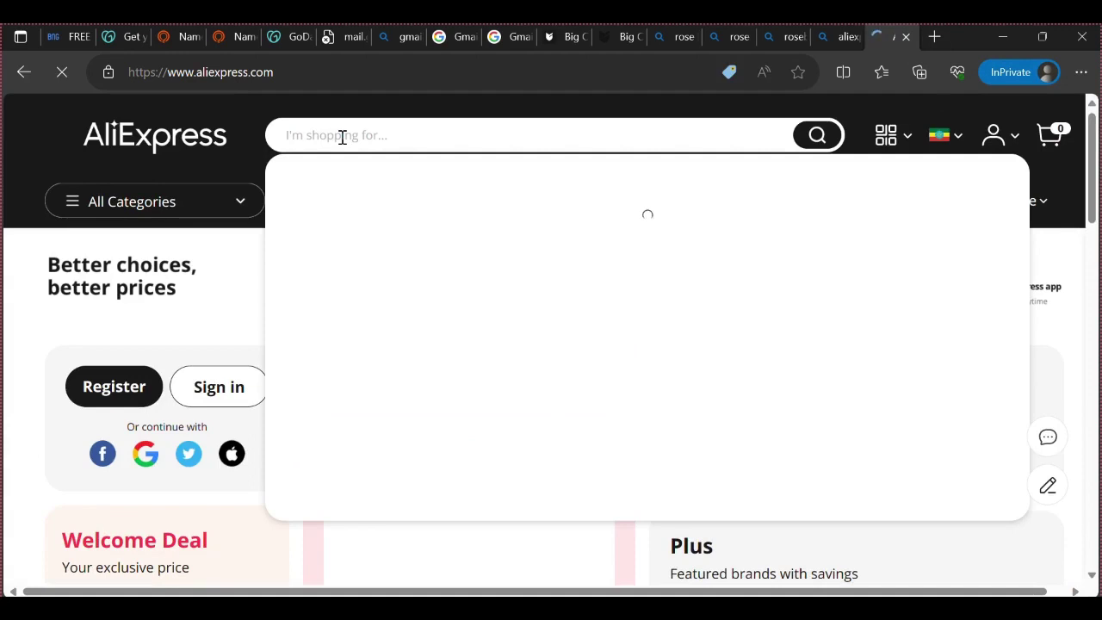
type("r")
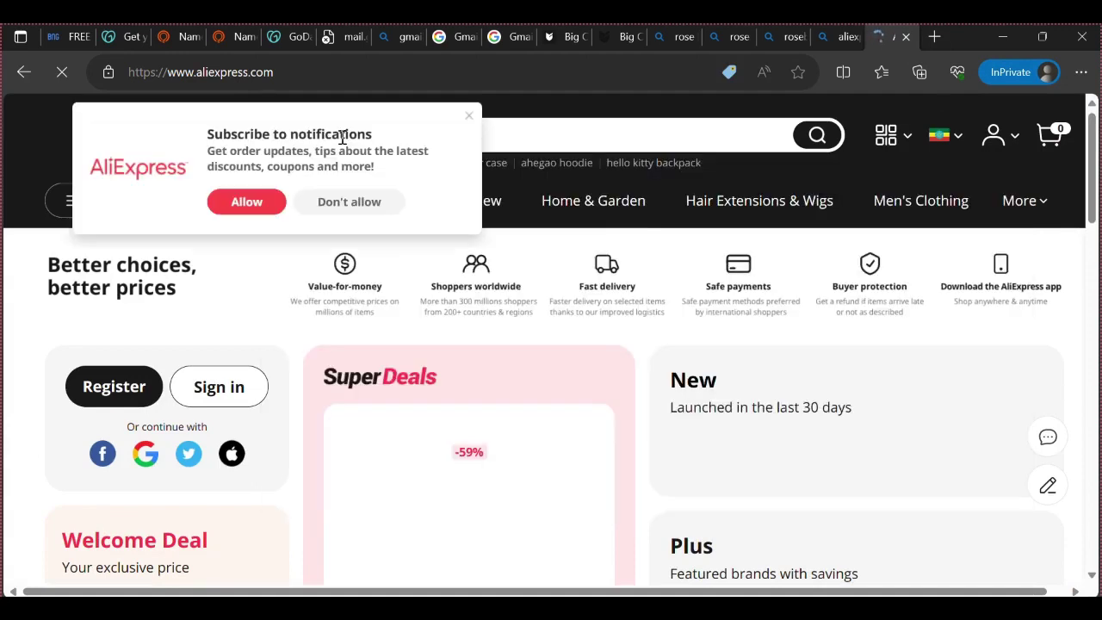
left_click(468, 116)
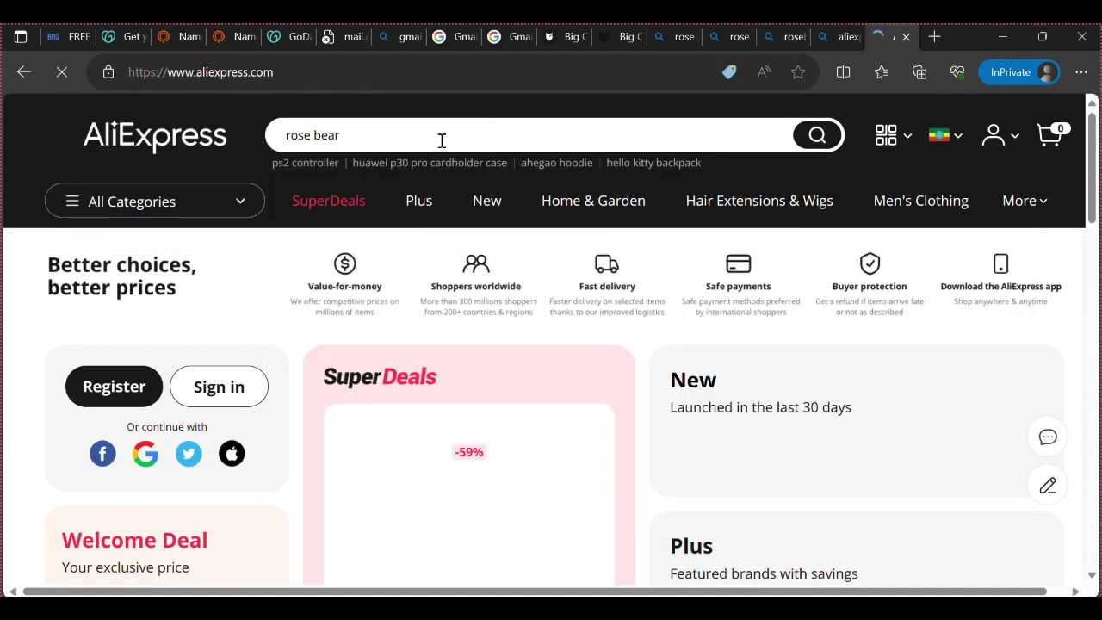
left_click(814, 137)
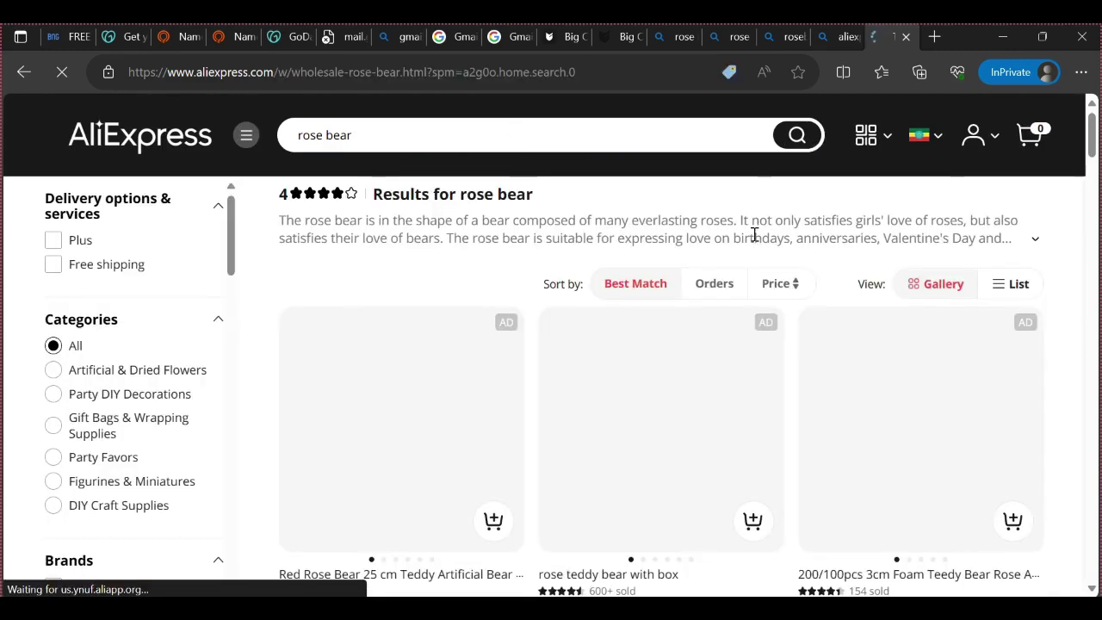
scroll(689, 381, "down", 2)
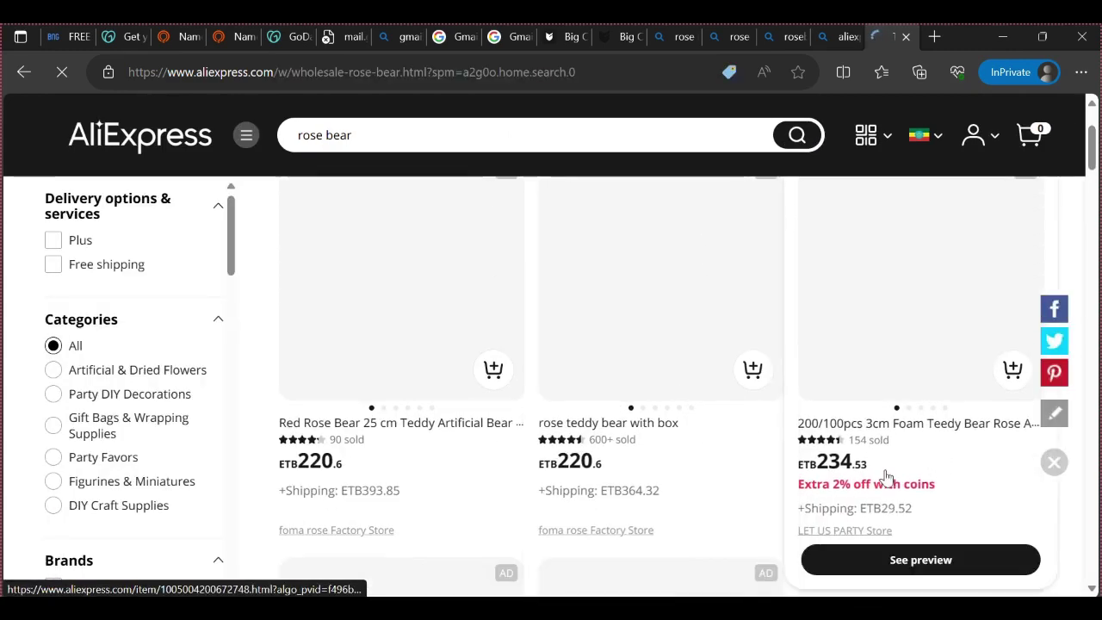
scroll(773, 462, "up", 2)
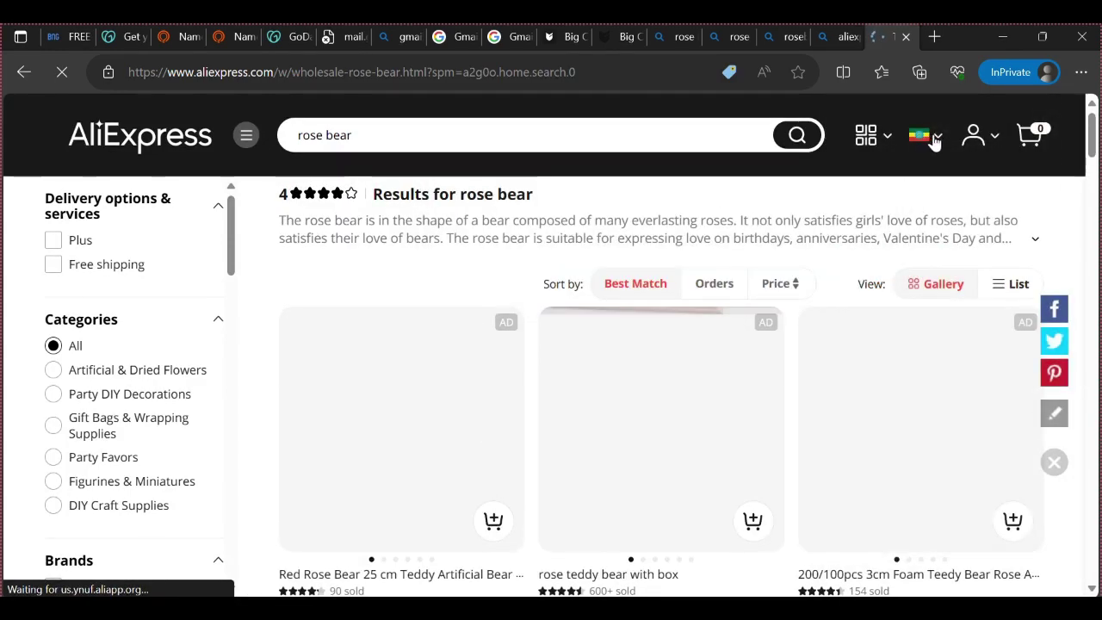
Set and save the currency to USD (US Dollar), then rerun 'rose bear' from search history
mouse_move(938, 142)
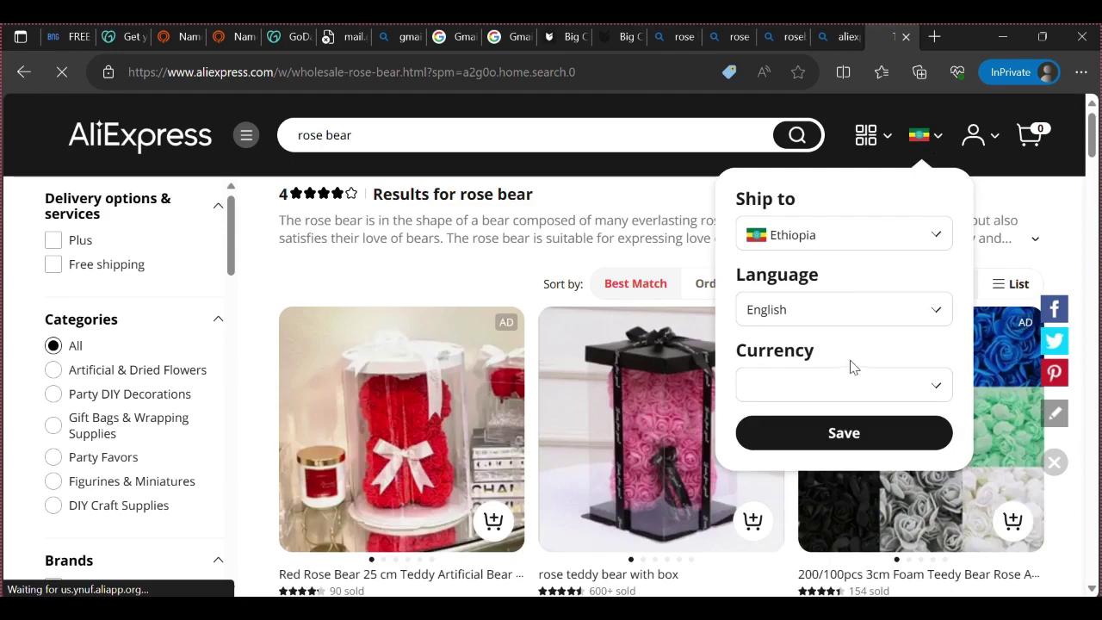
left_click(893, 389)
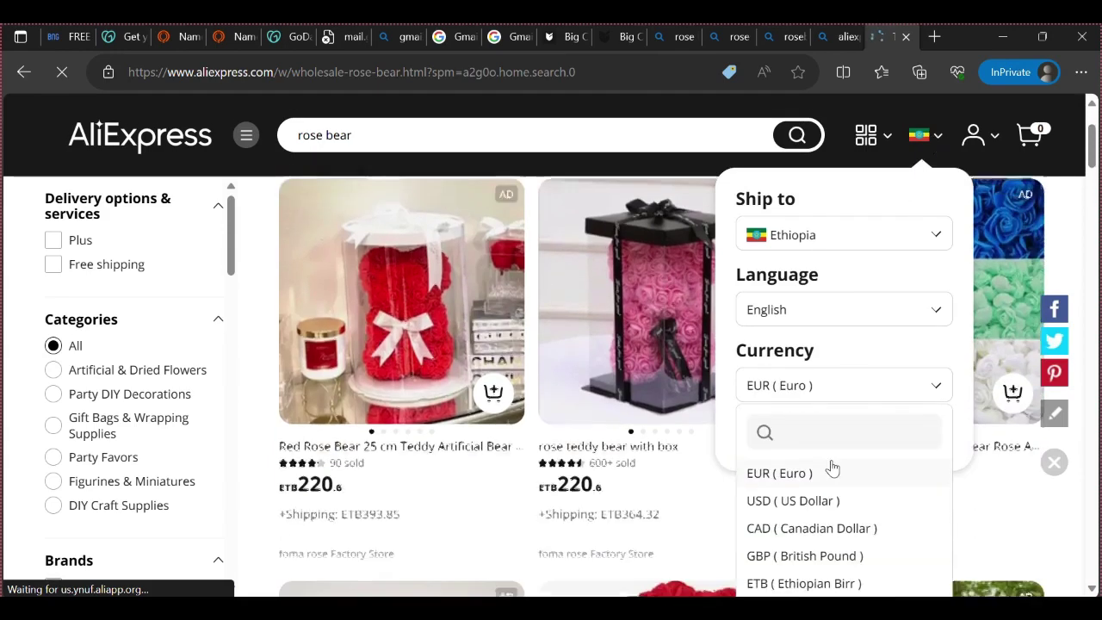
left_click(797, 501)
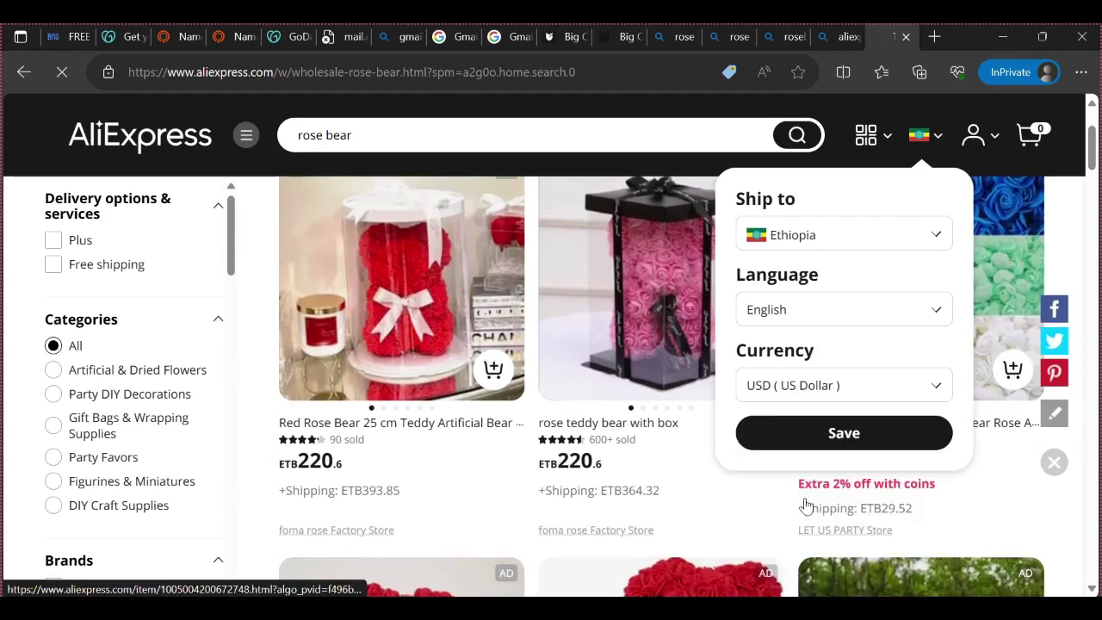
left_click(839, 434)
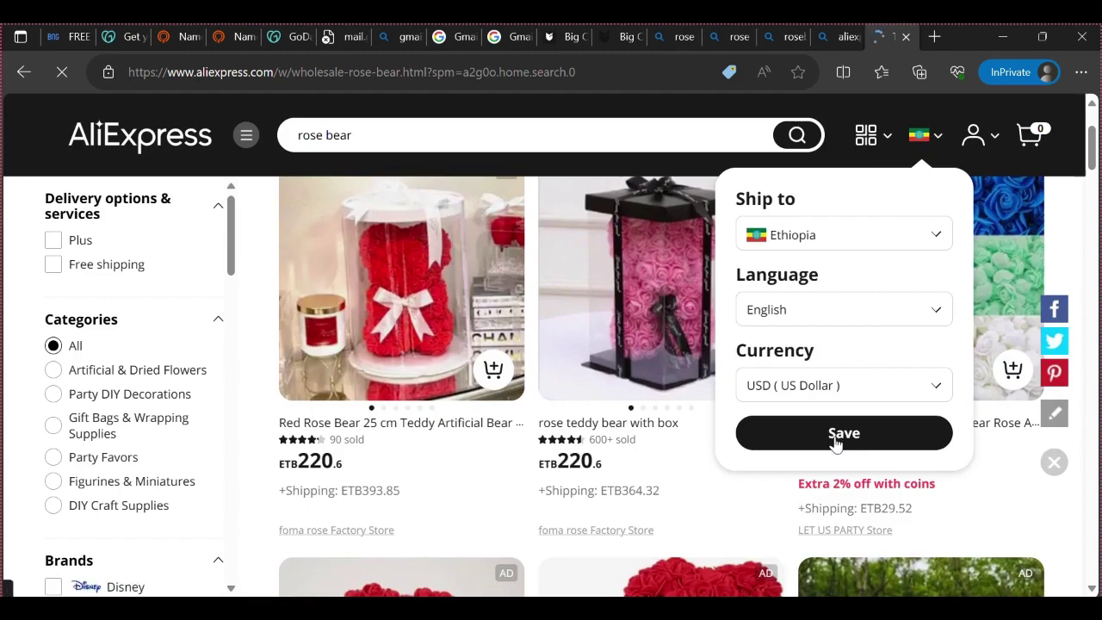
scroll(822, 456, "down", 2)
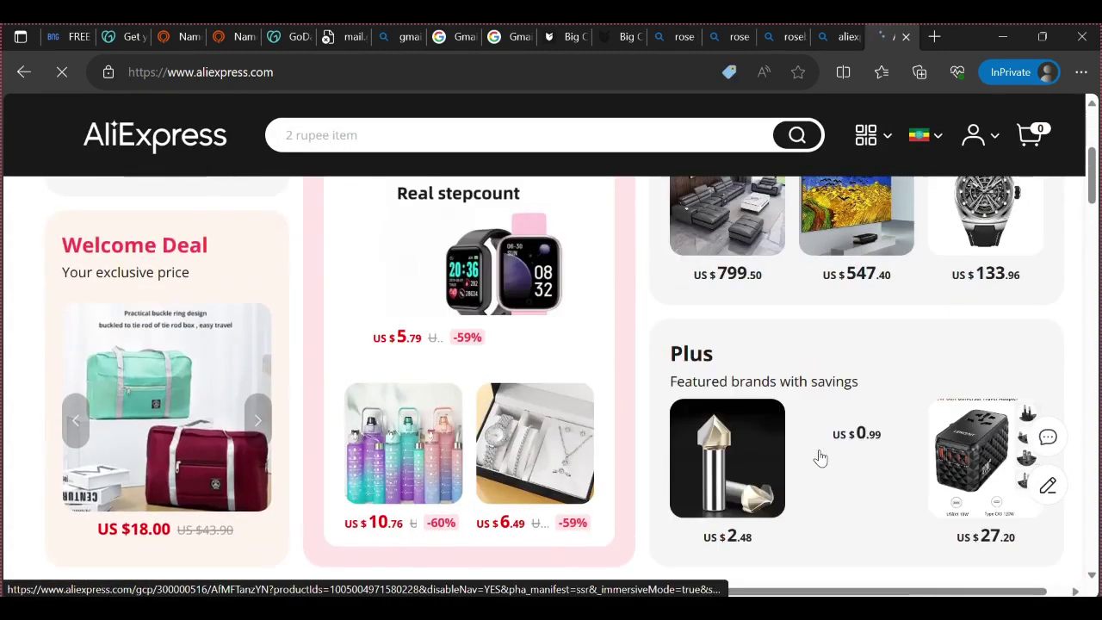
scroll(819, 457, "up", 4)
left_click(354, 134)
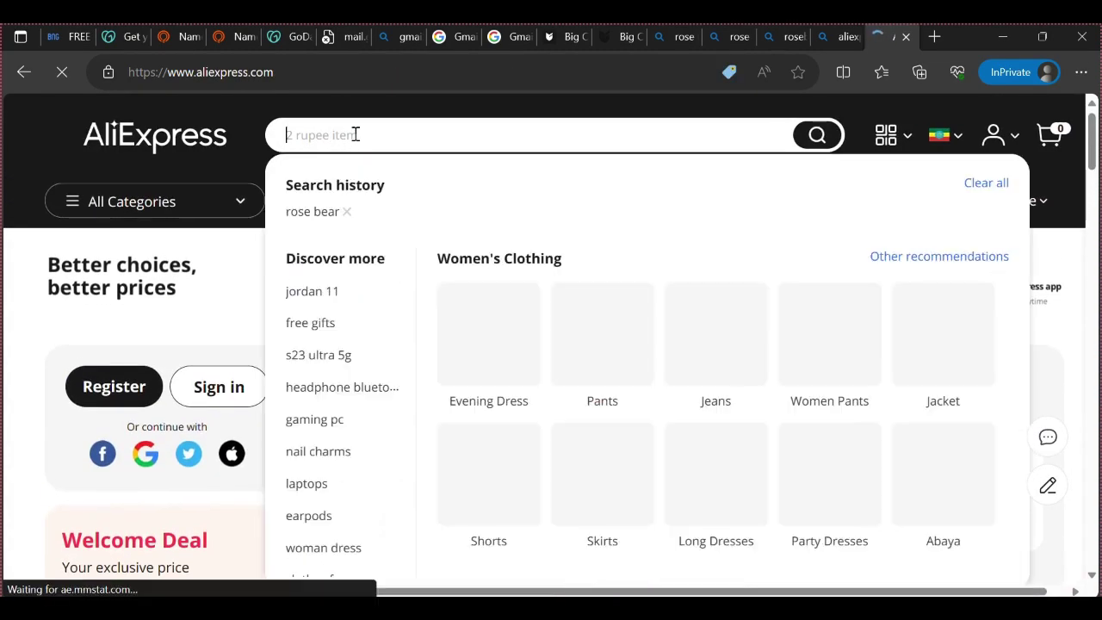
left_click(297, 221)
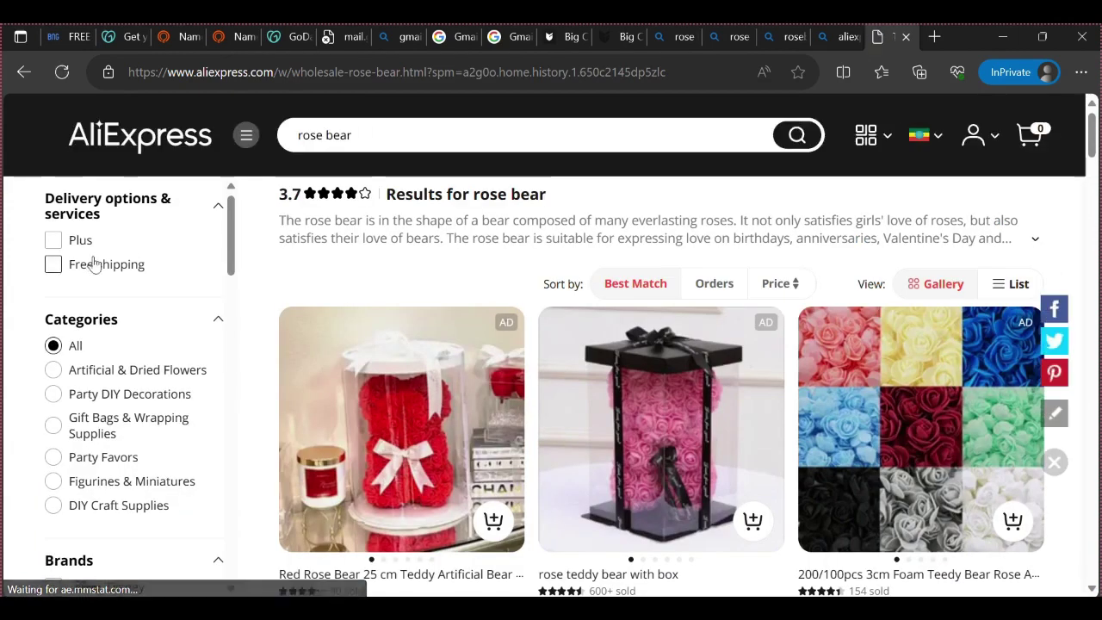
Open the Valentines Day Gift 25Cm Red Rose Teddy listing from the results
scroll(21, 282, "down", 10)
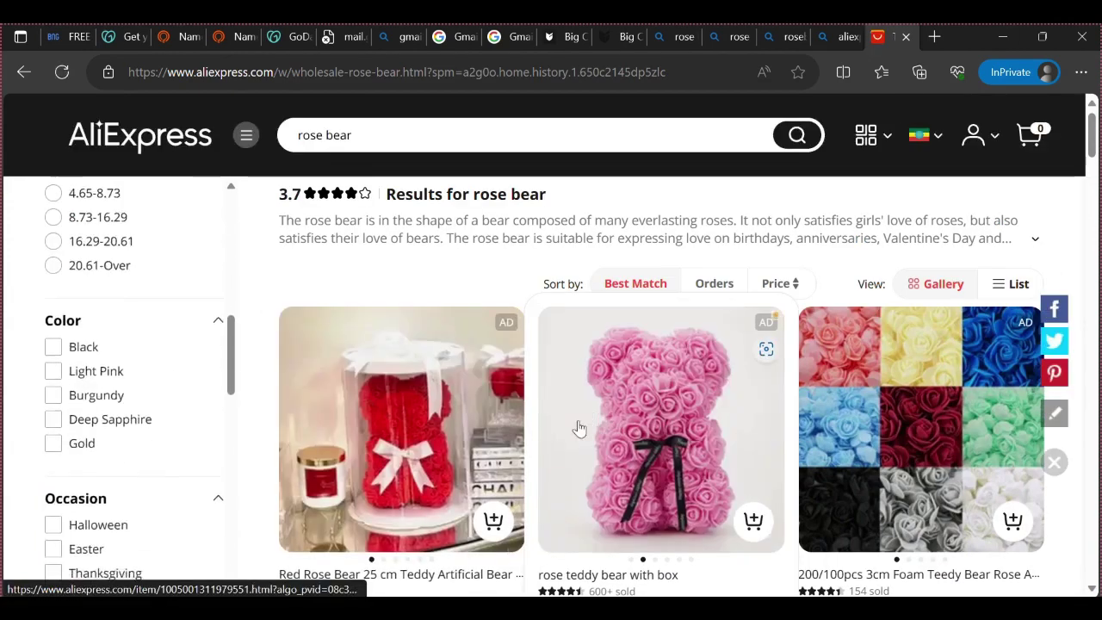
scroll(379, 441, "down", 4)
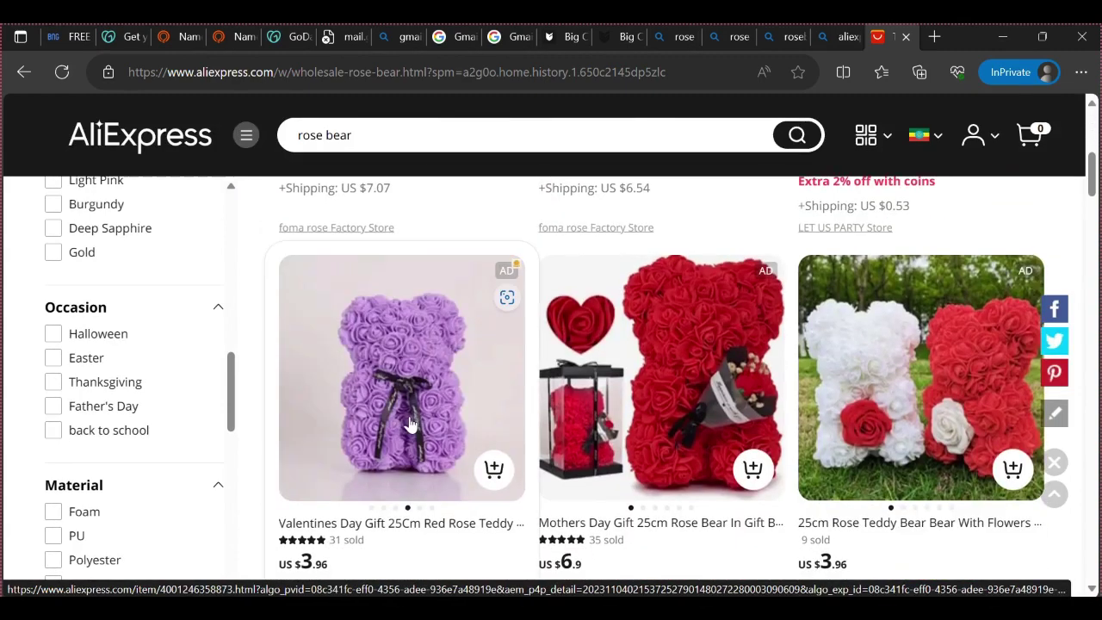
scroll(645, 399, "down", 3)
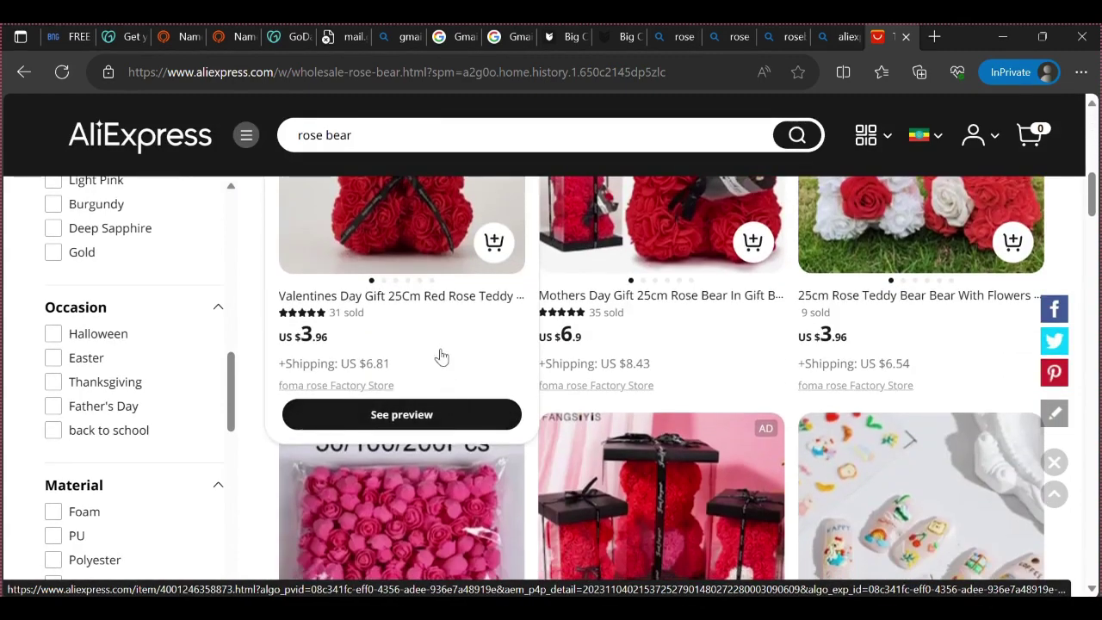
left_click(321, 335)
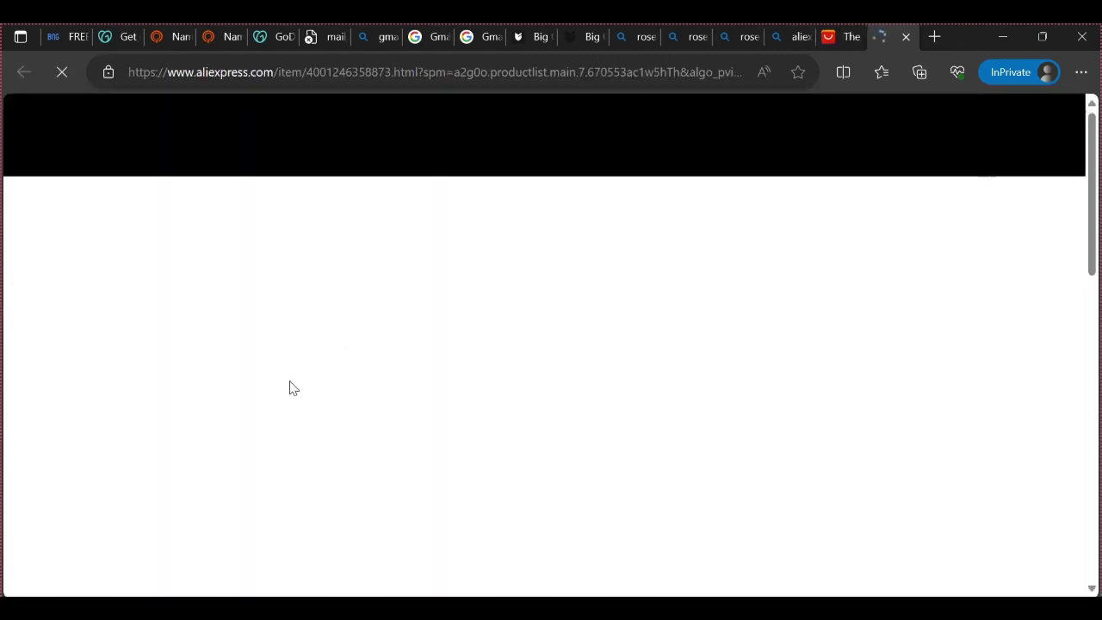
scroll(551, 418, "down", 2)
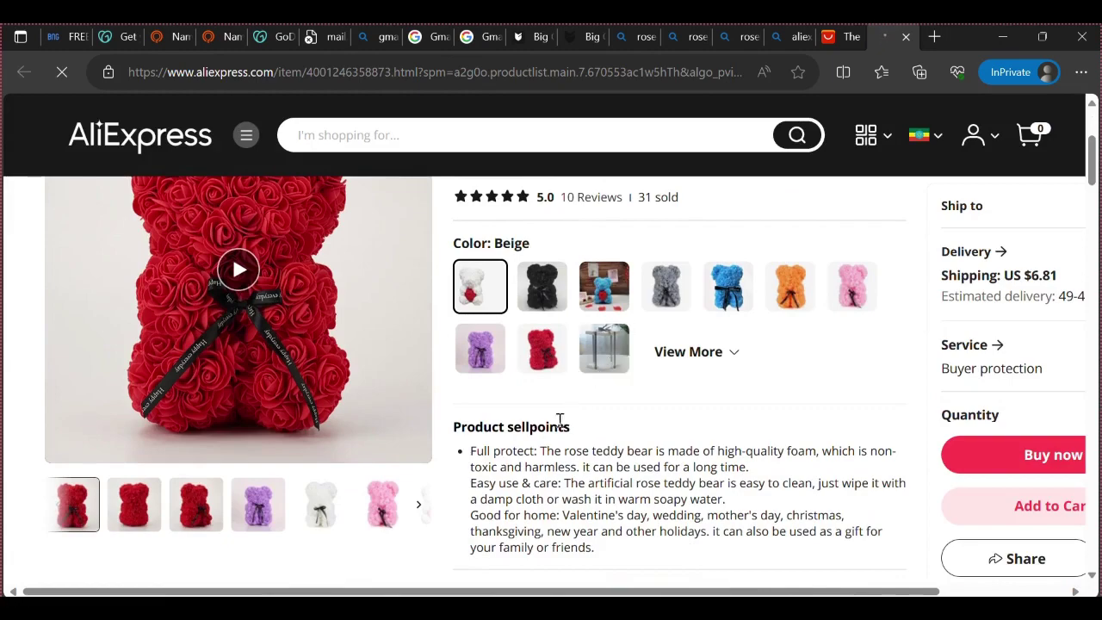
scroll(559, 421, "up", 3)
scroll(312, 455, "down", 2)
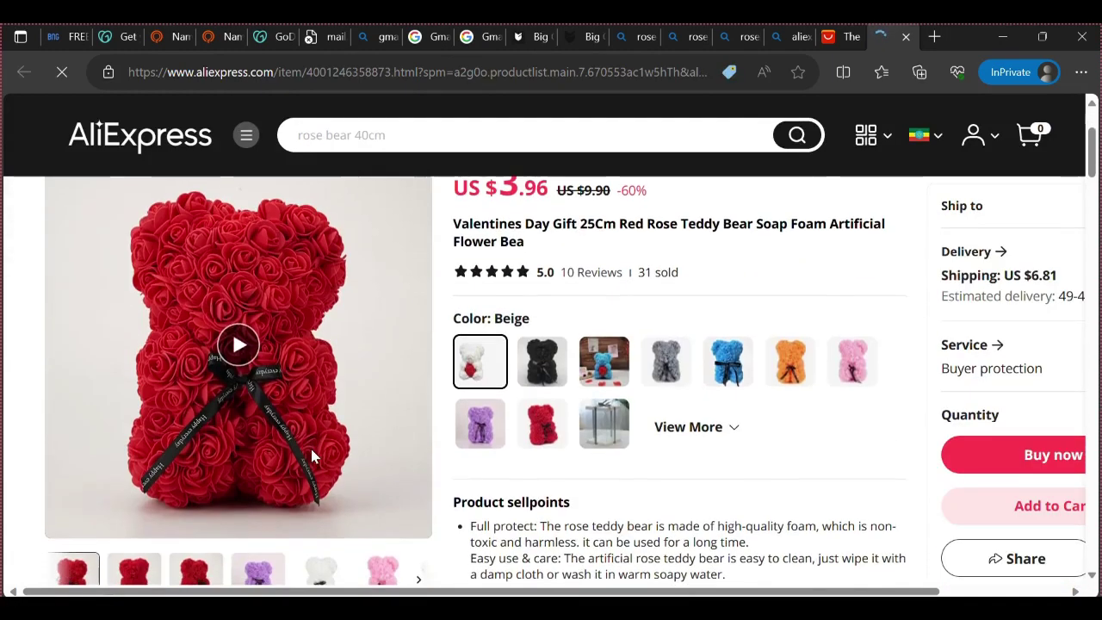
scroll(348, 455, "up", 1)
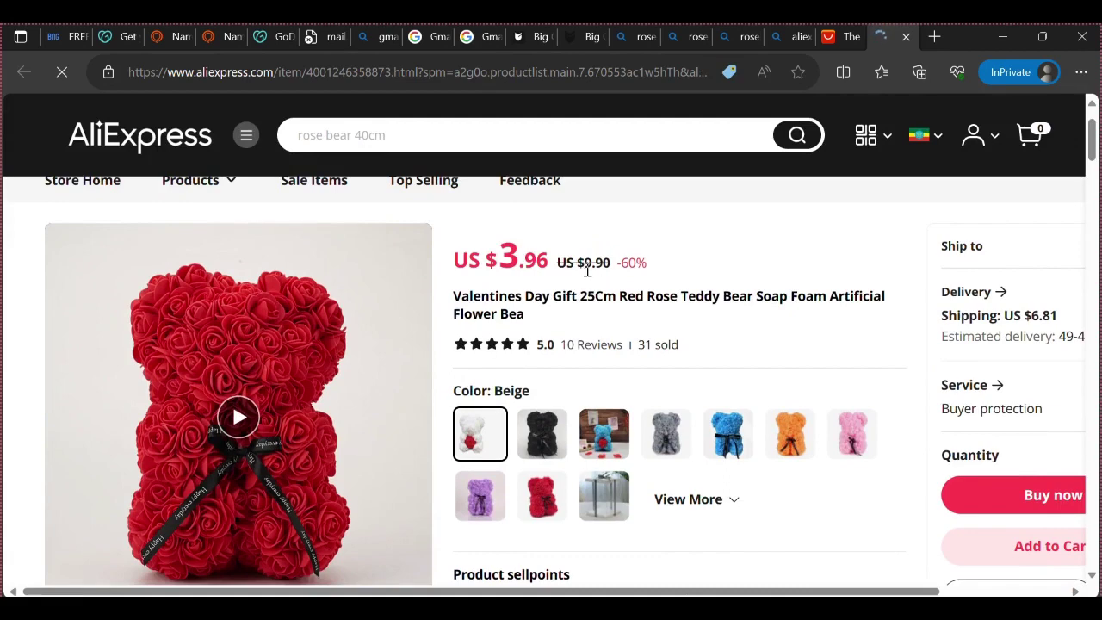
Check the listing's US $3.96 price, then open a blank new tab
left_click_drag(600, 267, 607, 264)
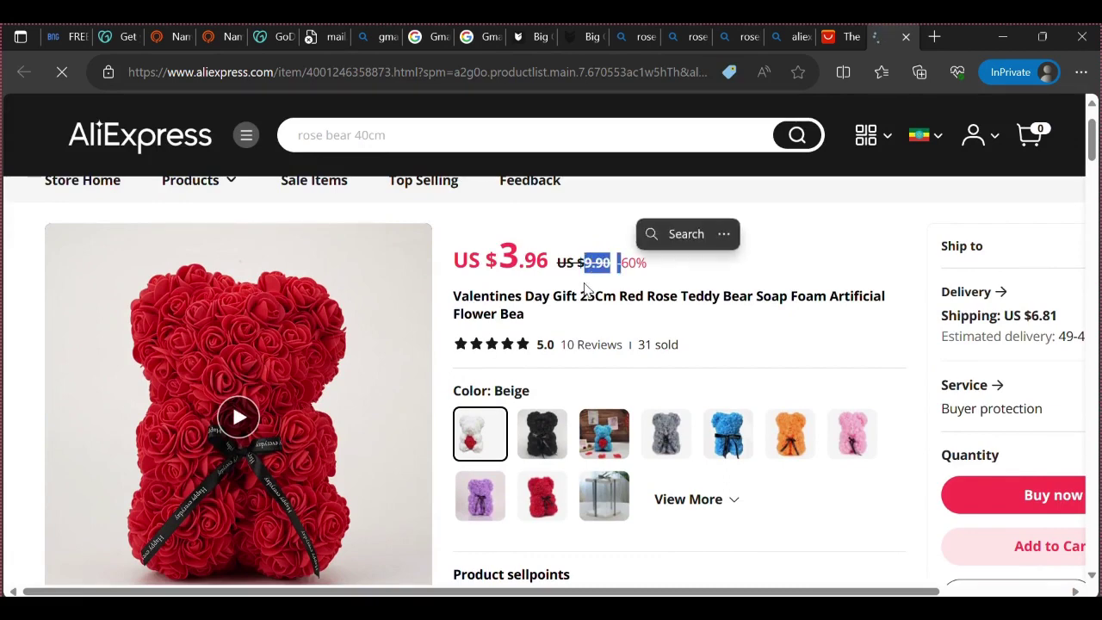
left_click(594, 235)
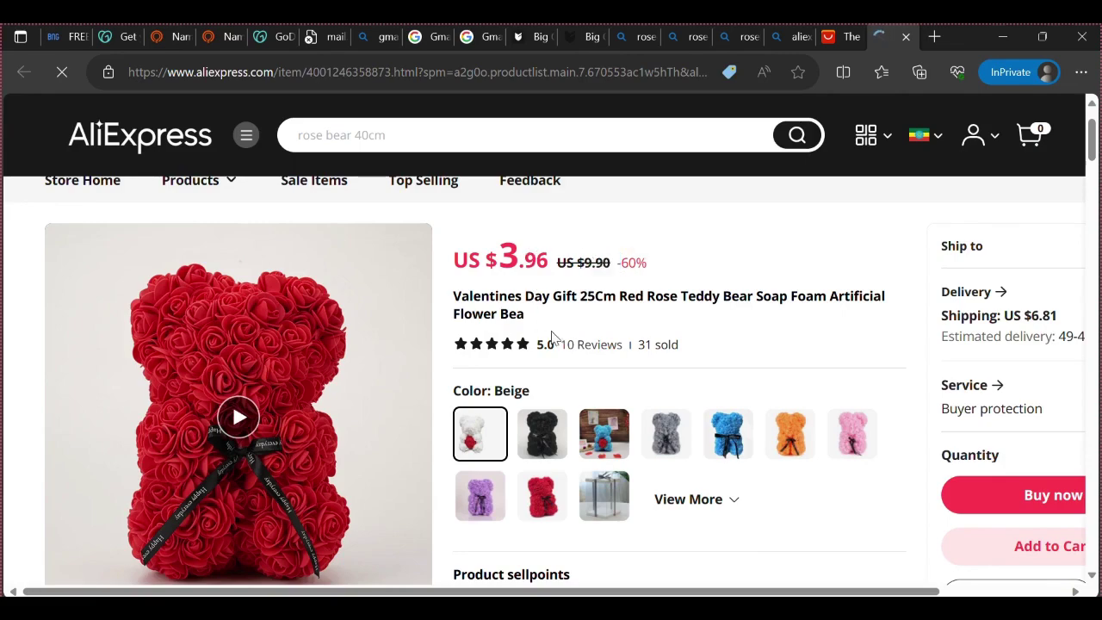
left_click(935, 37)
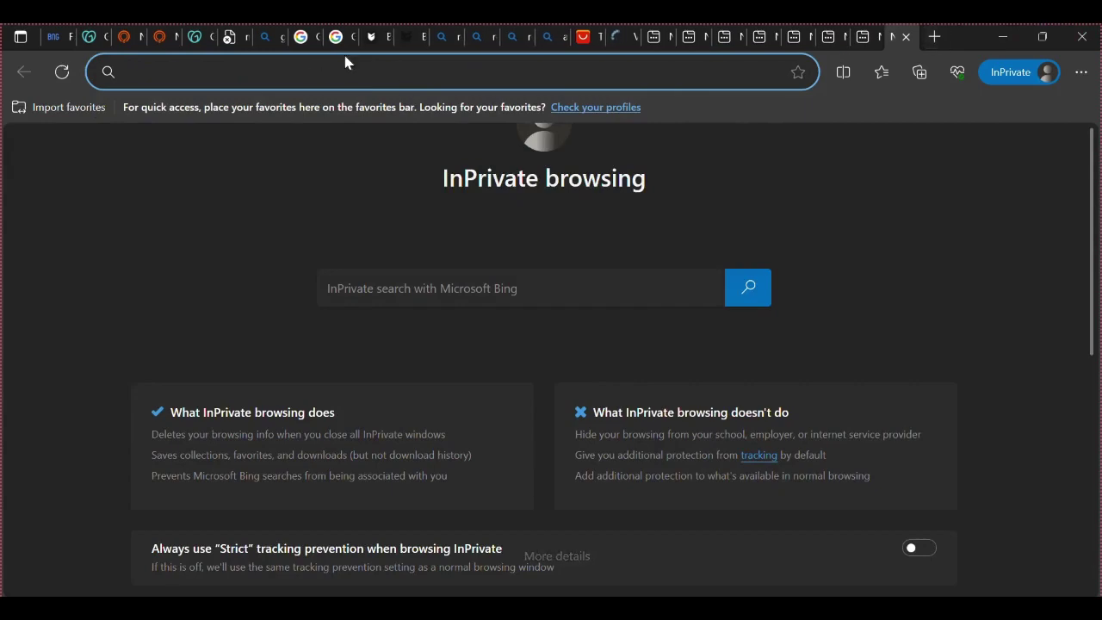
On the Big Cartel form, add a variant row, select its Name field, and enable inventory tracking
left_click(405, 36)
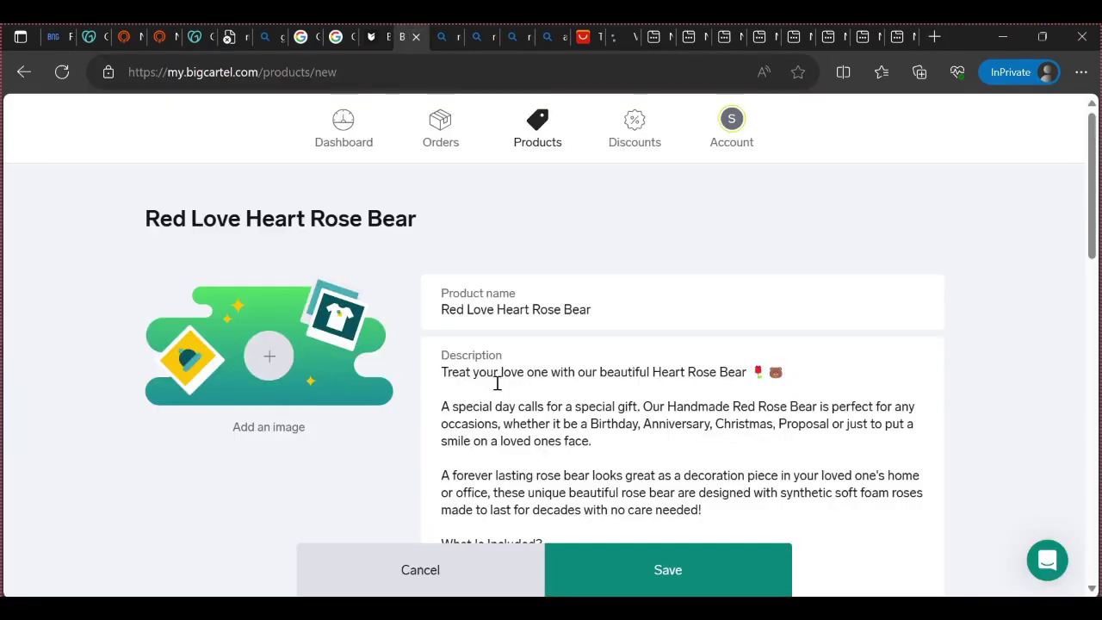
scroll(517, 370, "down", 3)
scroll(509, 445, "down", 2)
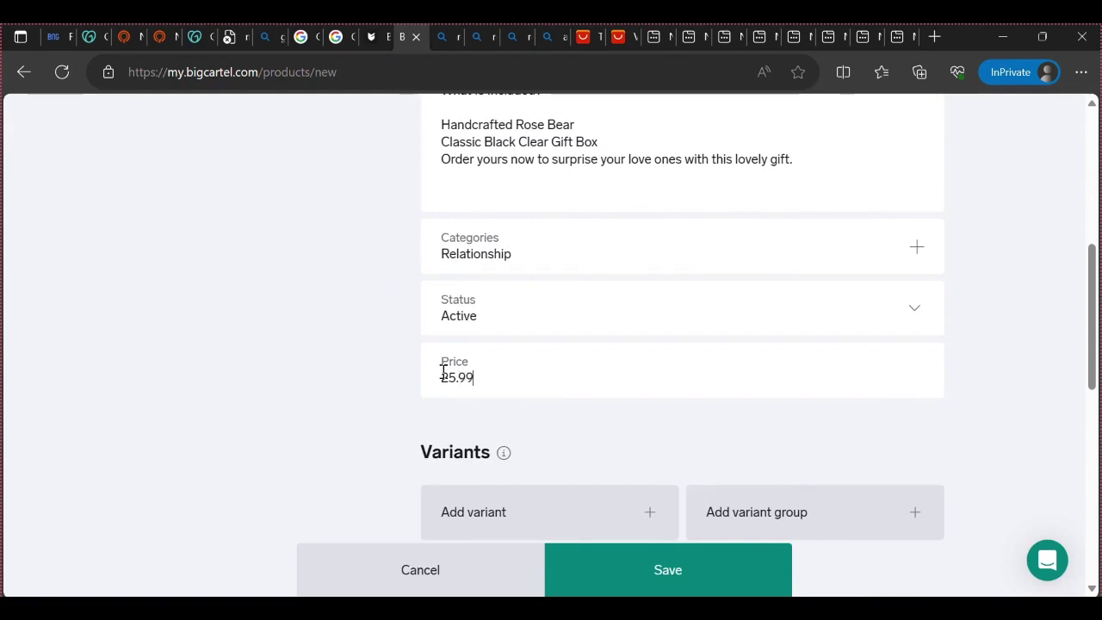
mouse_move(504, 452)
scroll(330, 382, "down", 5)
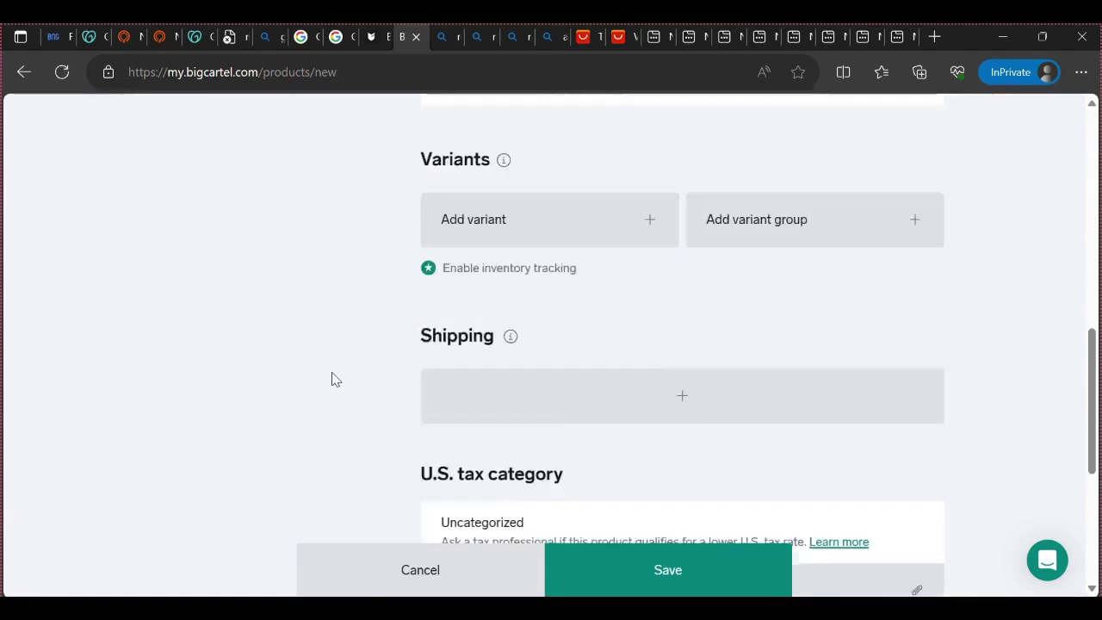
scroll(520, 383, "up", 2)
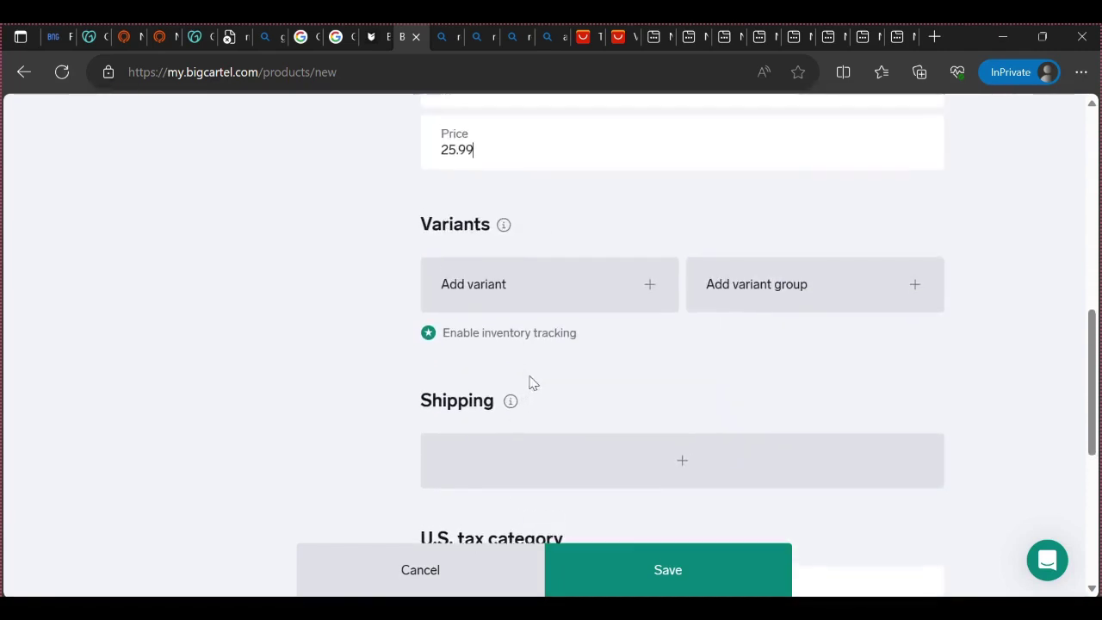
left_click(646, 306)
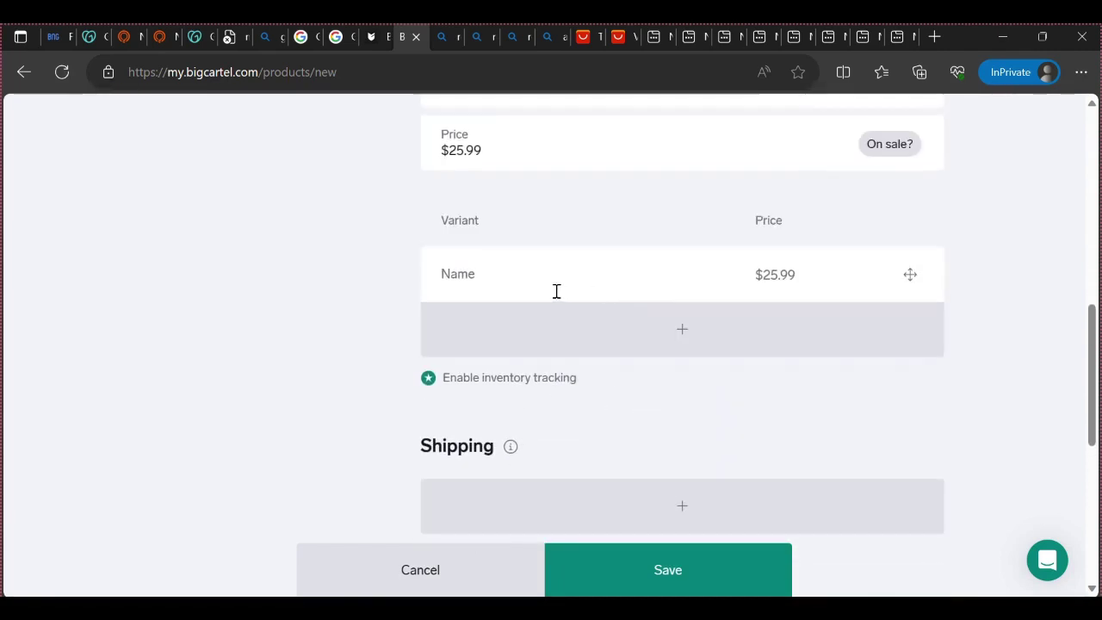
left_click(509, 289)
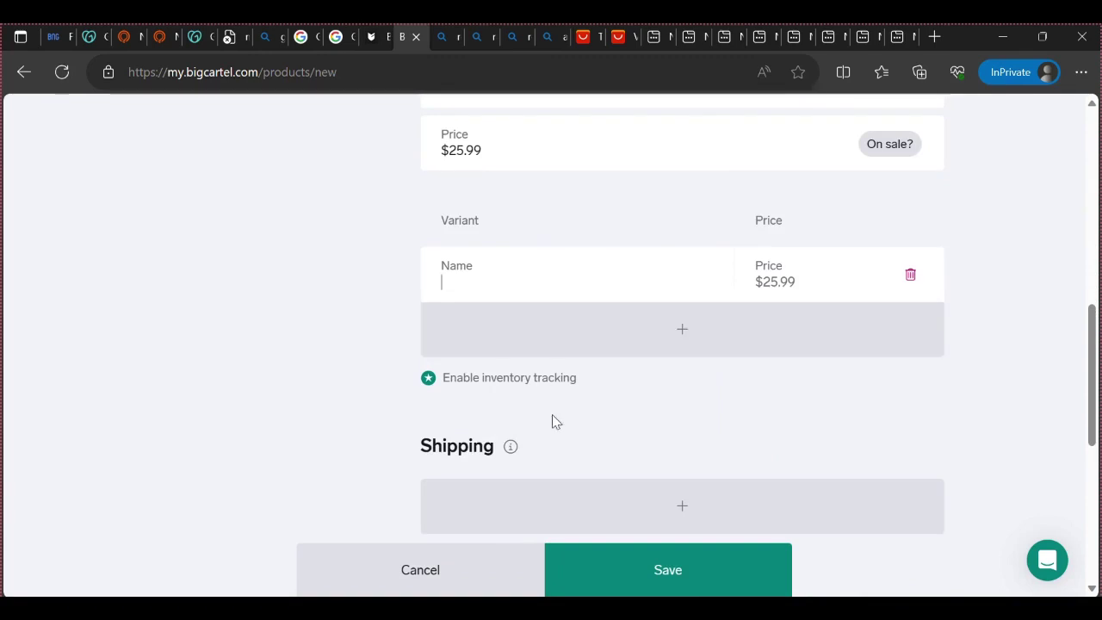
left_click(435, 381)
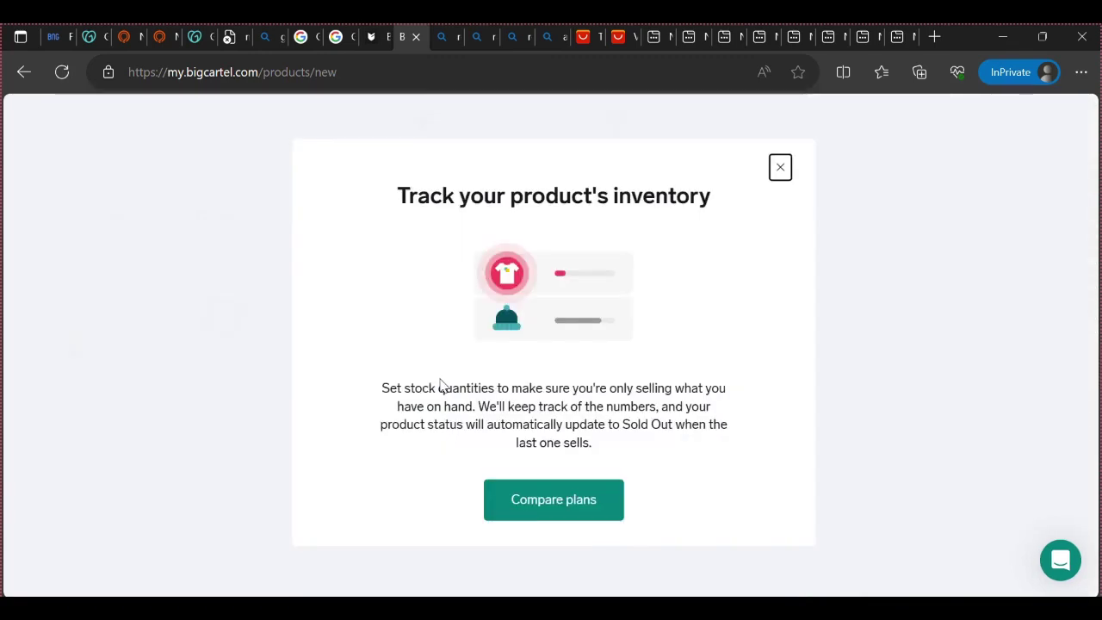
Go back to the products list, then forward to return to the new product form
left_click(24, 72)
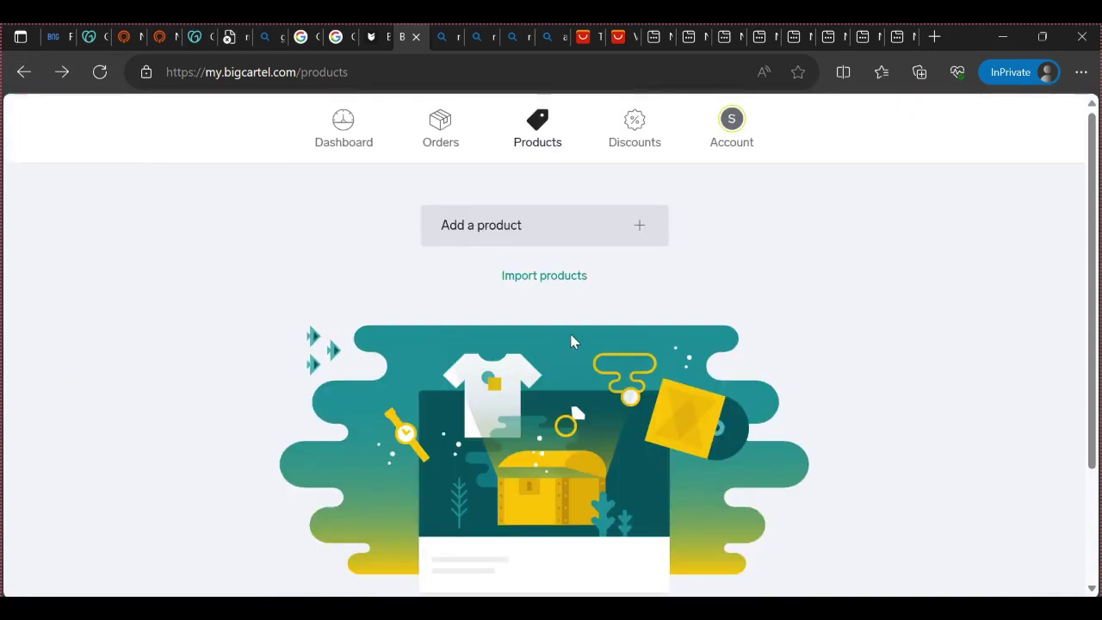
scroll(577, 360, "down", 2)
scroll(583, 376, "up", 2)
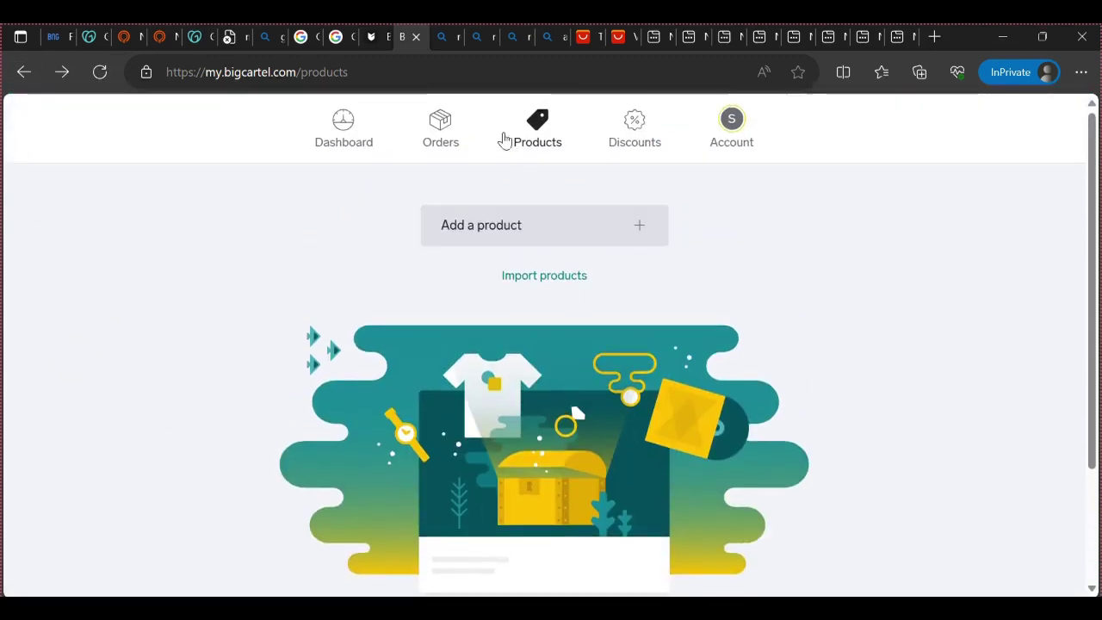
key("alt+Right")
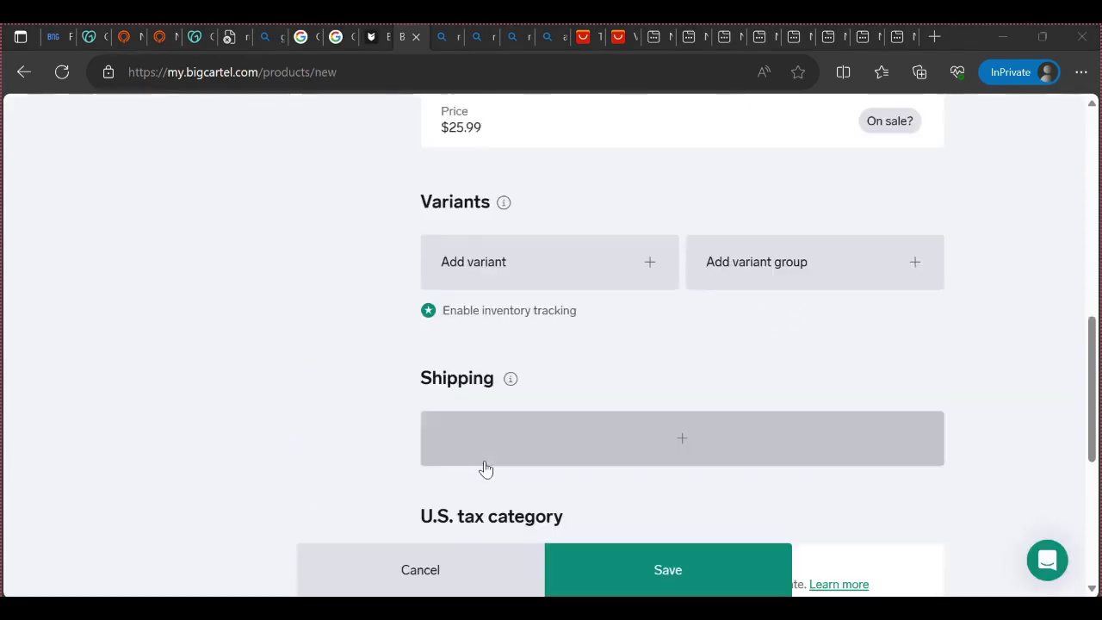
Add a shipping rate row to the rose bear product and open its Country list
scroll(486, 468, "down", 3)
scroll(491, 474, "up", 3)
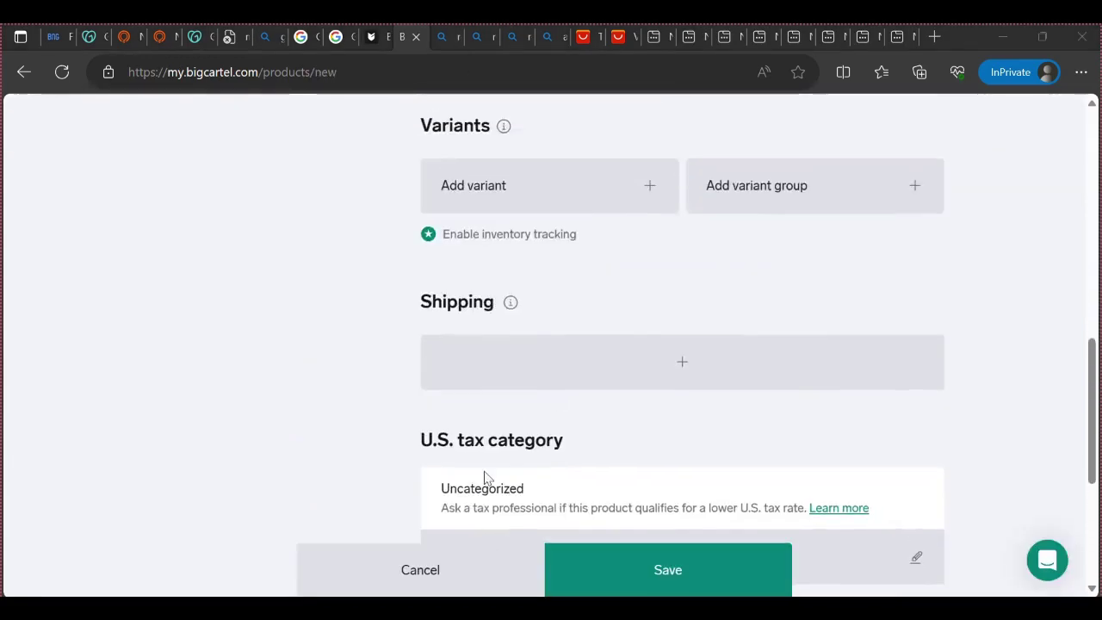
left_click(522, 380)
left_click(475, 363)
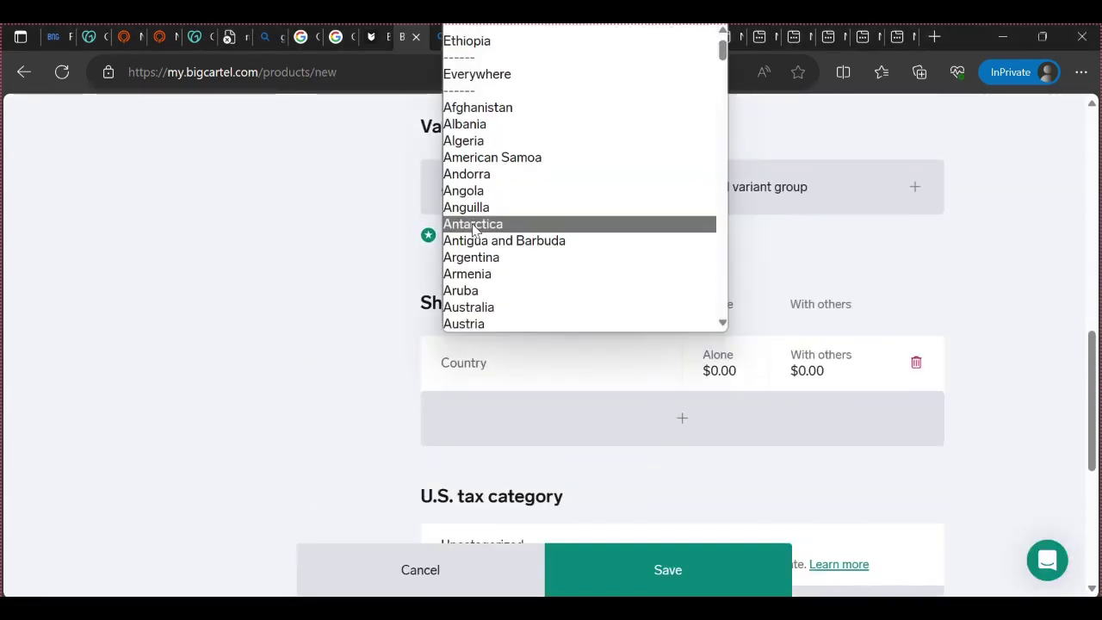
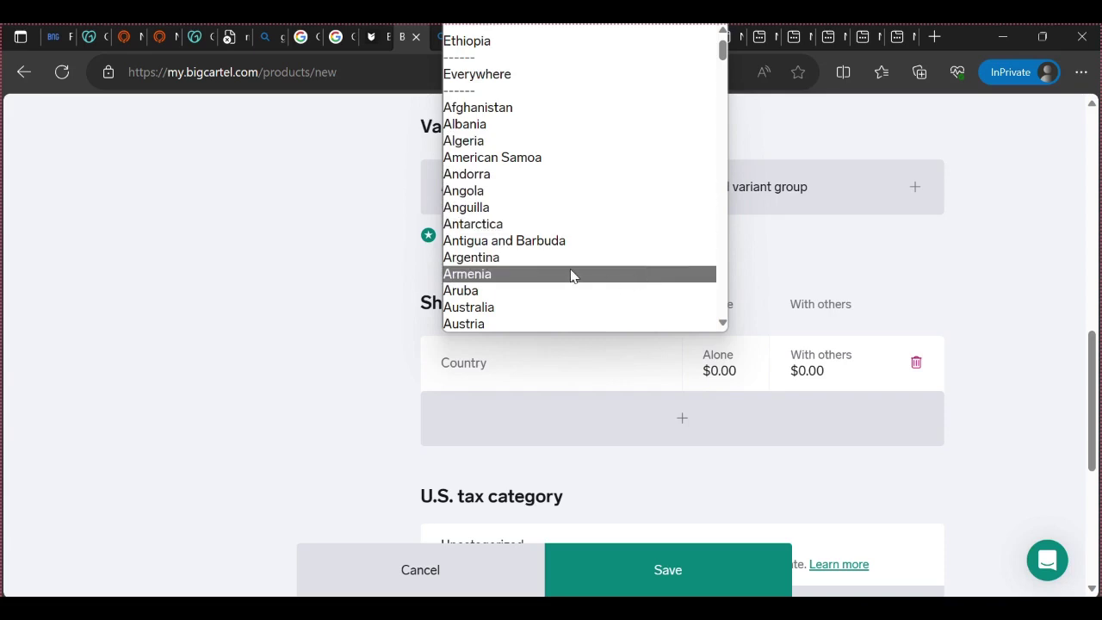
Close the Country list without choosing a country and delete the empty shipping row
scroll(571, 274, "down", 3)
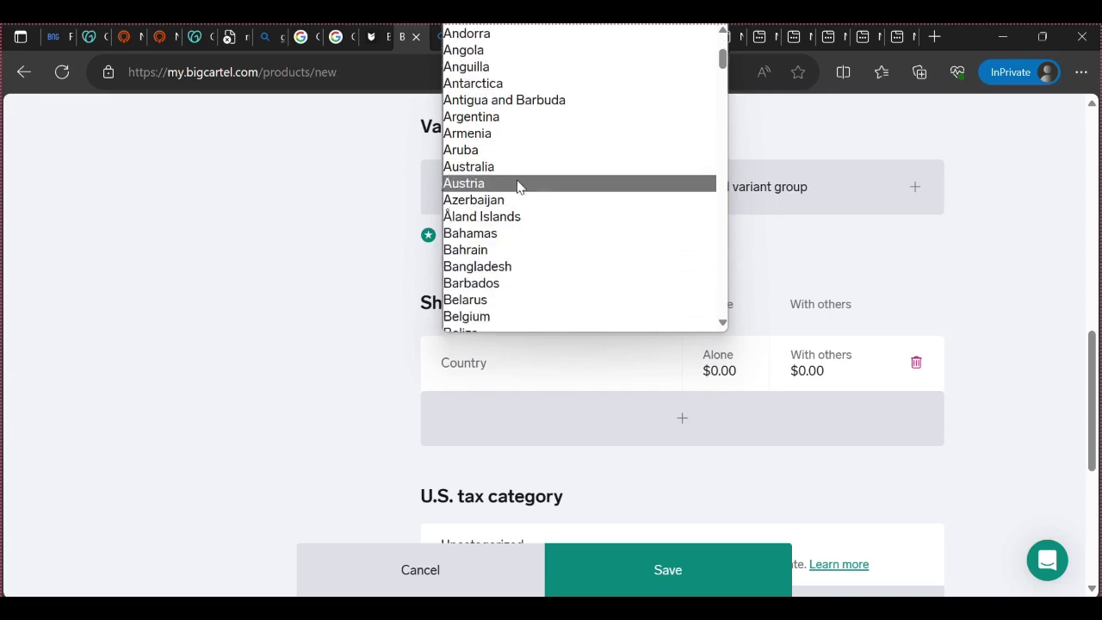
left_click(293, 458)
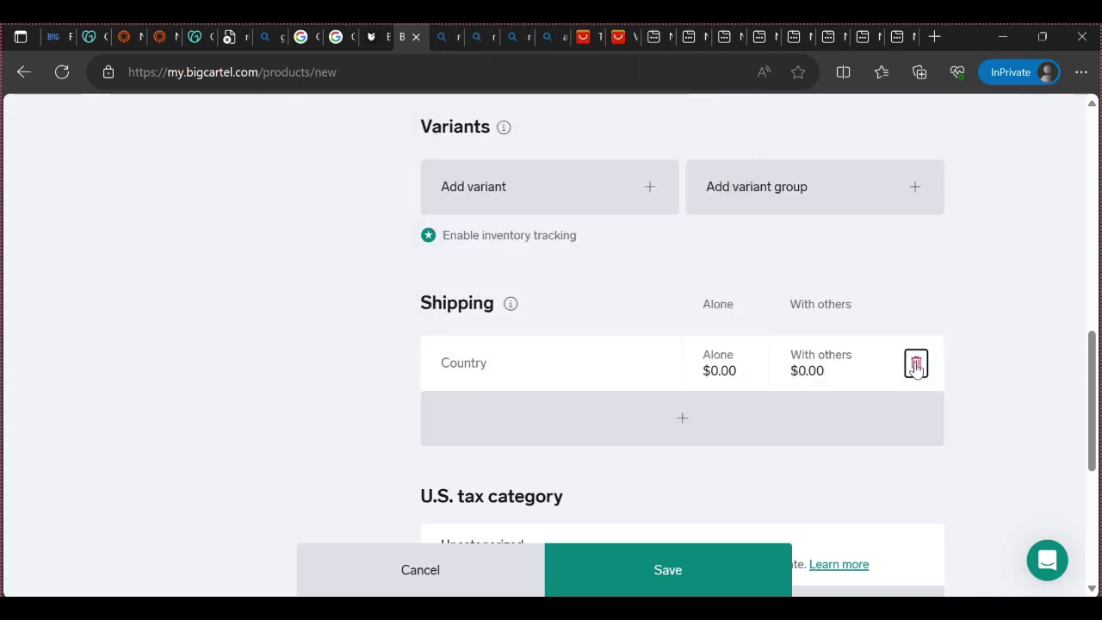
left_click(914, 363)
scroll(799, 433, "down", 3)
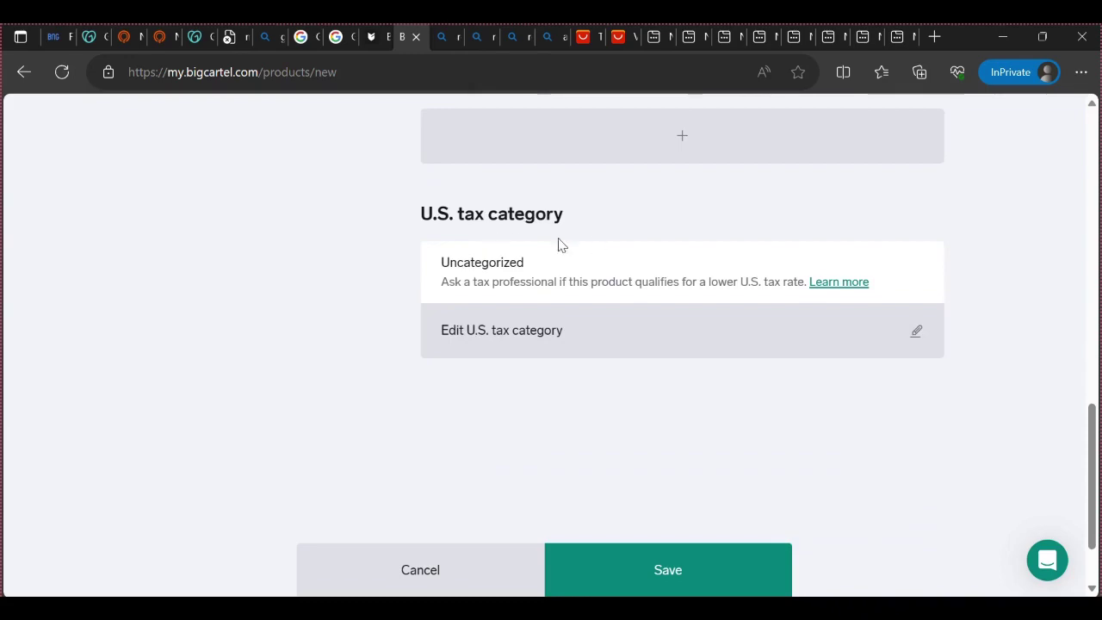
scroll(600, 414, "down", 1)
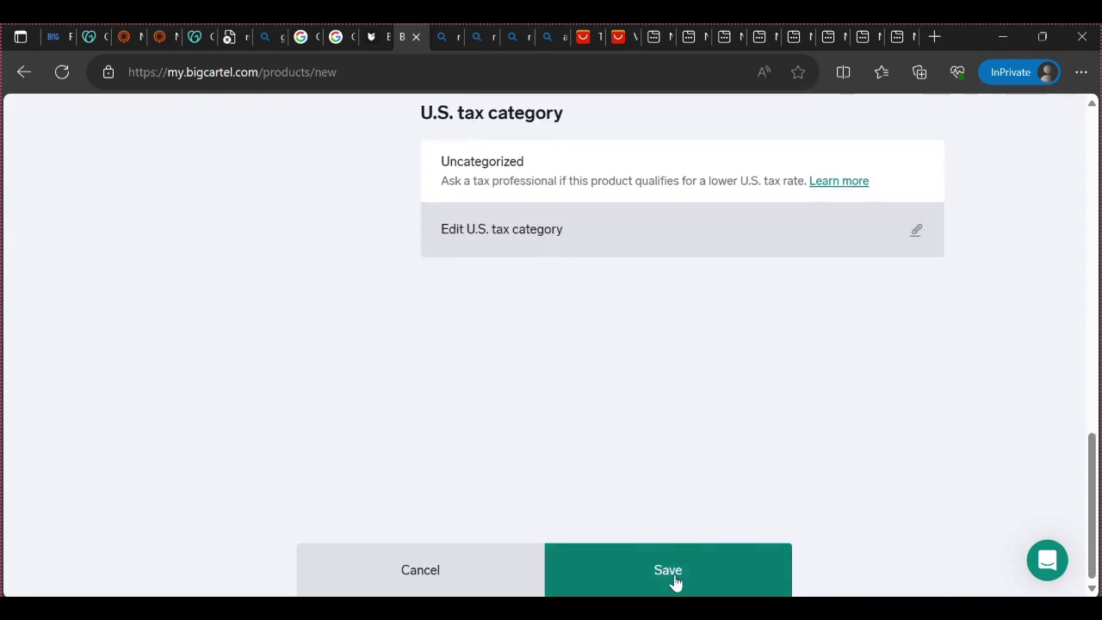
scroll(661, 551, "up", 10)
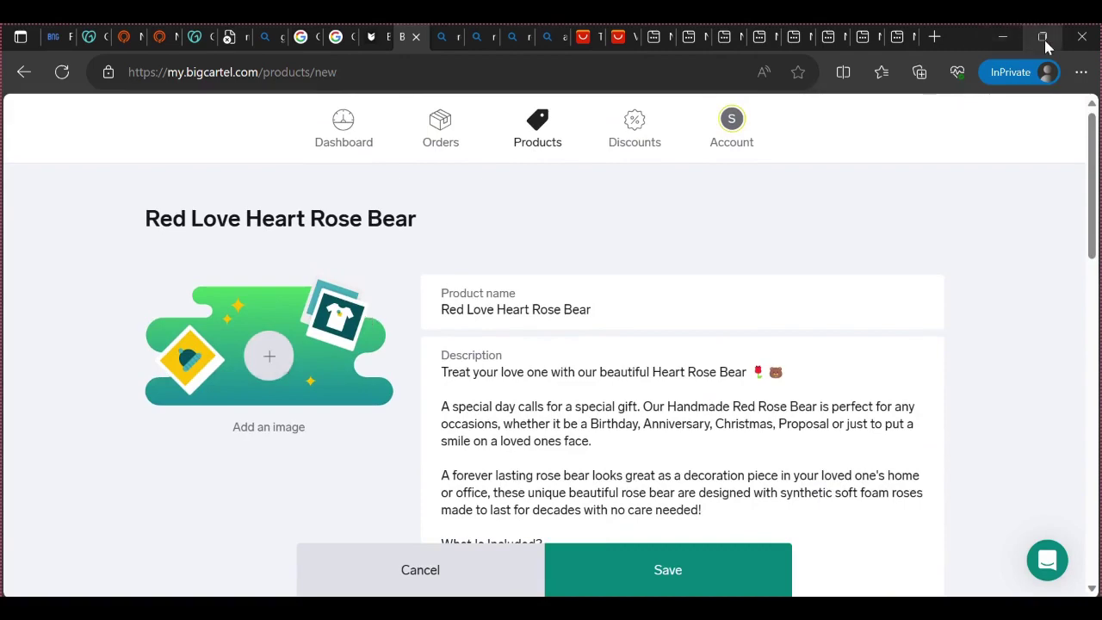
Snap Edge to the left half and drag download.jpg from the desktop onto the product's image area
mouse_move(1045, 39)
left_click(940, 91)
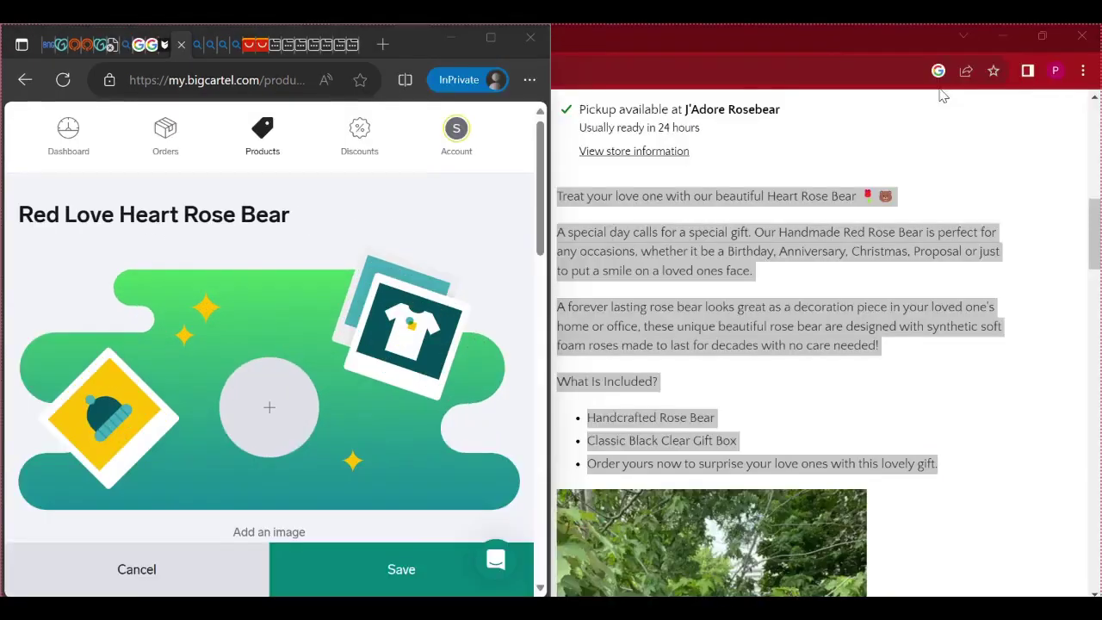
left_click(350, 363)
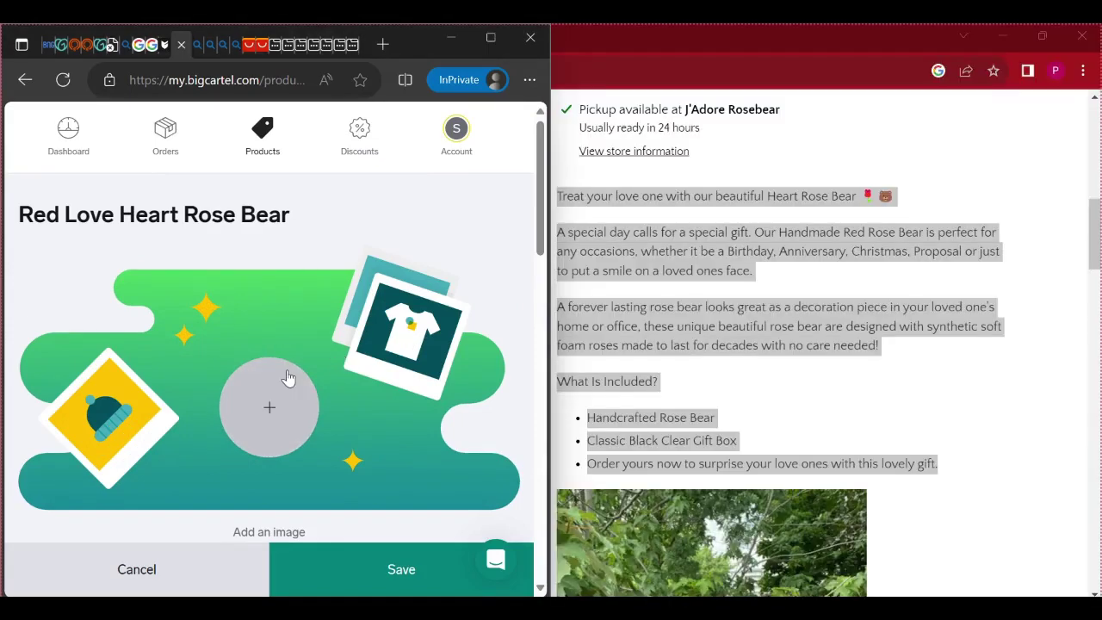
left_click(990, 41)
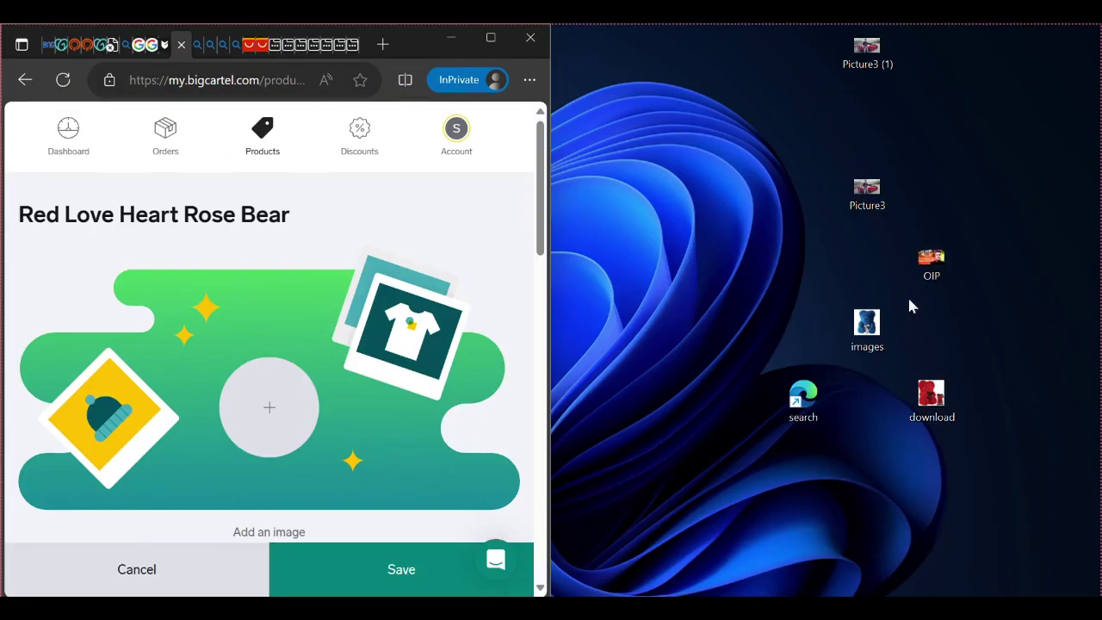
left_click_drag(932, 396, 292, 396)
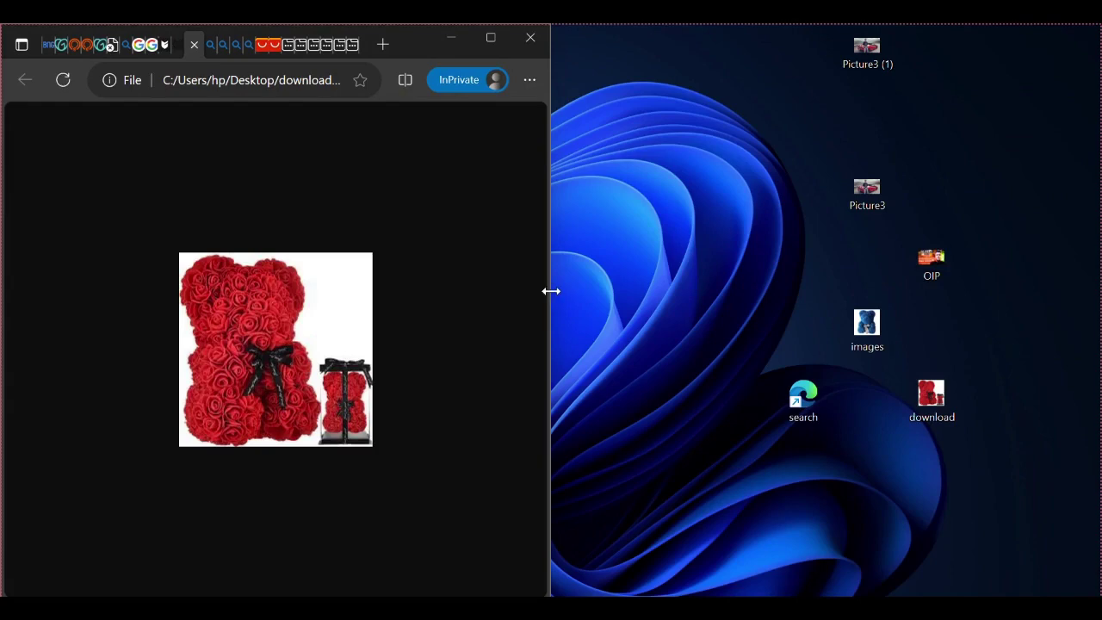
left_click_drag(551, 291, 1095, 328)
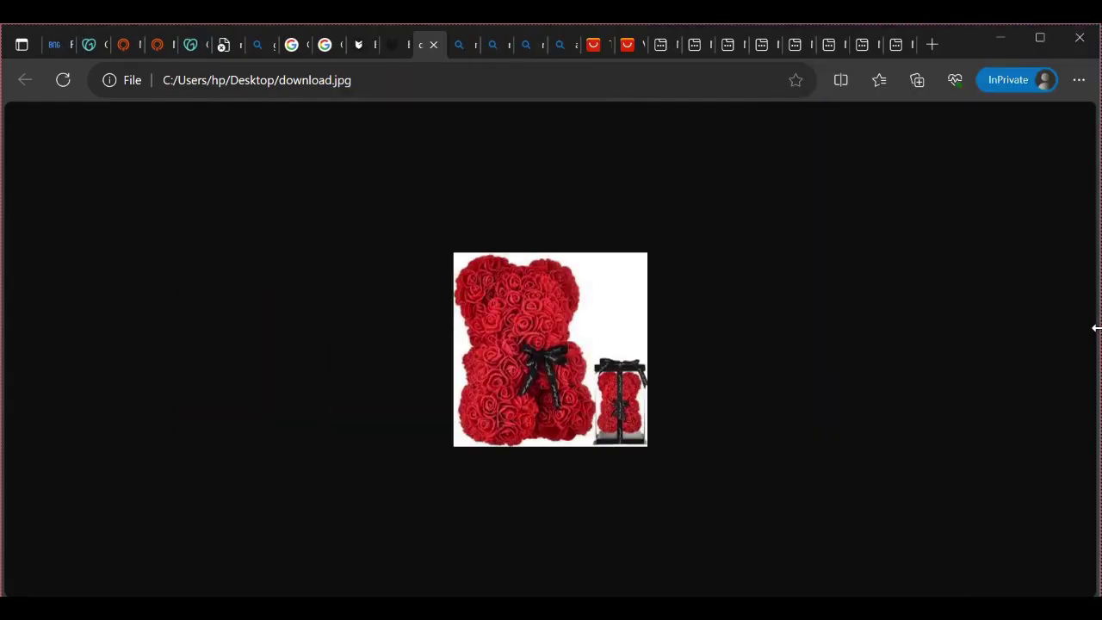
left_click(463, 57)
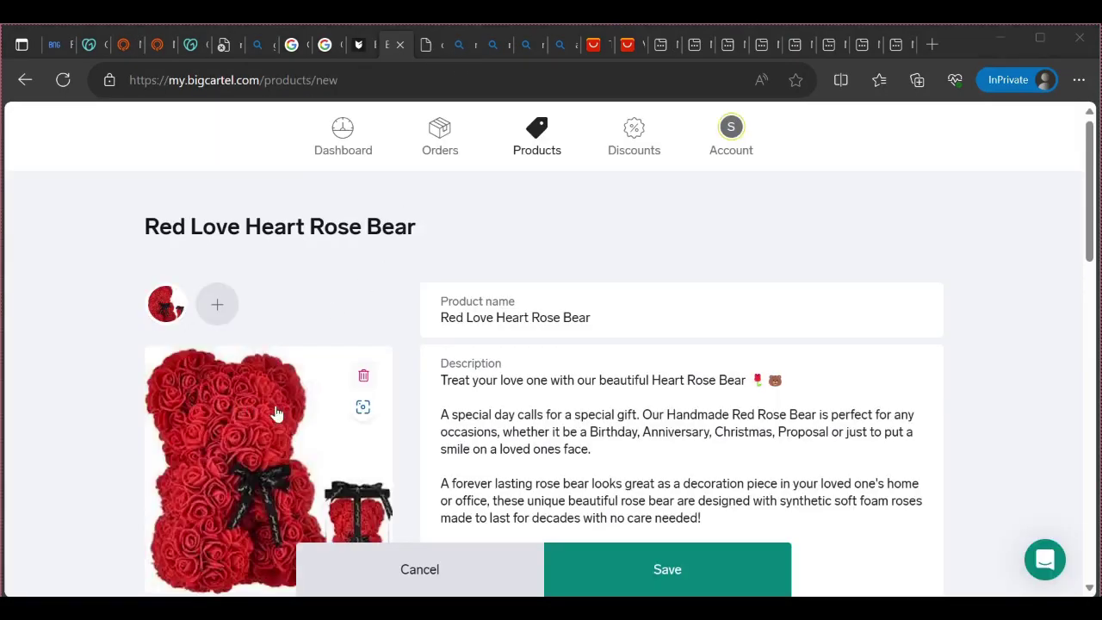
Try adding a second product image, then dismiss the Upgrade prompt without upgrading
scroll(276, 400, "down", 3)
scroll(295, 419, "up", 3)
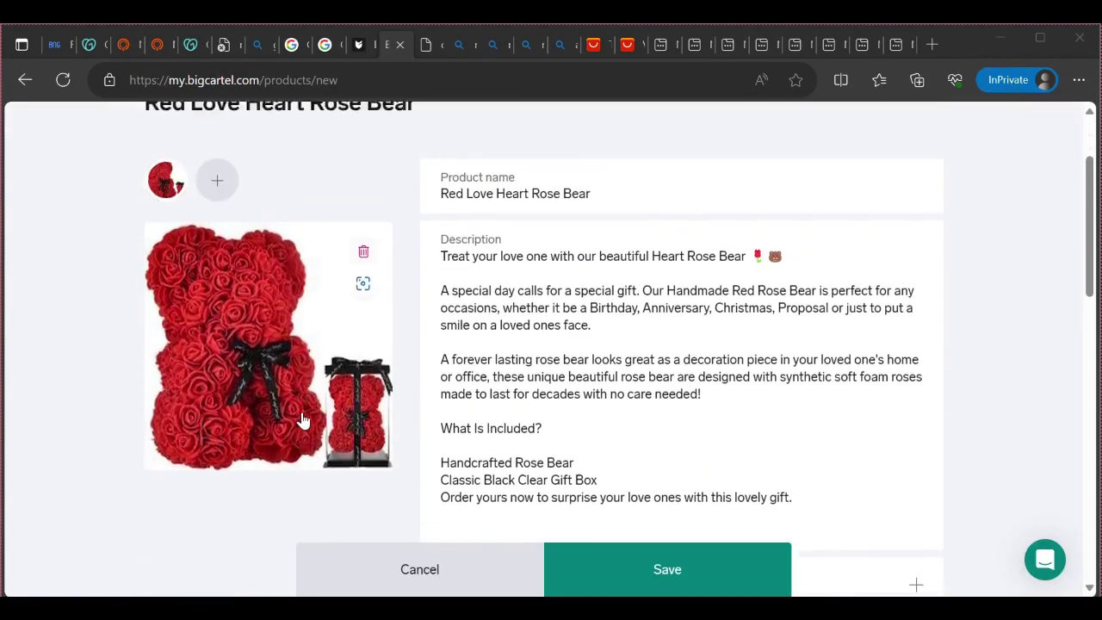
left_click(216, 237)
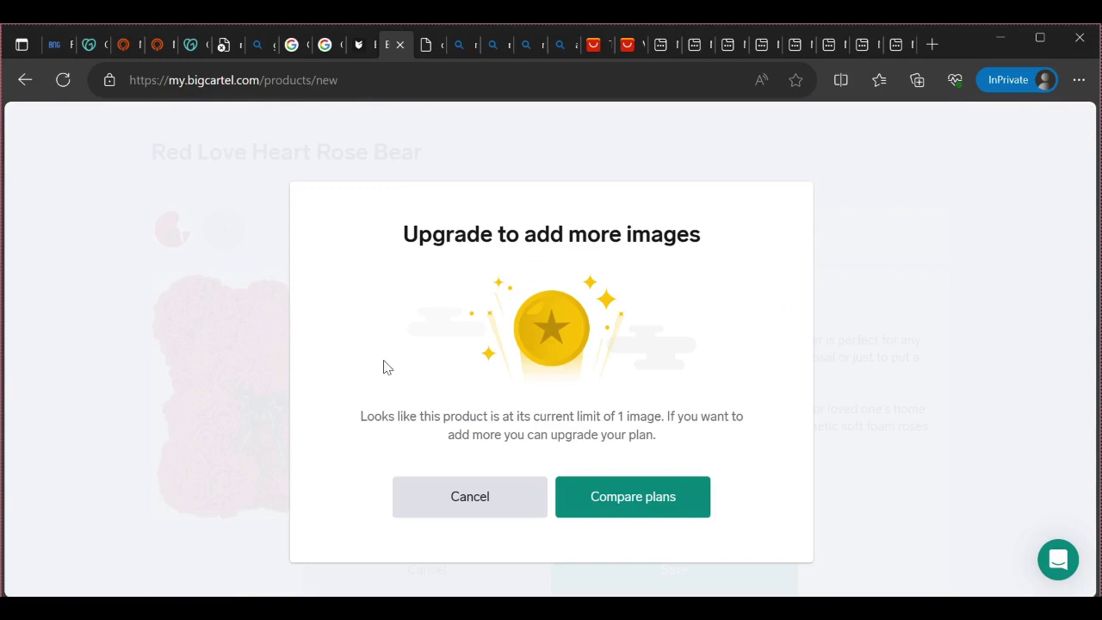
left_click(503, 510)
Scroll through the completed form and save the Red Love Heart Rose Bear product
scroll(568, 362, "down", 5)
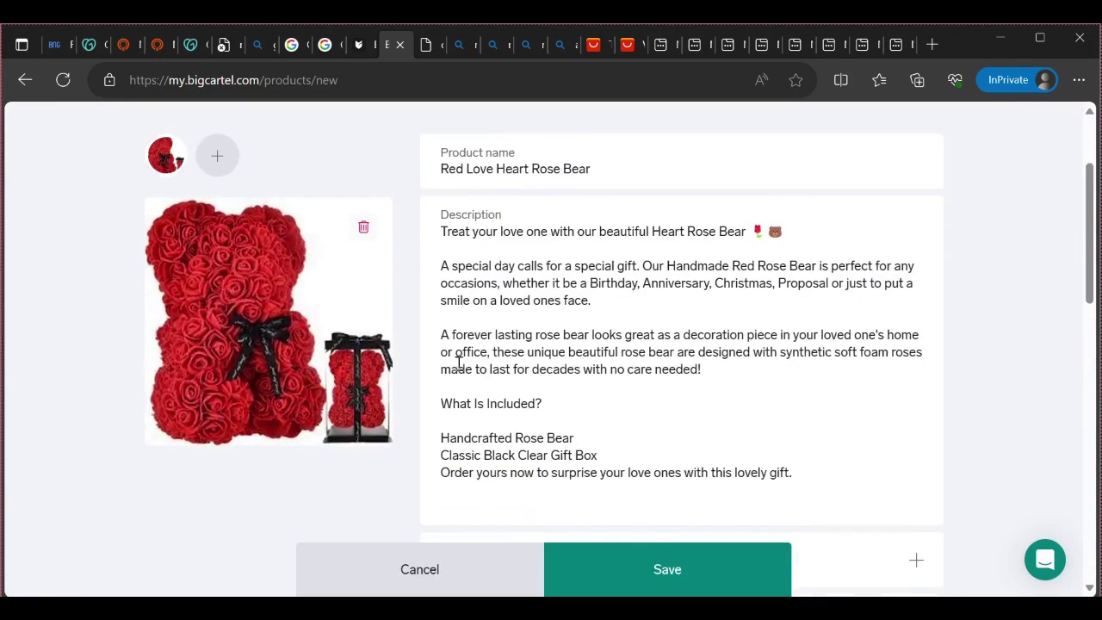
scroll(629, 379, "down", 3)
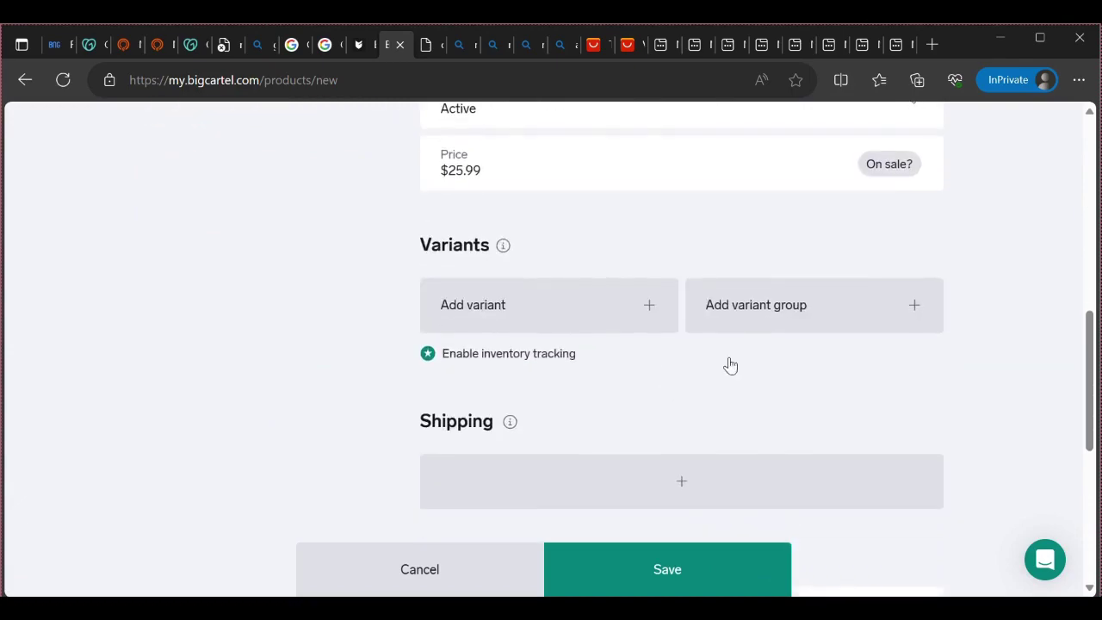
scroll(732, 370, "down", 3)
scroll(749, 391, "down", 2)
scroll(723, 439, "up", 15)
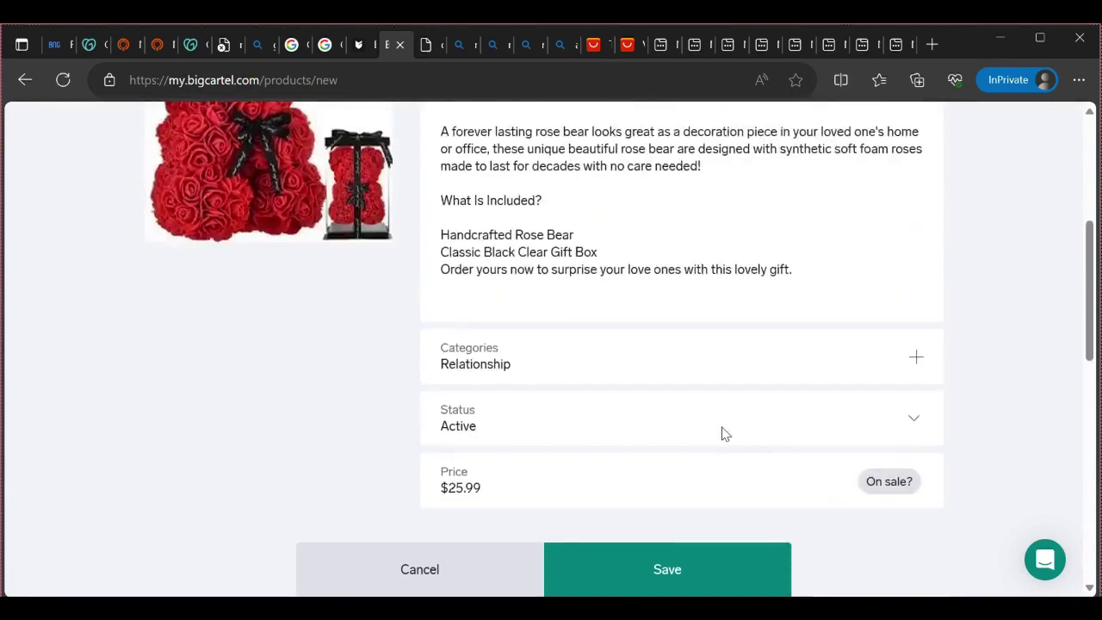
scroll(732, 430, "down", 12)
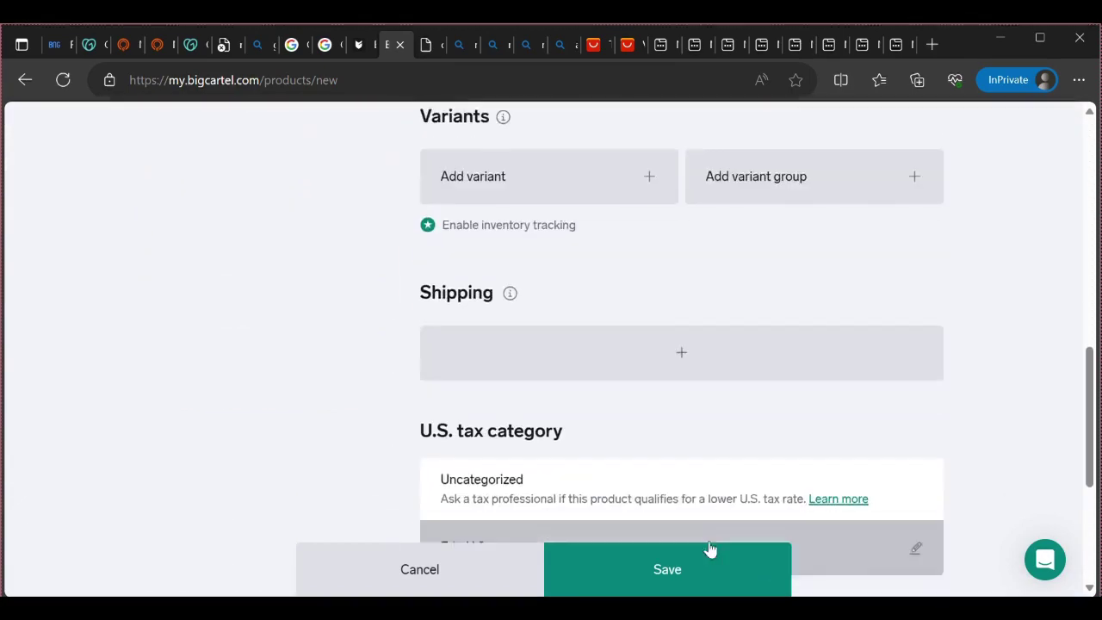
mouse_move(674, 592)
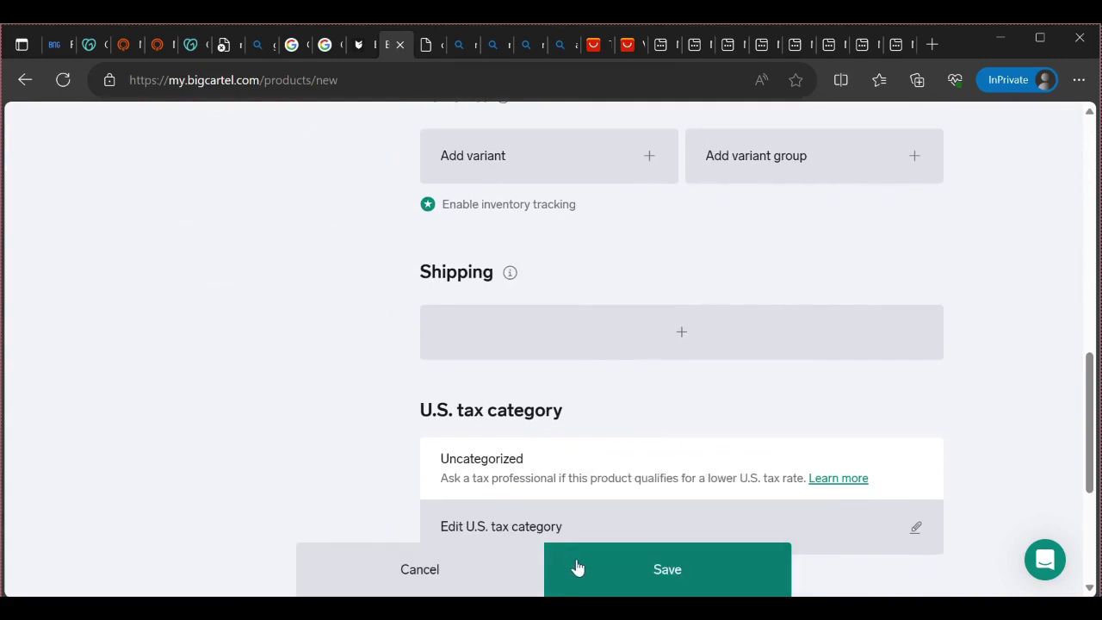
left_click(607, 568)
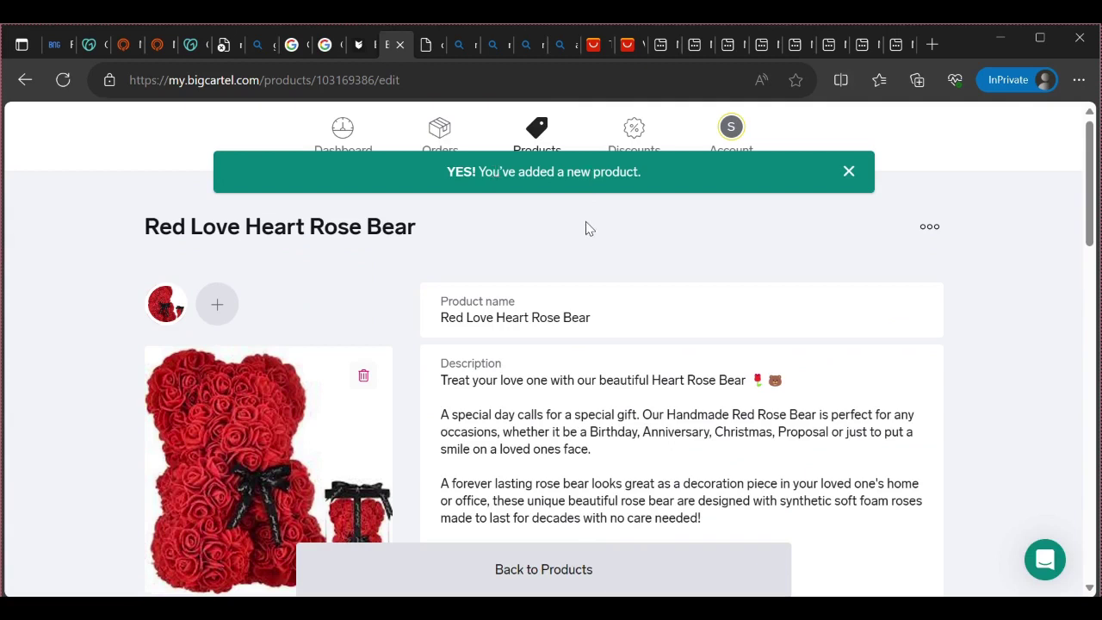
Open the Red Love Heart Rose Bear from Products and check its URL red-love-heart-rose-bear and $25.99 price
left_click(450, 158)
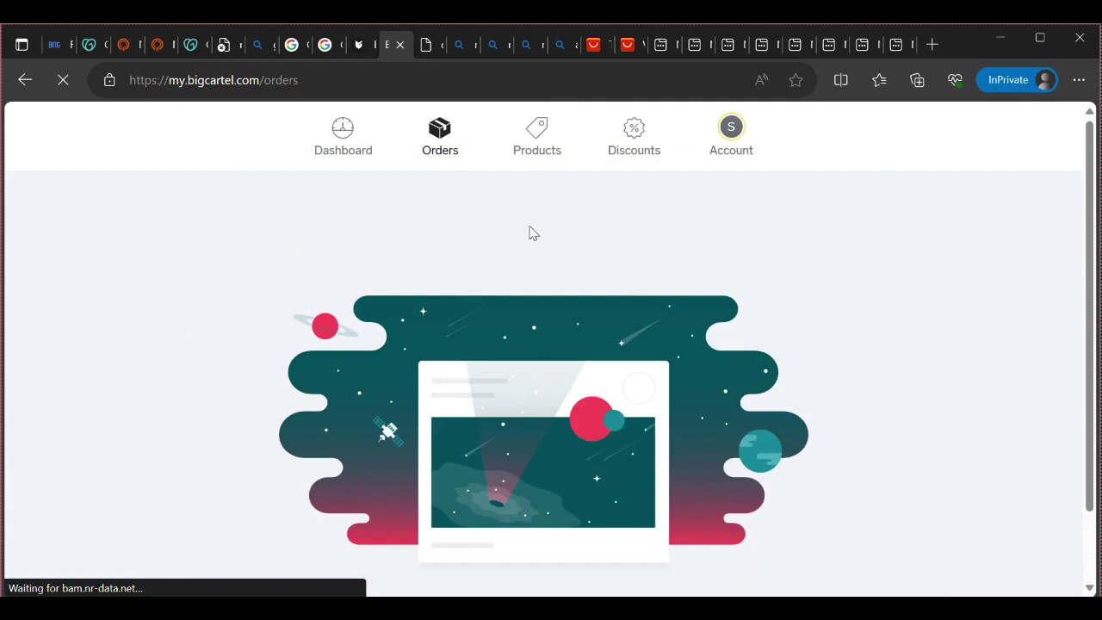
left_click(534, 143)
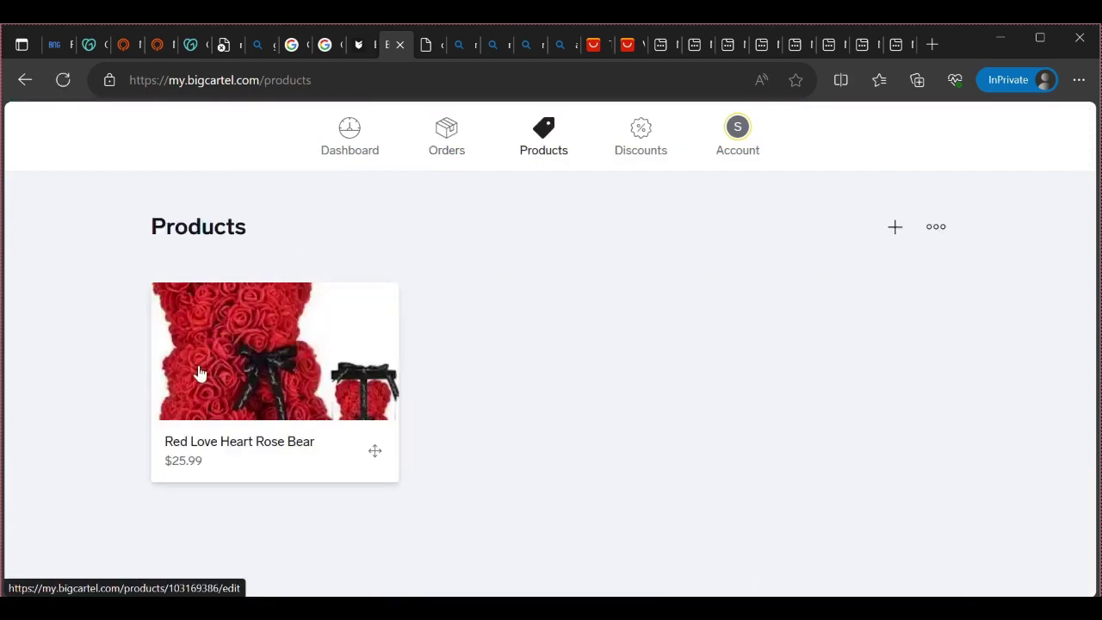
left_click(295, 383)
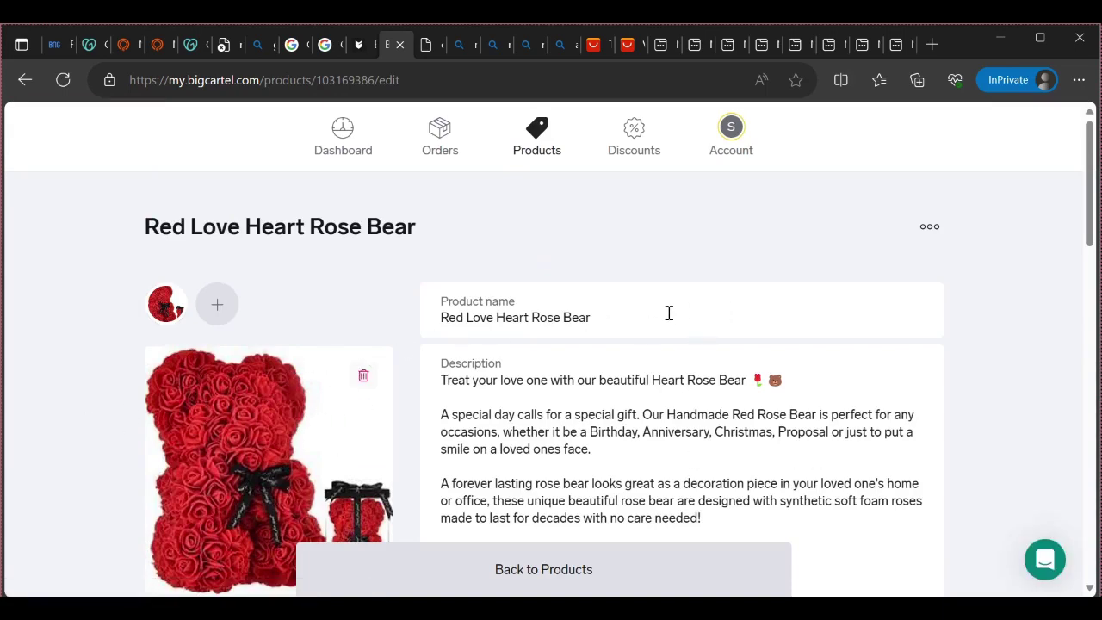
scroll(669, 313, "down", 8)
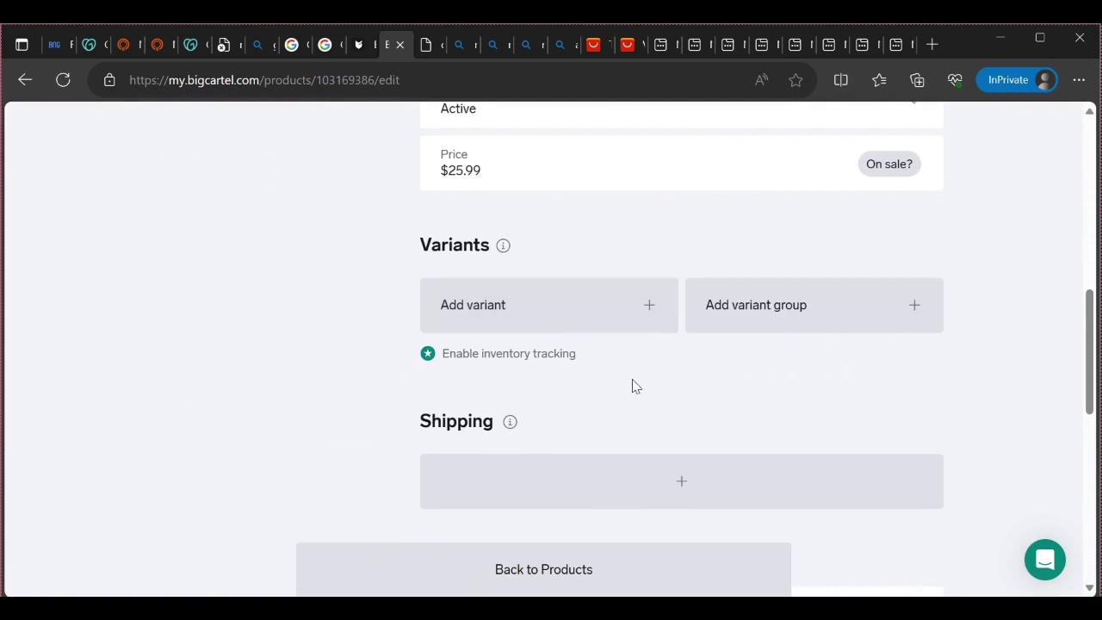
scroll(652, 443, "up", 1)
scroll(657, 440, "down", 7)
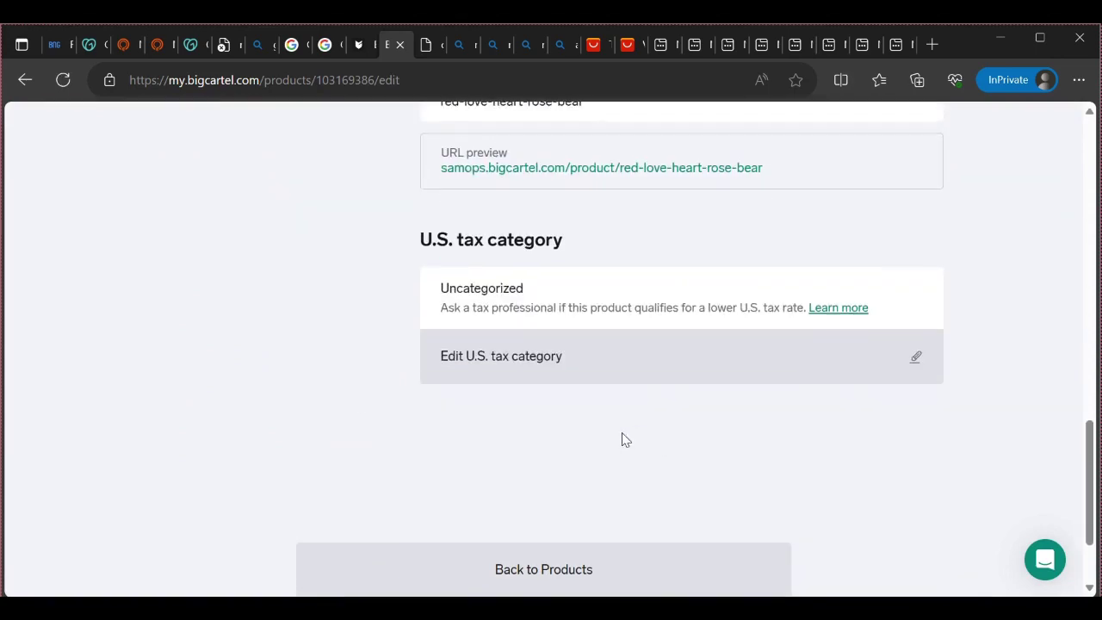
scroll(751, 364, "up", 1)
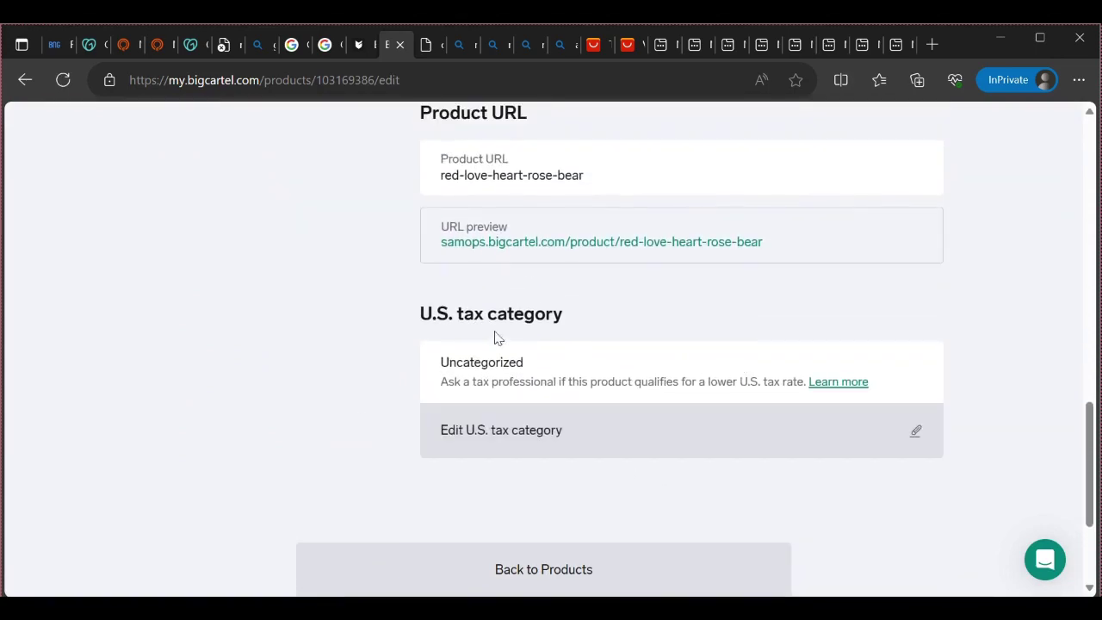
Open the rose bear's public shop page and read through its product description
left_click(525, 244)
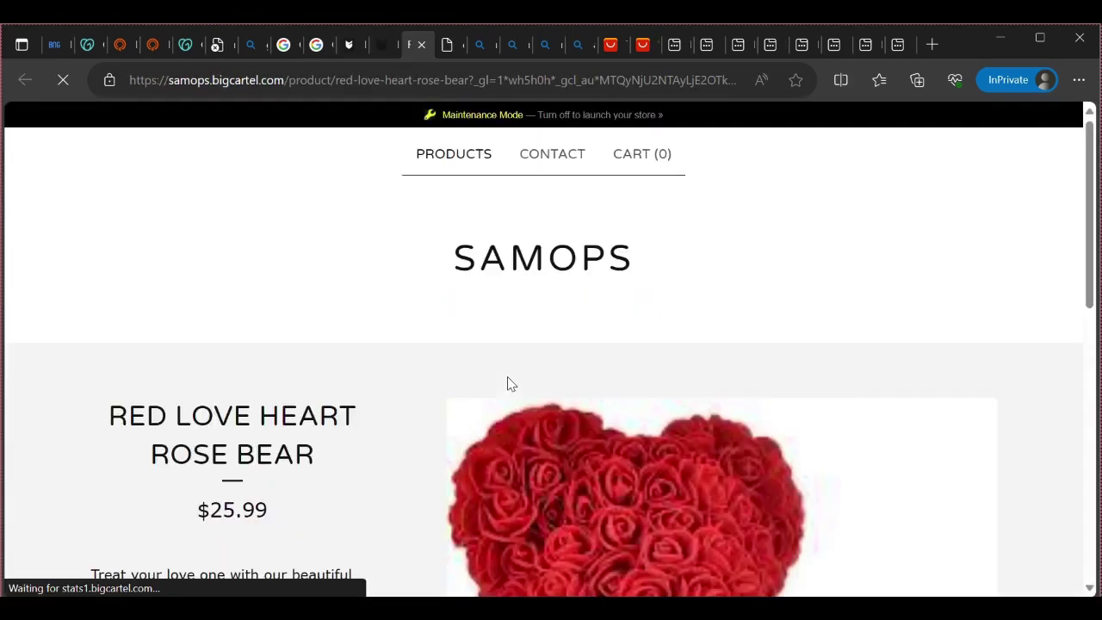
scroll(509, 382, "down", 1)
scroll(509, 381, "up", 1)
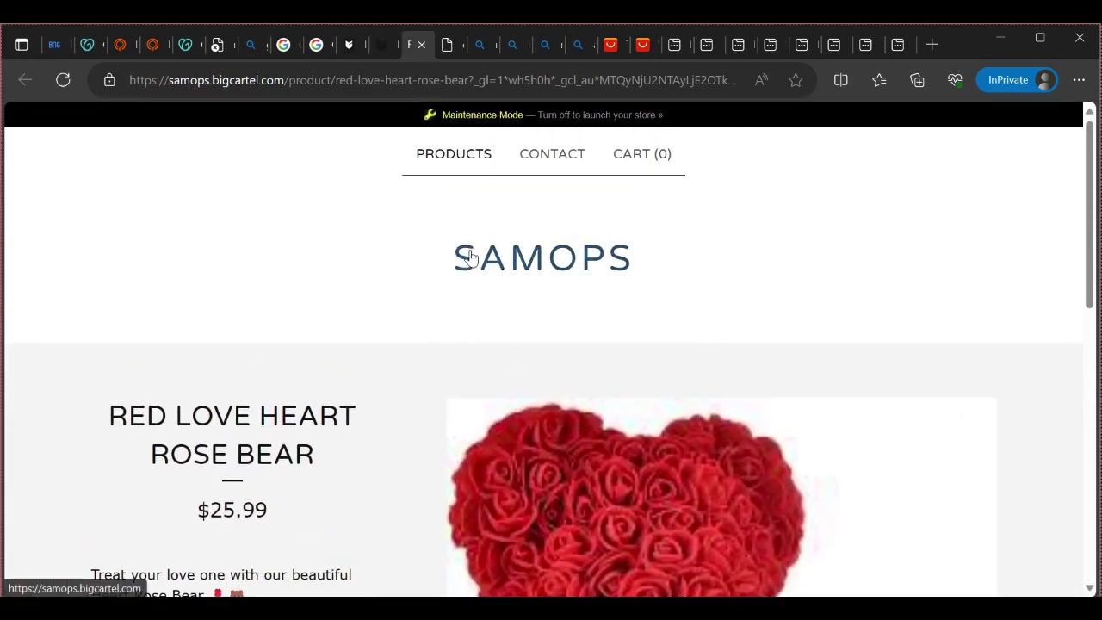
scroll(543, 357, "down", 1)
scroll(544, 356, "down", 5)
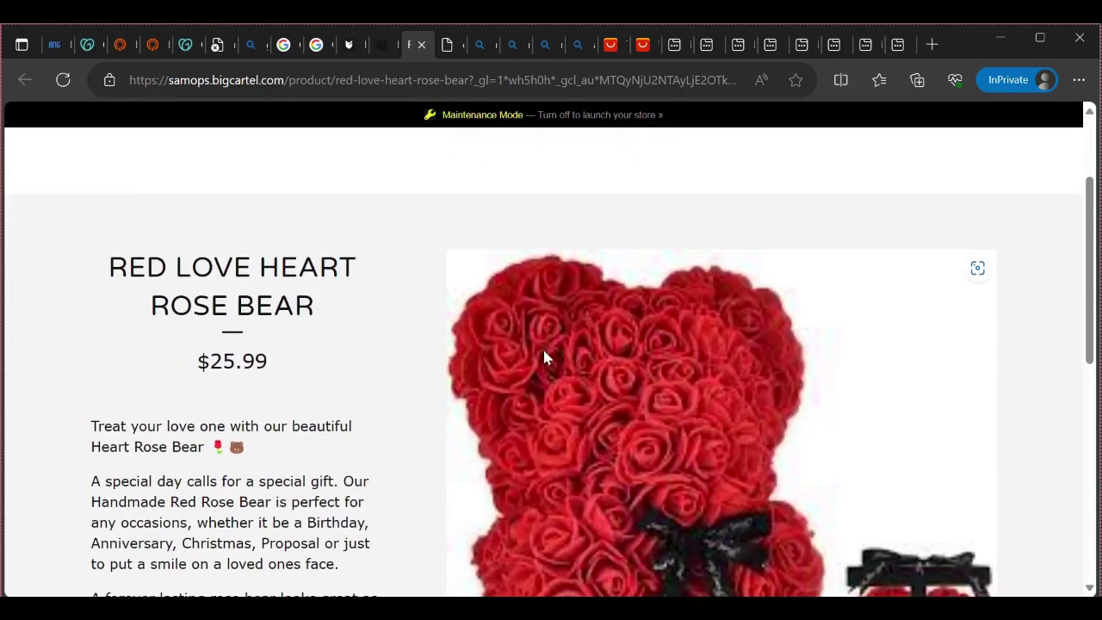
scroll(549, 356, "up", 3)
scroll(650, 388, "down", 2)
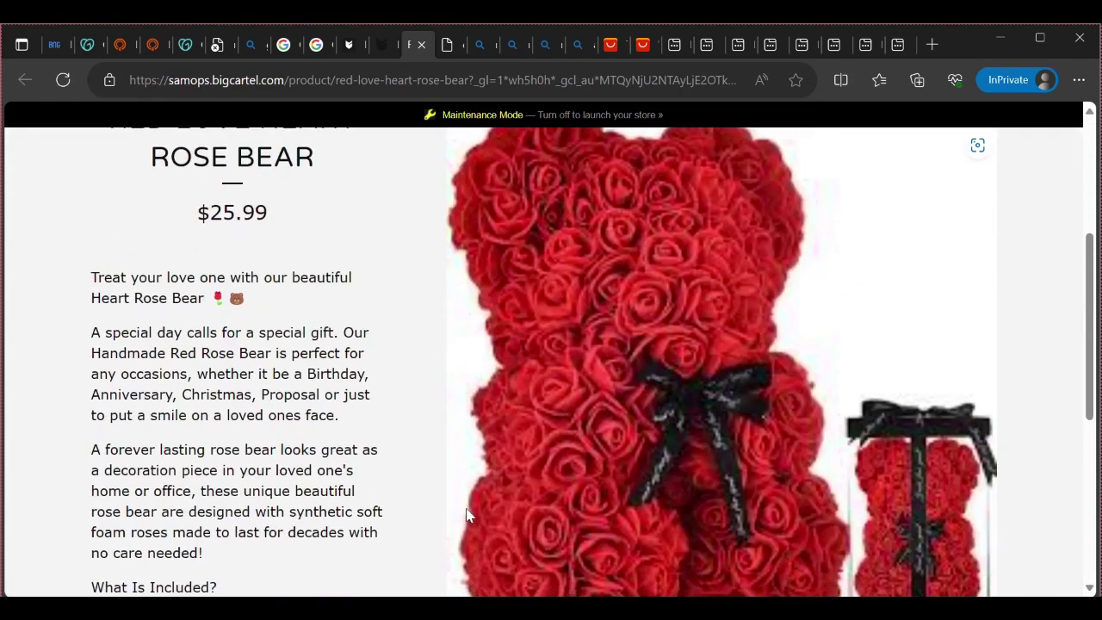
scroll(706, 358, "down", 3)
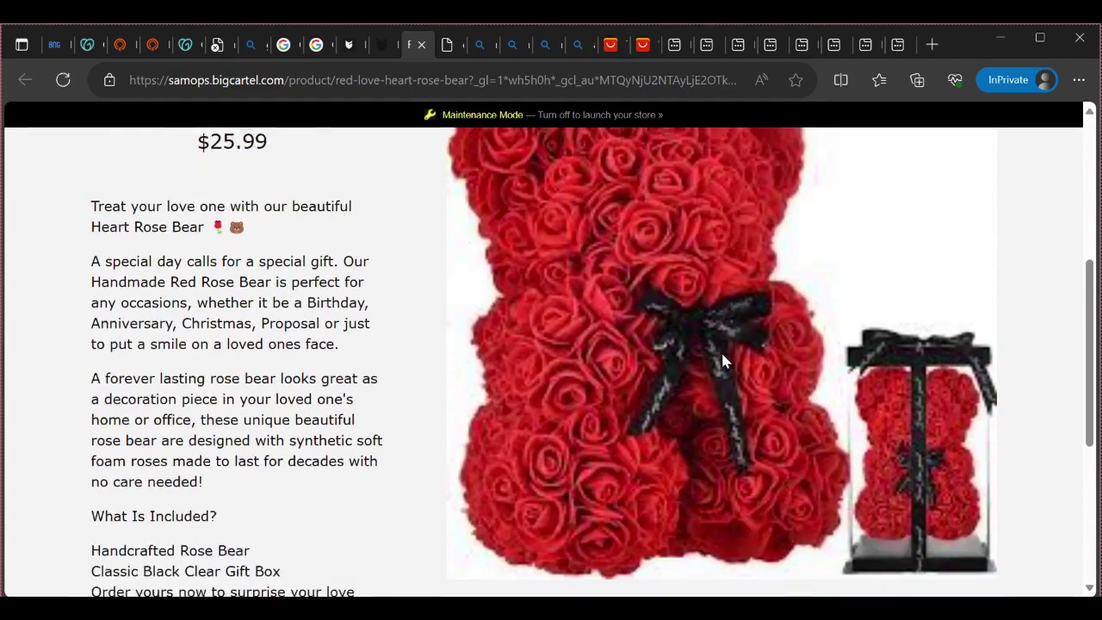
scroll(232, 379, "up", 3)
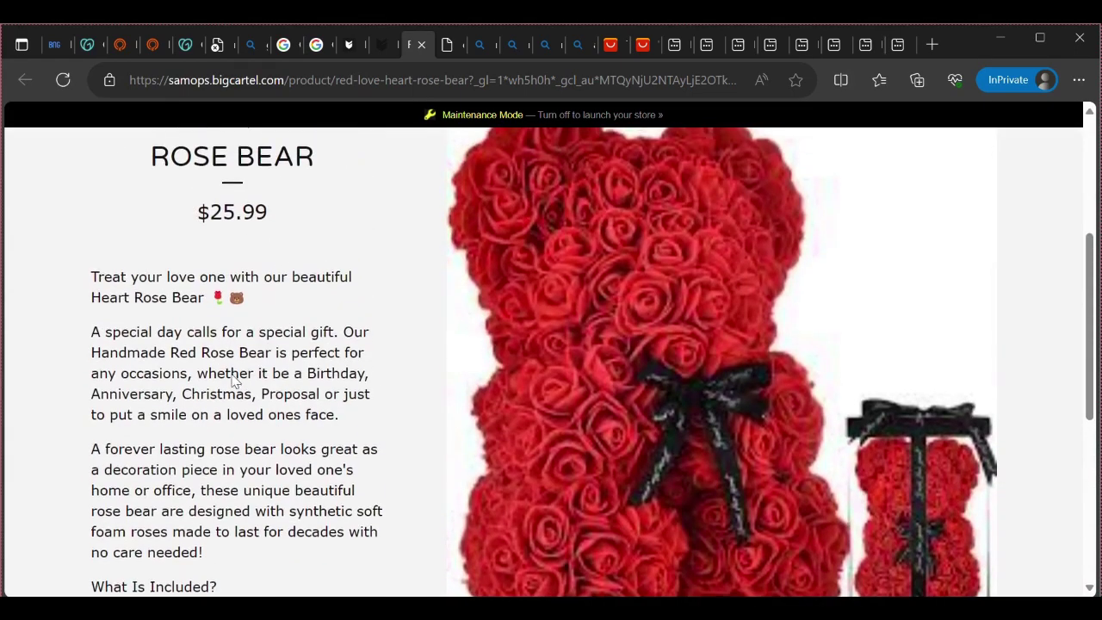
left_click_drag(100, 276, 275, 495)
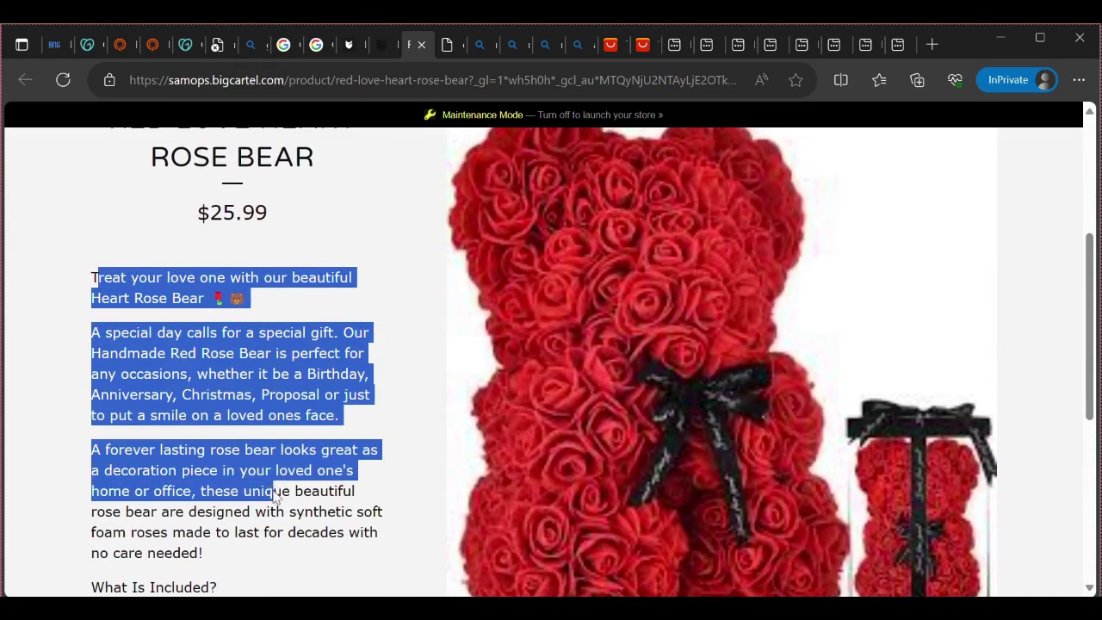
left_click(263, 544)
scroll(275, 462, "down", 4)
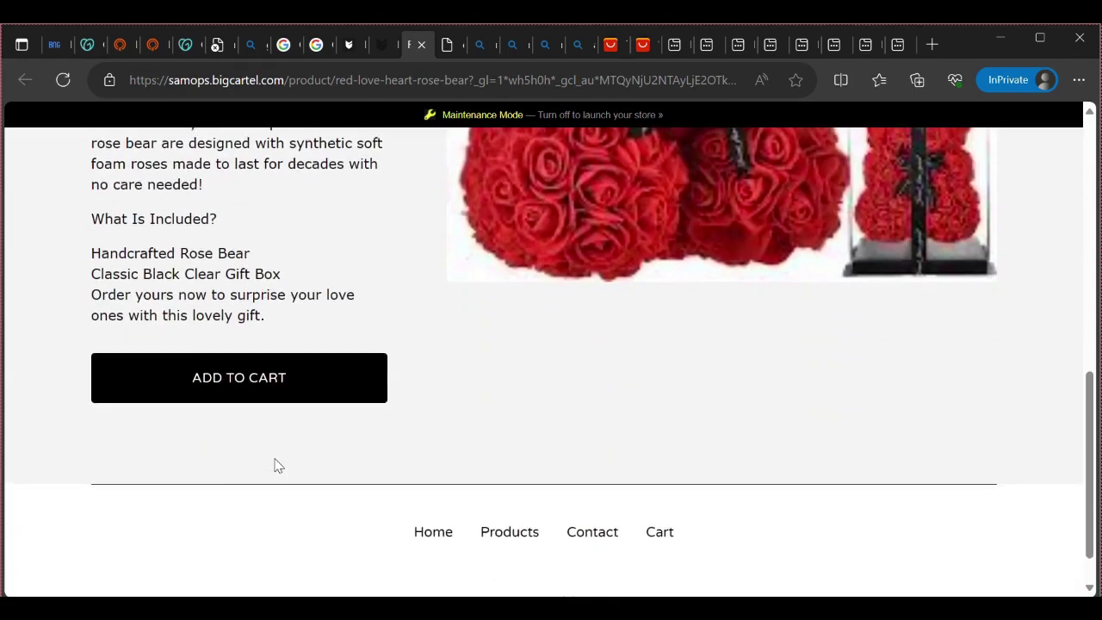
Add the rose bear to the cart and leave the quantity at 1 ($25.99 subtotal)
left_click(294, 394)
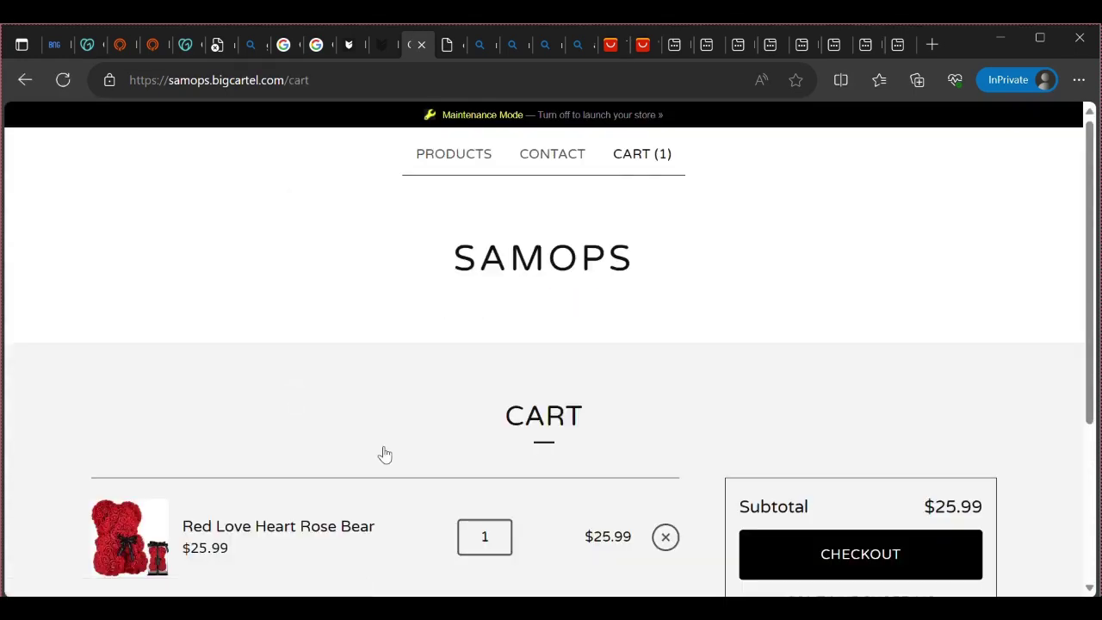
scroll(516, 497, "down", 3)
left_click(491, 310)
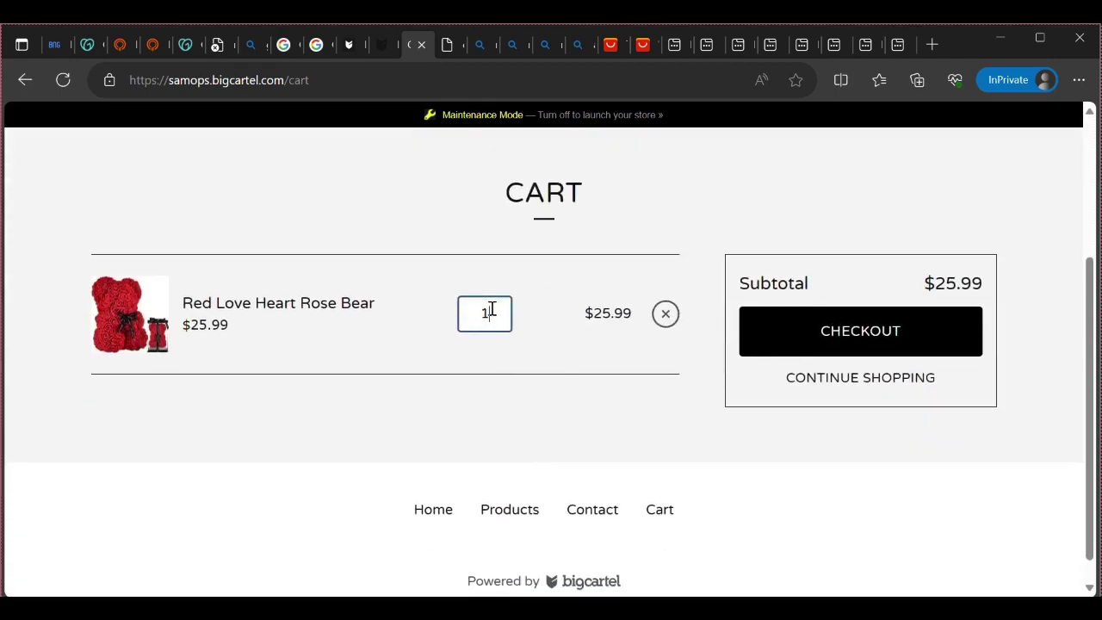
left_click(600, 309)
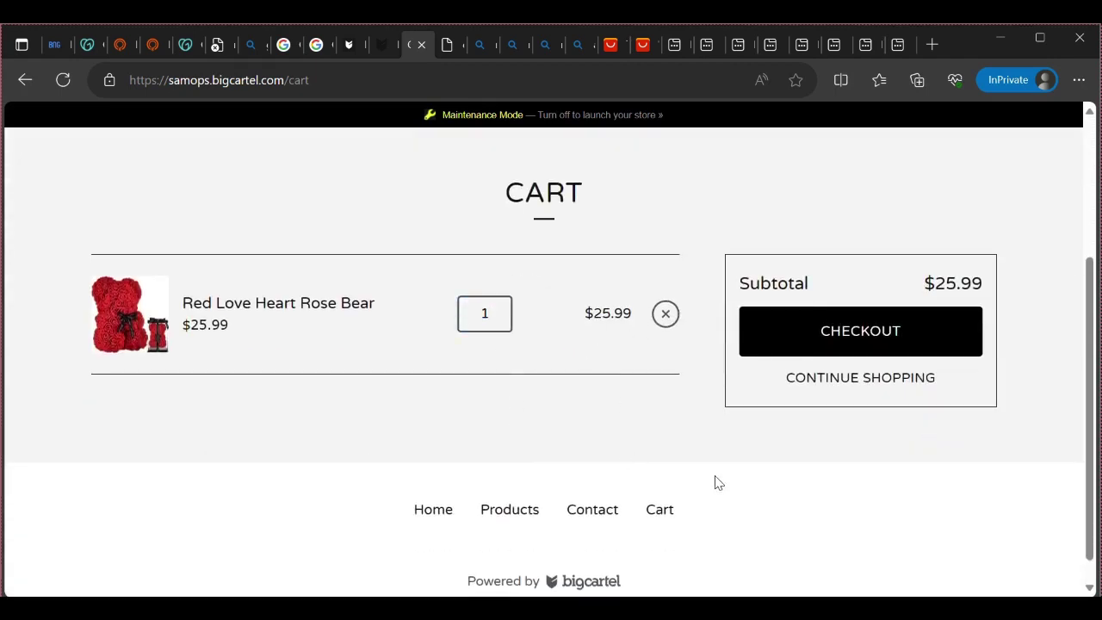
scroll(750, 467, "down", 2)
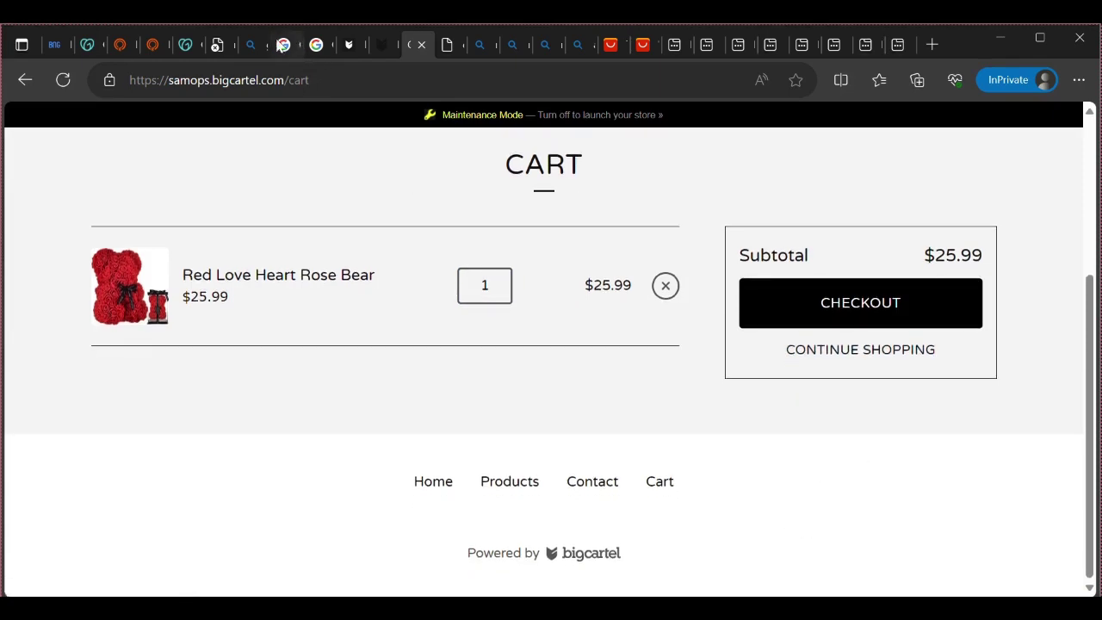
Return to the admin, check the empty Orders page, and go to the Dashboard
left_click(374, 48)
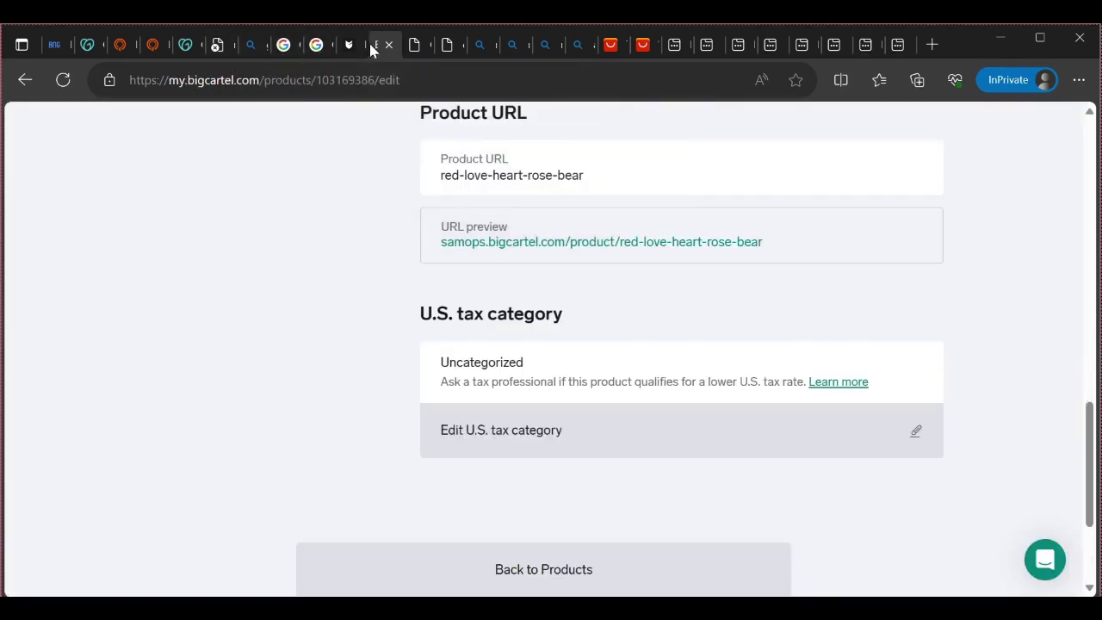
scroll(428, 338, "up", 15)
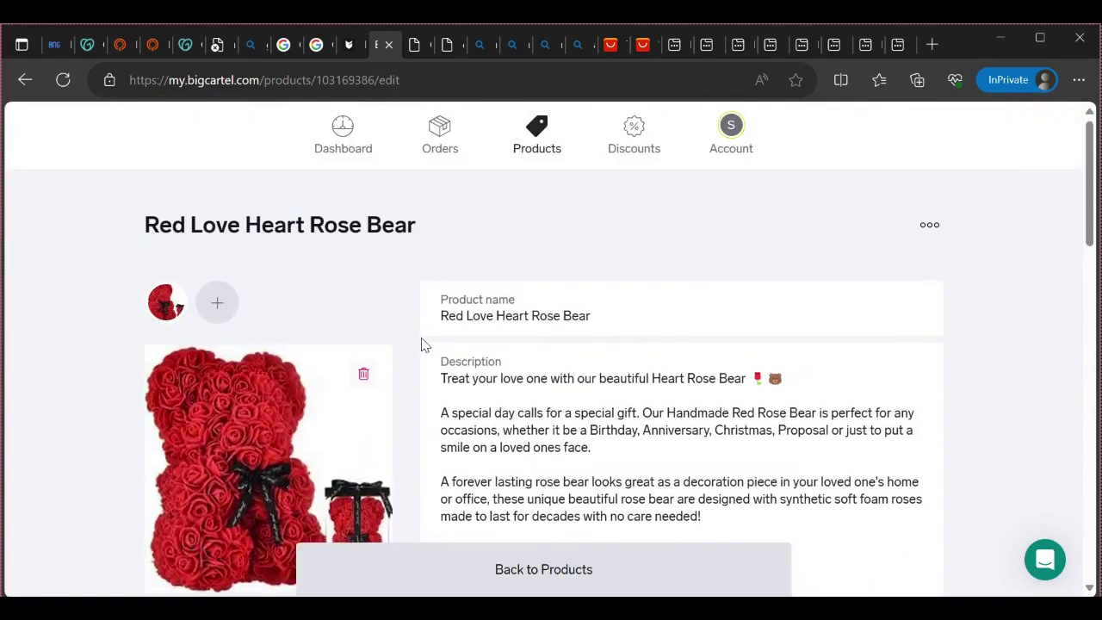
left_click(432, 148)
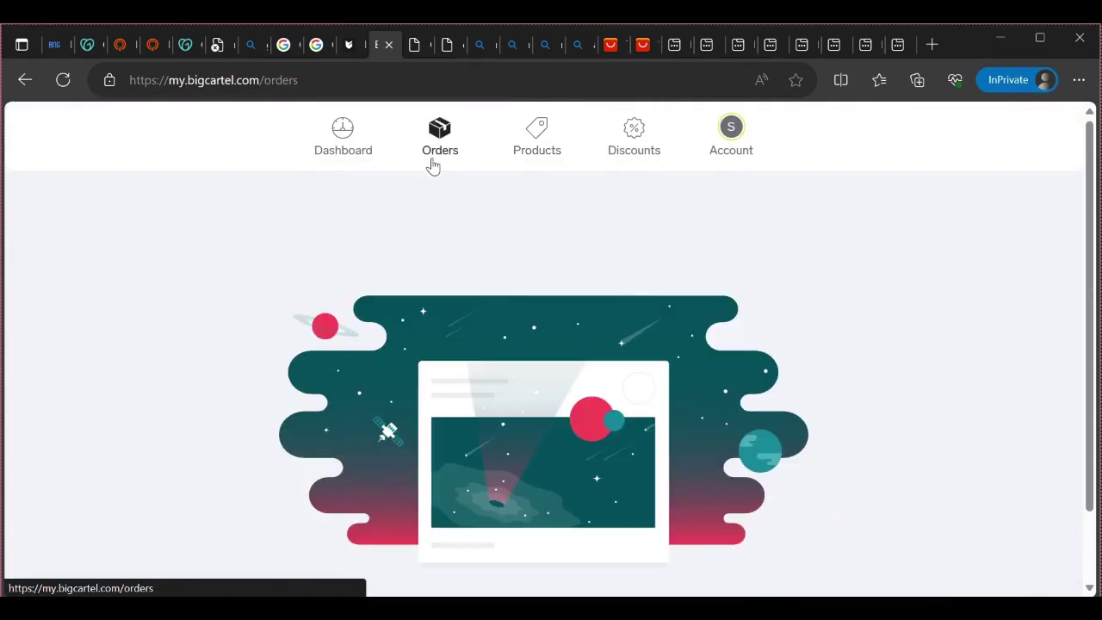
left_click(335, 159)
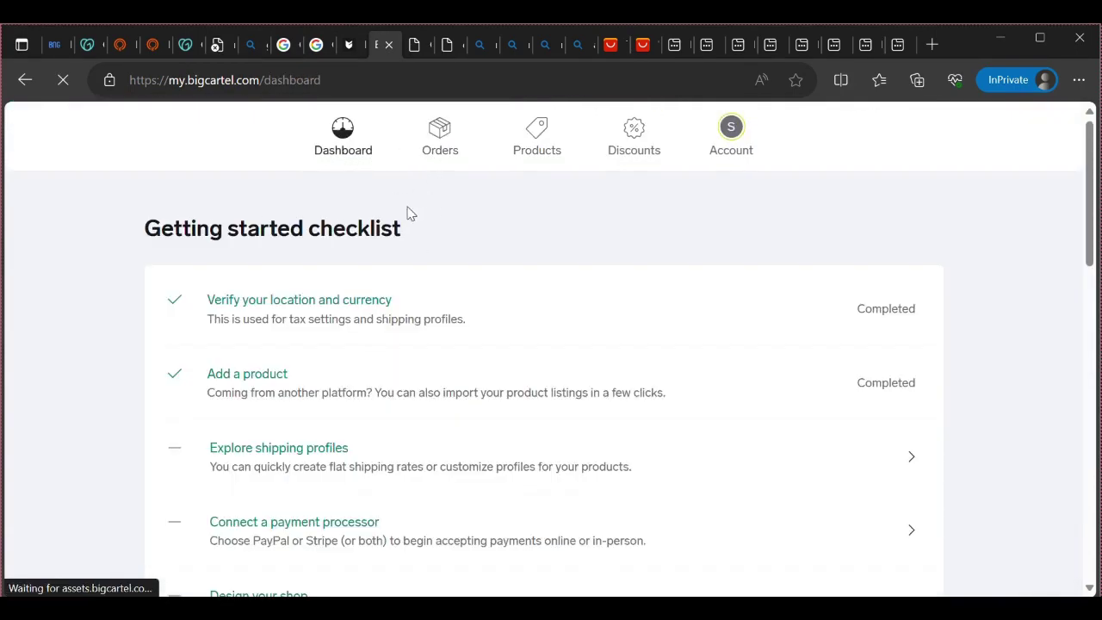
Scroll the Getting started checklist, open Design your shop, and come back to the list
scroll(366, 387, "down", 3)
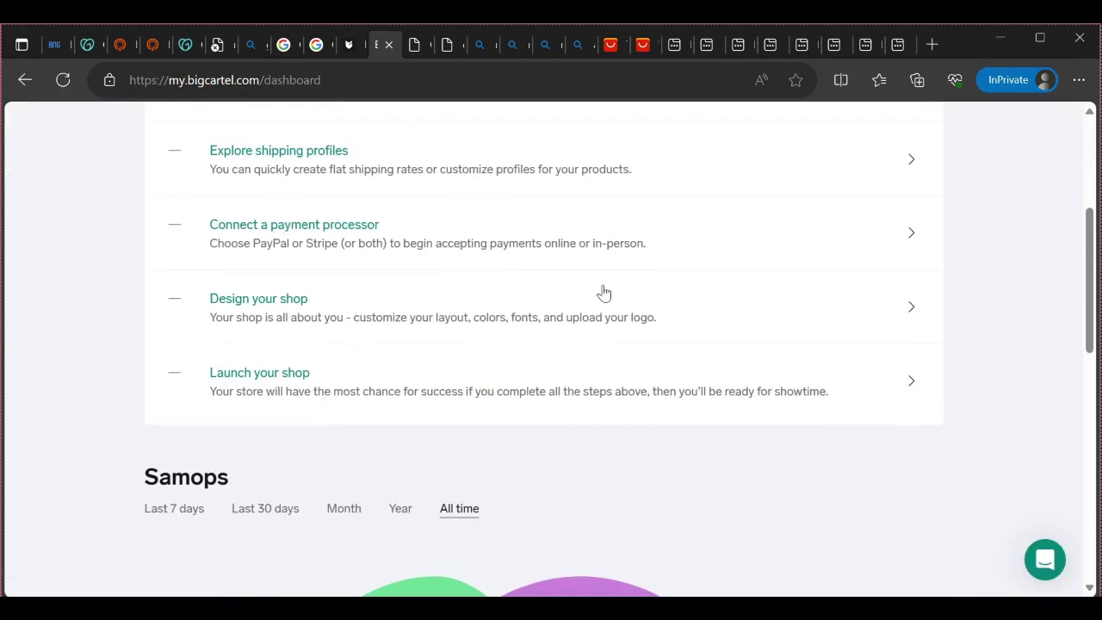
left_click(865, 315)
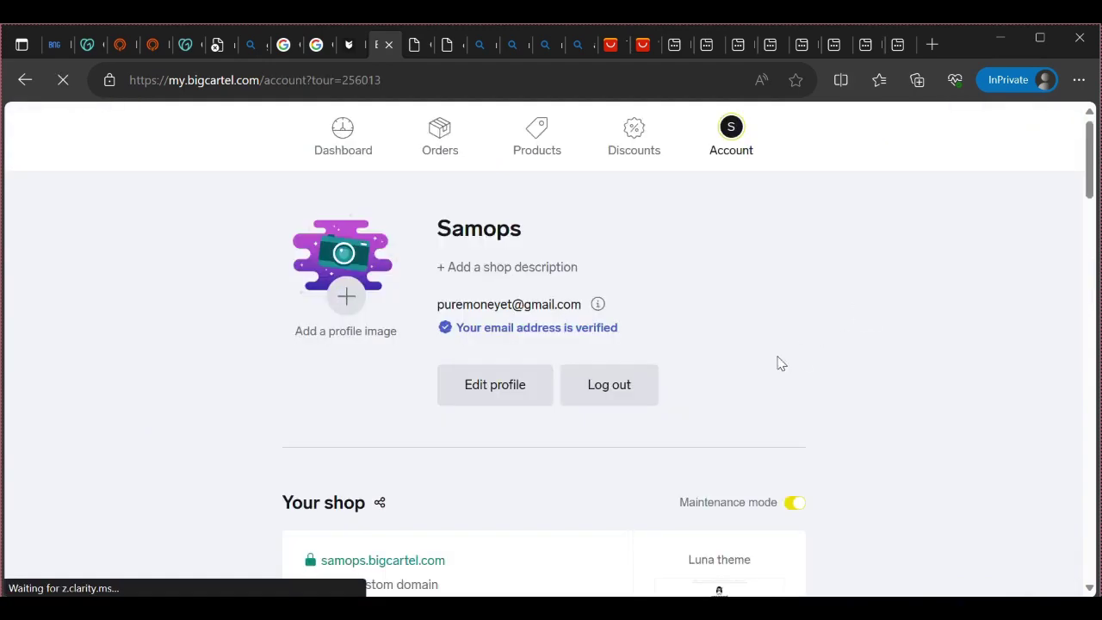
left_click(24, 80)
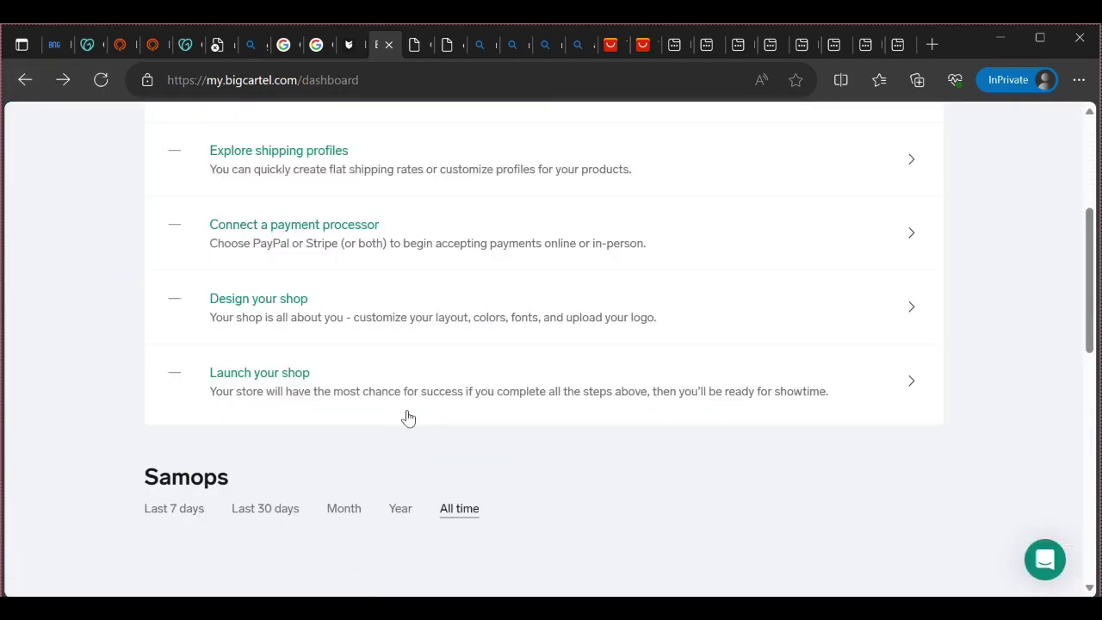
scroll(405, 418, "up", 2)
scroll(408, 417, "up", 1)
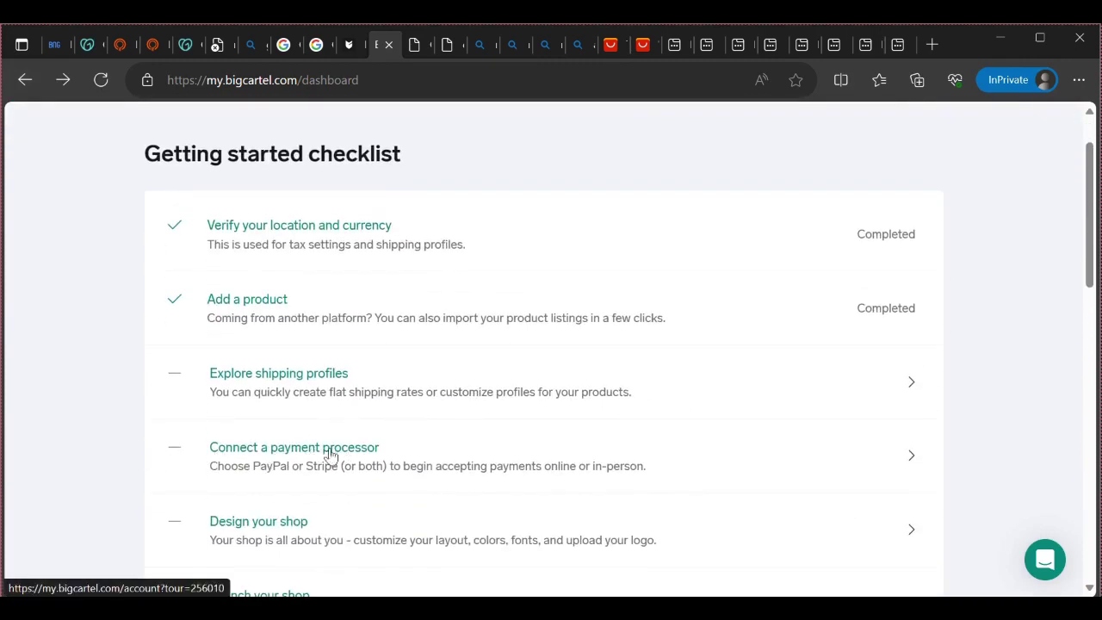
scroll(329, 456, "down", 2)
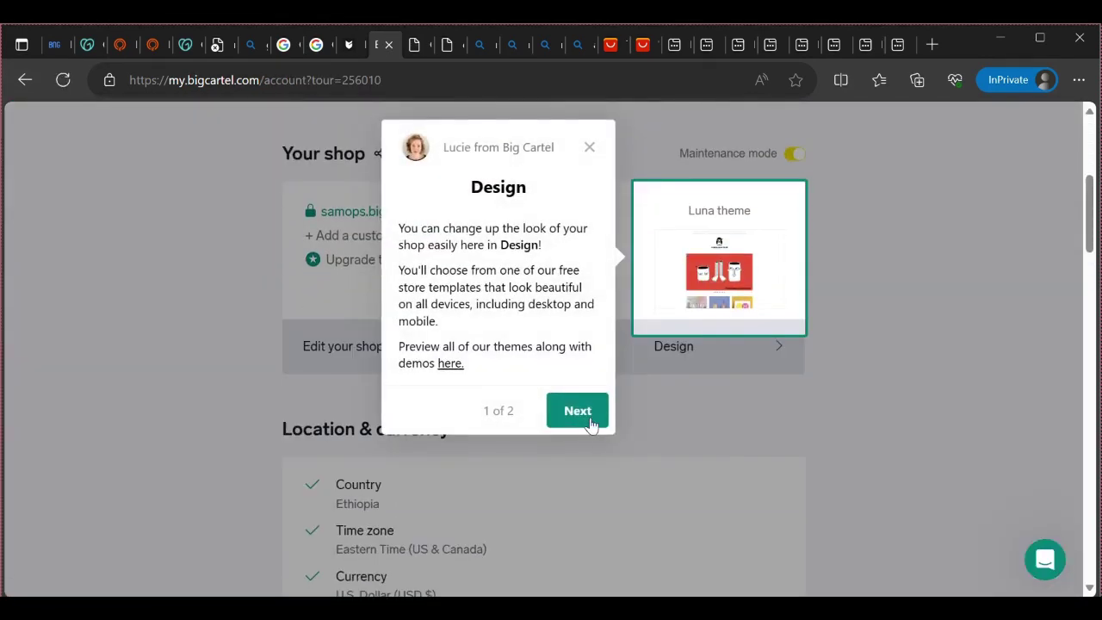
Advance the Design tour tip, preview the Samops theme editor, and return to the Account page
left_click(588, 421)
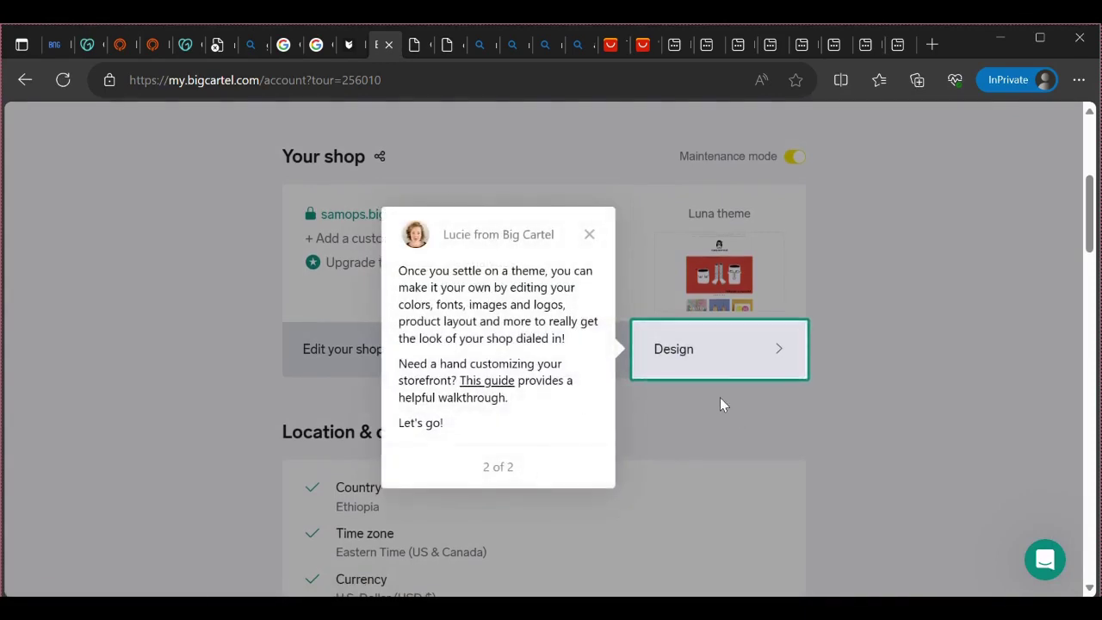
left_click(722, 368)
scroll(703, 430, "down", 3)
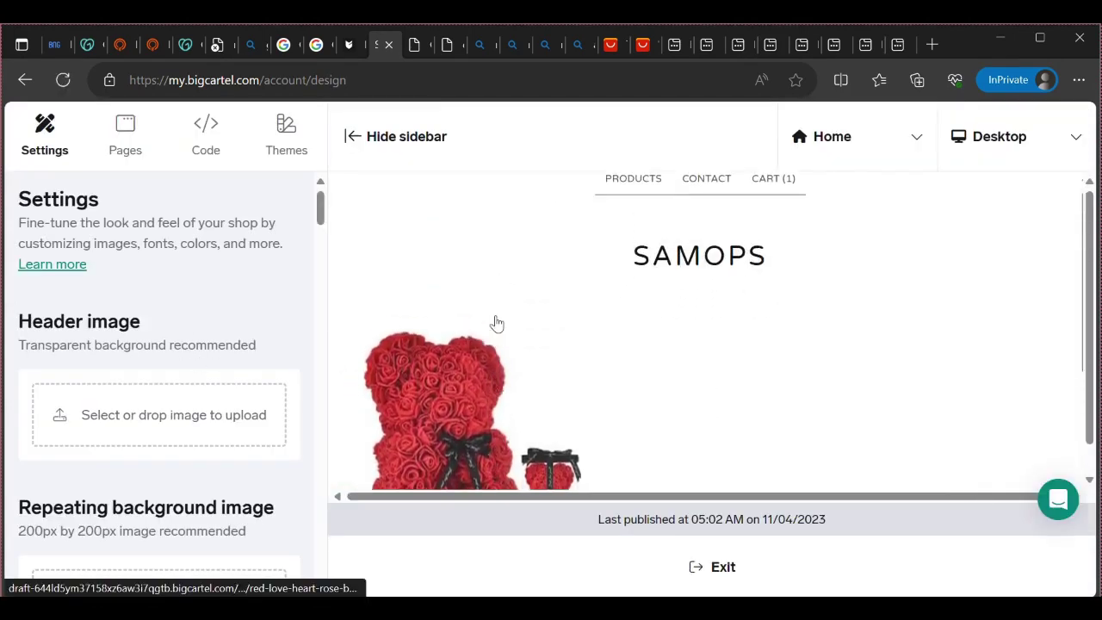
left_click(17, 80)
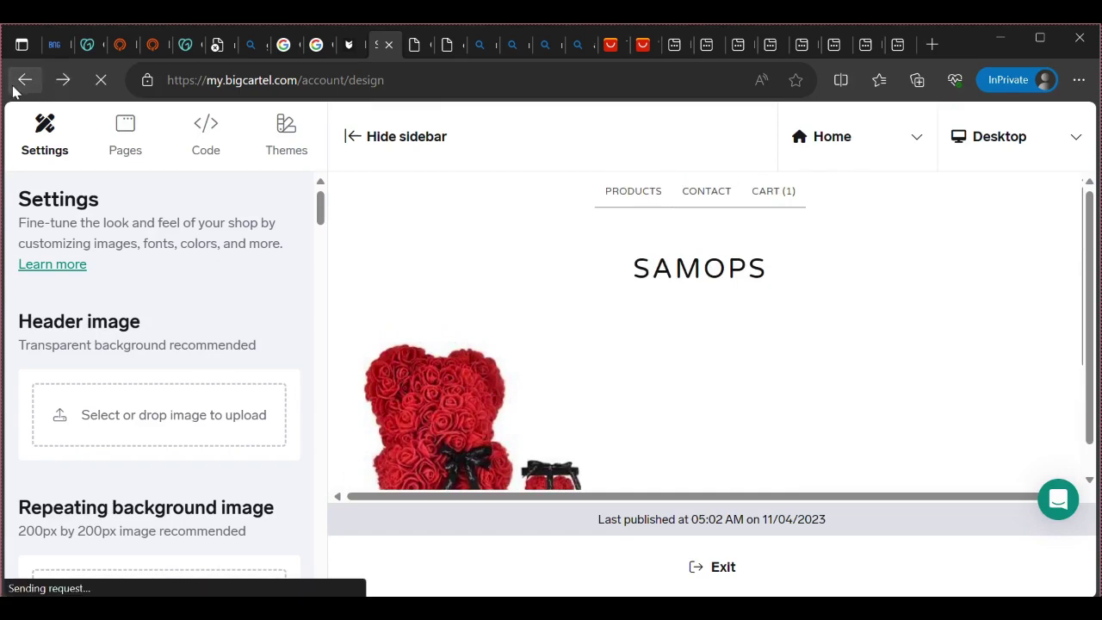
scroll(479, 376, "down", 5)
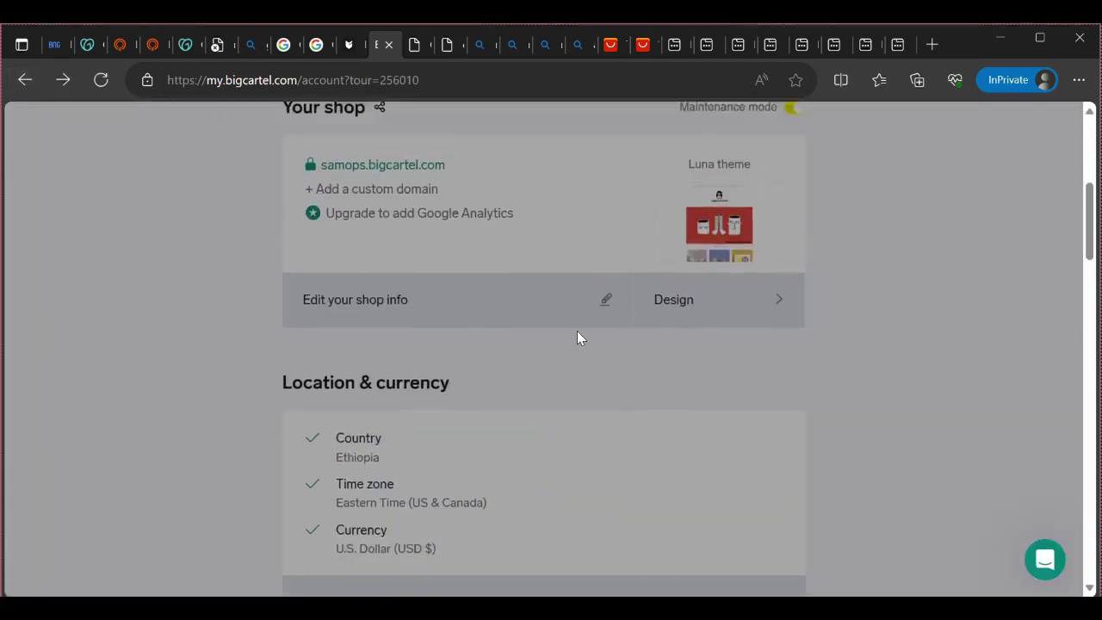
Step through the Get paid tour past its Stripe and PayPal tips
left_click(806, 368)
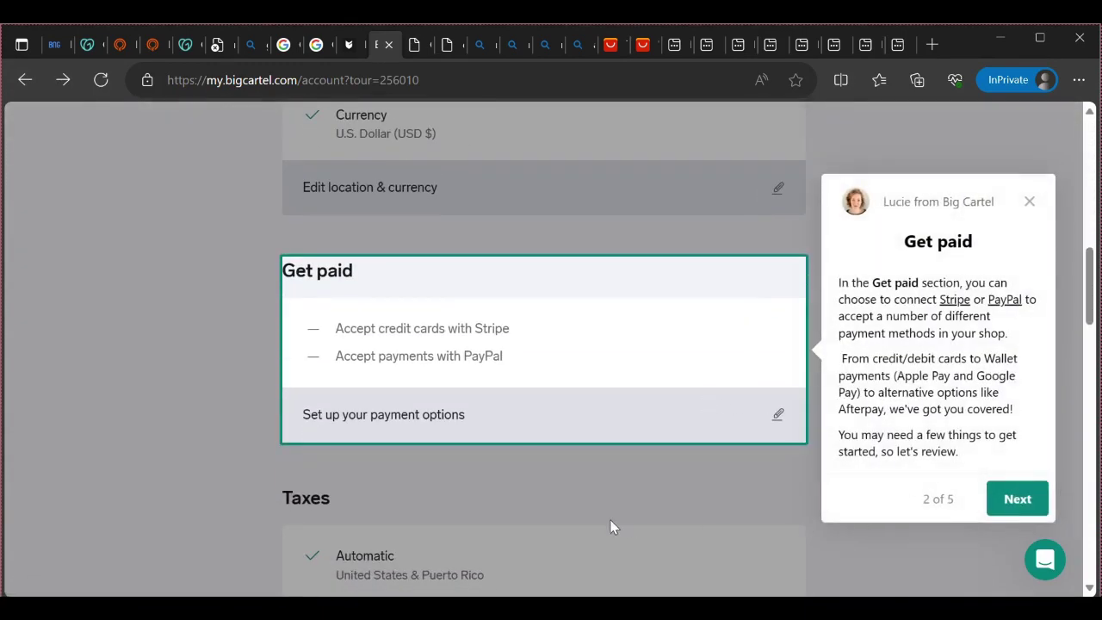
left_click(998, 504)
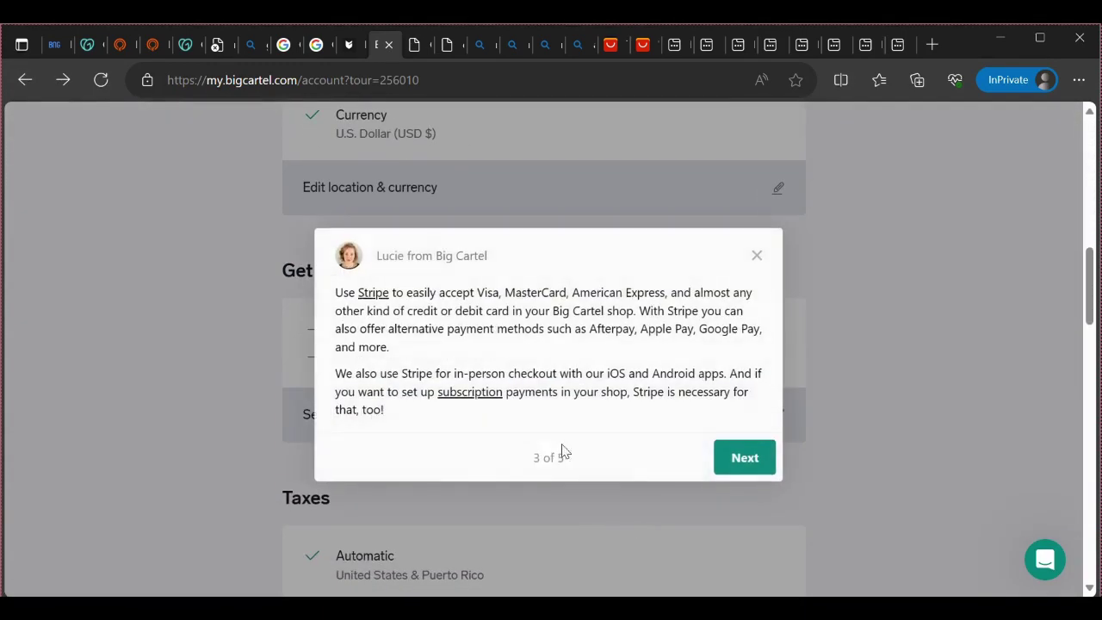
left_click(723, 465)
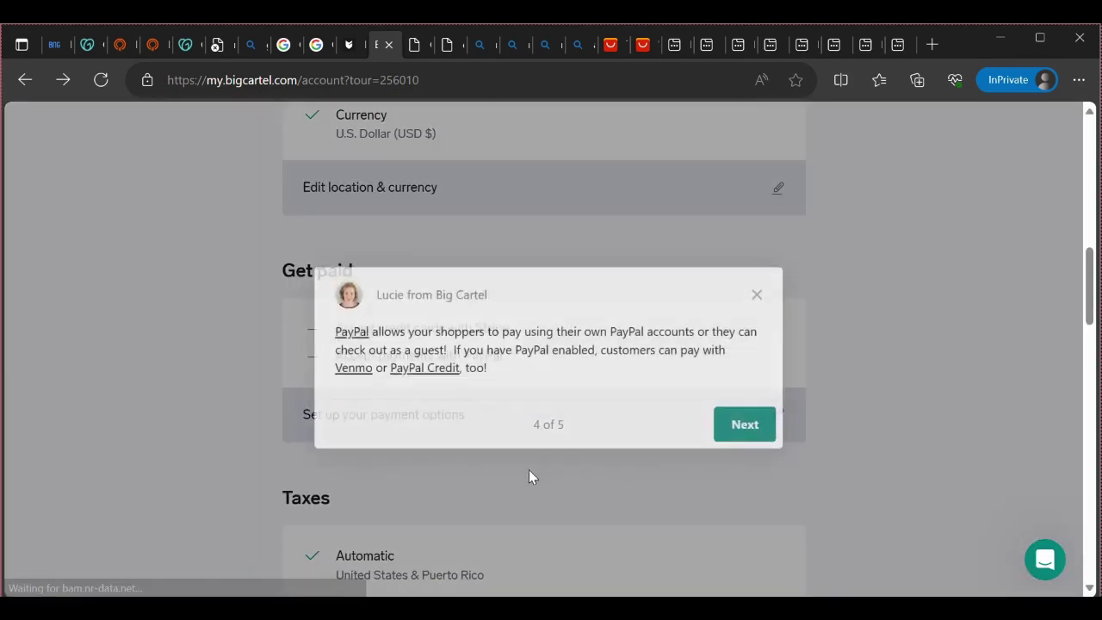
left_click(764, 430)
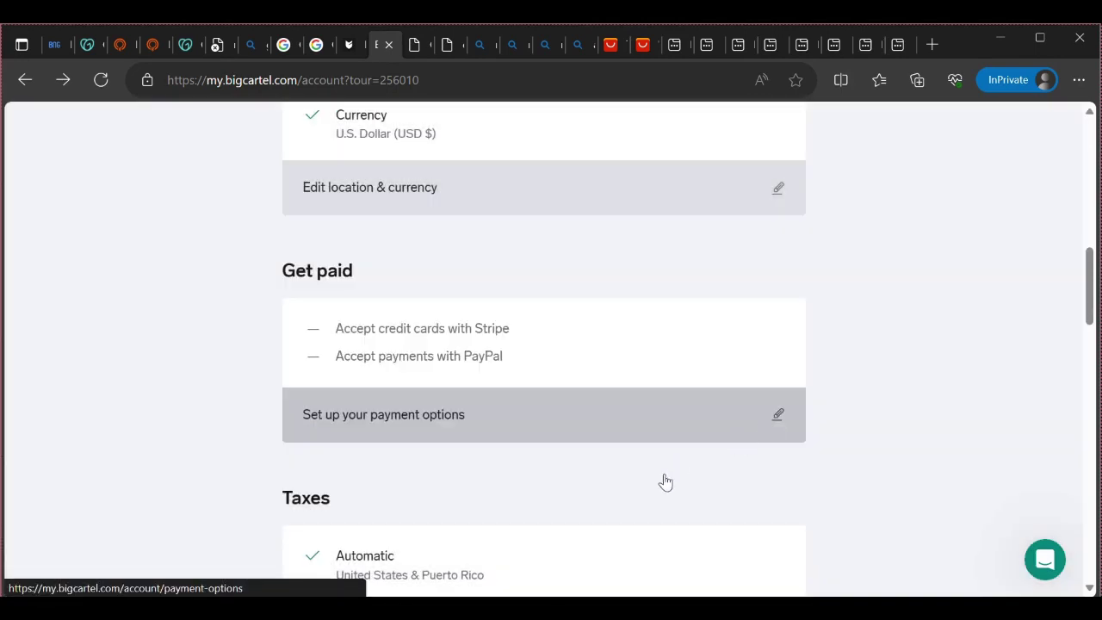
scroll(661, 480, "down", 1)
scroll(646, 480, "up", 2)
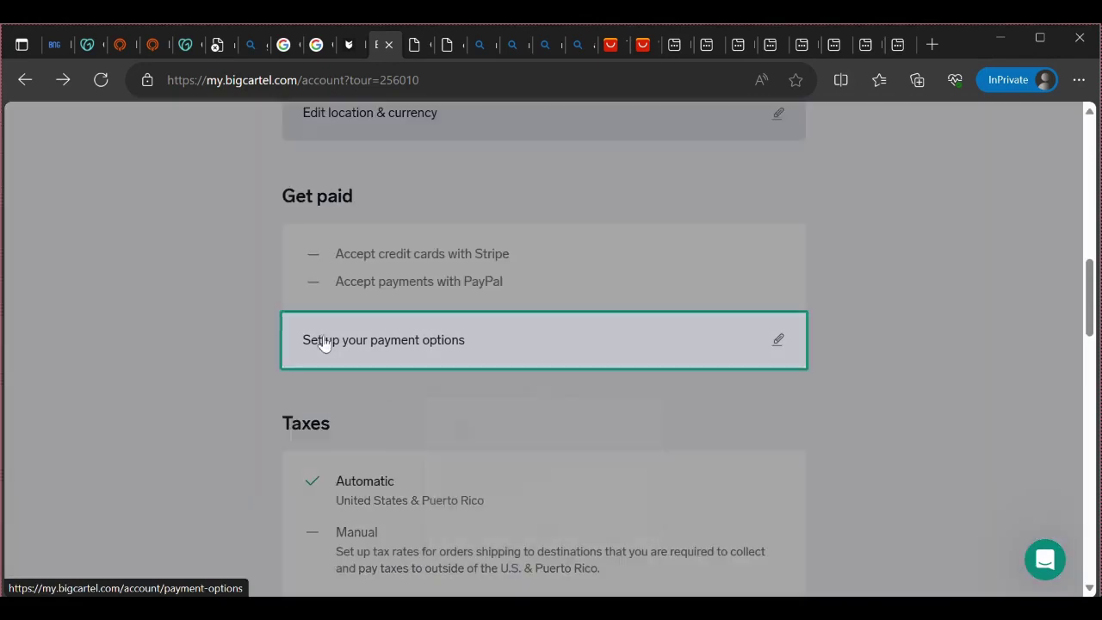
Open the payment options page and click through its tour, closing the final tip
left_click(480, 346)
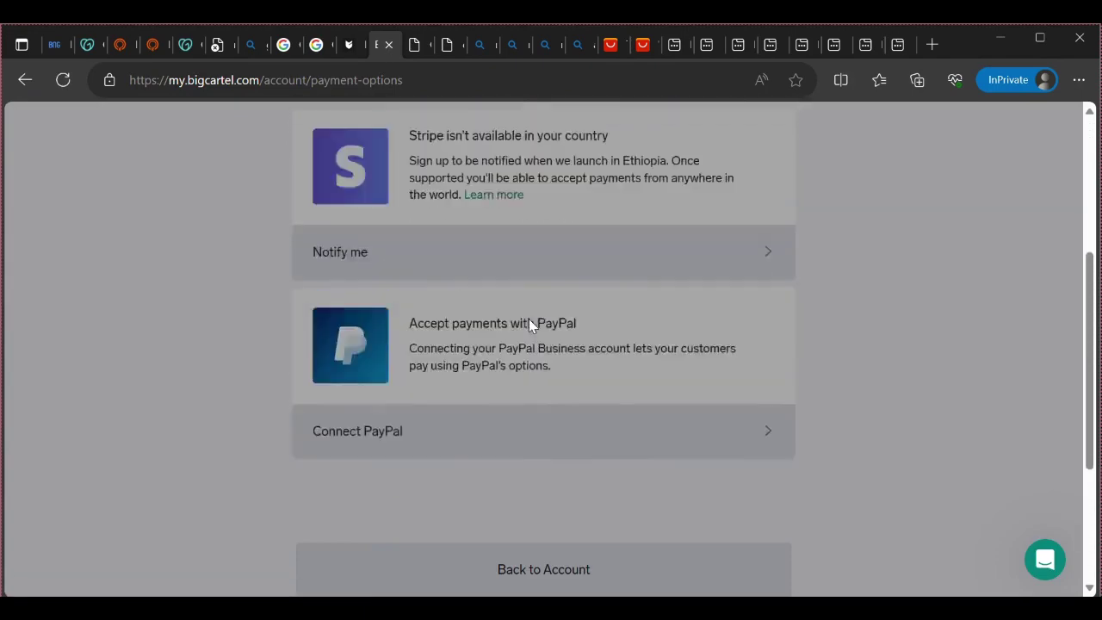
left_click(818, 377)
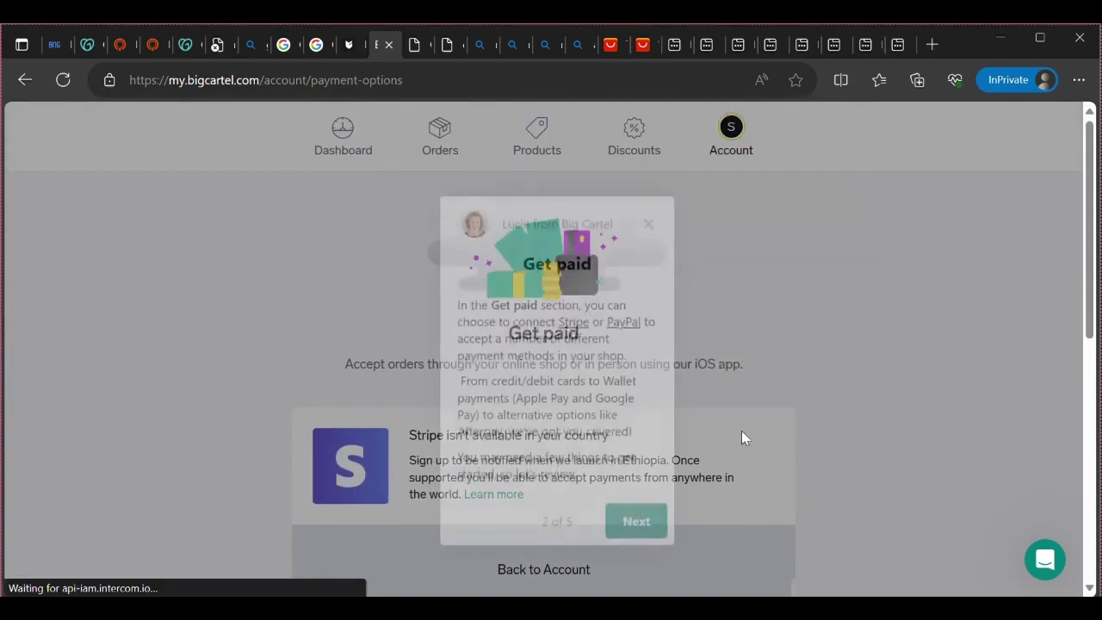
left_click(637, 516)
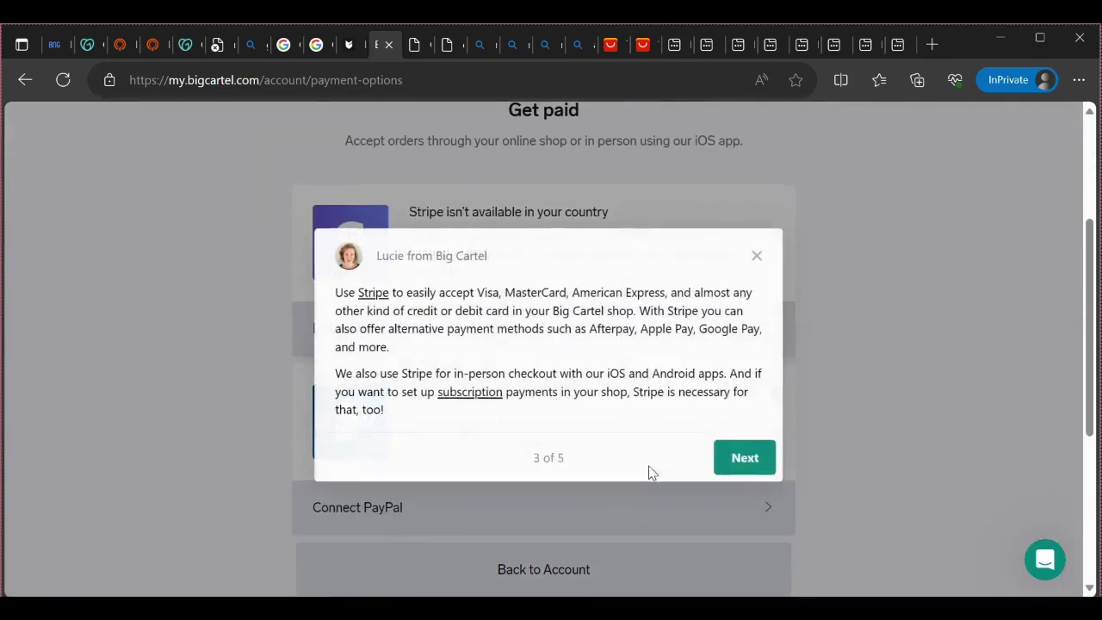
left_click(733, 454)
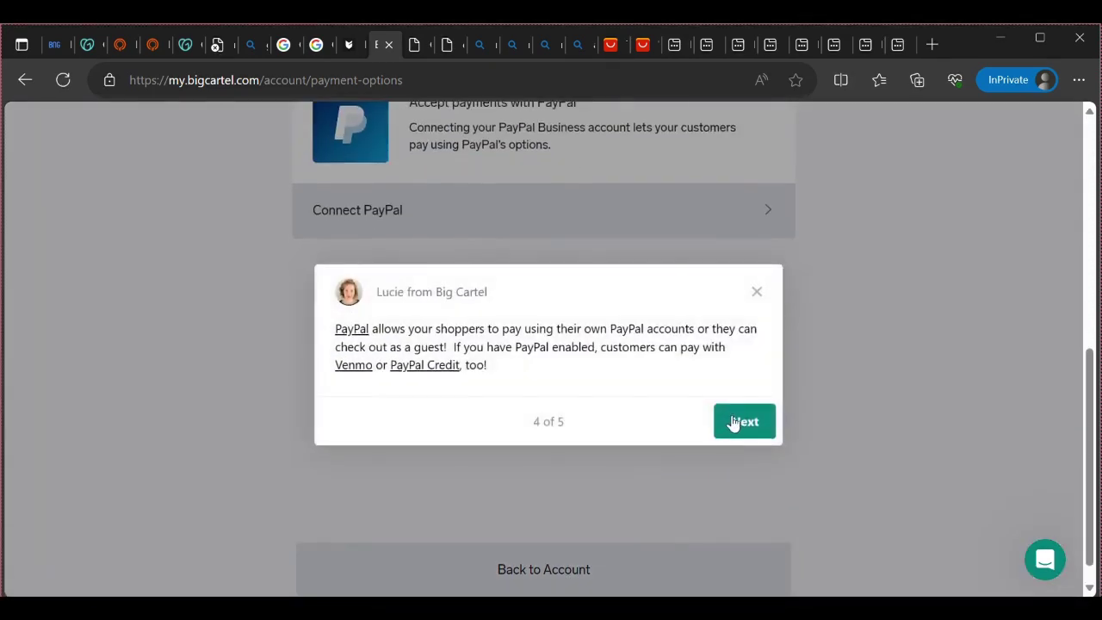
left_click(738, 423)
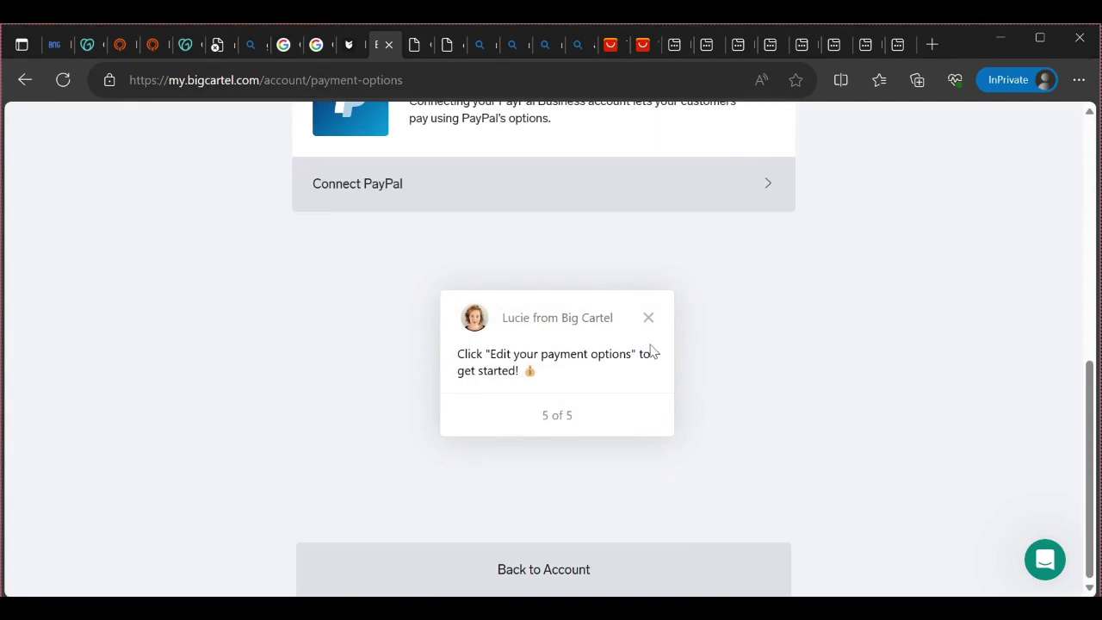
left_click(642, 318)
Go back to Account, reopen Payment options, and scroll to the Connect PayPal row
left_click(581, 583)
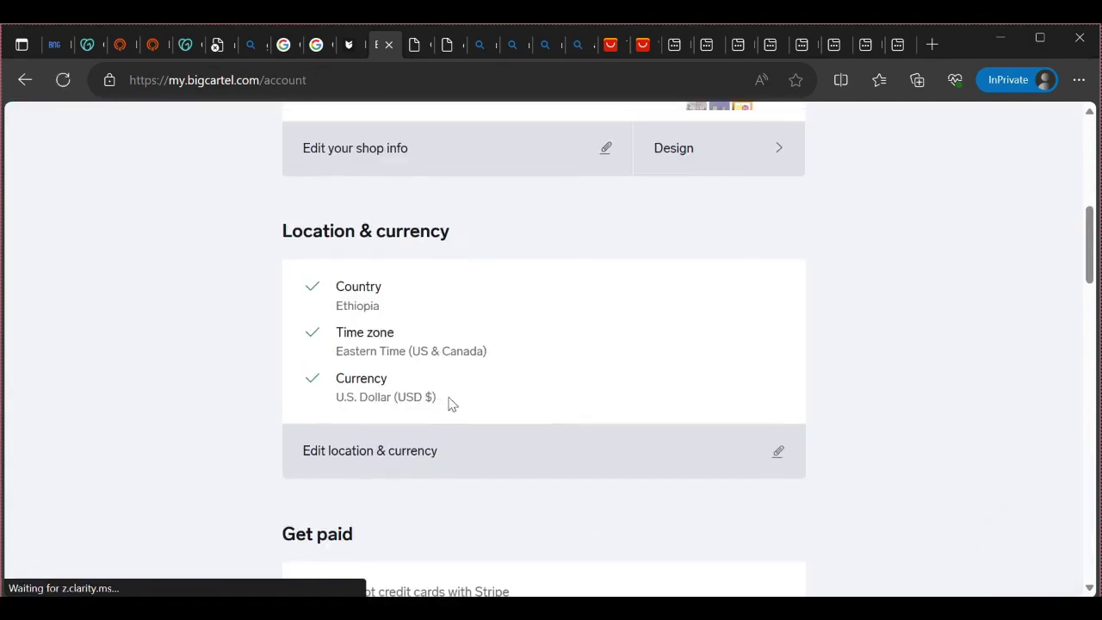
scroll(450, 402, "down", 5)
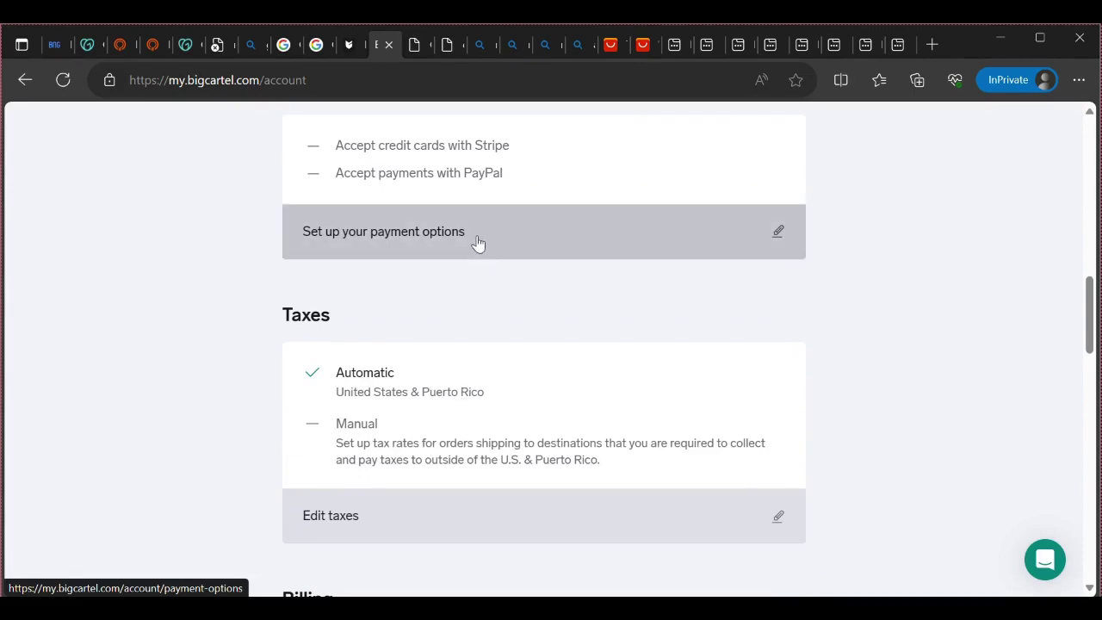
left_click(787, 227)
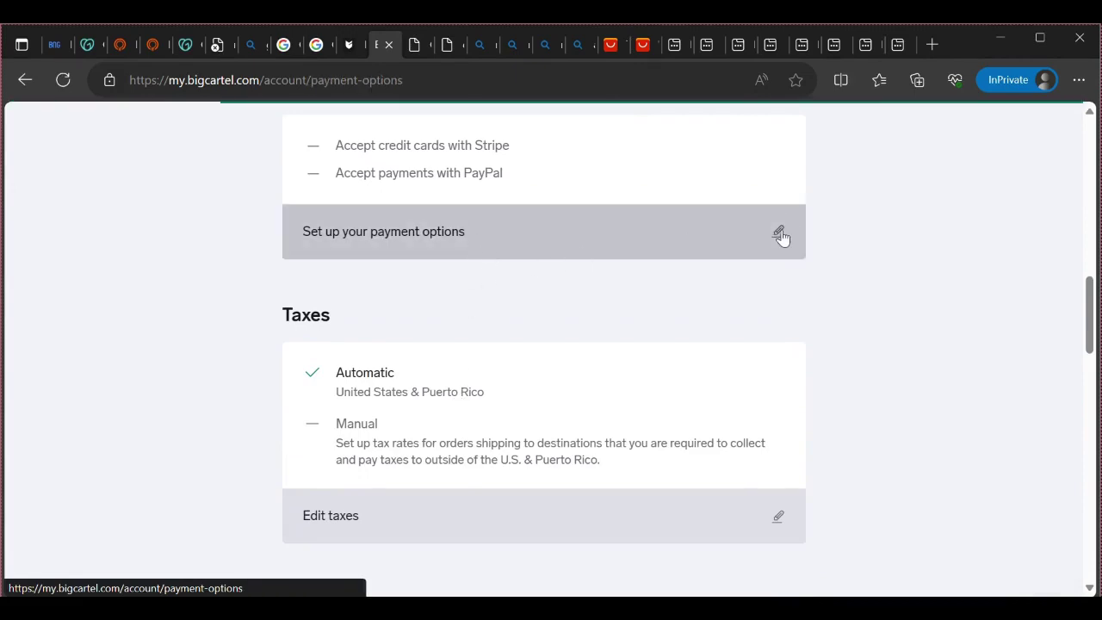
scroll(531, 319, "down", 4)
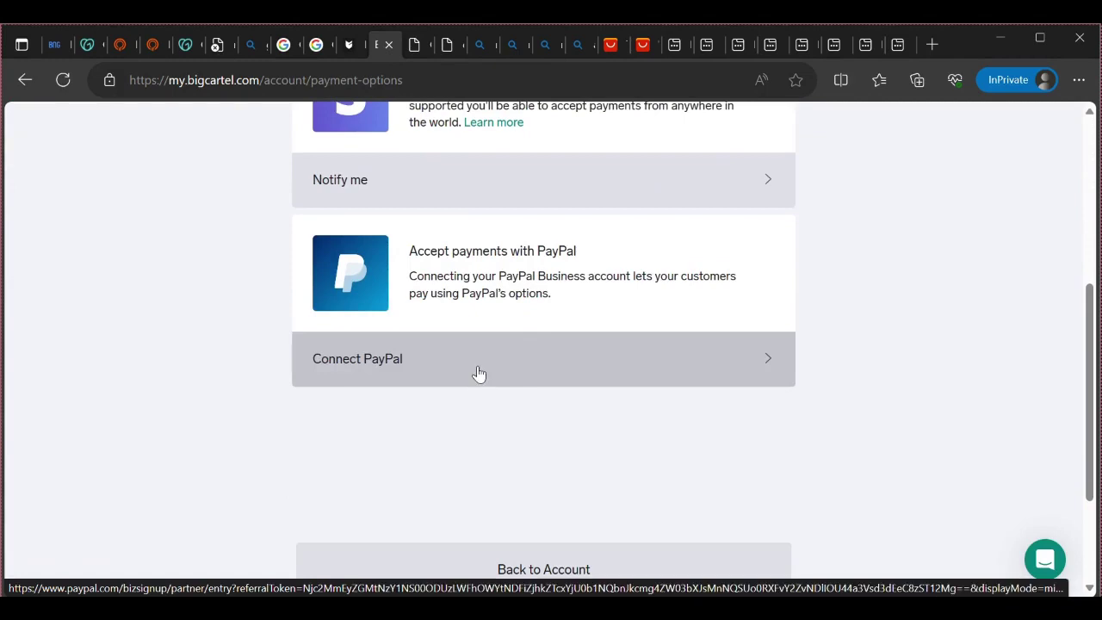
Start connecting the shop to PayPal and bring the Big Cartel window back to front
left_click(746, 362)
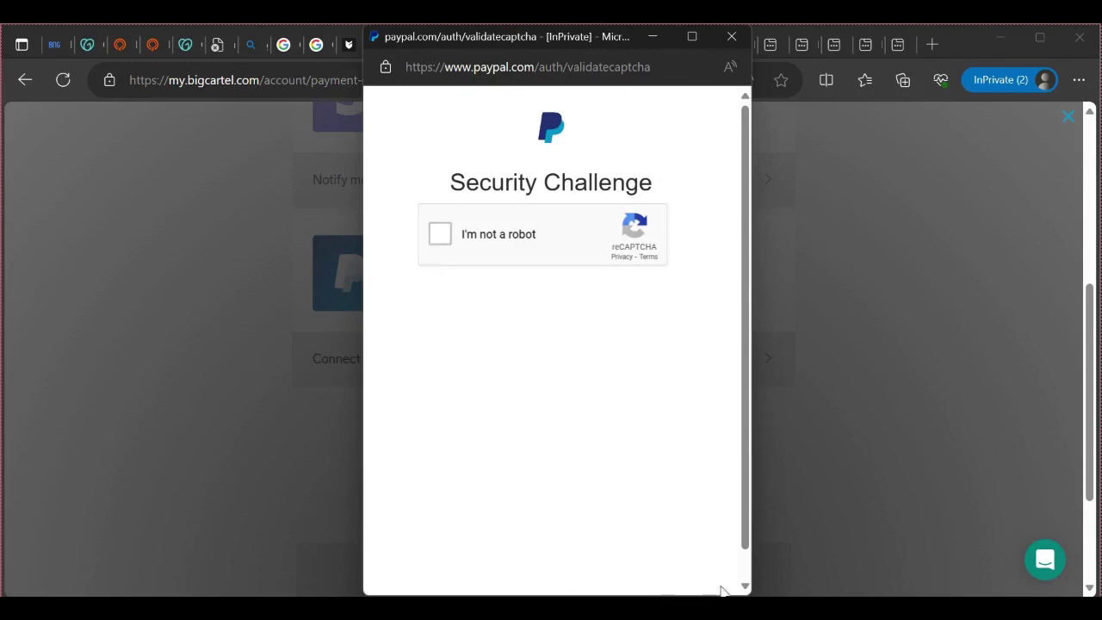
left_click(761, 612)
mouse_move(761, 613)
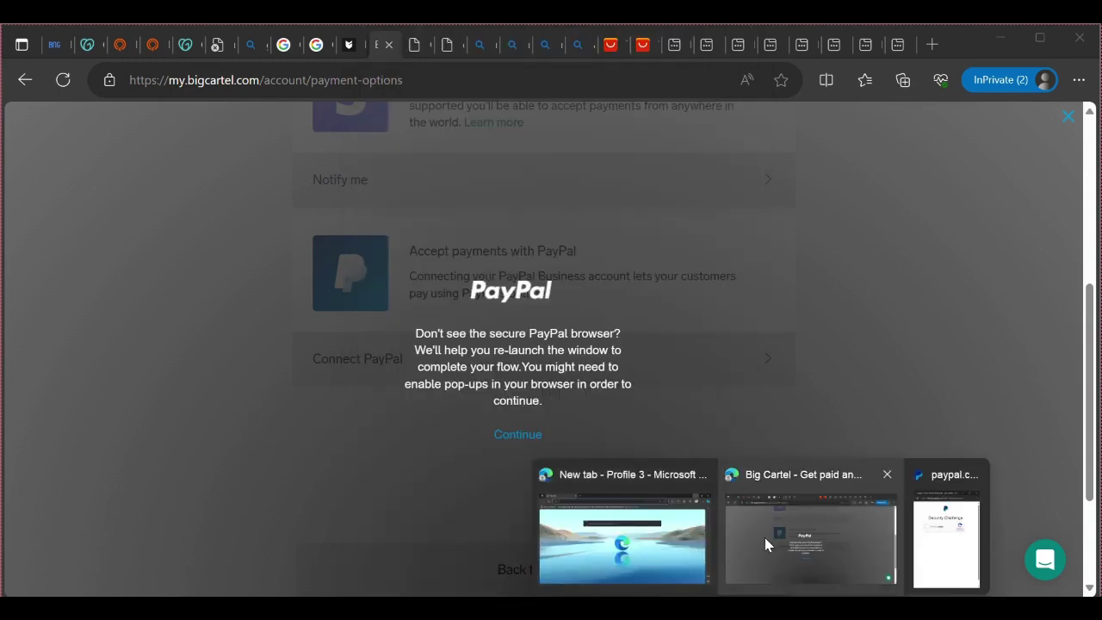
left_click(765, 538)
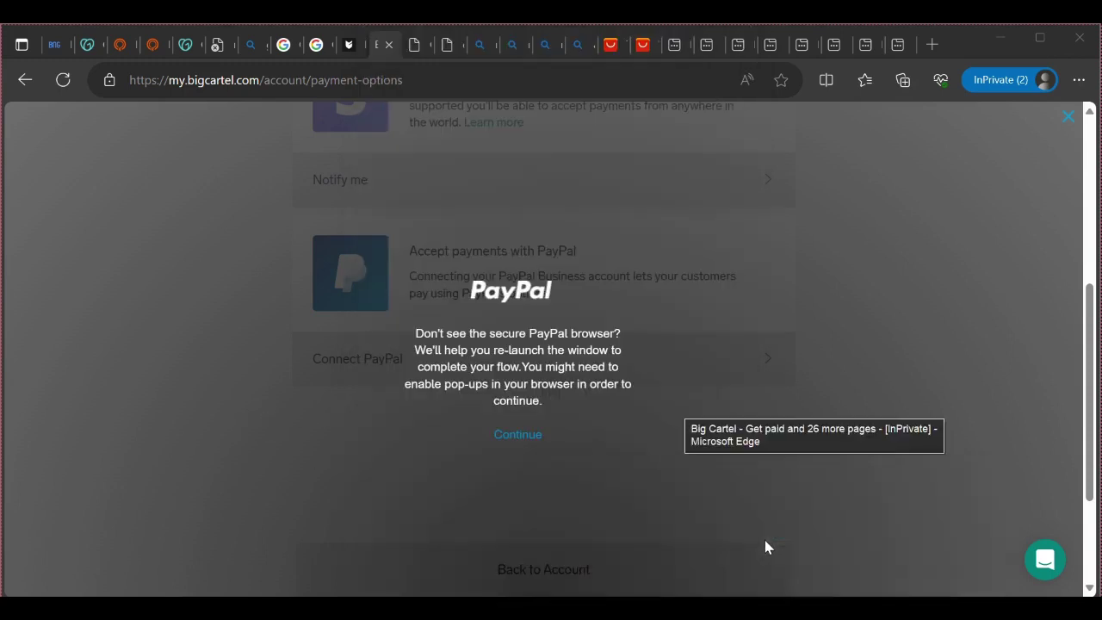
Relaunch the PayPal security window and tick 'I'm not a robot' to reach the image puzzle
left_click(516, 435)
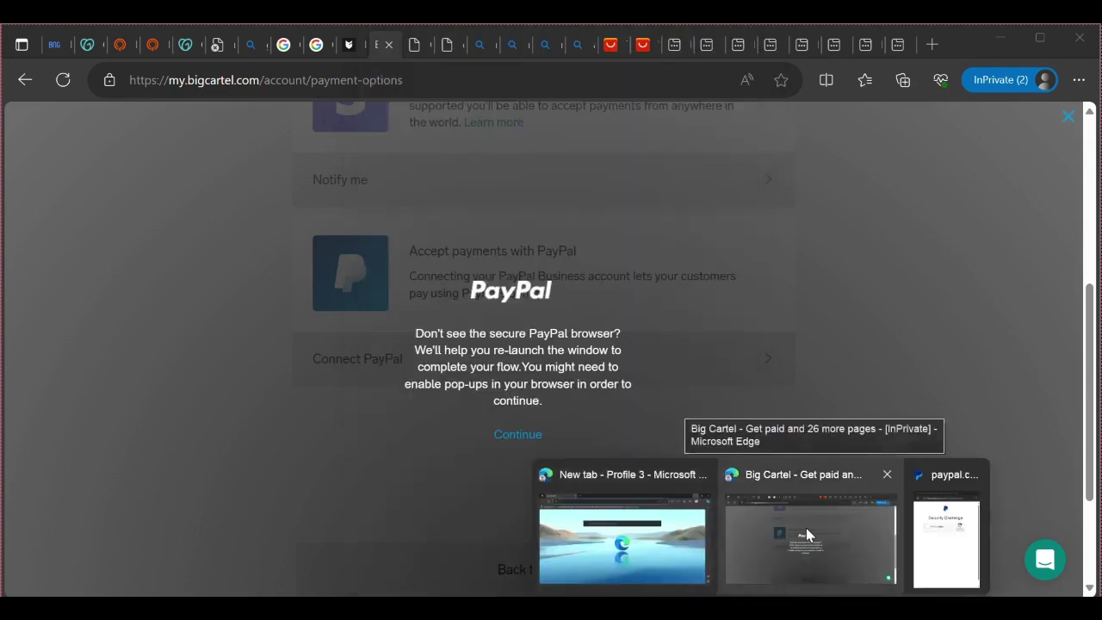
left_click(806, 528)
left_click(521, 435)
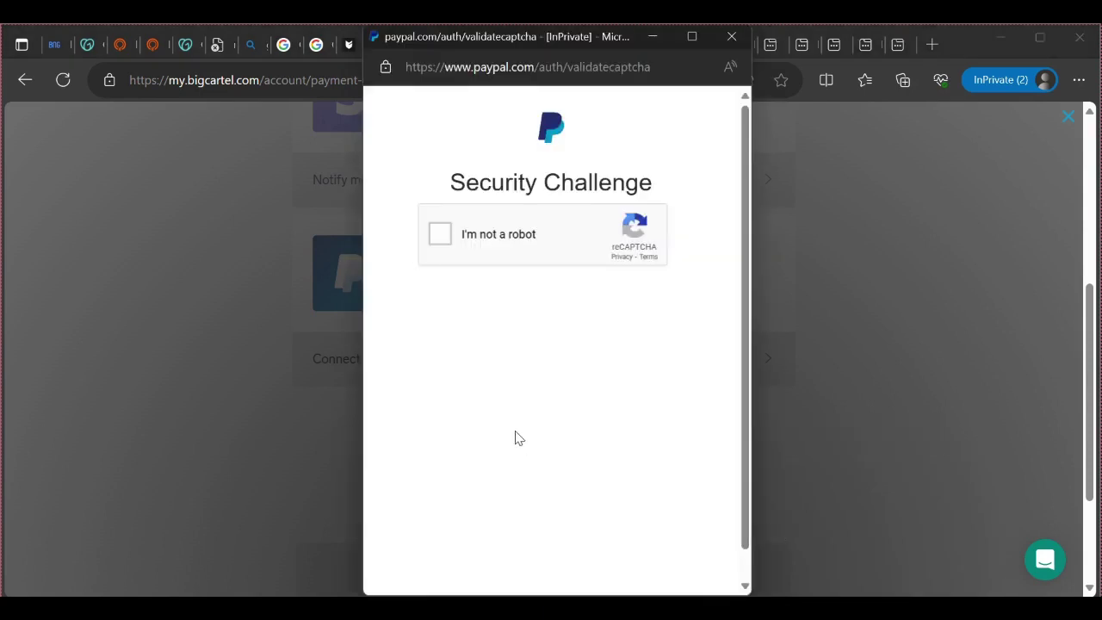
left_click(439, 233)
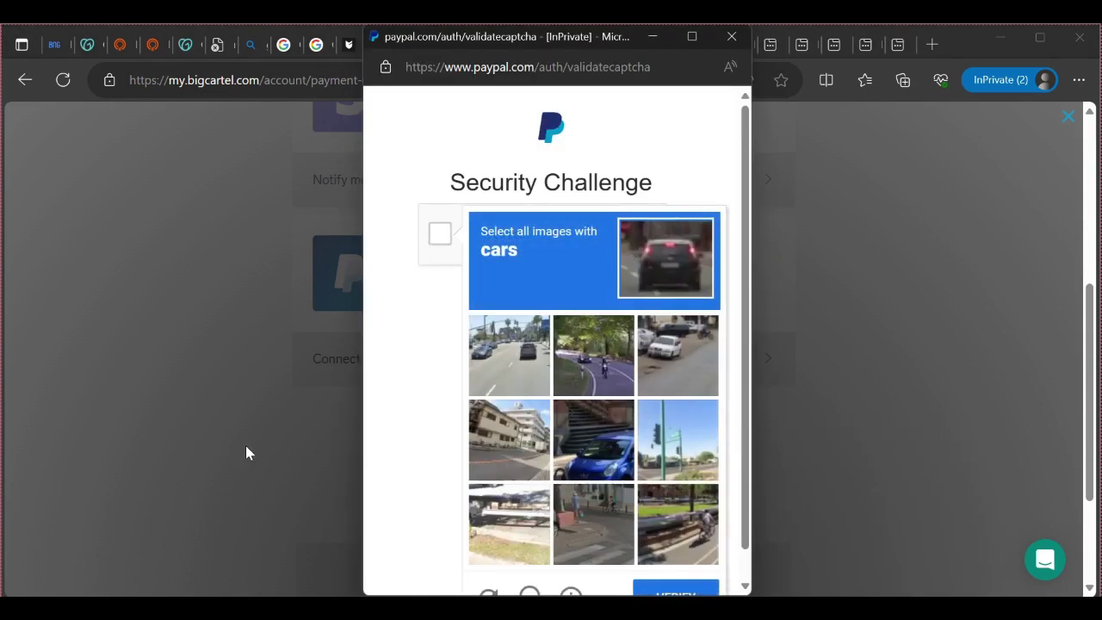
scroll(713, 364, "down", 1)
scroll(675, 393, "up", 1)
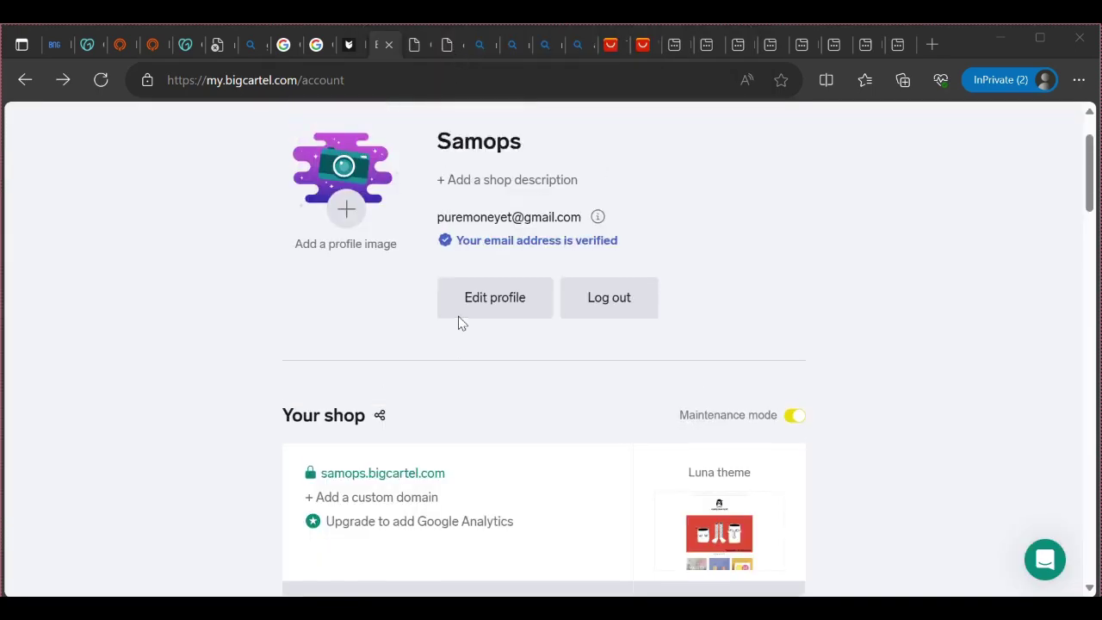
scroll(458, 321, "up", 1)
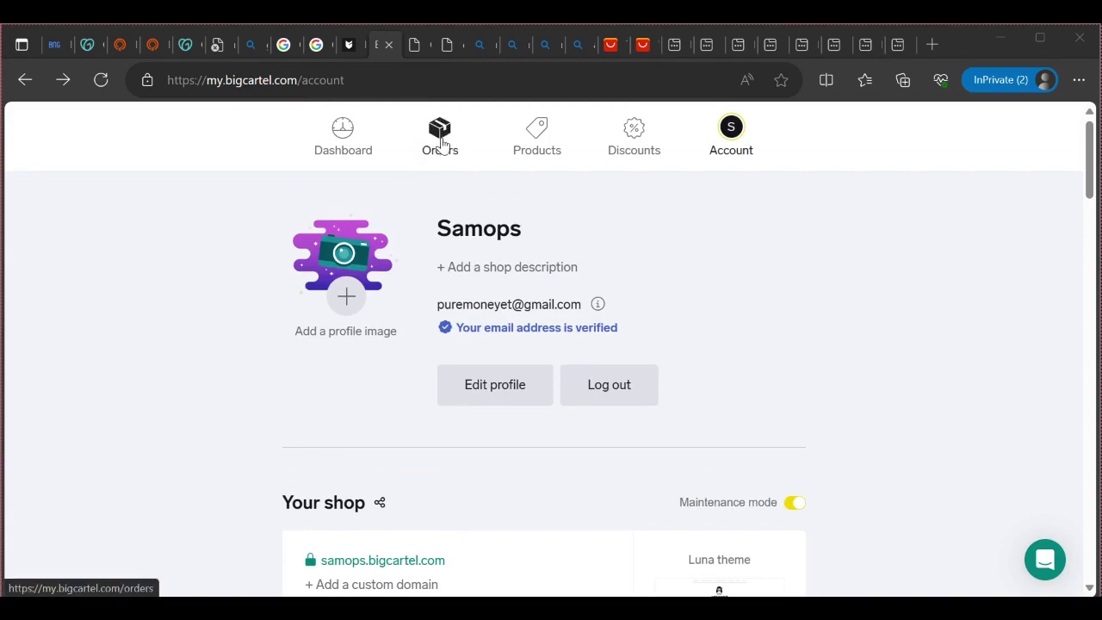
Open the Dashboard and scroll down through the Getting started checklist
left_click(341, 147)
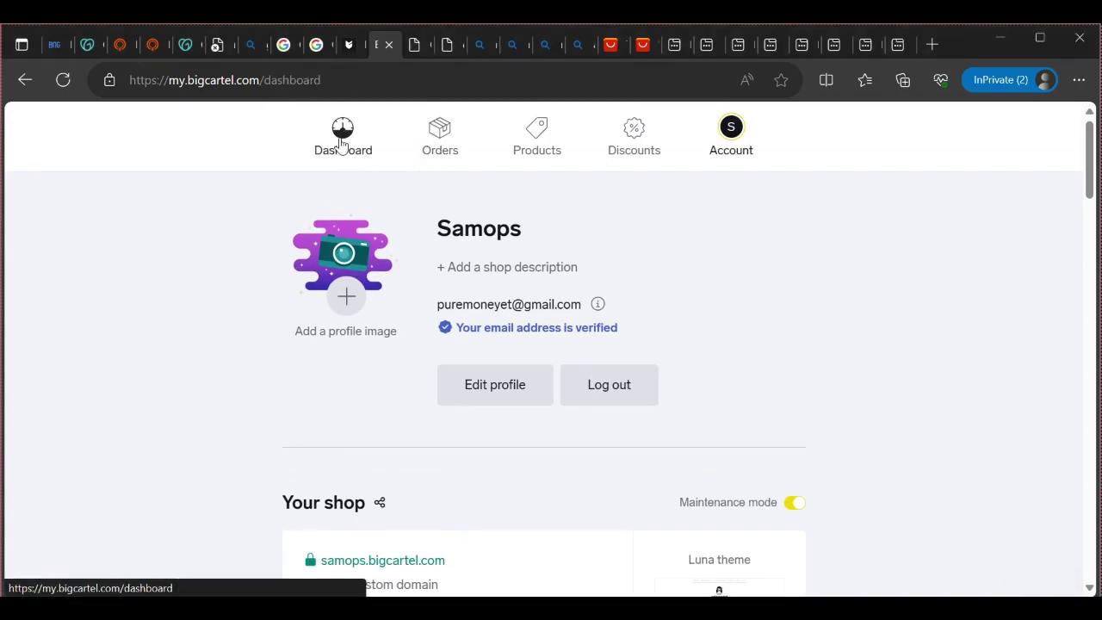
scroll(327, 334, "down", 1)
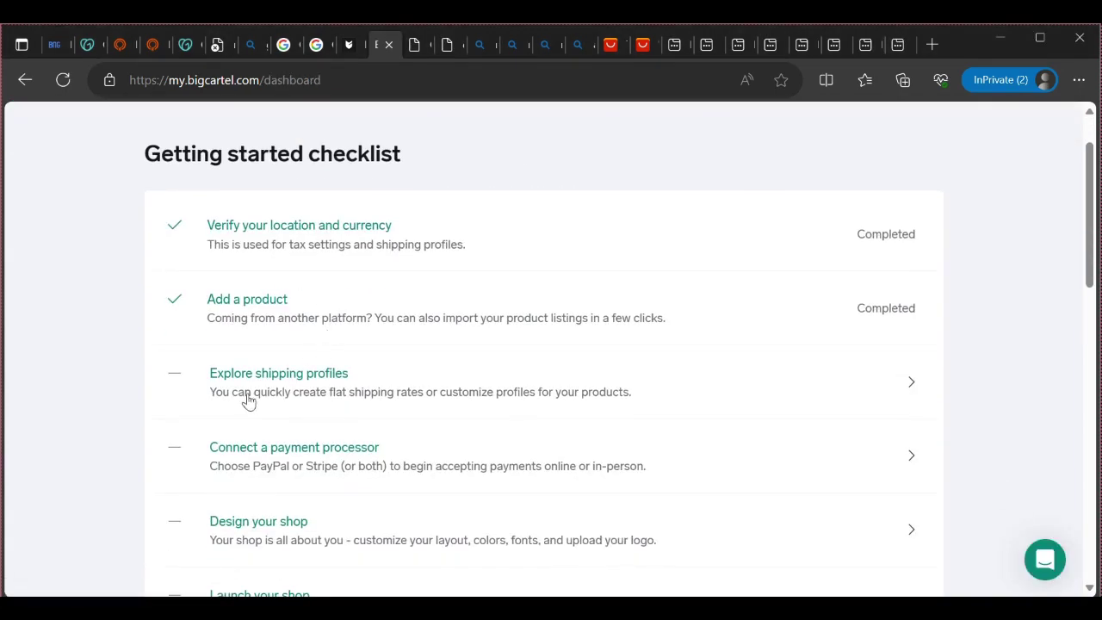
scroll(175, 382, "down", 1)
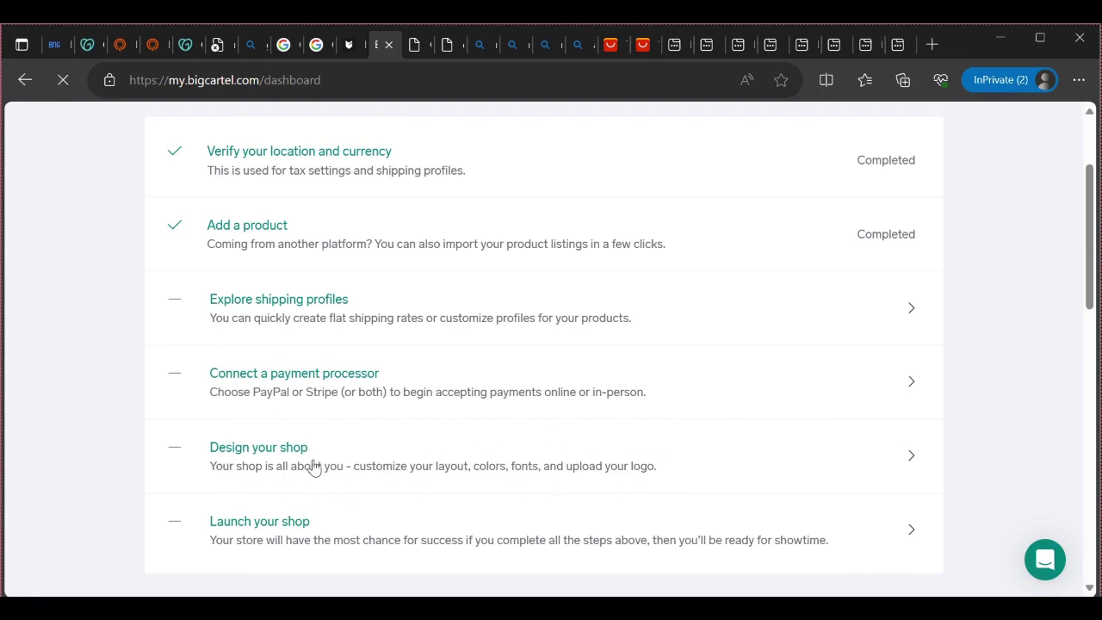
scroll(381, 435, "down", 2)
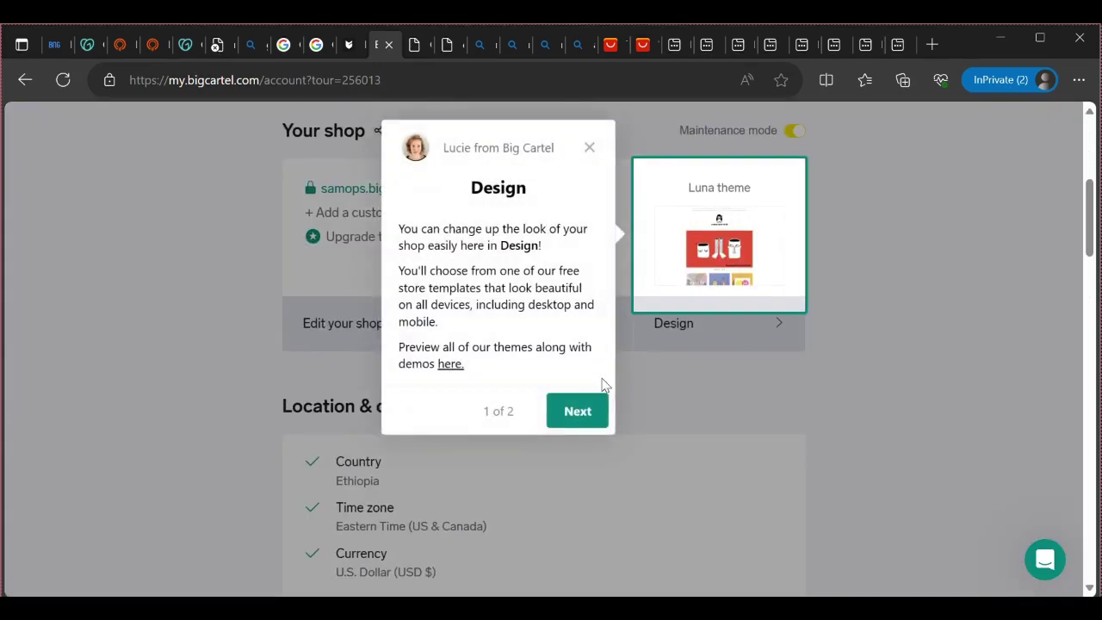
Advance the Design tour, open the Samops design editor previewing the Rose Bear, then switch to Pages
left_click(578, 411)
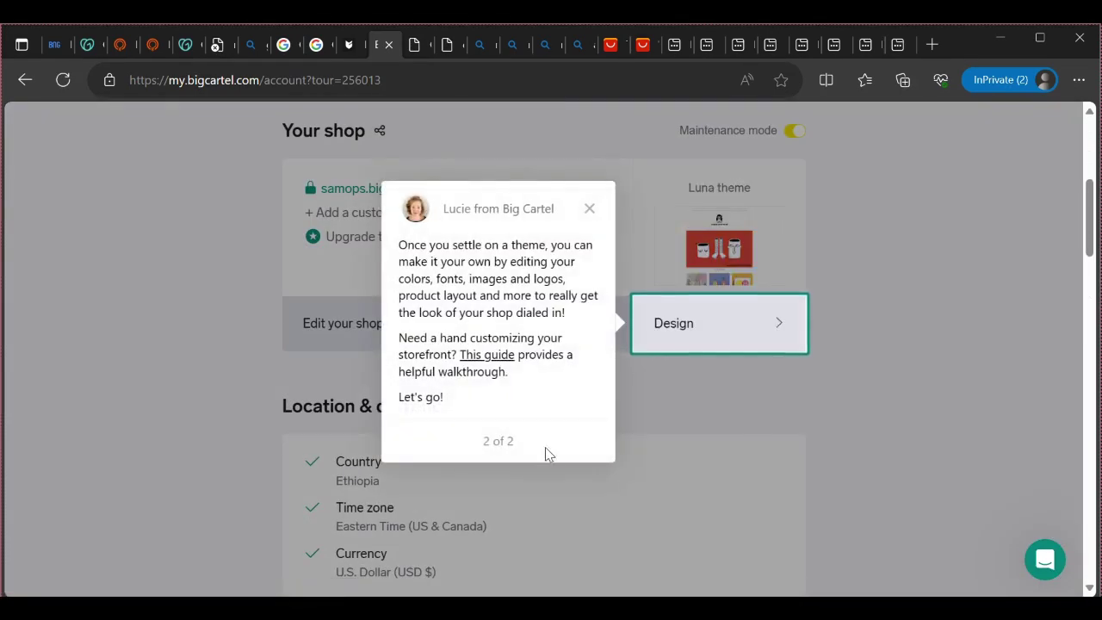
left_click(679, 326)
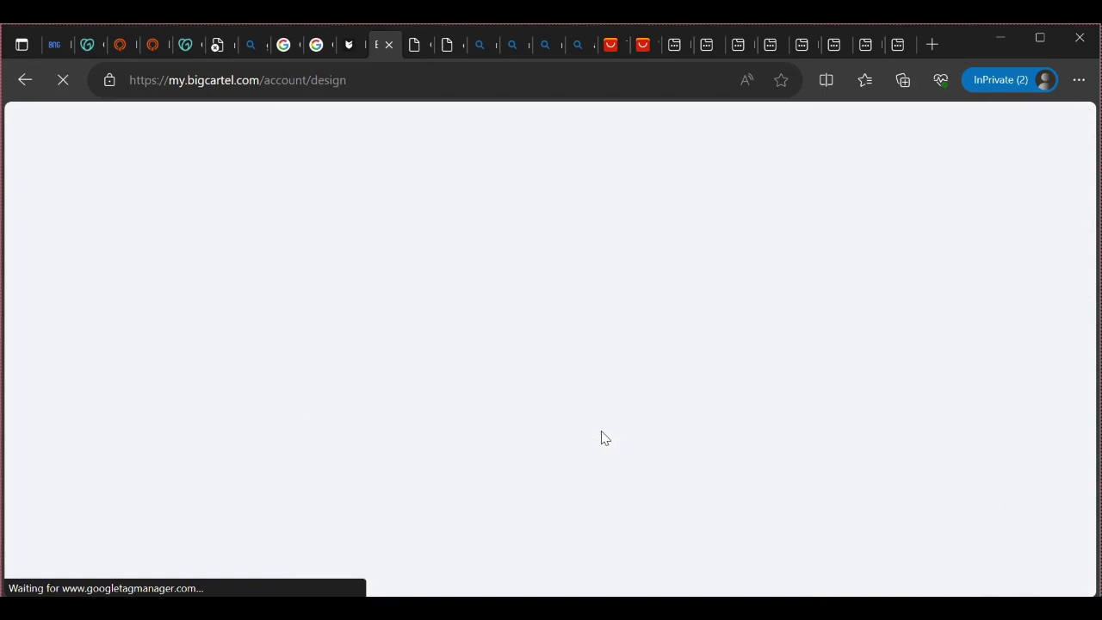
scroll(495, 409, "down", 5)
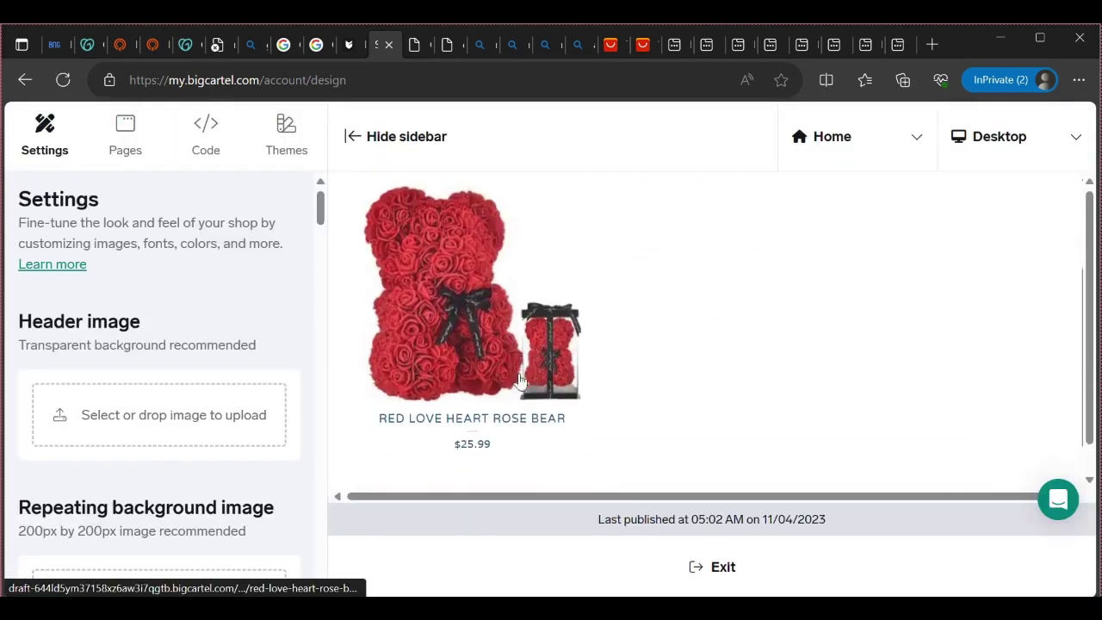
scroll(519, 405, "up", 1)
scroll(519, 405, "down", 1)
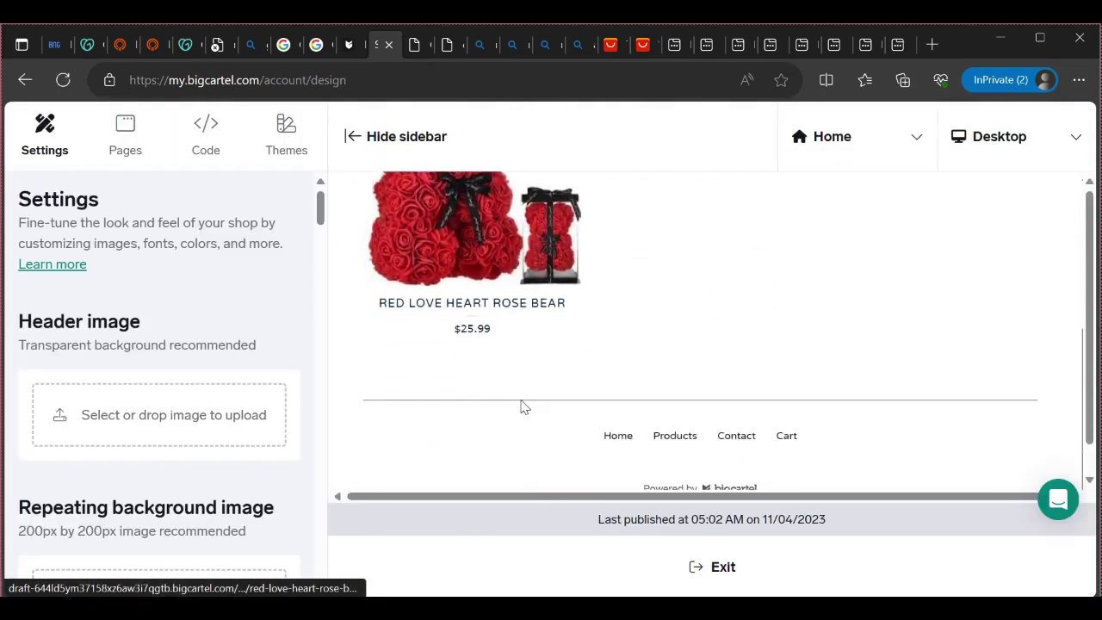
scroll(482, 410, "up", 2)
scroll(451, 414, "up", 2)
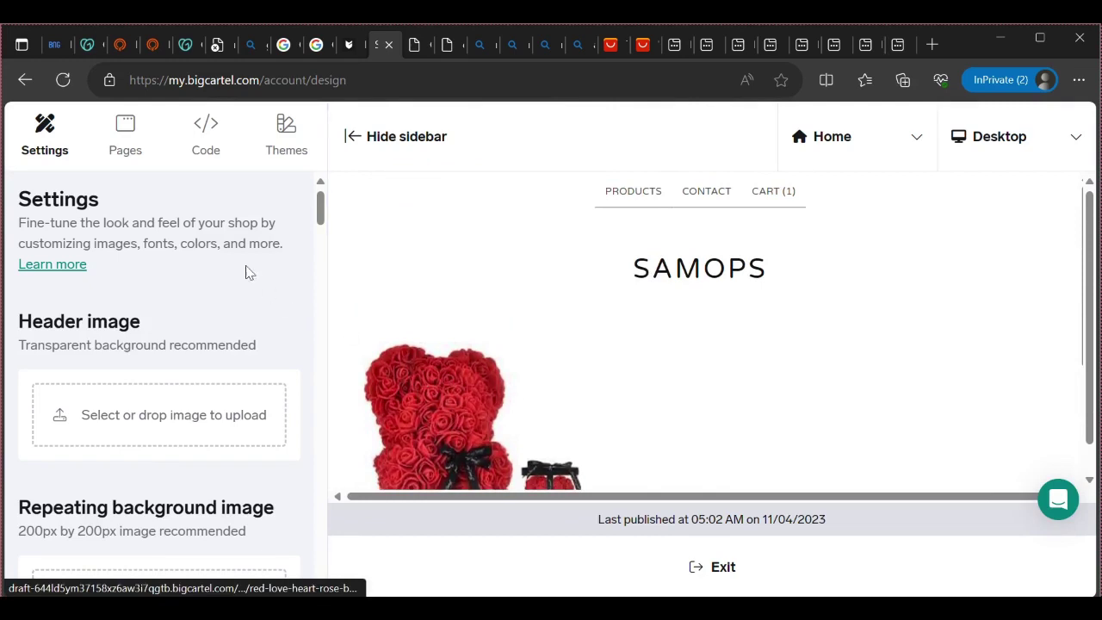
left_click(125, 142)
Add a new custom page, typing a trial name 'shh' into Name and then erasing it
left_click(112, 361)
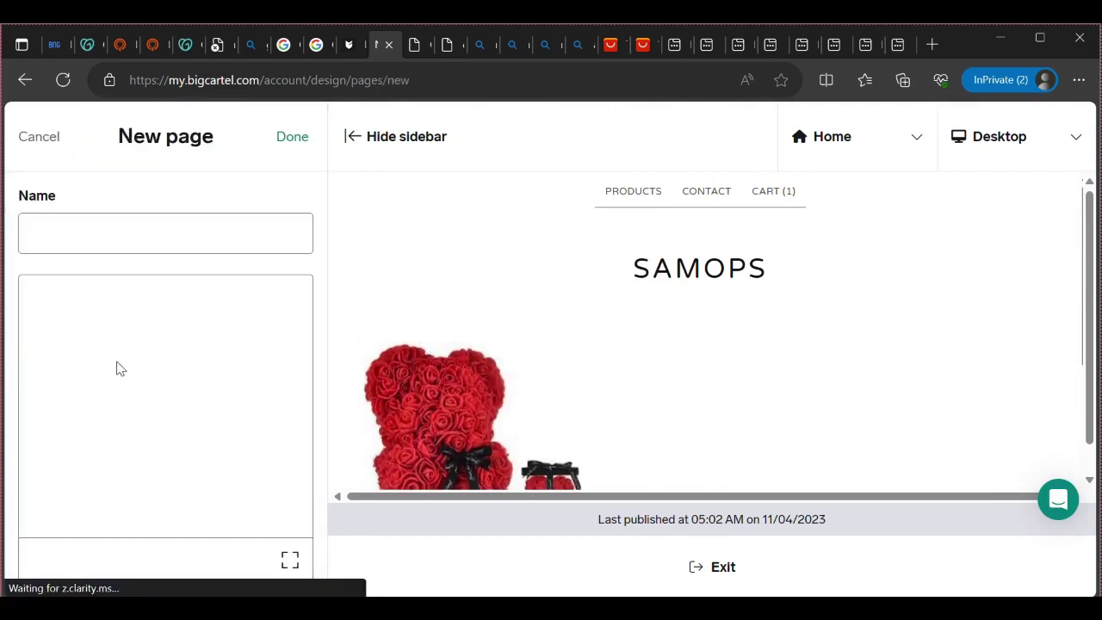
left_click(87, 229)
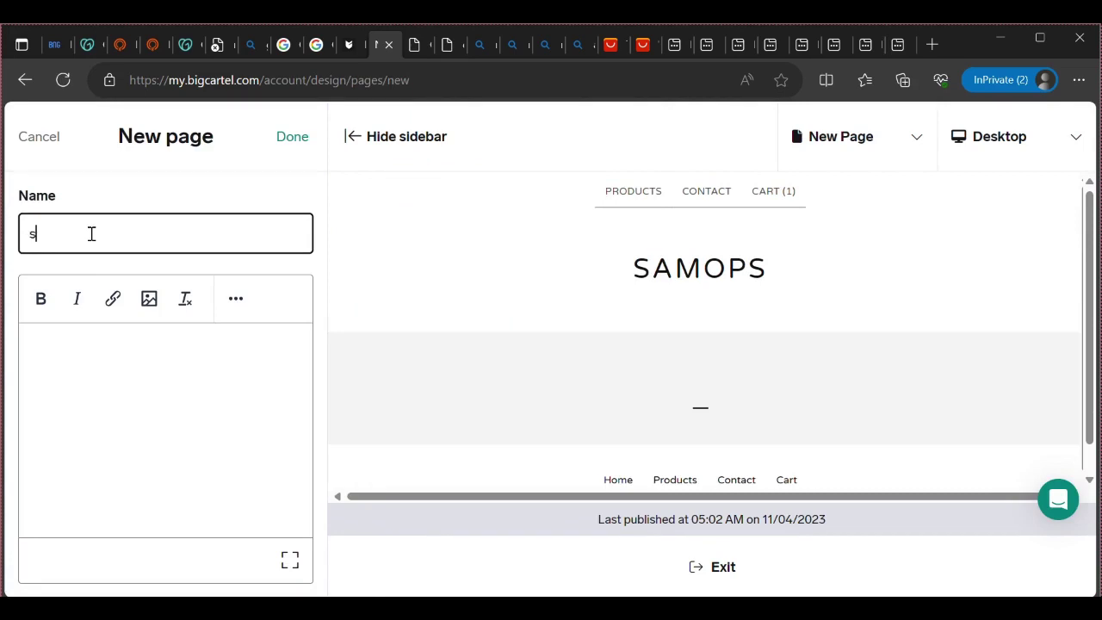
type("shh")
key("BackSpace")
Go back through the pages list to the design editor's main Settings panel
left_click(25, 80)
left_click(33, 81)
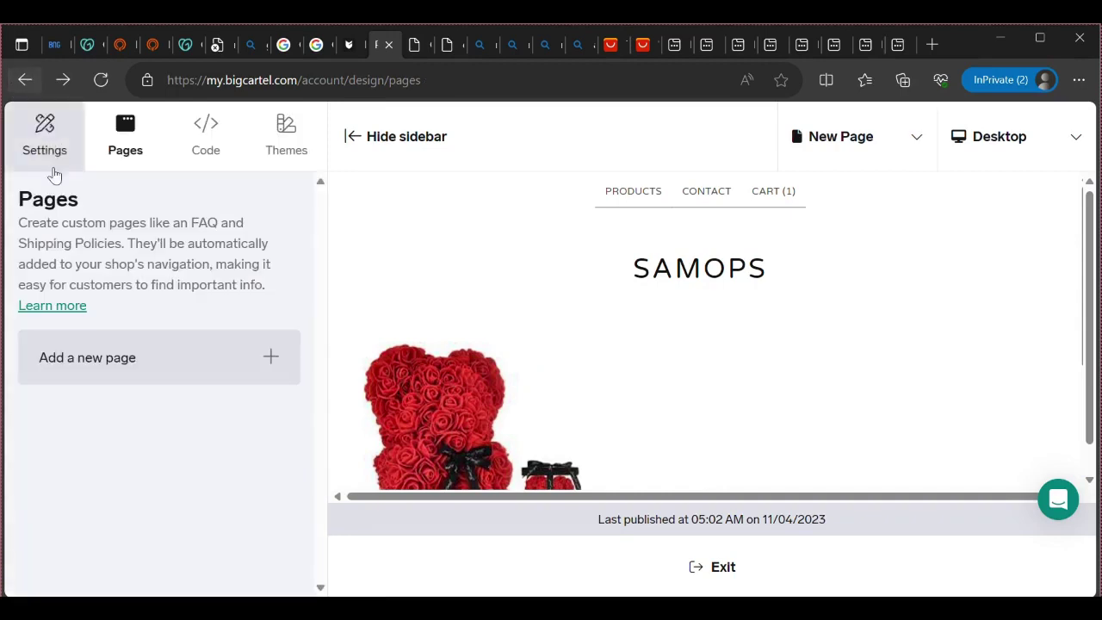
left_click(25, 80)
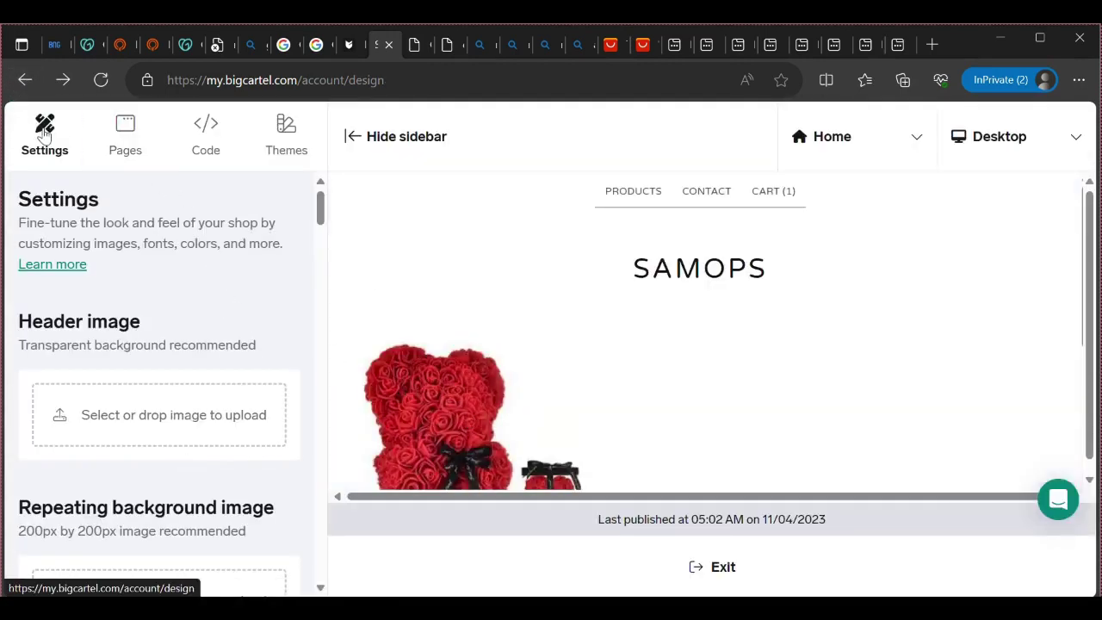
Return to the Account page, step through and close the Design walkthrough tips
left_click(24, 80)
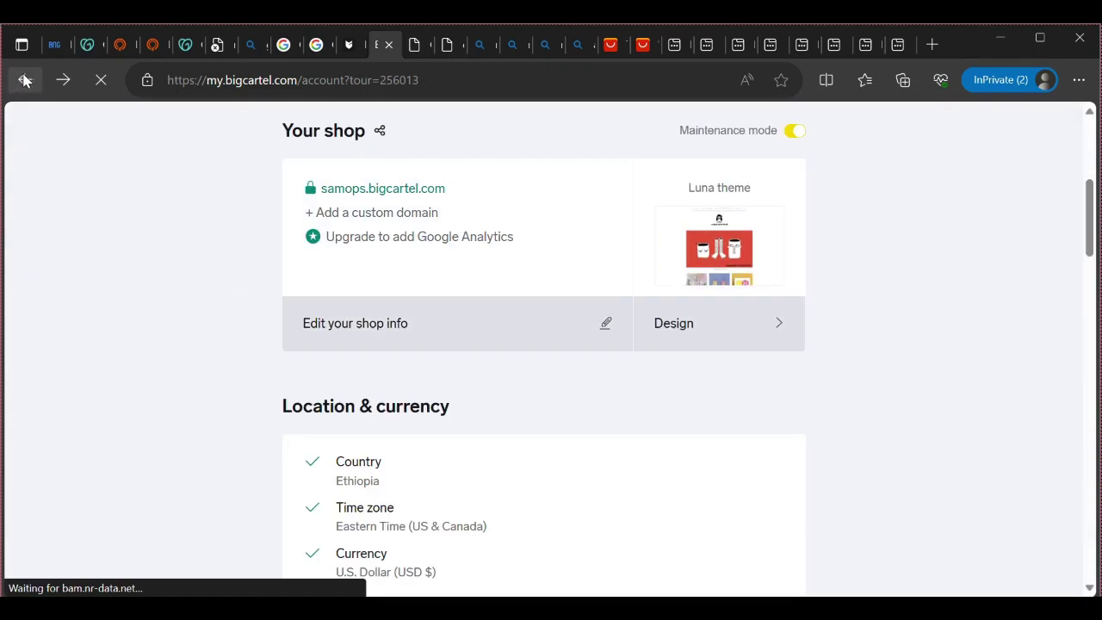
scroll(293, 189, "up", 5)
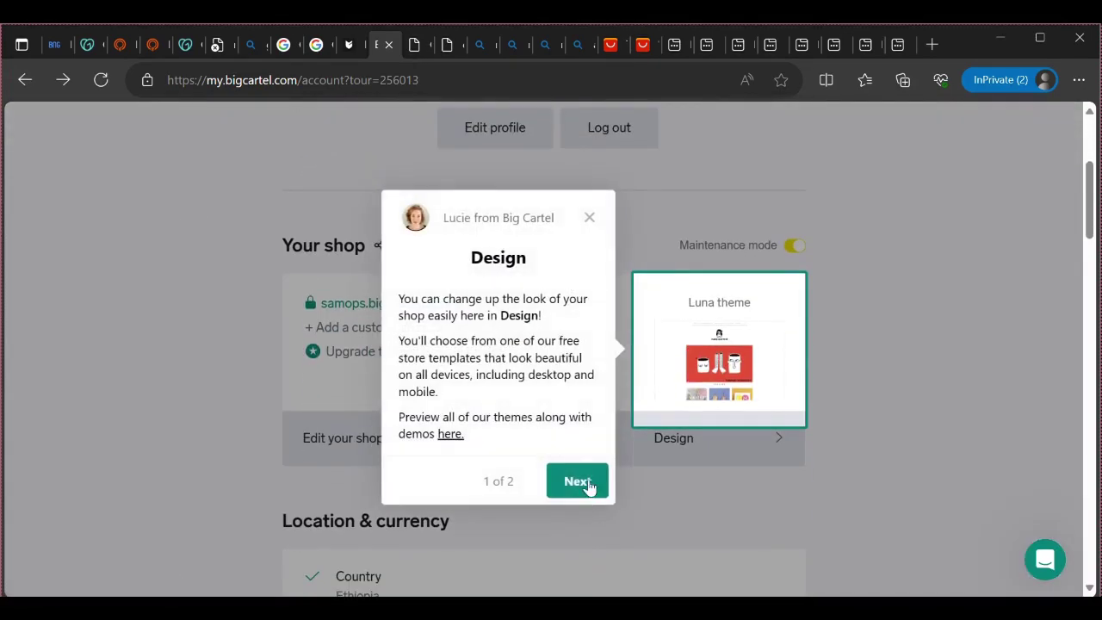
left_click(588, 484)
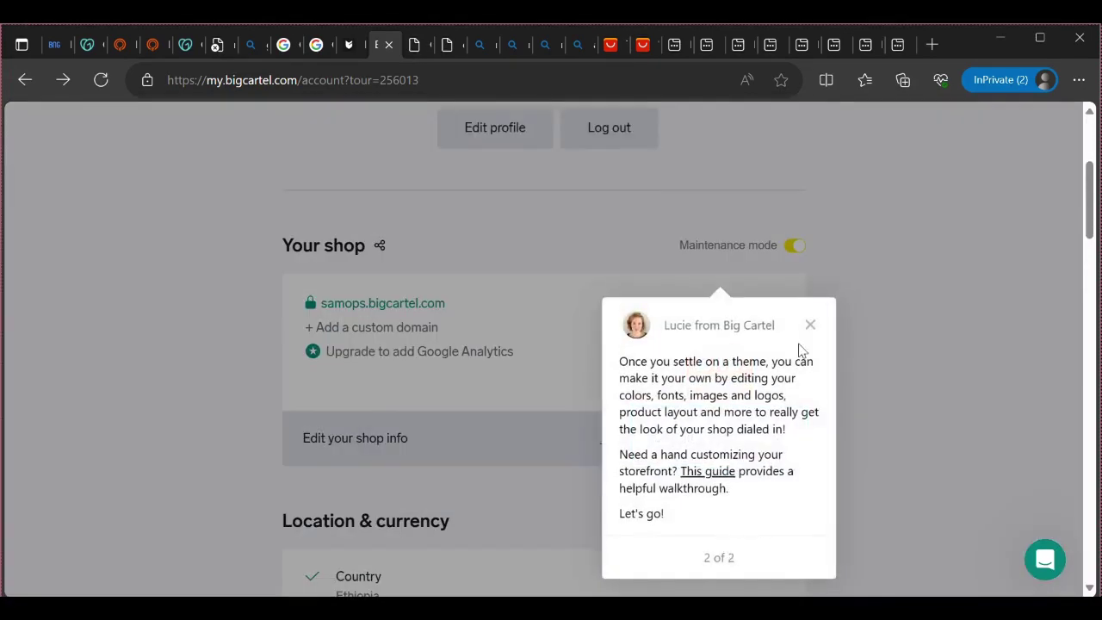
left_click(810, 326)
scroll(616, 474, "up", 3)
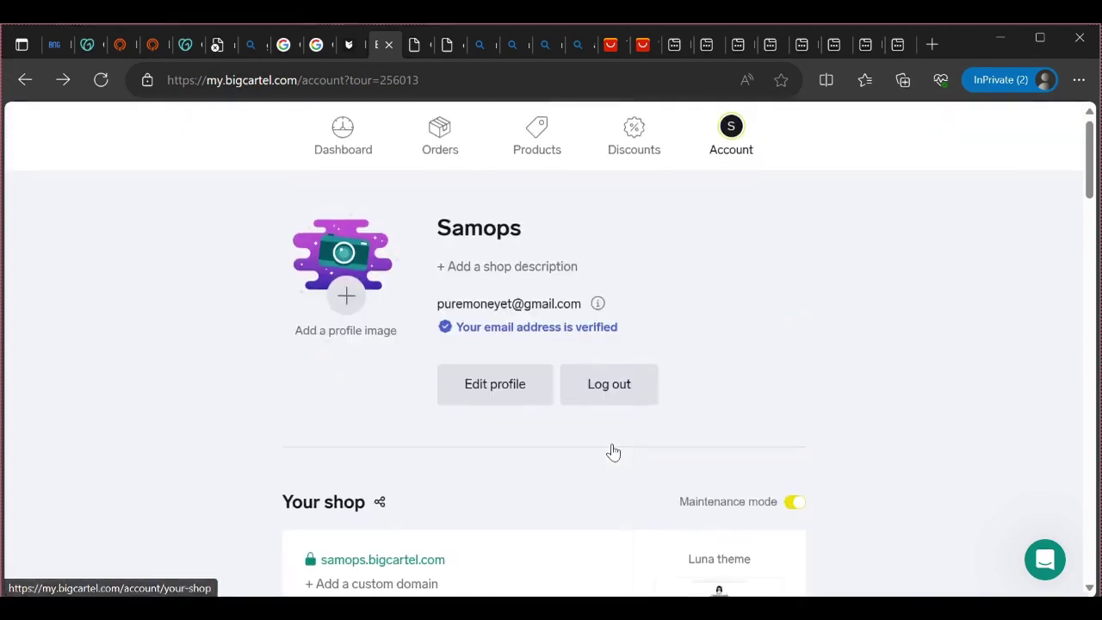
Open Orders and view the empty-state message 'You don't have any orders... yet!'
left_click(440, 146)
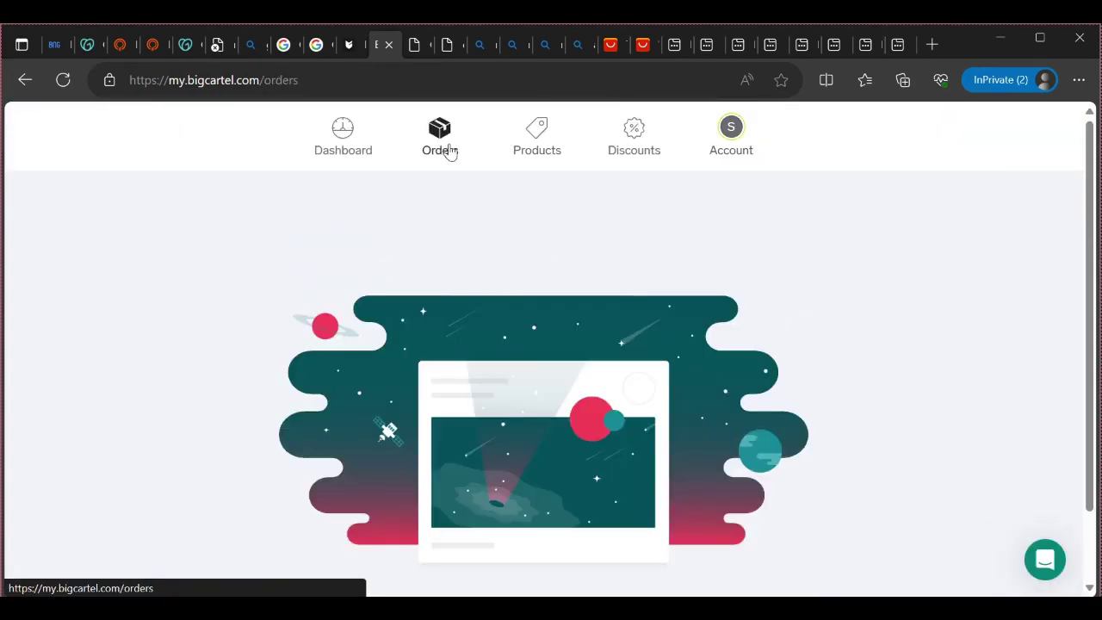
scroll(469, 448, "down", 1)
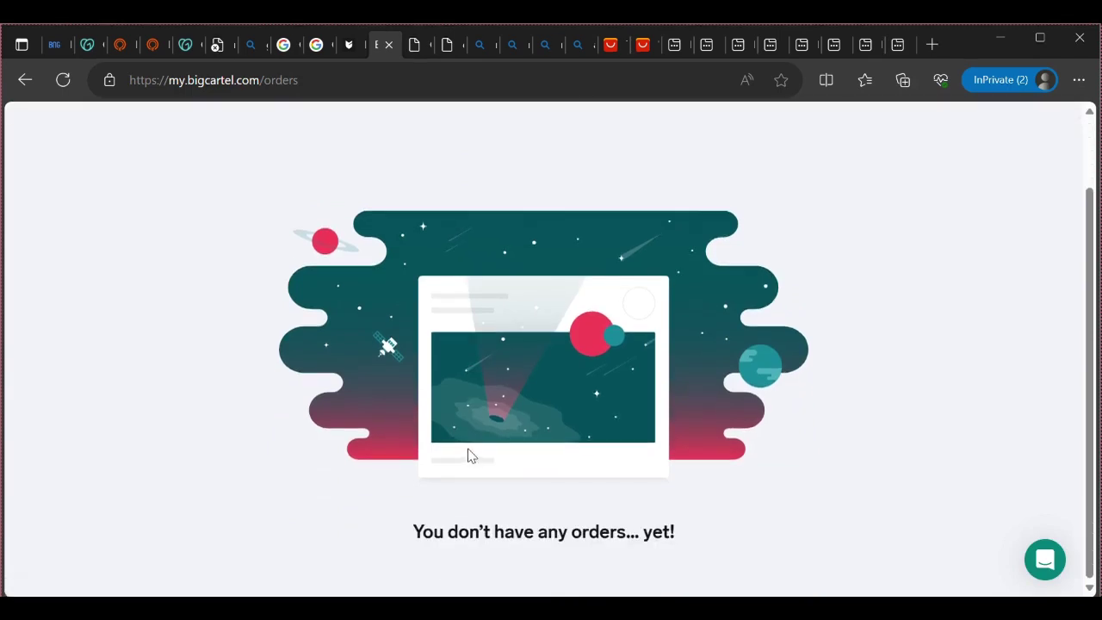
scroll(409, 147, "up", 1)
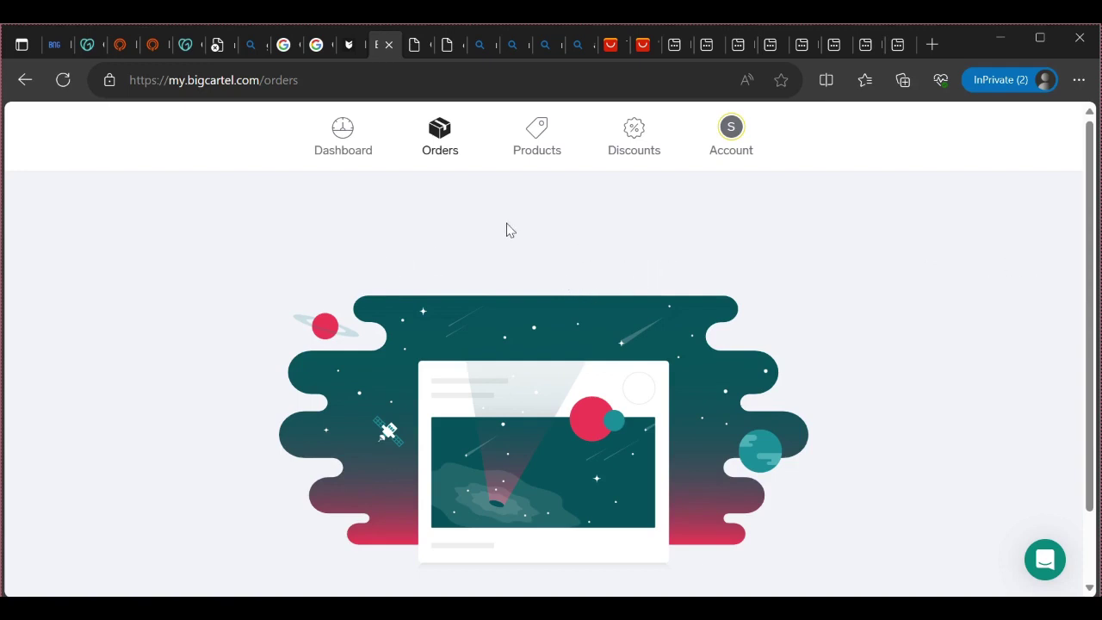
scroll(475, 319, "down", 2)
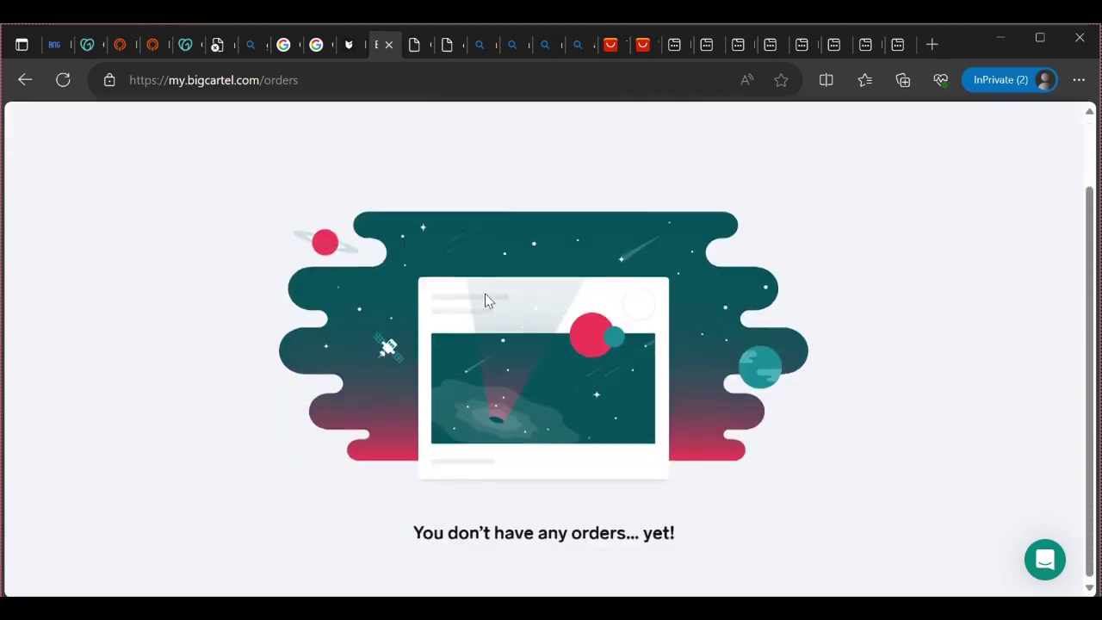
scroll(490, 301, "up", 2)
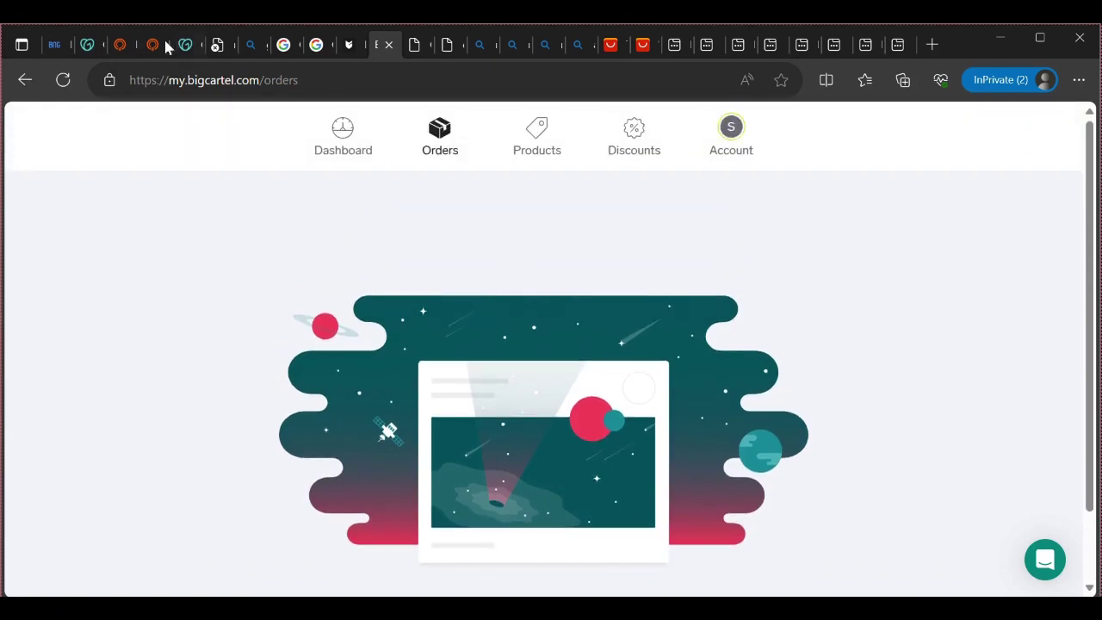
Open several new private browsing tabs
left_click(932, 46)
left_click(933, 47)
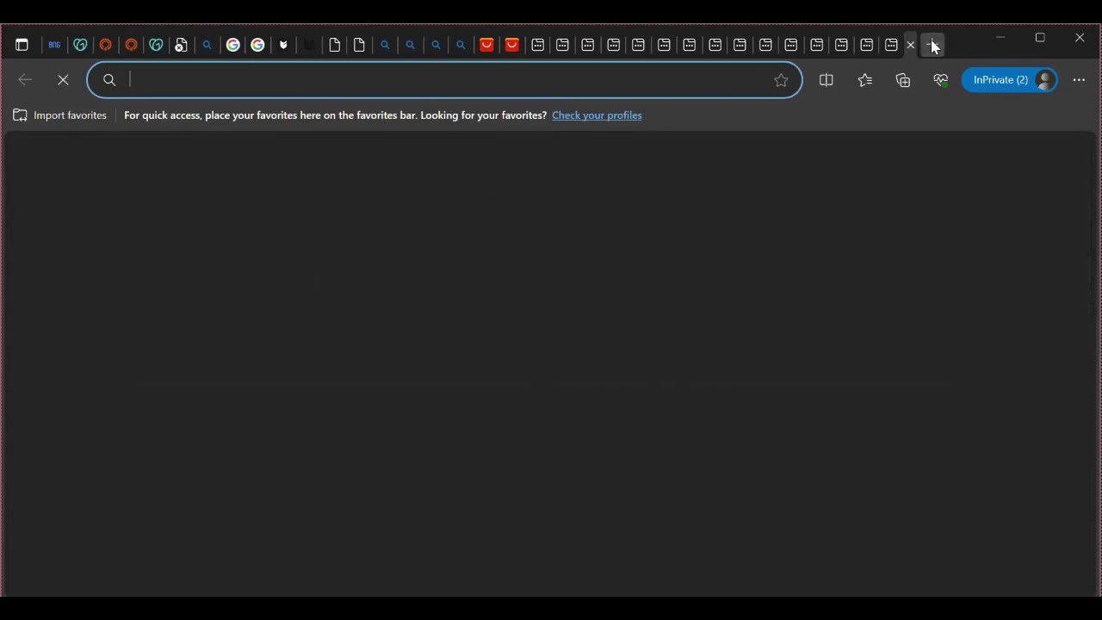
left_click(932, 47)
left_click(932, 46)
left_click(932, 46)
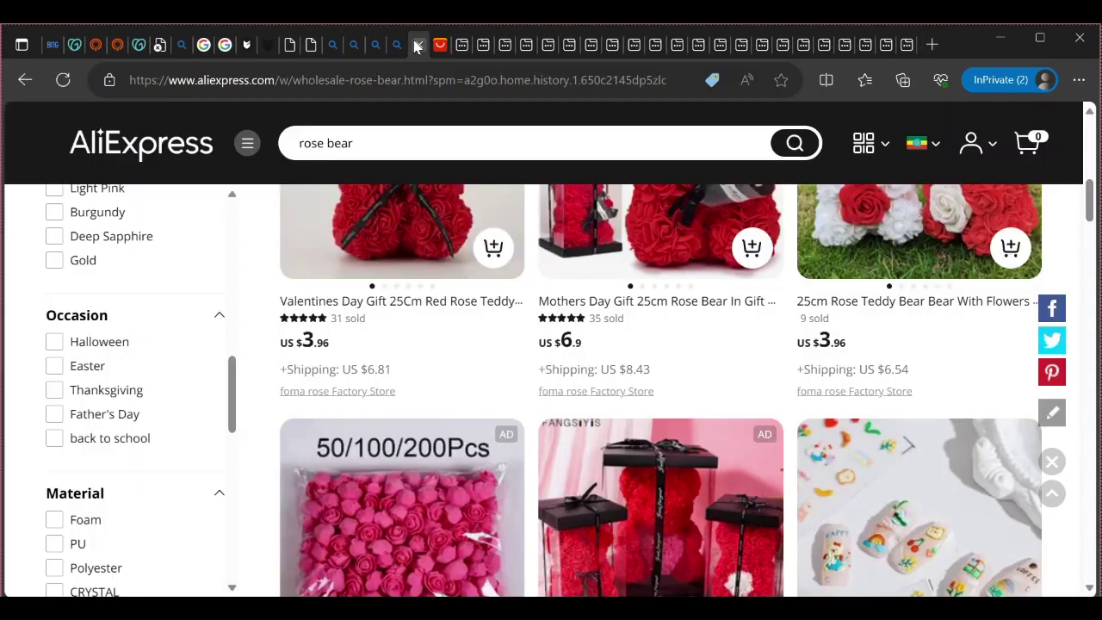
From the 'rose bear' results, open the Mothers Day Gift 25cm Rose Bear In Gift Box listing
left_click(418, 45)
scroll(616, 404, "down", 2)
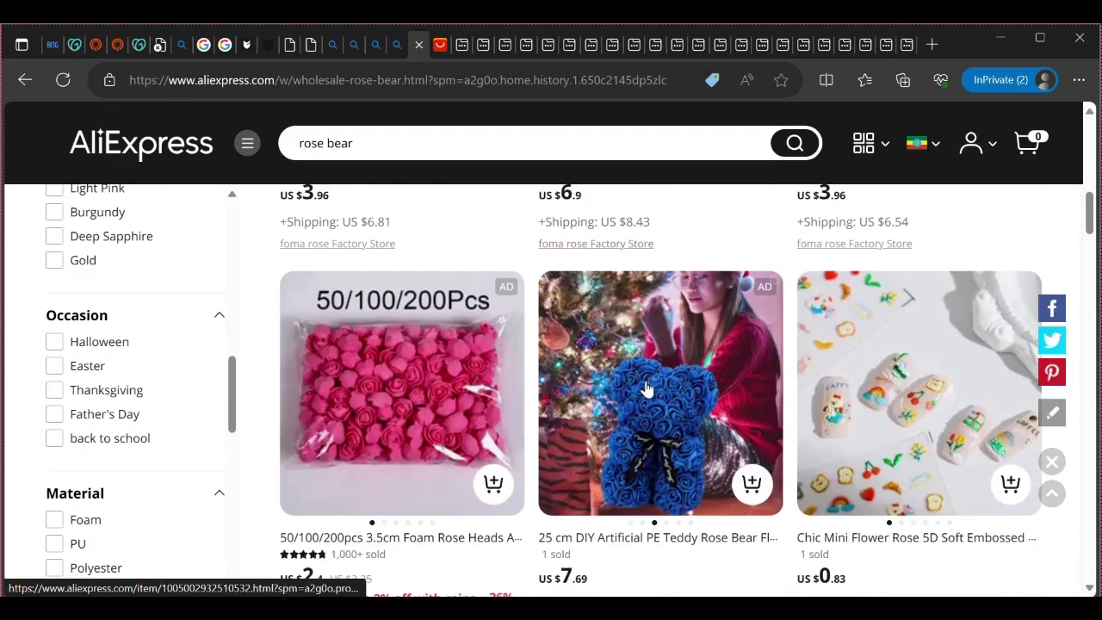
scroll(645, 384, "up", 5)
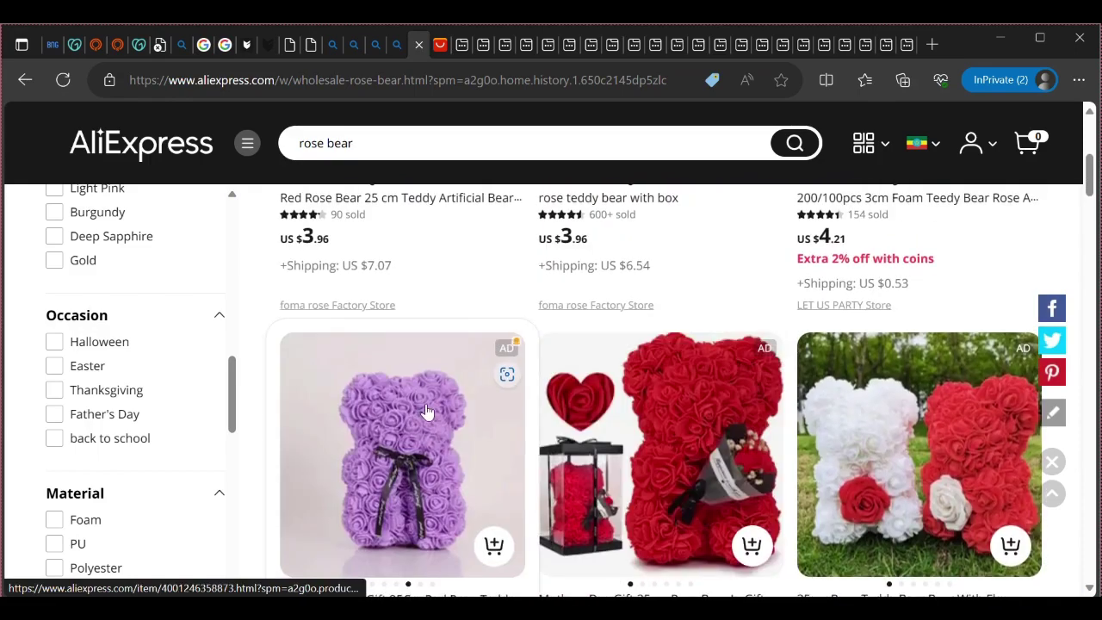
scroll(629, 437, "down", 2)
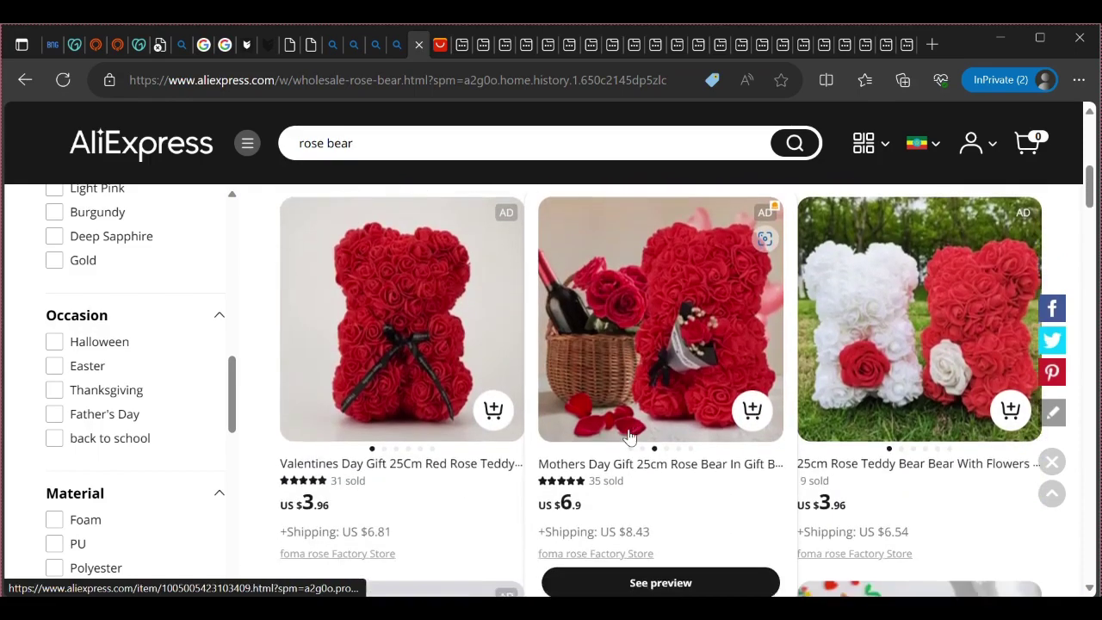
scroll(629, 434, "down", 2)
mouse_move(629, 430)
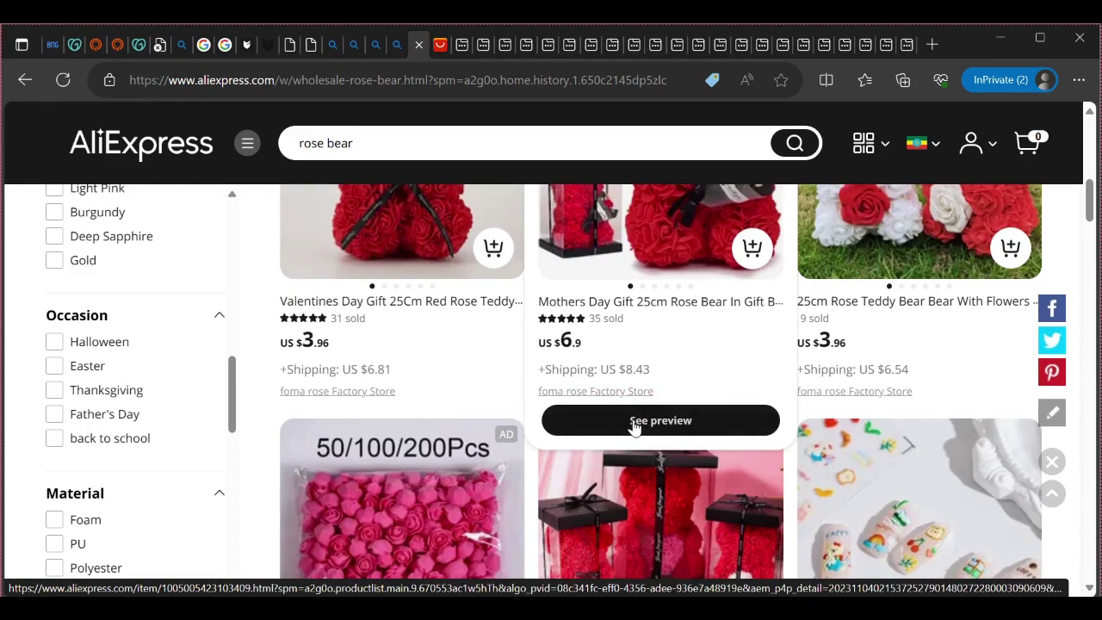
left_click(722, 362)
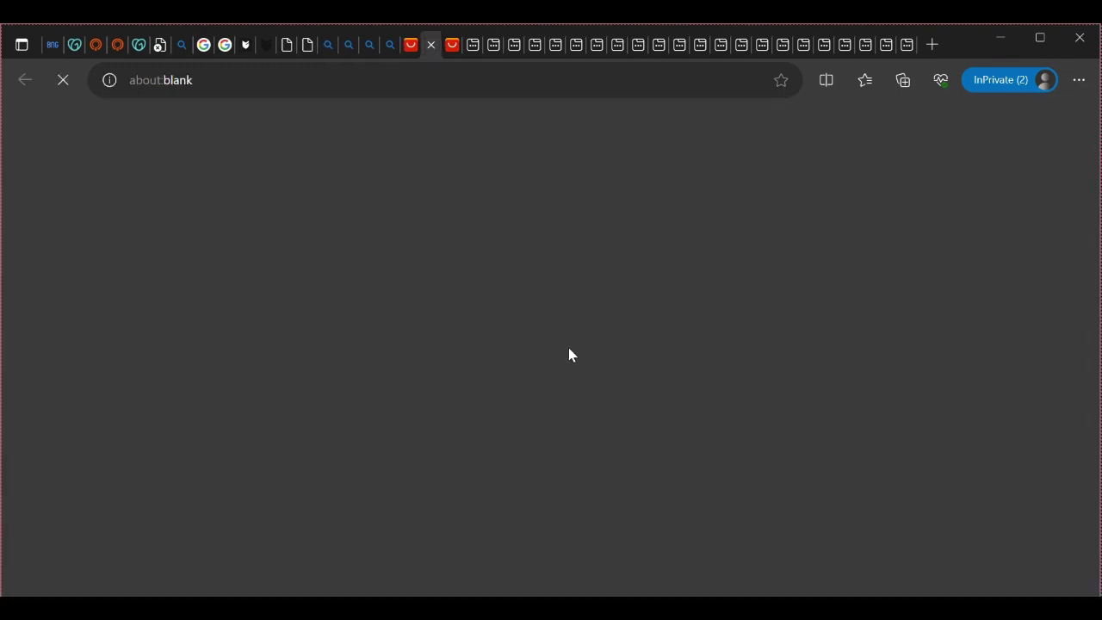
scroll(575, 351, "down", 2)
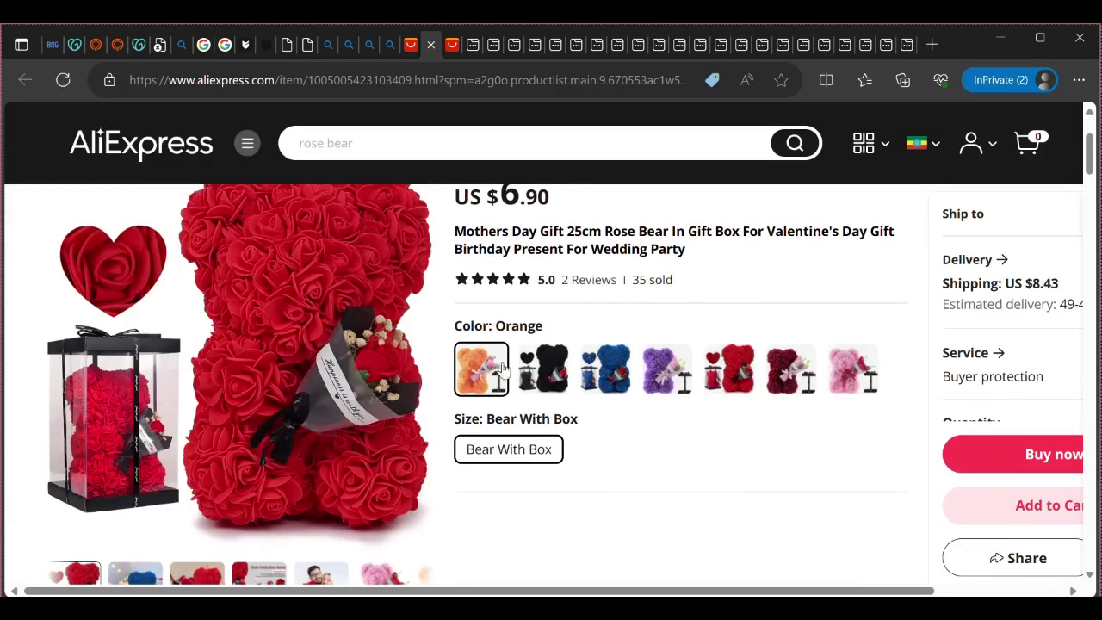
Pick the Red bear colour, try Add to Cart, and scroll to the Description section
left_click(722, 361)
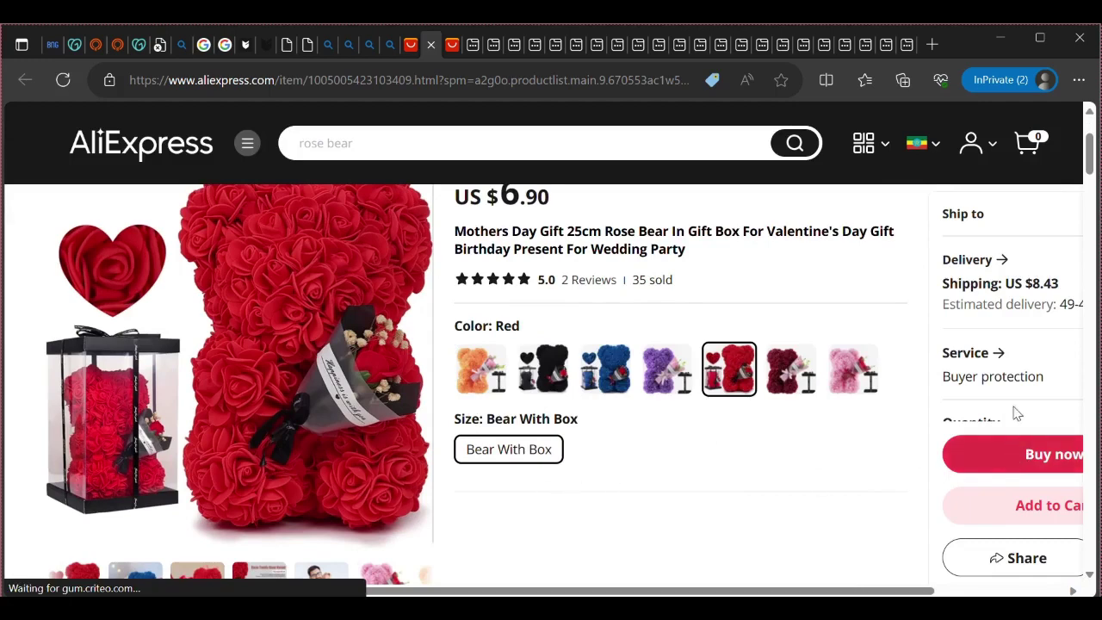
scroll(1010, 297, "down", 1)
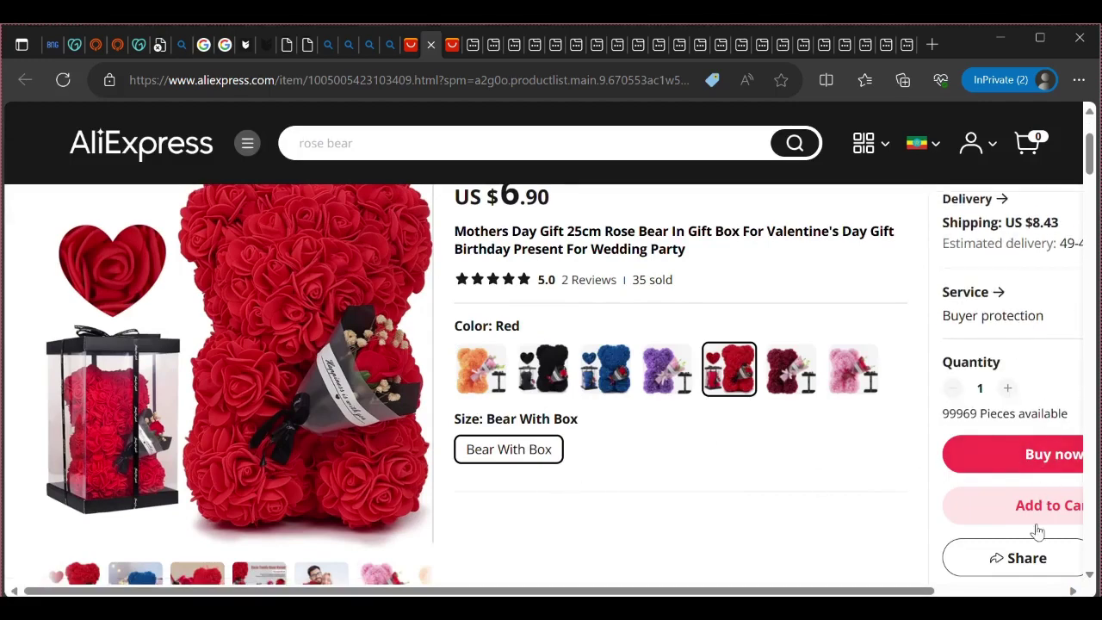
left_click(1023, 502)
scroll(905, 551, "down", 4)
scroll(905, 551, "down", 4)
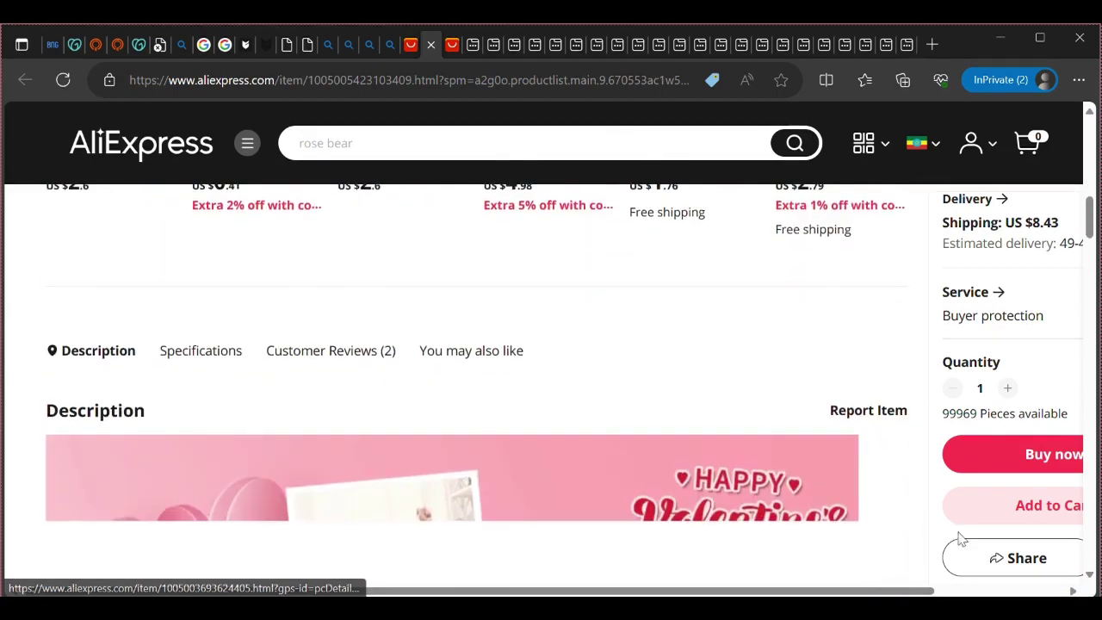
left_click(1029, 461)
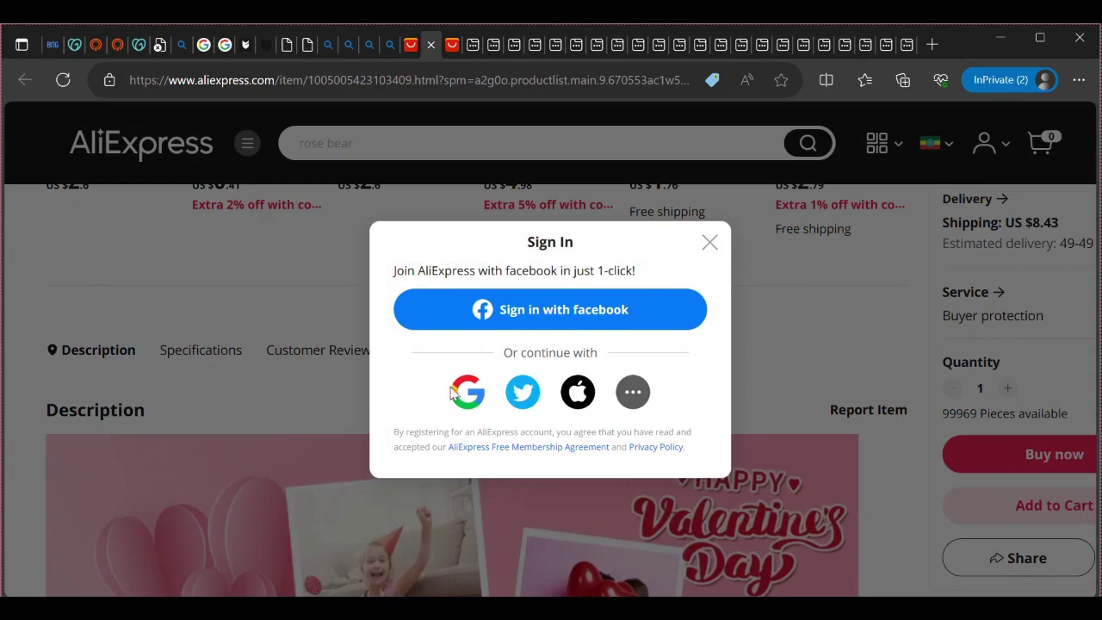
left_click(454, 392)
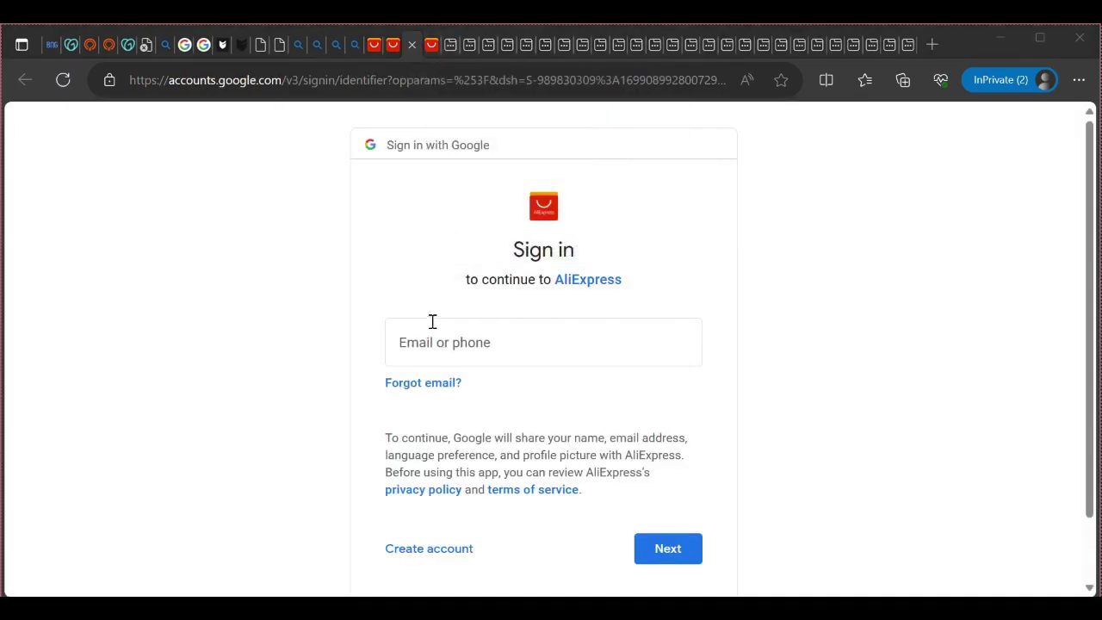
left_click(434, 343)
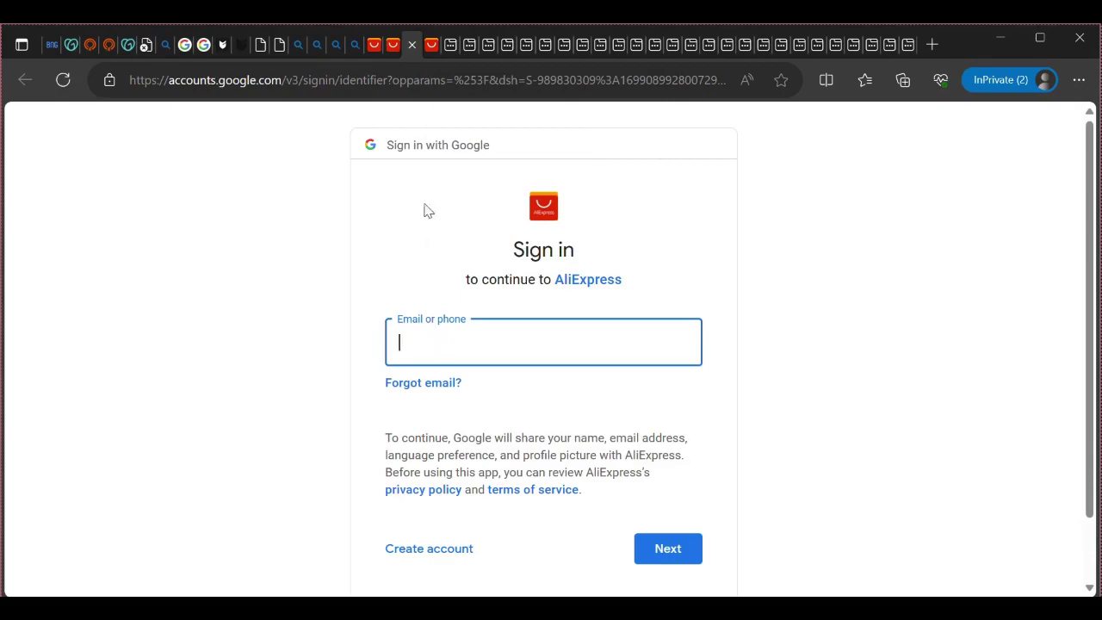
middle_click(394, 50)
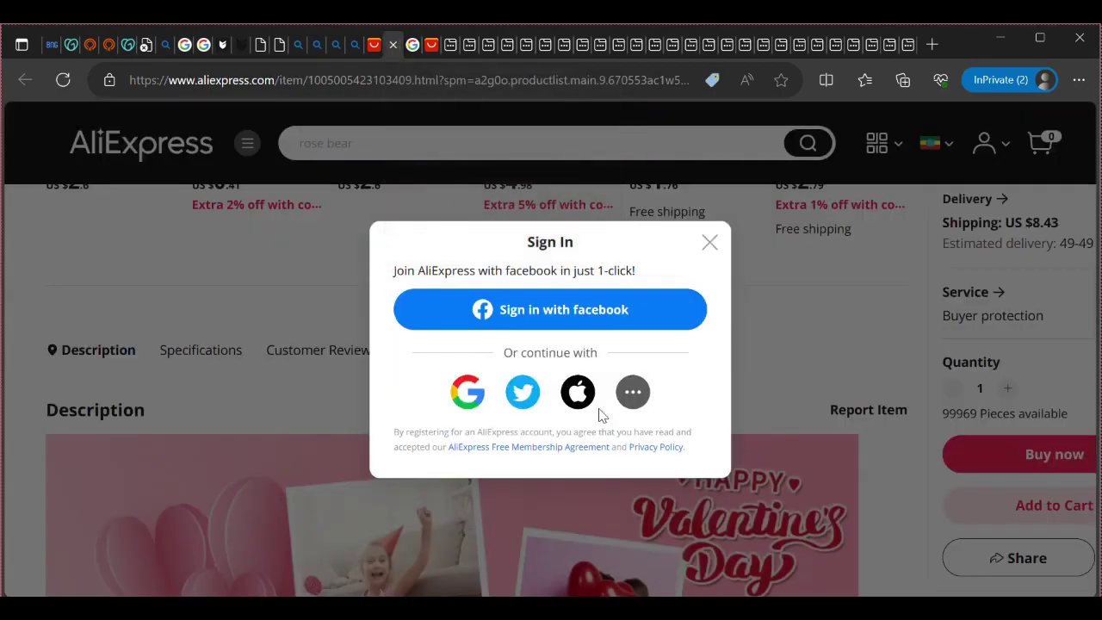
left_click(708, 242)
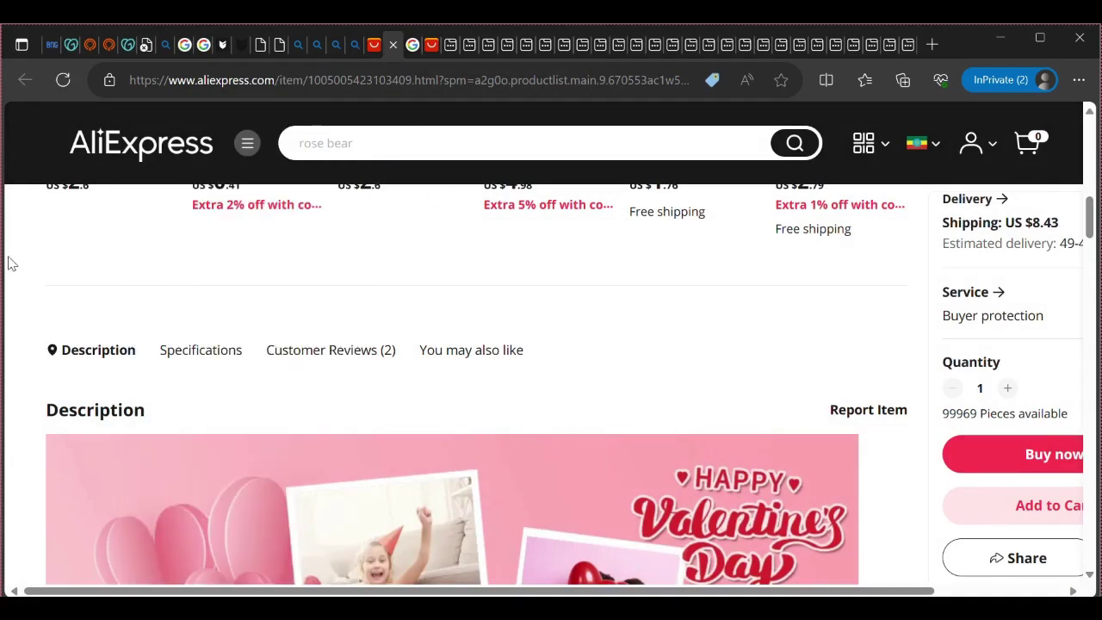
scroll(52, 268, "up", 5)
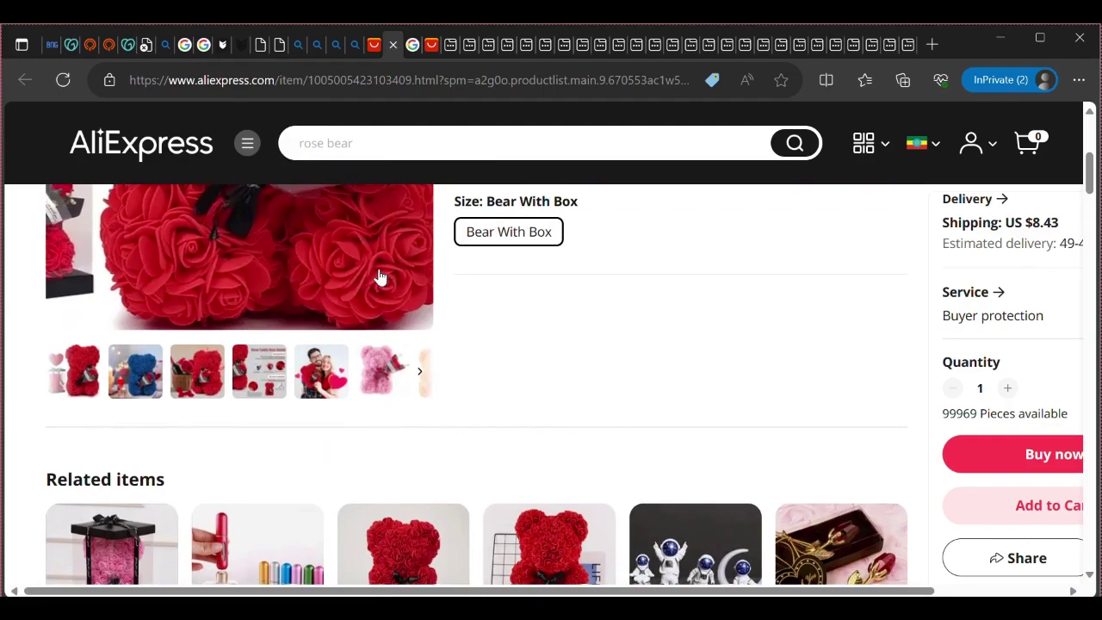
scroll(381, 276, "up", 4)
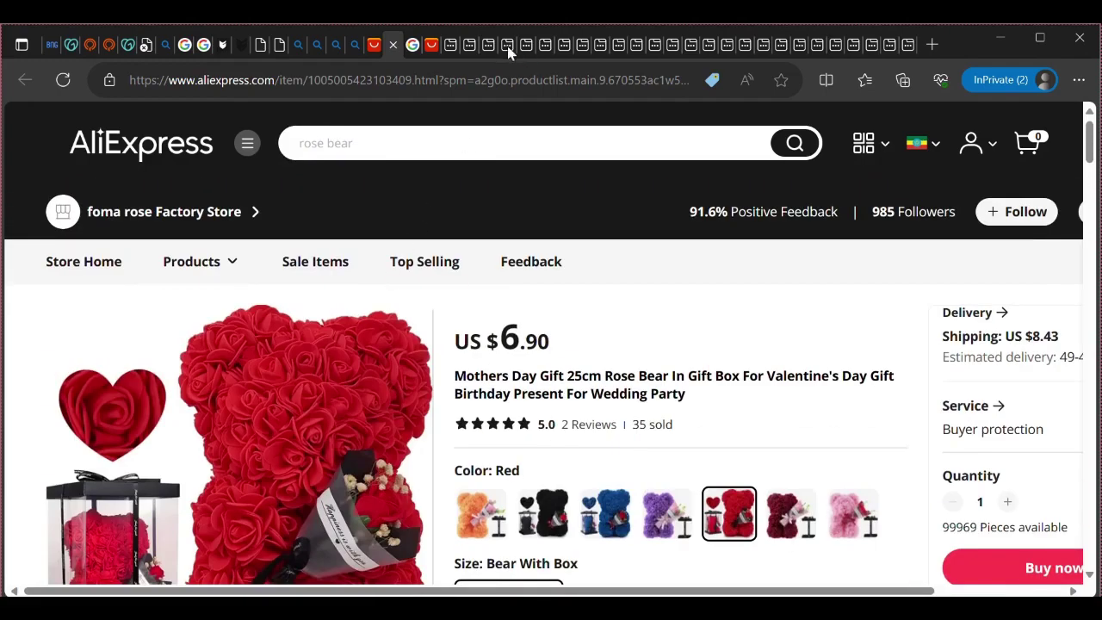
Switch back to the Big Cartel admin and go via Products to the Dashboard's Getting started checklist
left_click(232, 43)
scroll(477, 360, "down", 2)
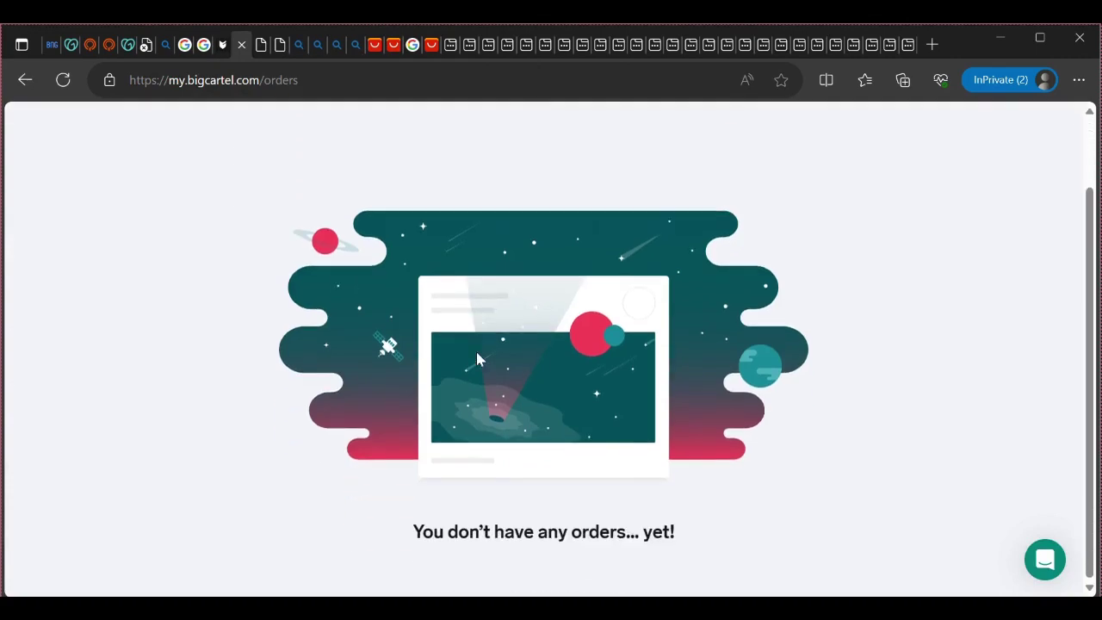
scroll(477, 358, "up", 2)
left_click(524, 152)
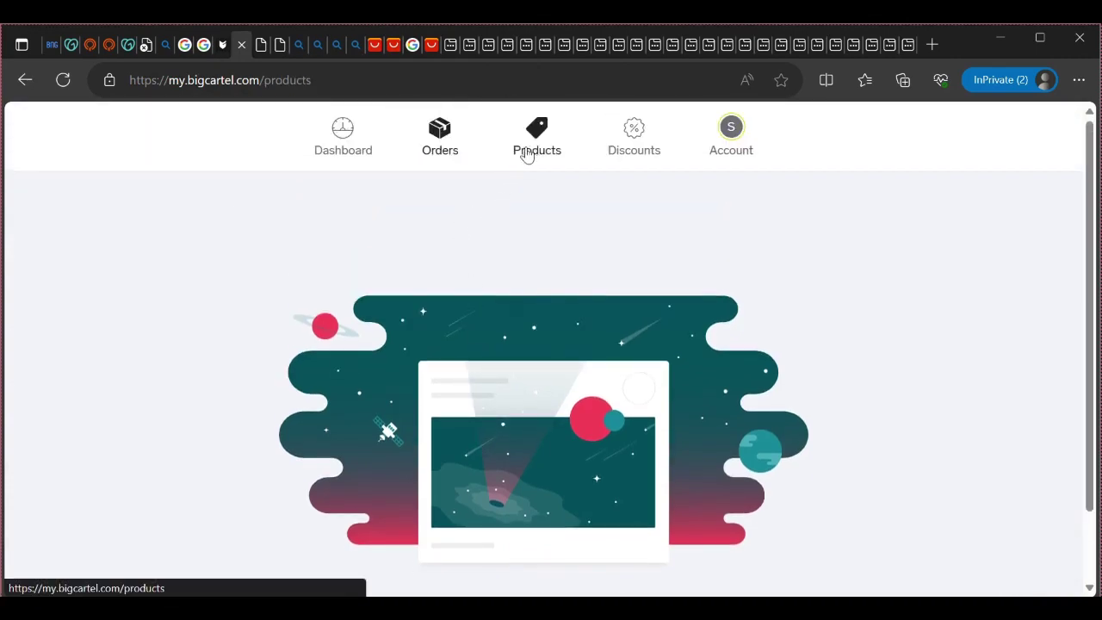
left_click(321, 159)
scroll(362, 298, "down", 3)
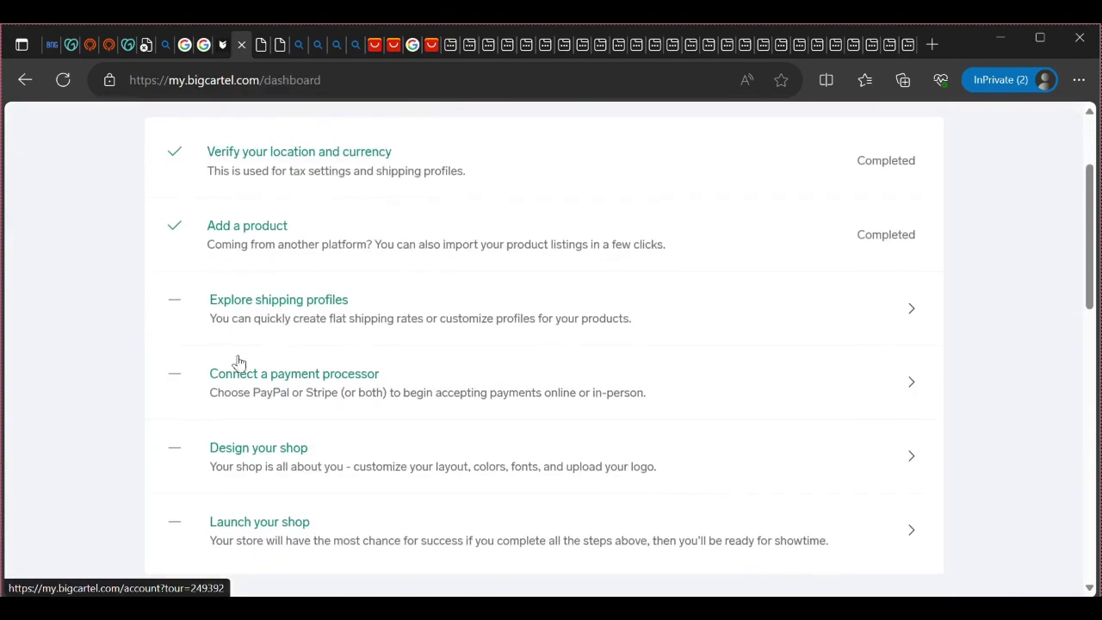
scroll(315, 425, "up", 3)
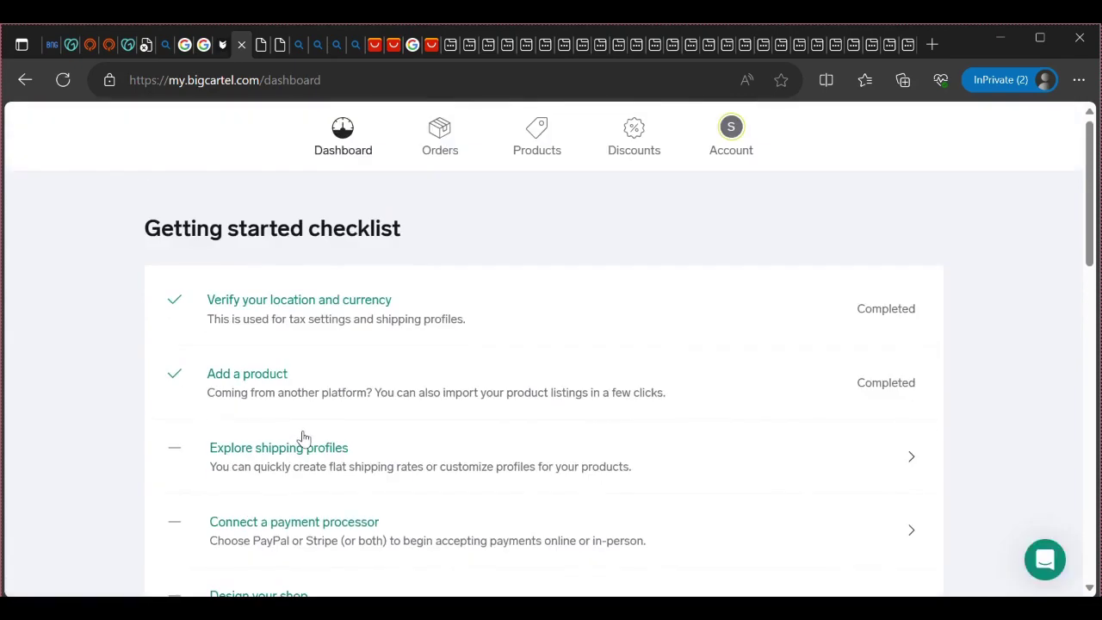
scroll(303, 437, "down", 6)
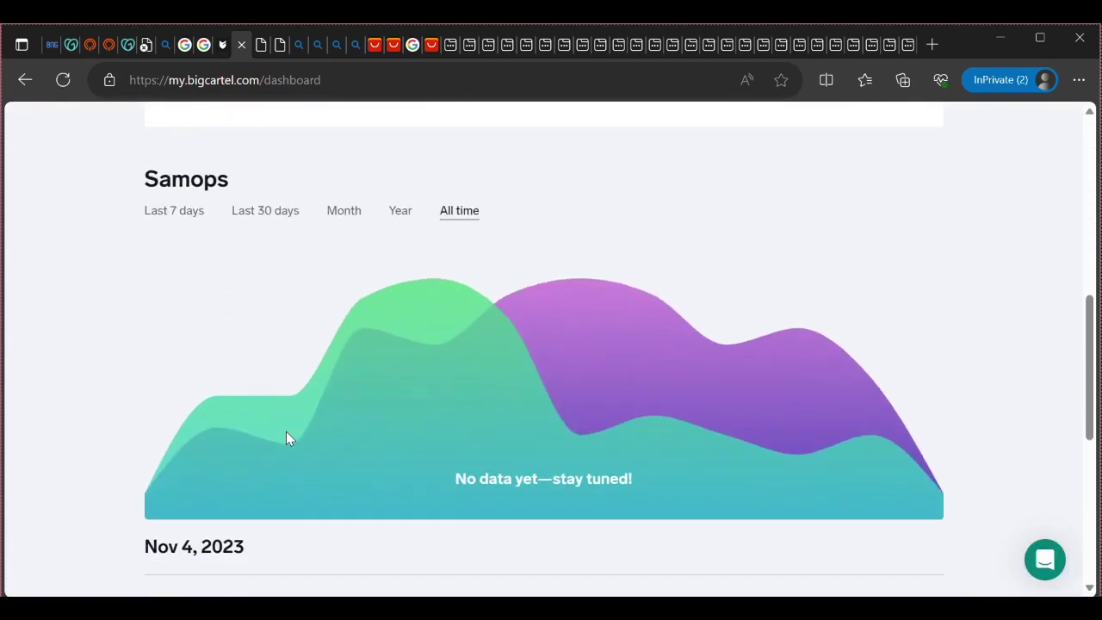
scroll(304, 427, "down", 4)
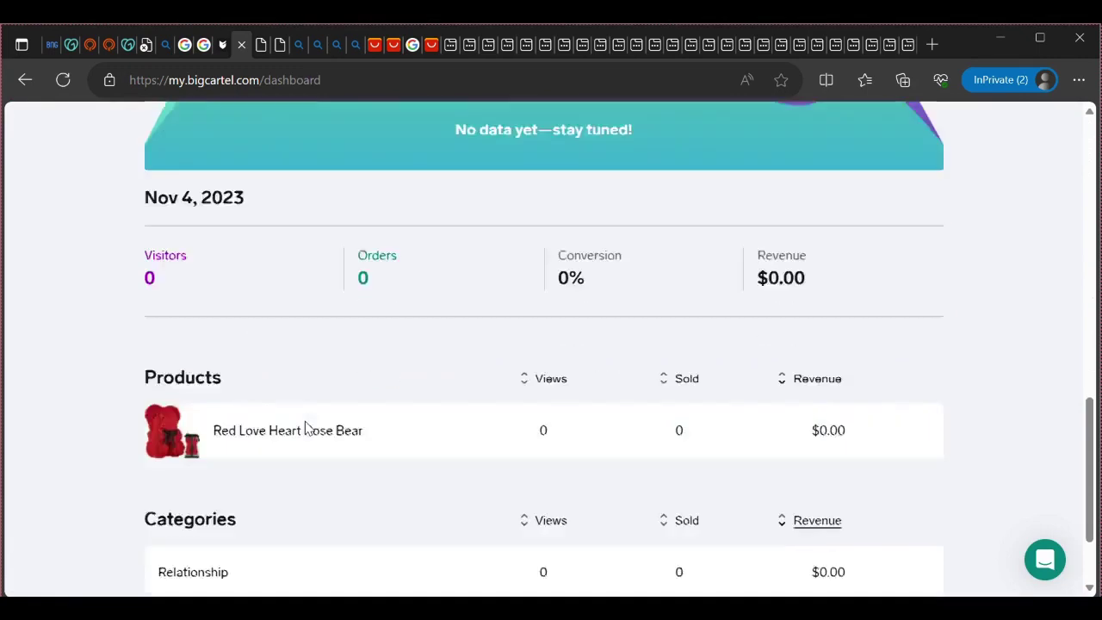
scroll(306, 428, "down", 2)
scroll(333, 453, "up", 2)
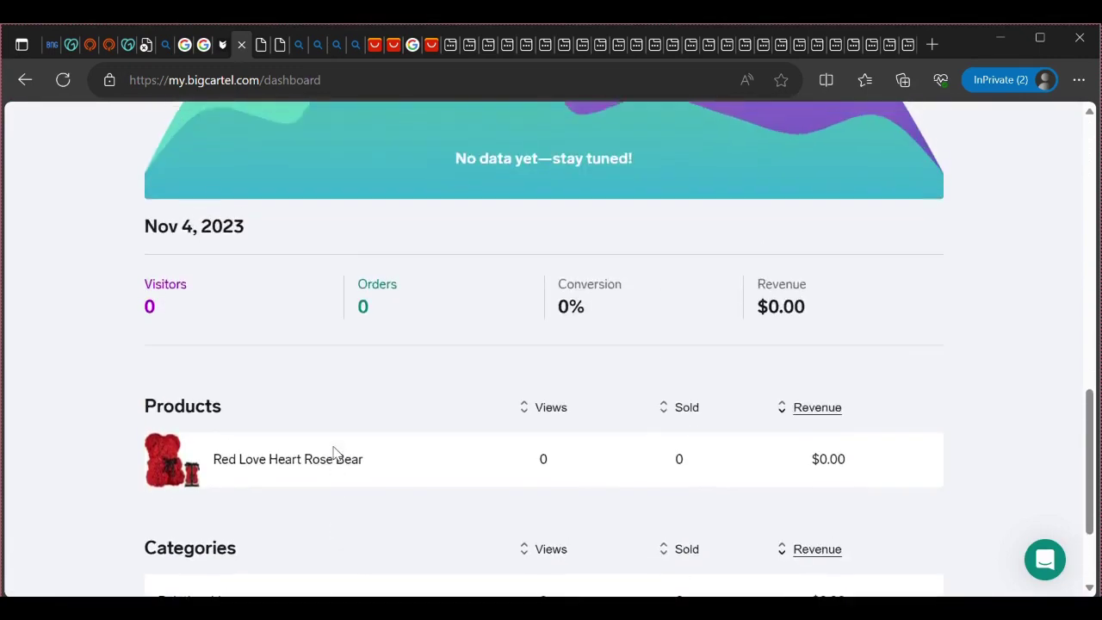
scroll(335, 454, "down", 1)
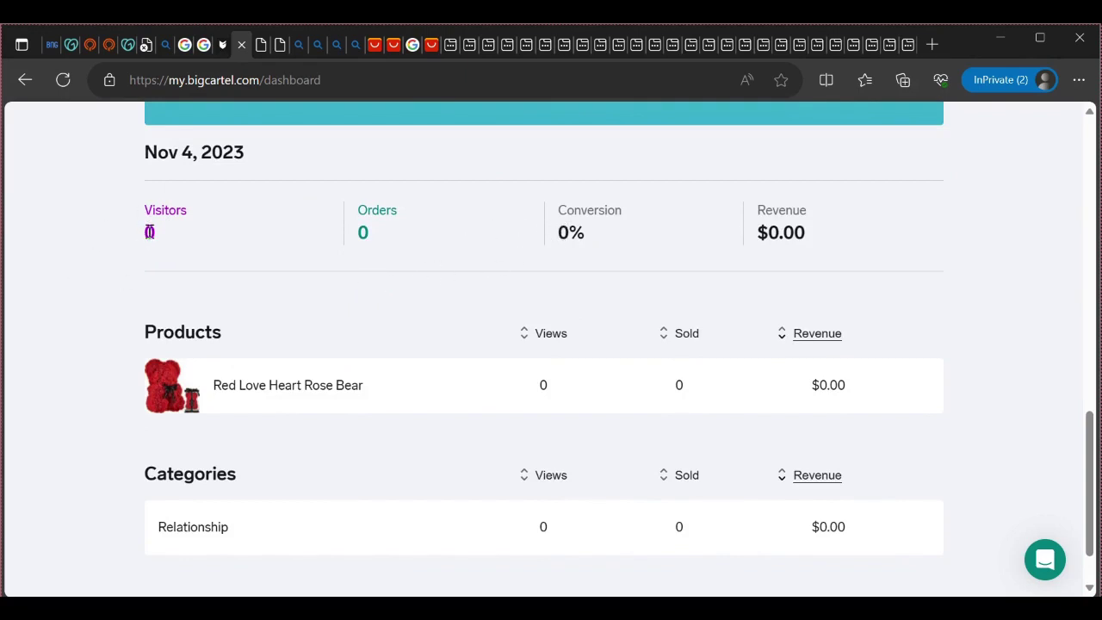
double_click(149, 232)
left_click(157, 241)
scroll(786, 233, "down", 1)
scroll(791, 281, "up", 8)
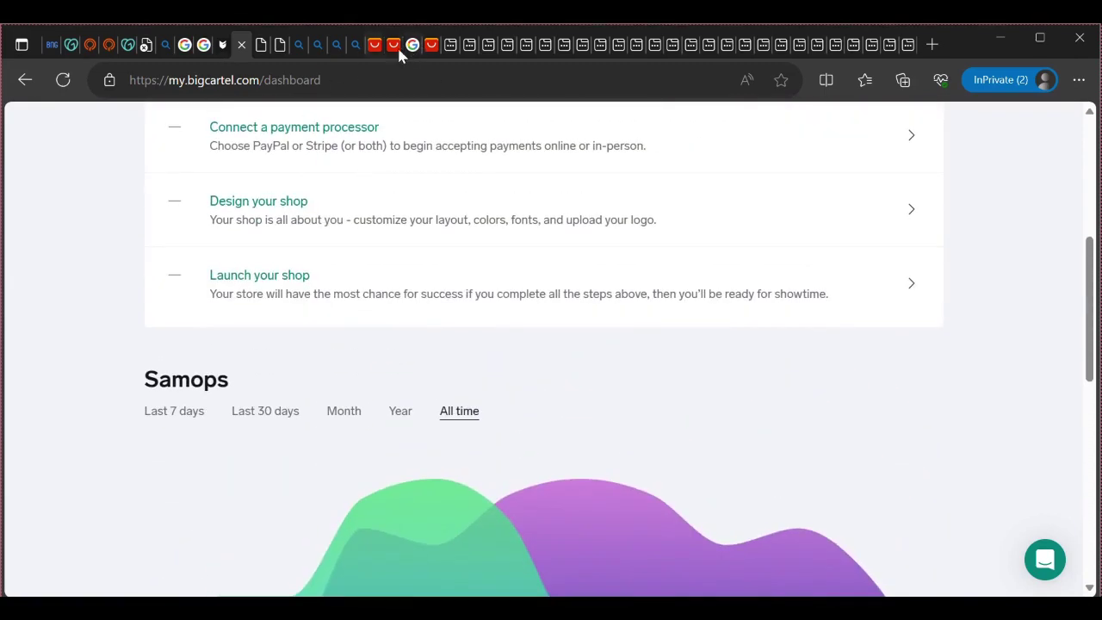
scroll(649, 463, "up", 4)
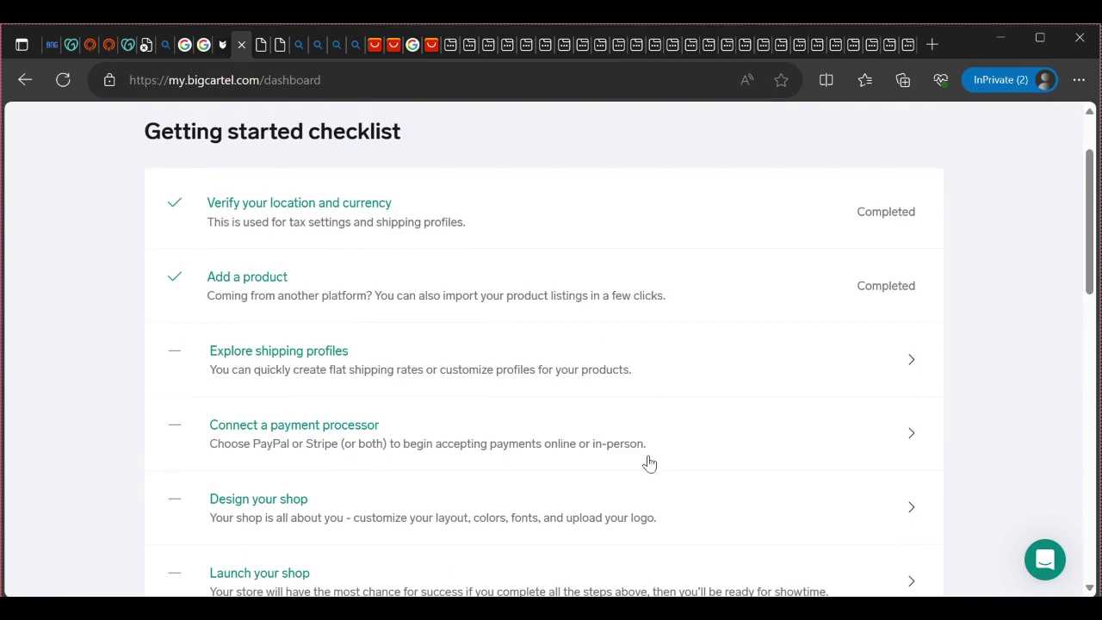
scroll(259, 332, "down", 3)
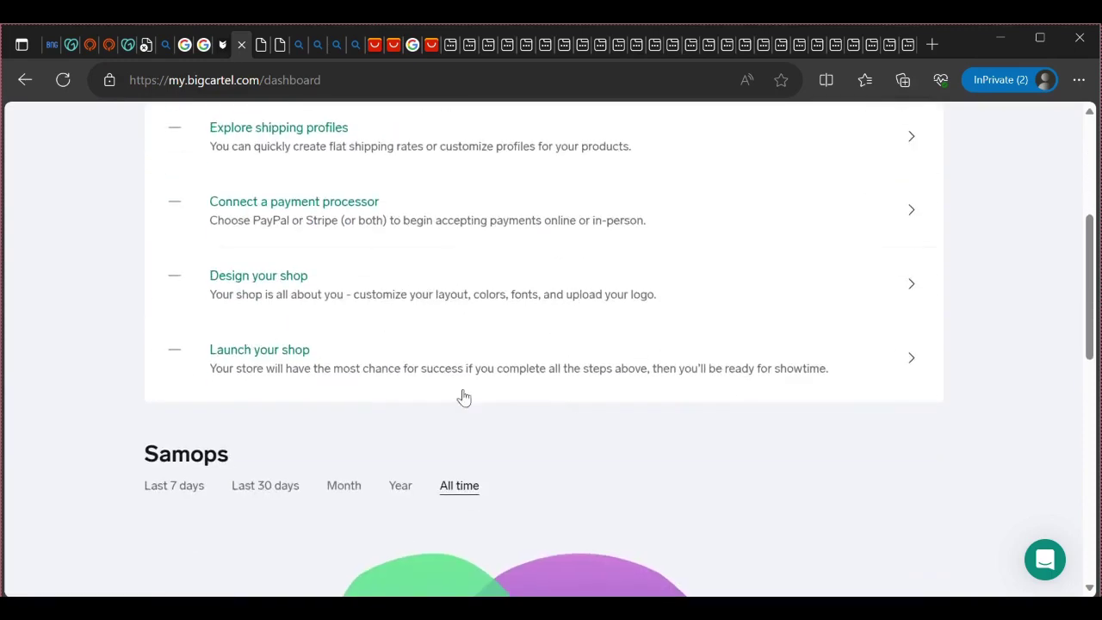
scroll(574, 421, "up", 1)
scroll(575, 421, "up", 3)
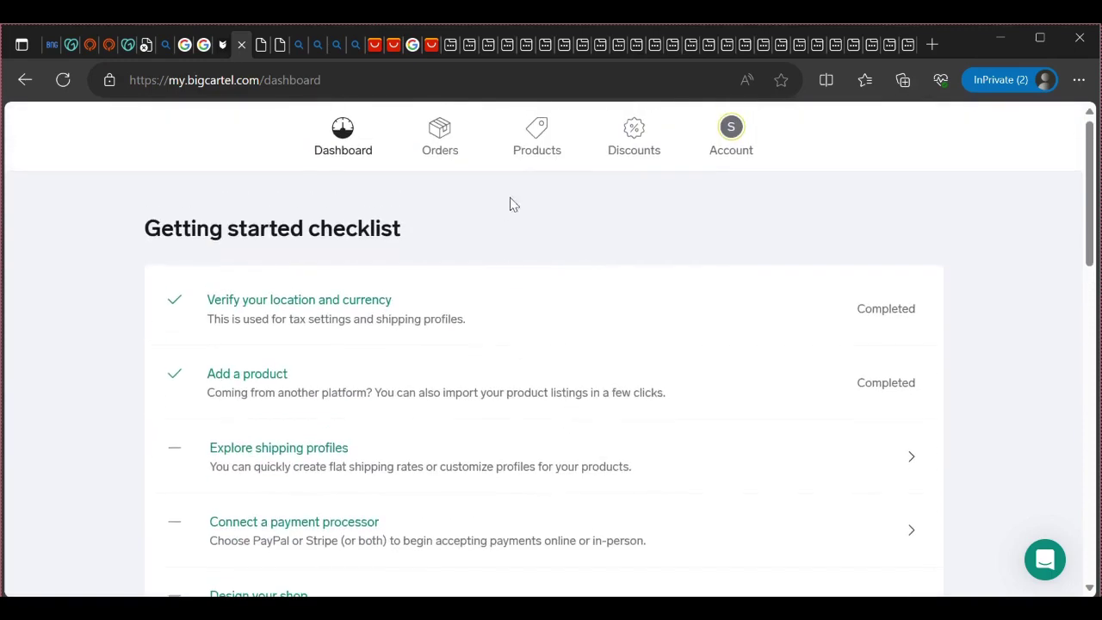